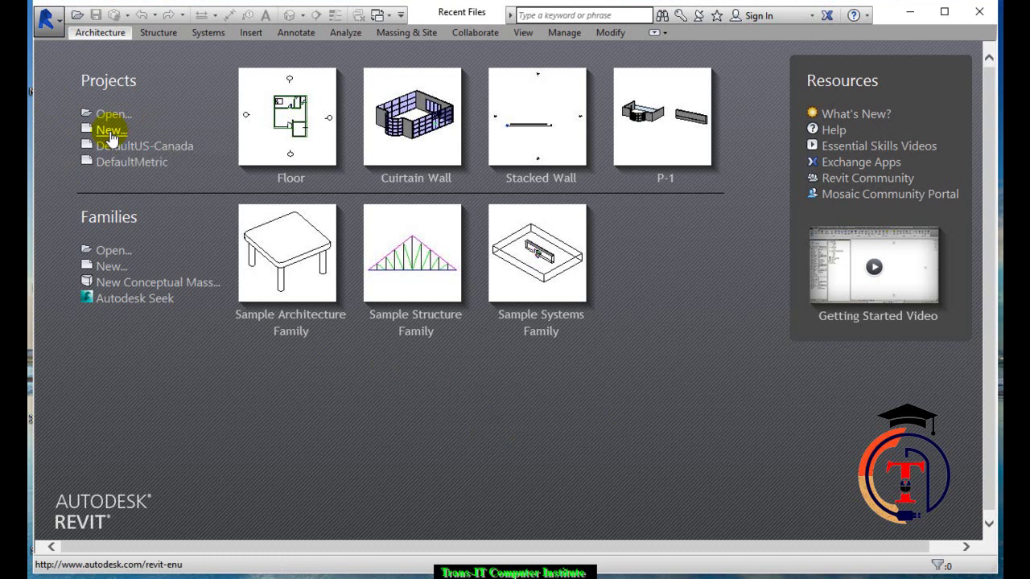
Open the Floor project from Recent Files and delete the Section 1 view
click(288, 178)
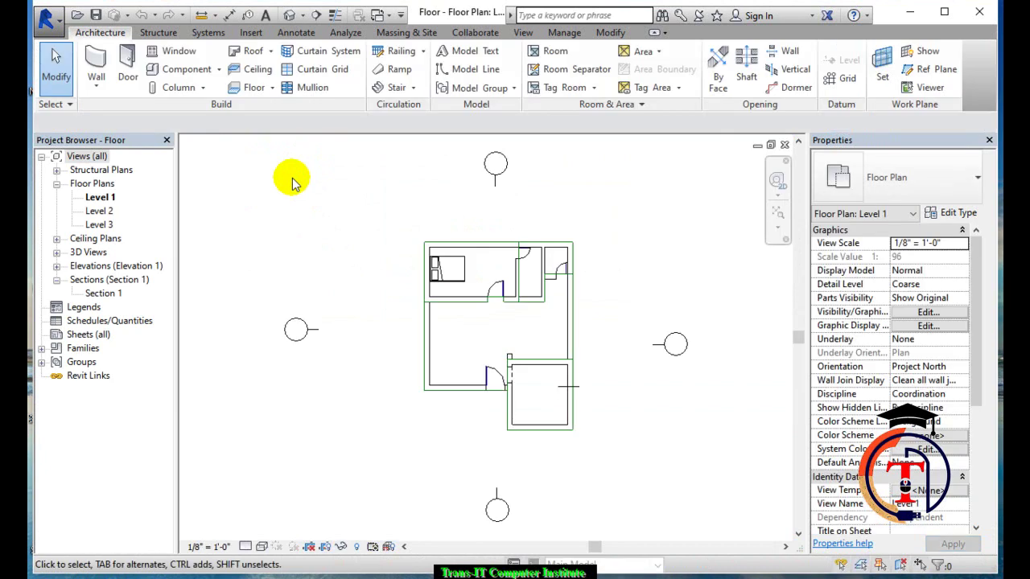
scroll(571, 386, up, 2)
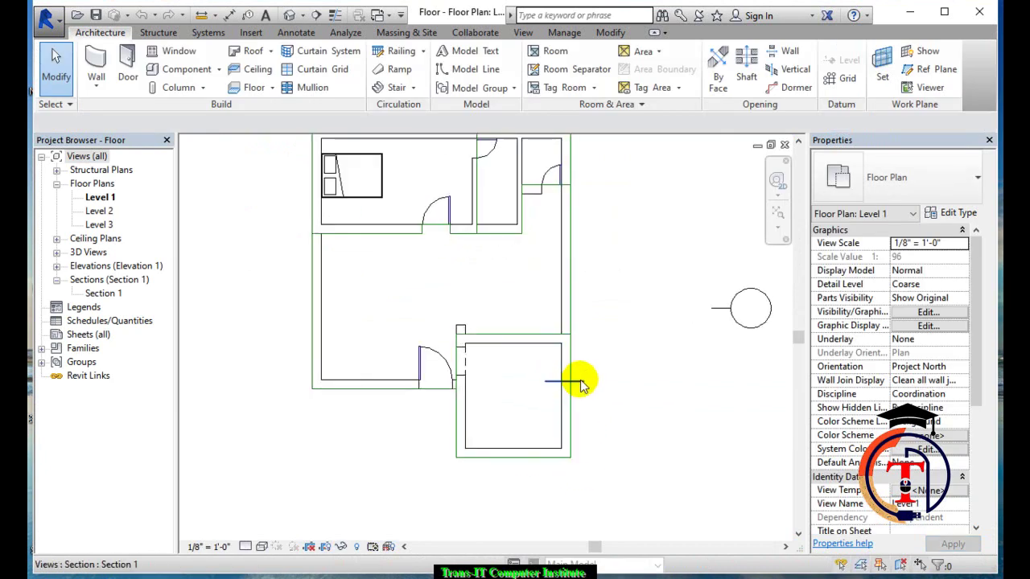
click(583, 387)
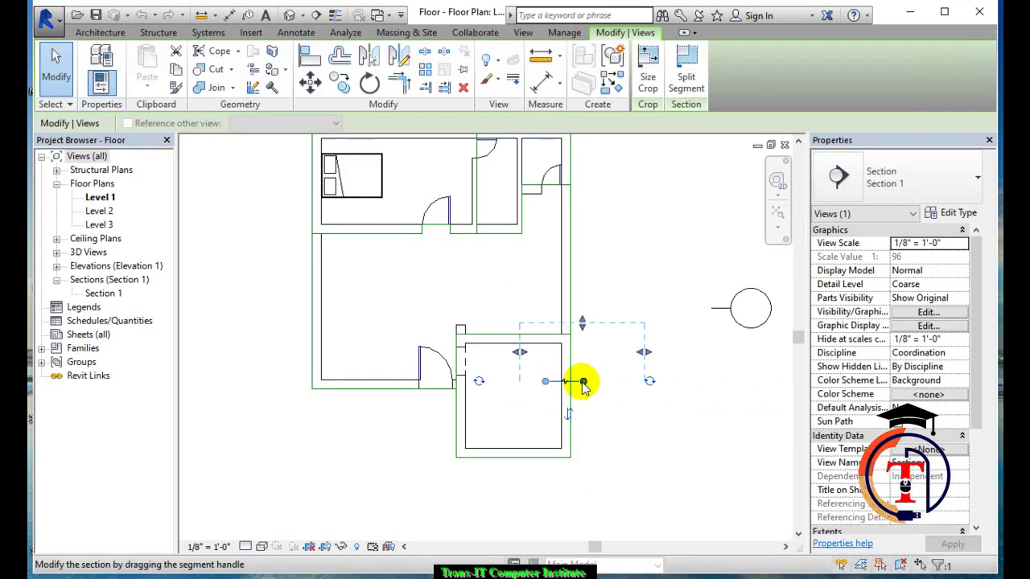
key(Delete)
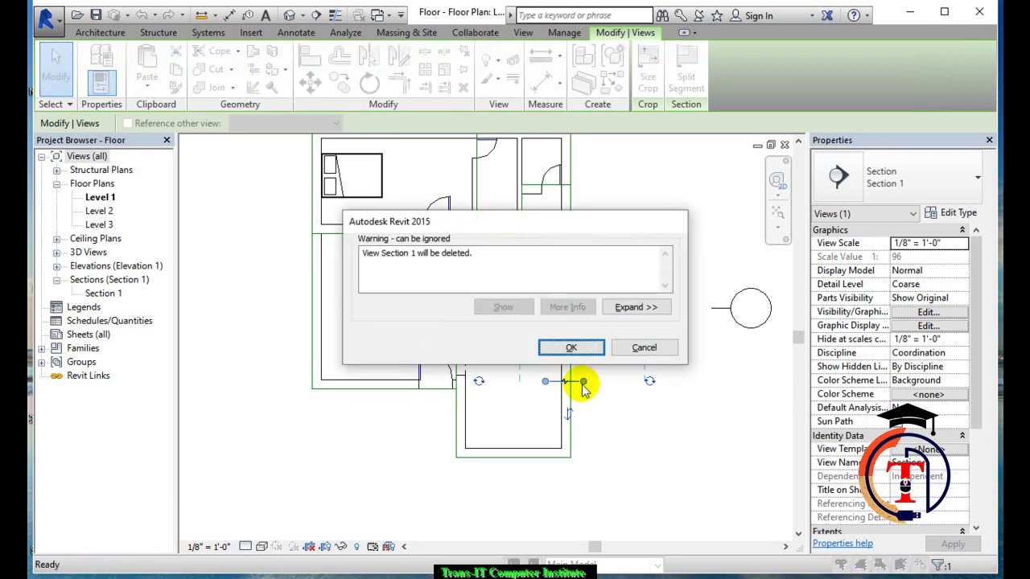
click(579, 354)
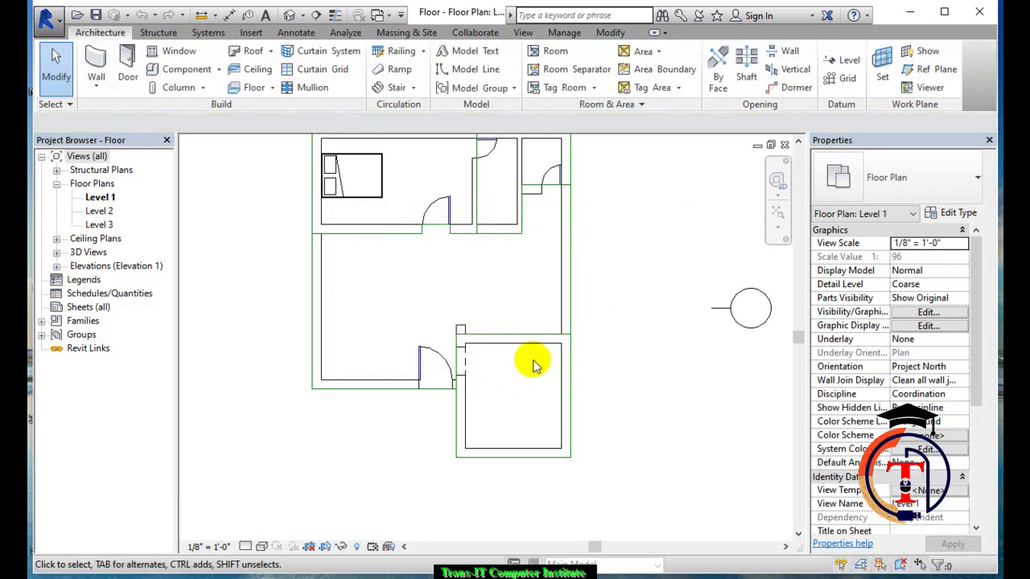
scroll(487, 379, up, 1)
scroll(494, 379, up, 3)
middle_drag(497, 379, 481, 309)
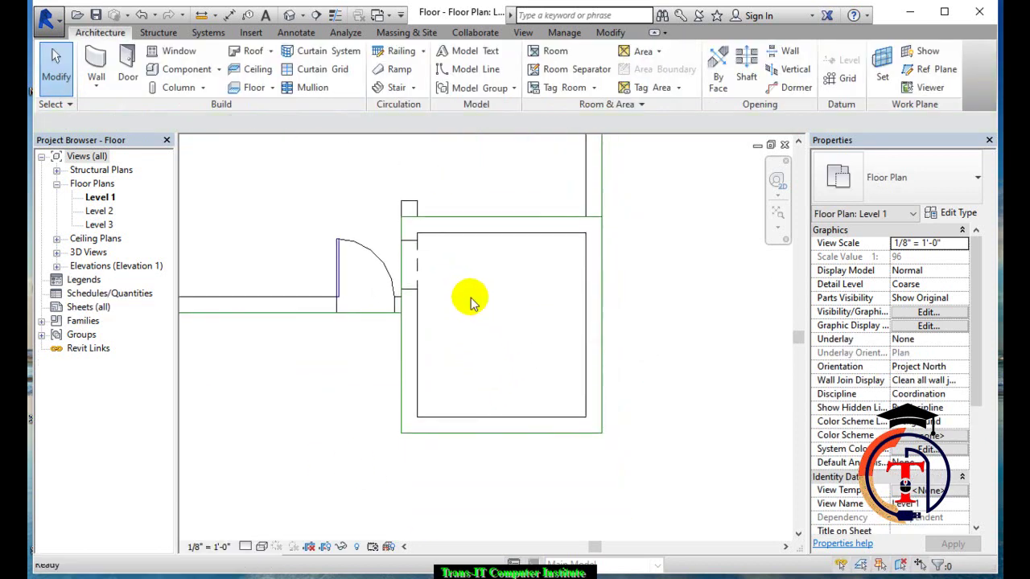
click(289, 15)
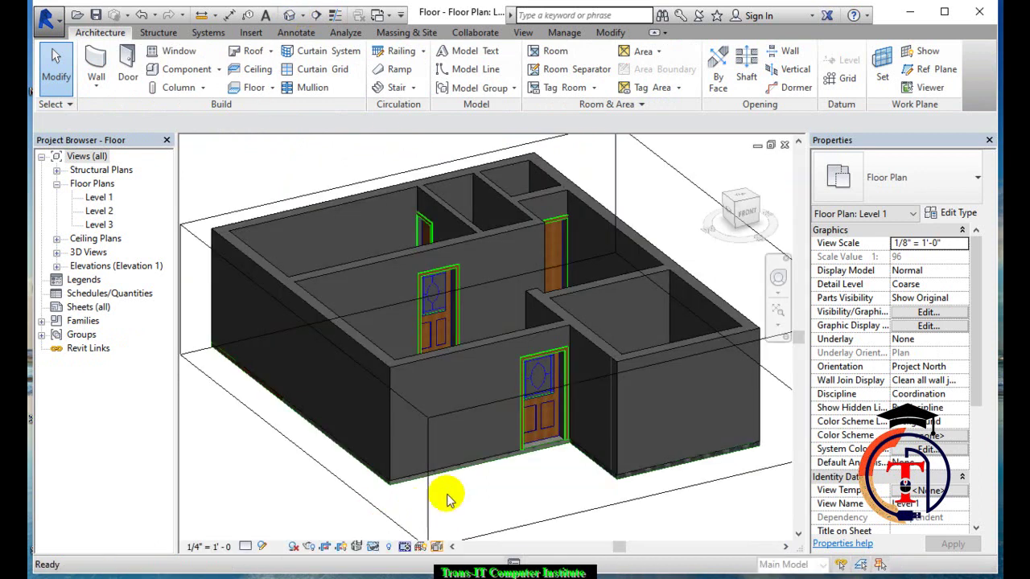
mouse_move(456, 348)
shift+middle_down()
mouse_move(524, 437)
mouse_move(494, 437)
mouse_move(504, 439)
shift+middle_up()
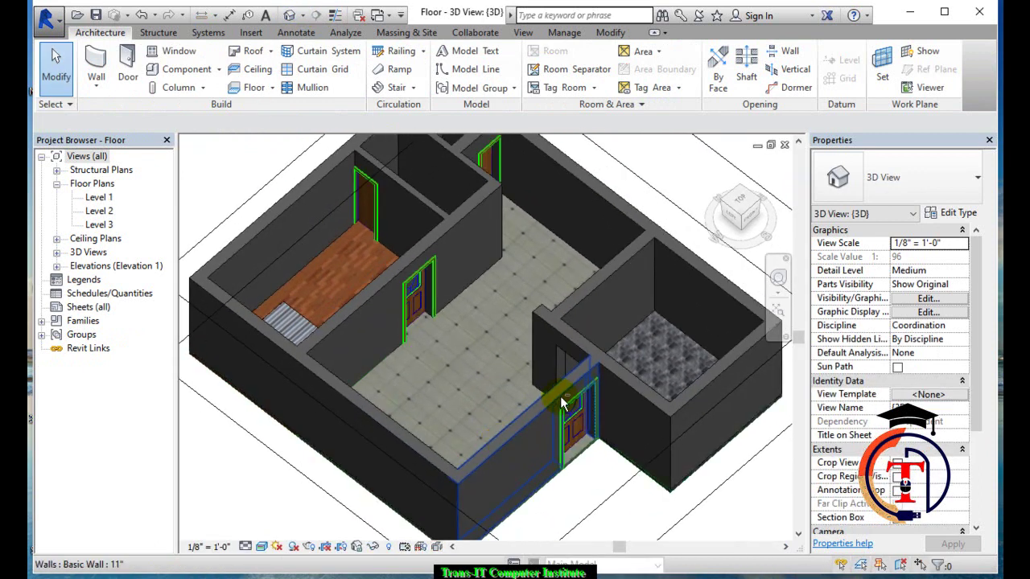
mouse_move(644, 328)
shift+middle_down()
mouse_move(655, 391)
mouse_move(579, 395)
mouse_move(759, 375)
mouse_move(518, 324)
mouse_move(540, 357)
mouse_move(620, 293)
mouse_move(575, 379)
mouse_move(482, 445)
mouse_move(383, 345)
mouse_move(322, 322)
shift+middle_up()
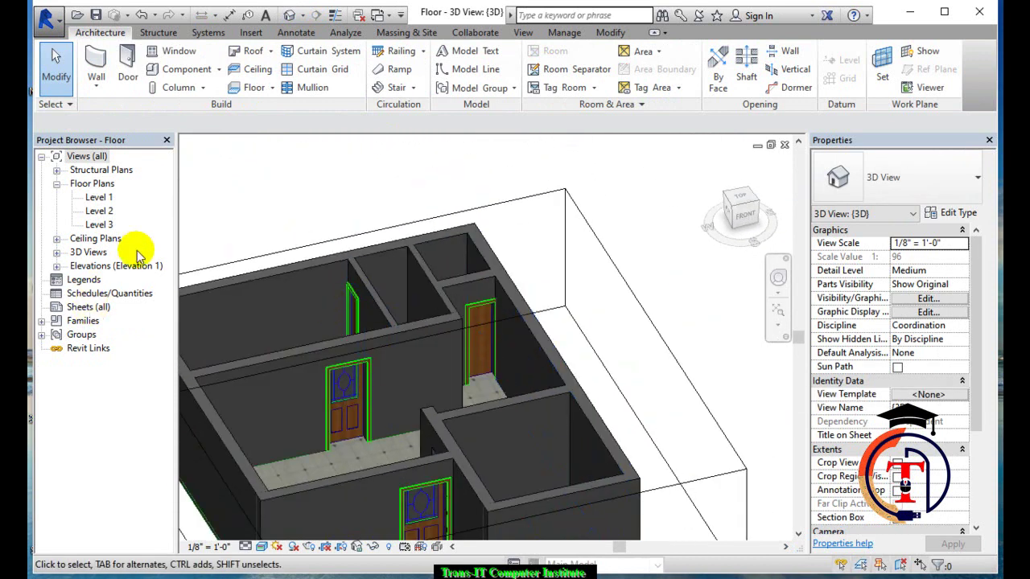
double_click(100, 197)
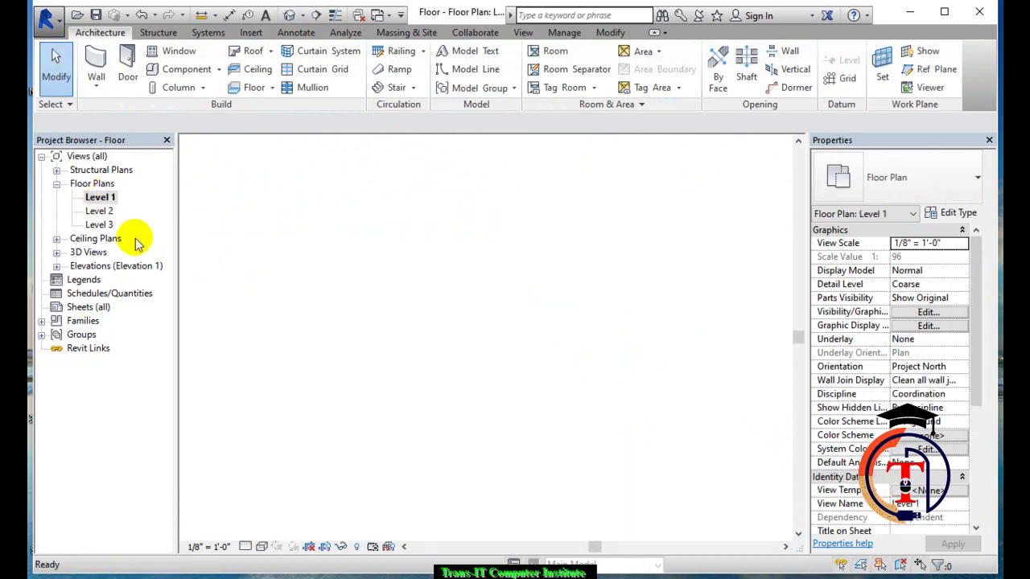
middle_drag(522, 299, 525, 259)
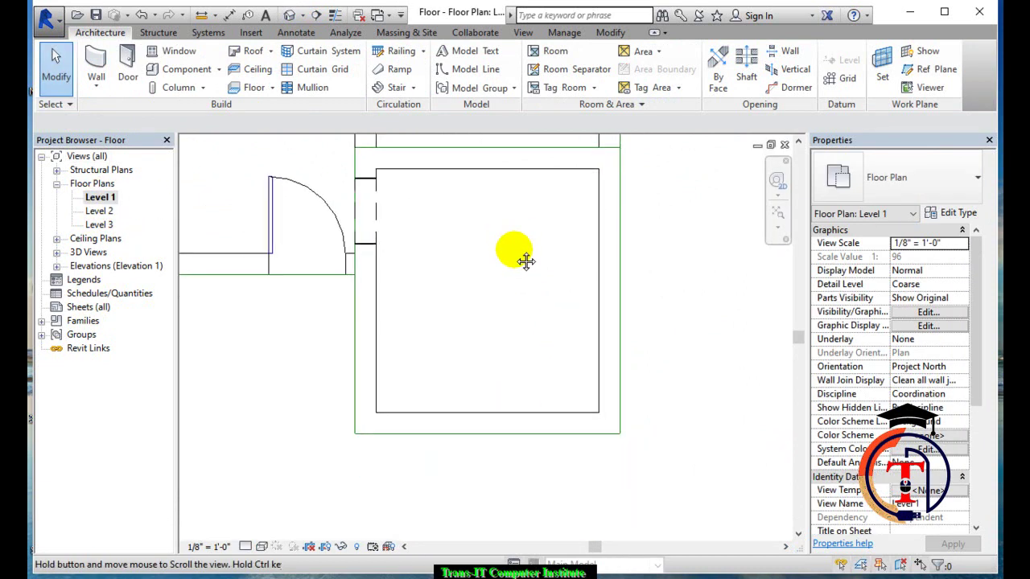
Start placing a component, load a family, and move up to India's Casework folder
click(218, 69)
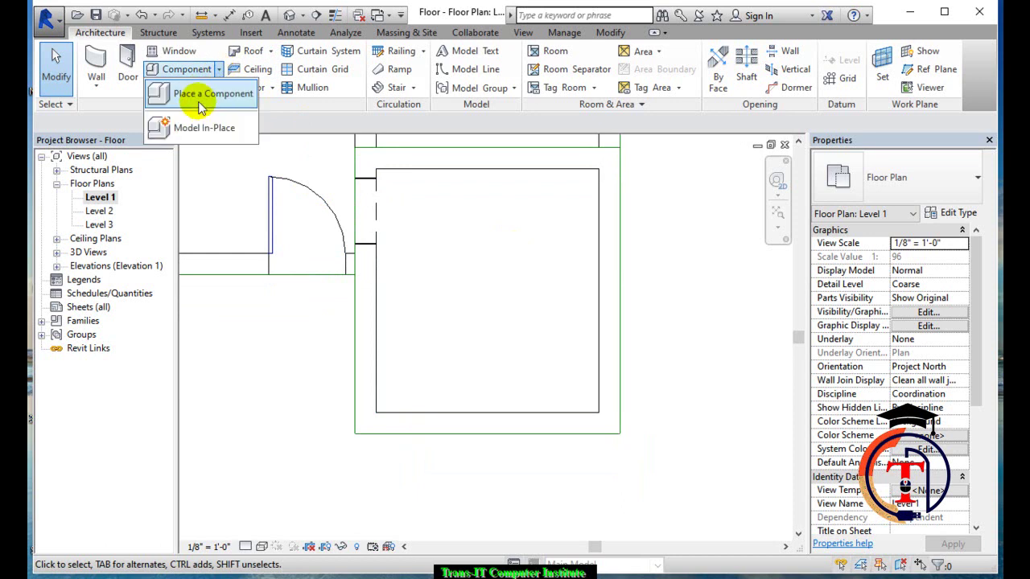
click(201, 109)
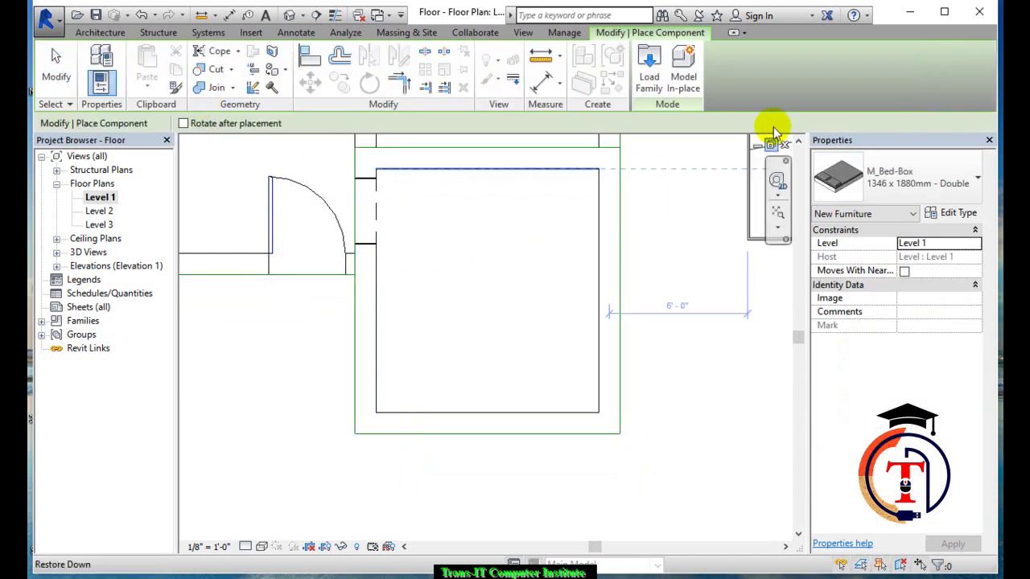
click(640, 69)
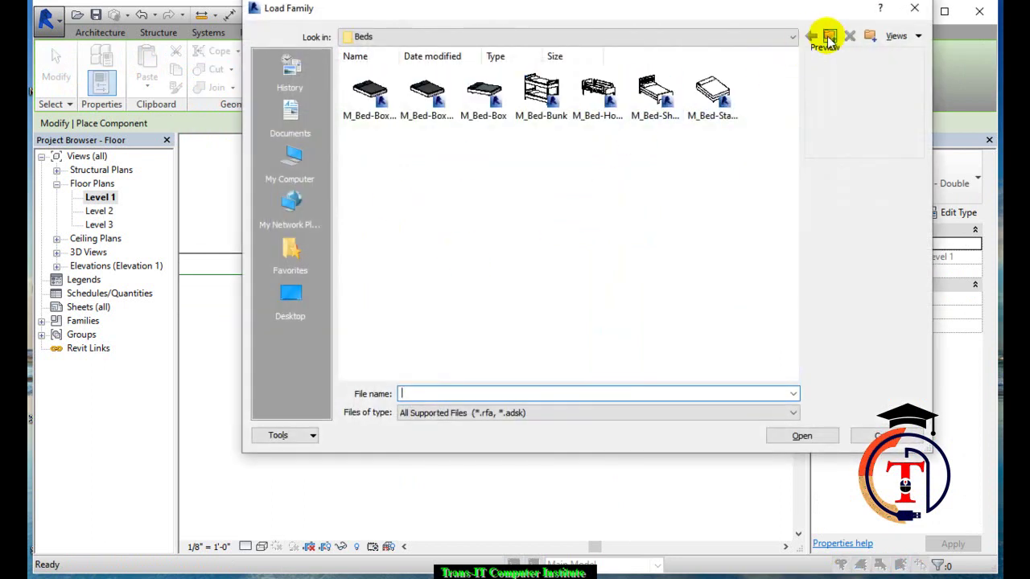
click(829, 37)
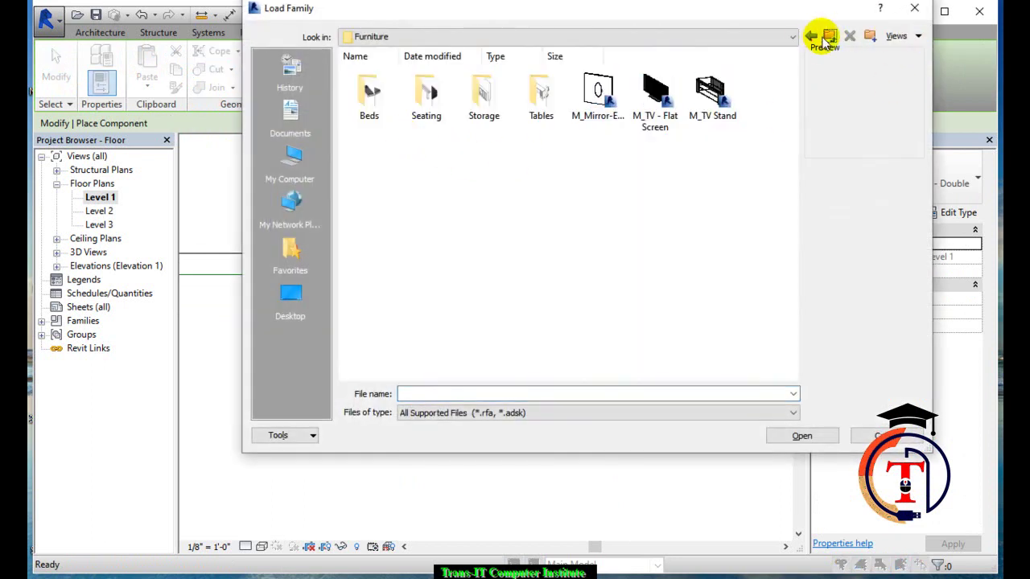
click(828, 37)
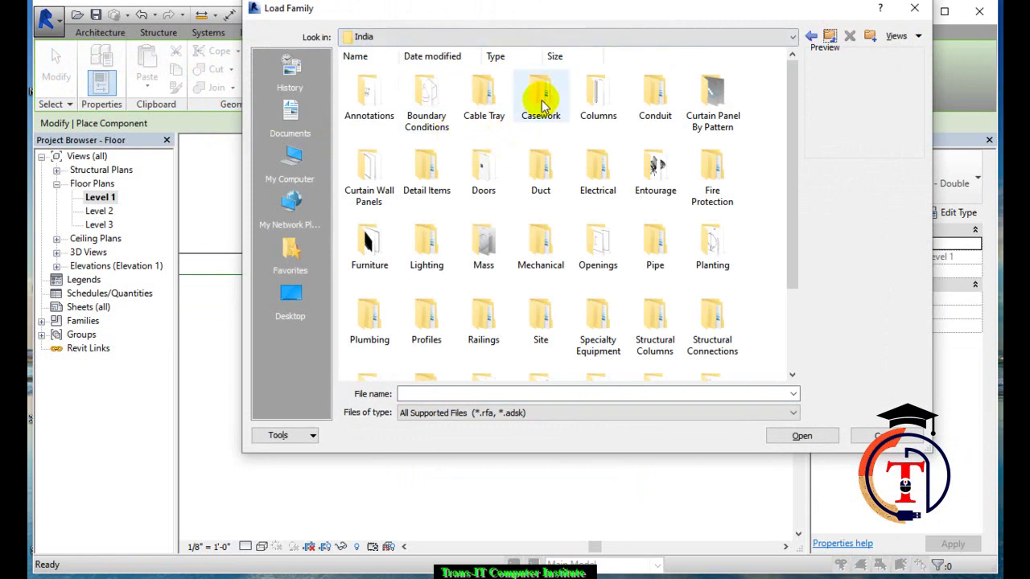
click(542, 100)
mouse_move(541, 169)
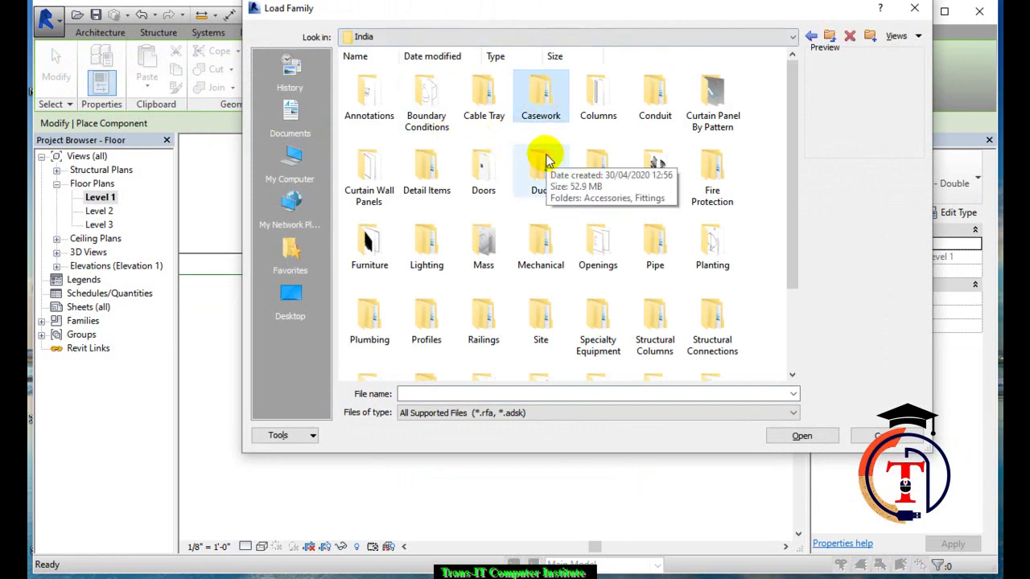
double_click(541, 98)
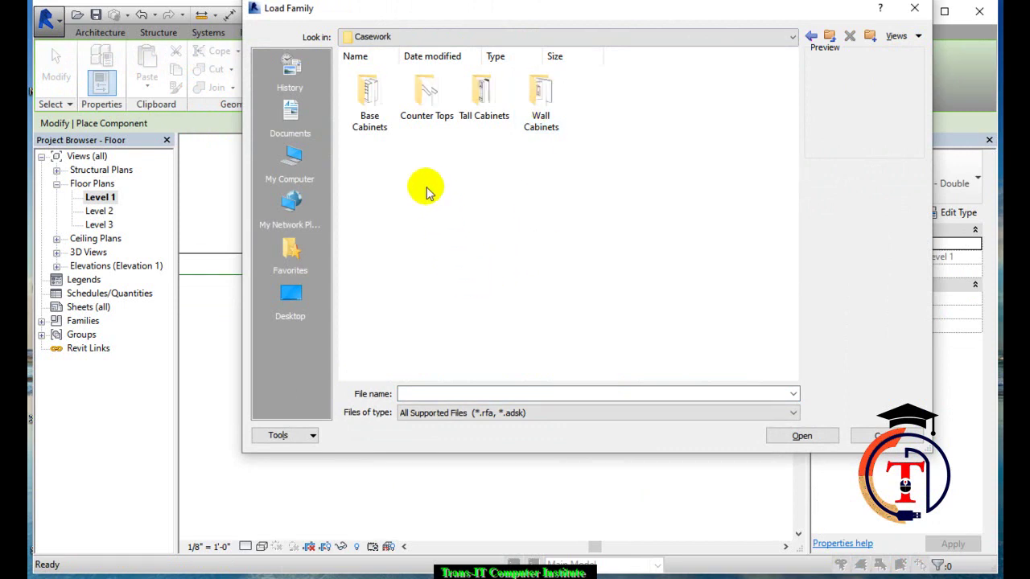
Browse the Base Cabinets, Counter Tops, Tall Cabinets and Wall Cabinets subfolders
click(367, 101)
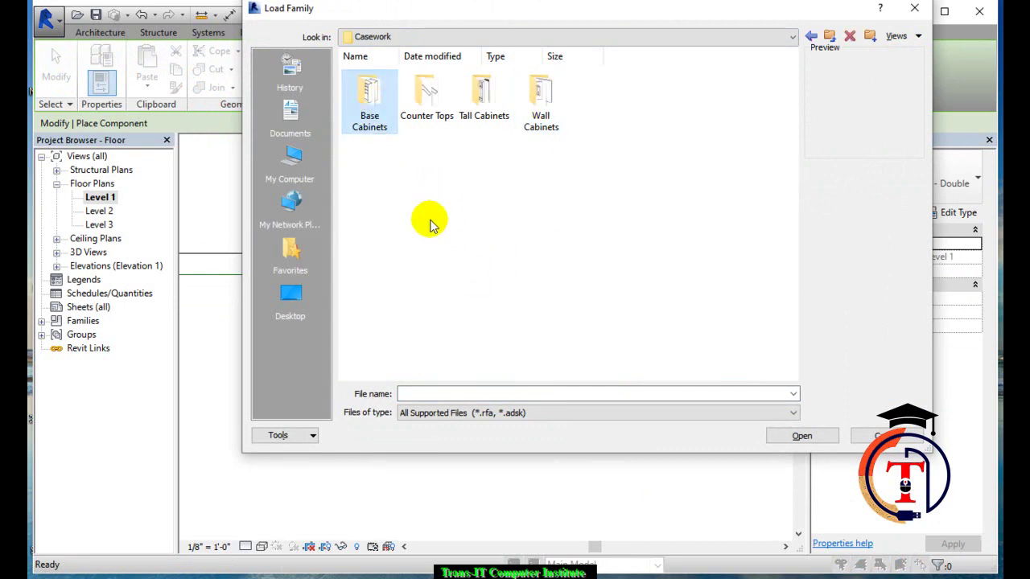
click(542, 97)
click(479, 100)
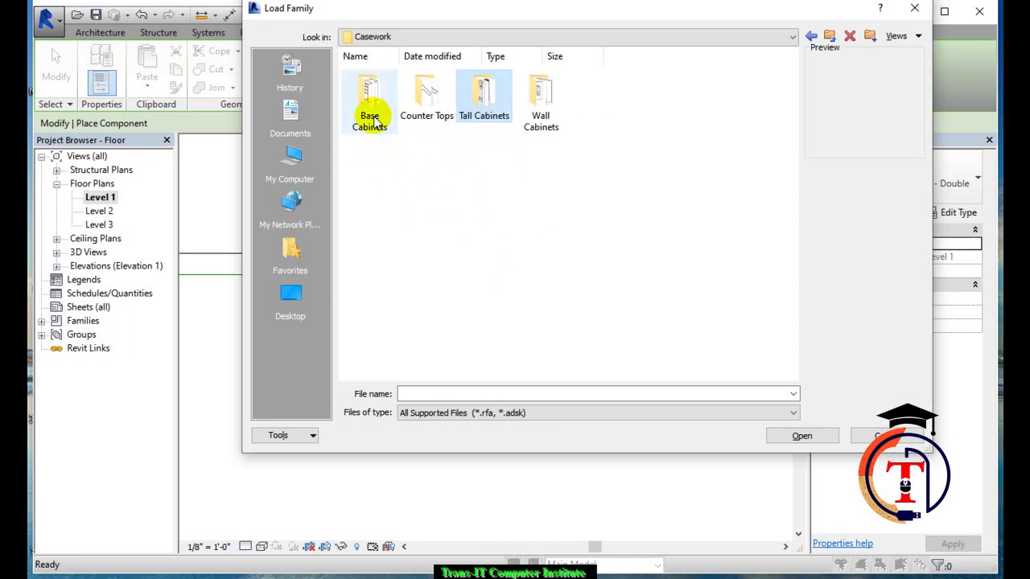
double_click(370, 113)
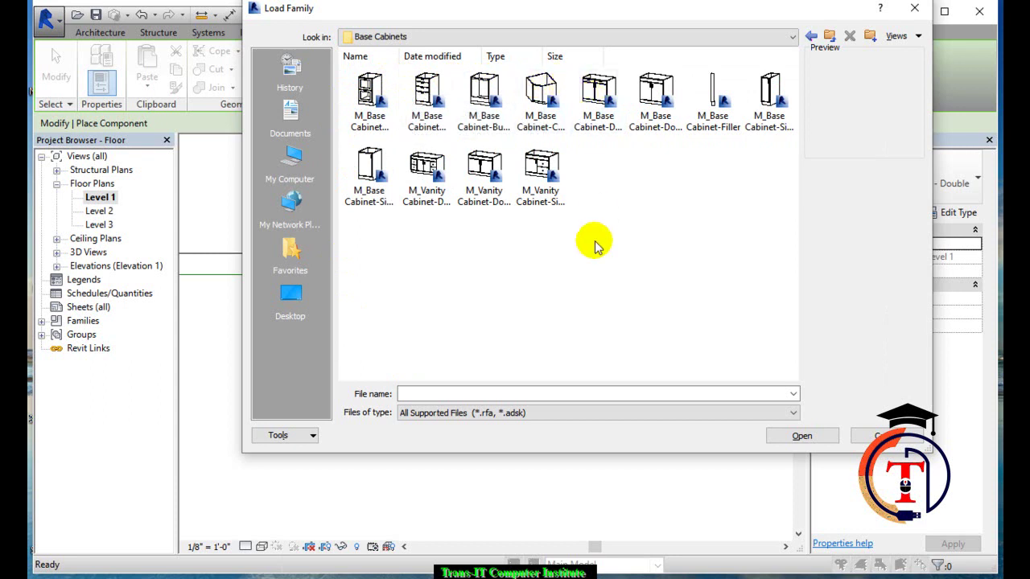
click(837, 36)
double_click(425, 98)
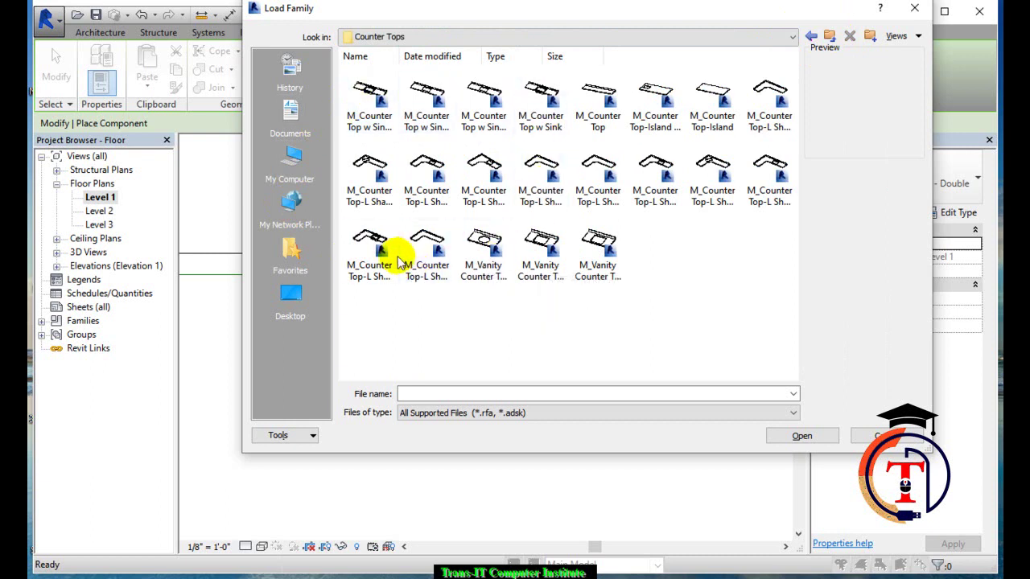
click(833, 38)
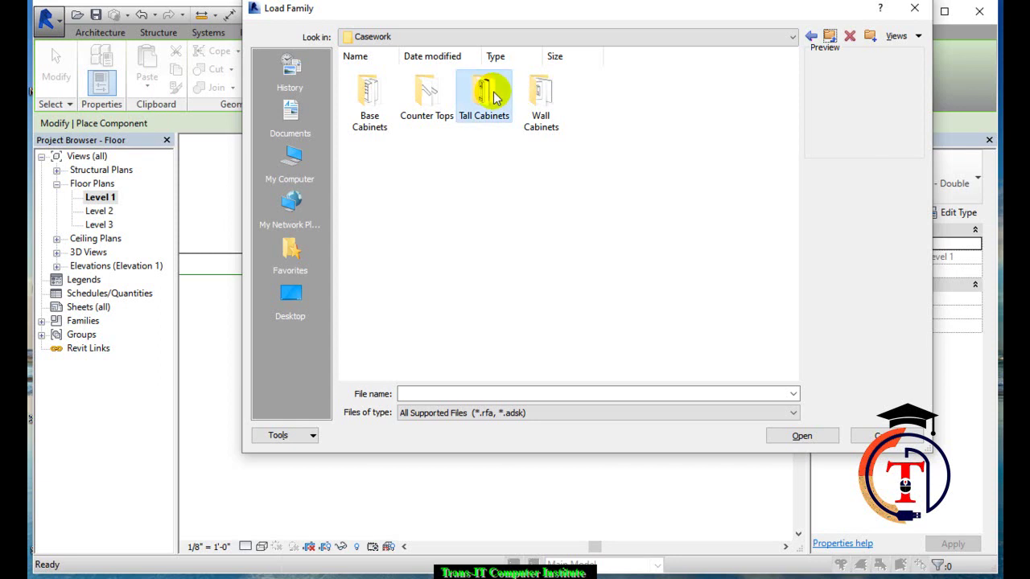
double_click(483, 92)
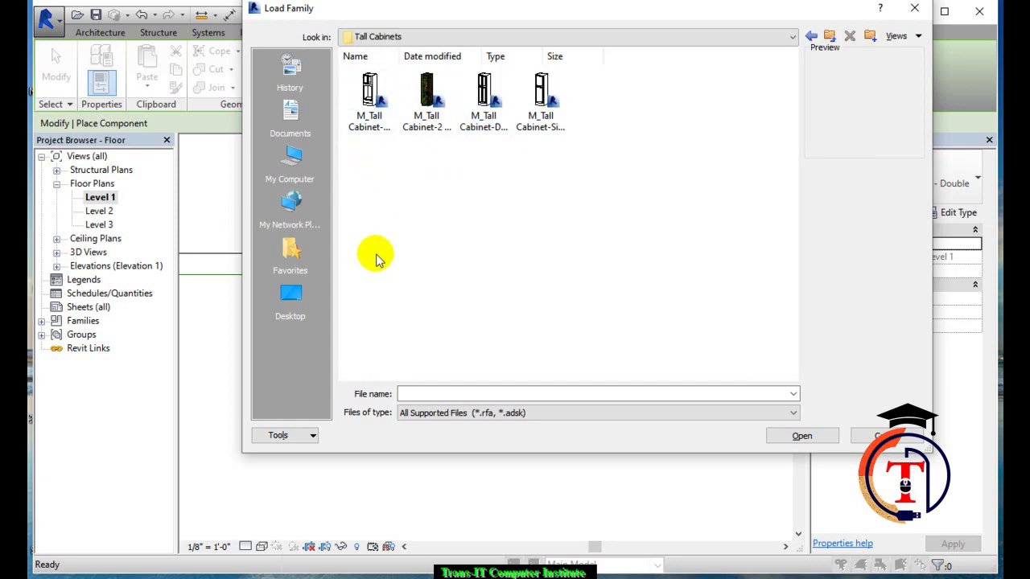
click(830, 36)
double_click(554, 103)
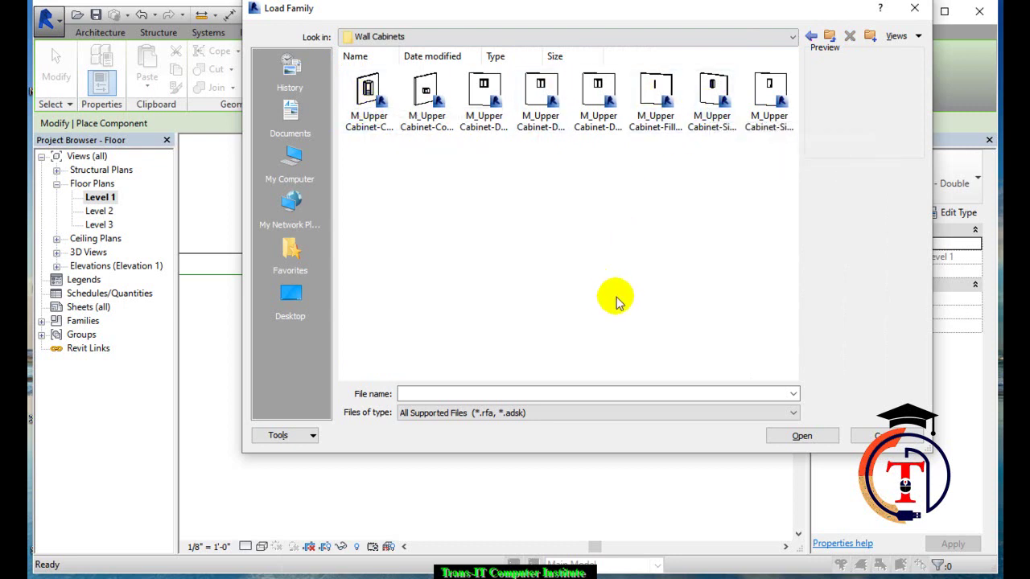
click(829, 36)
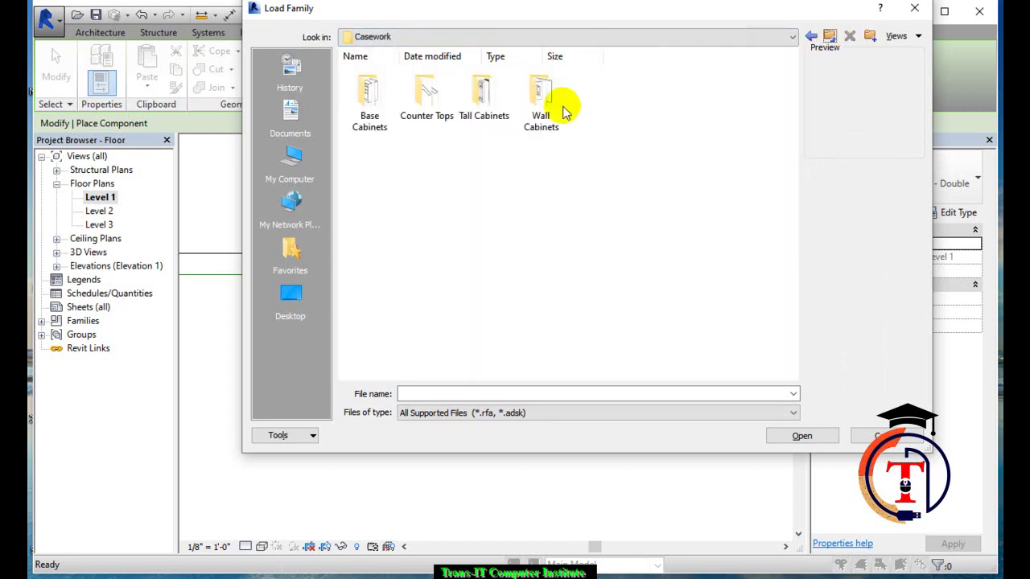
Open Base Cabinets in Details view and preview the vanity and base cabinet families
double_click(378, 101)
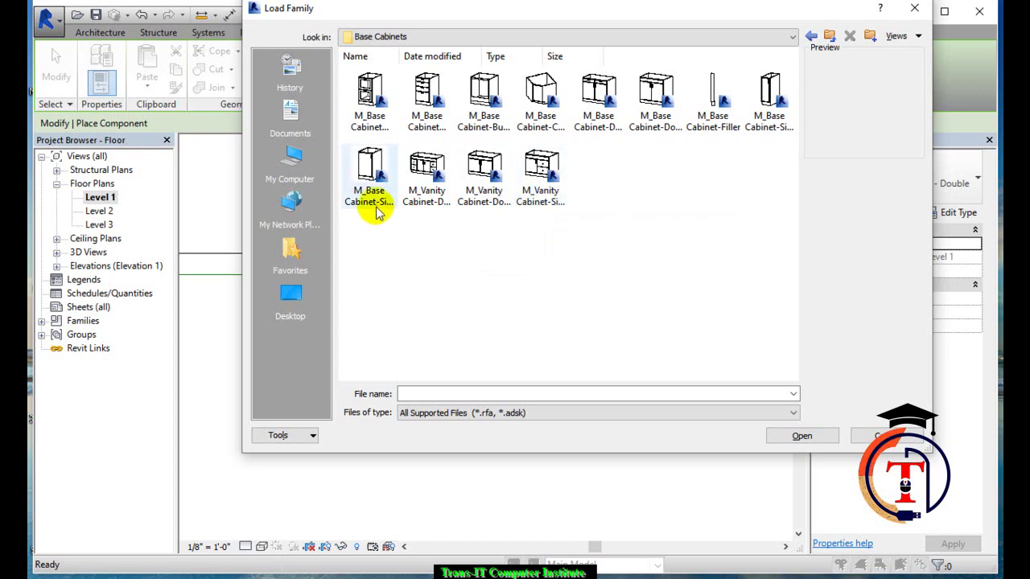
click(913, 43)
click(921, 70)
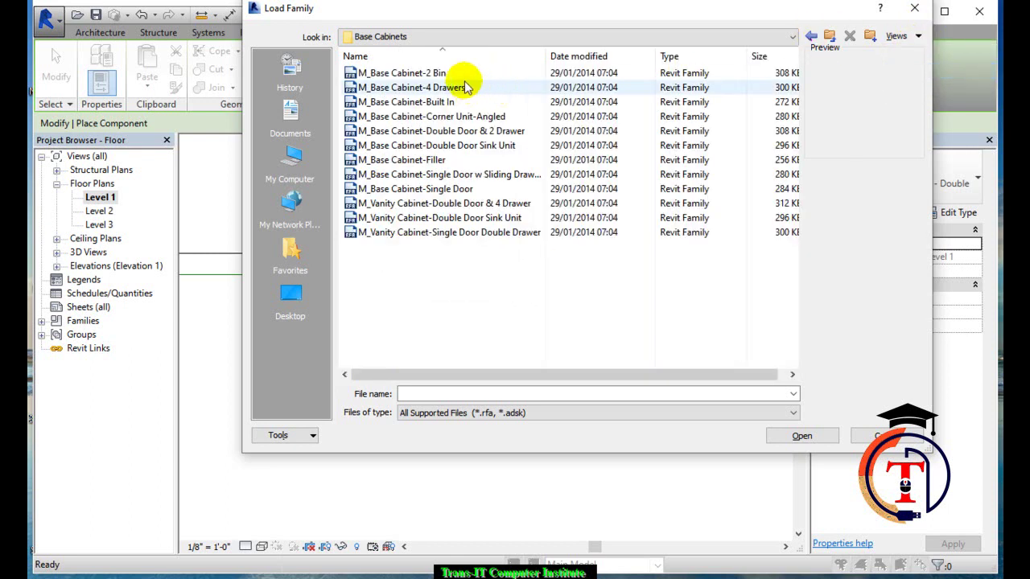
click(414, 206)
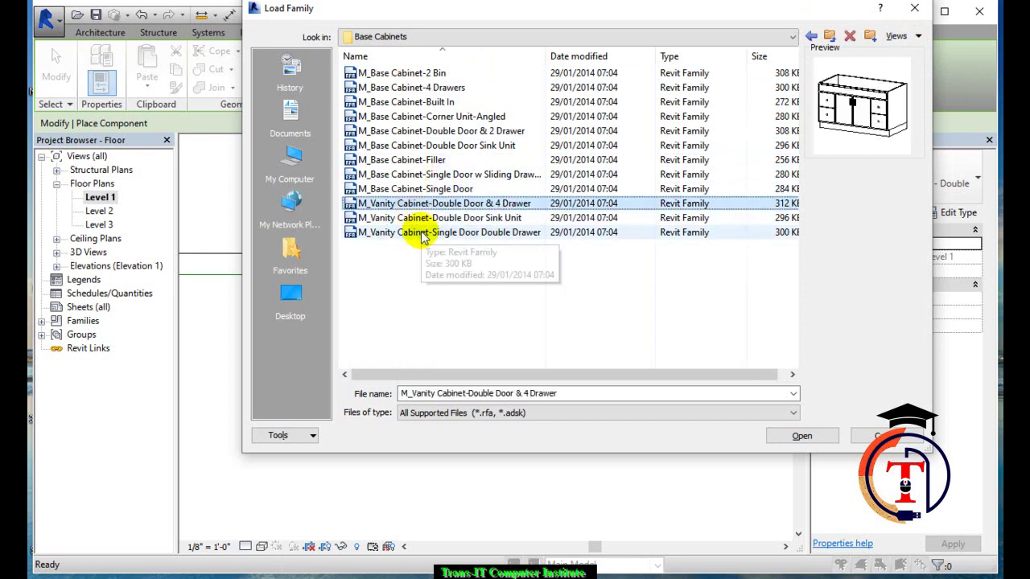
ctrl+click(422, 234)
click(422, 190)
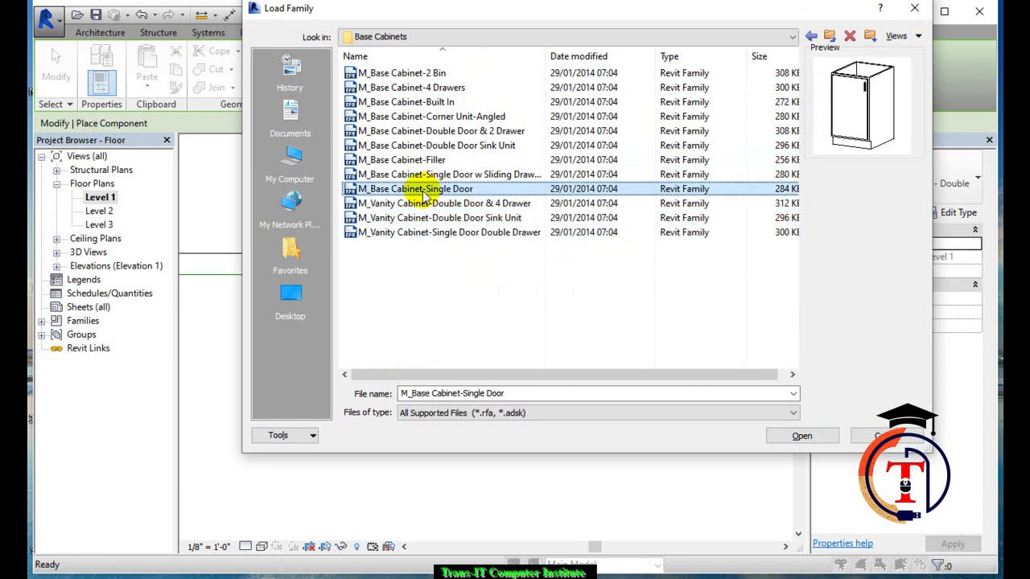
shift+click(417, 78)
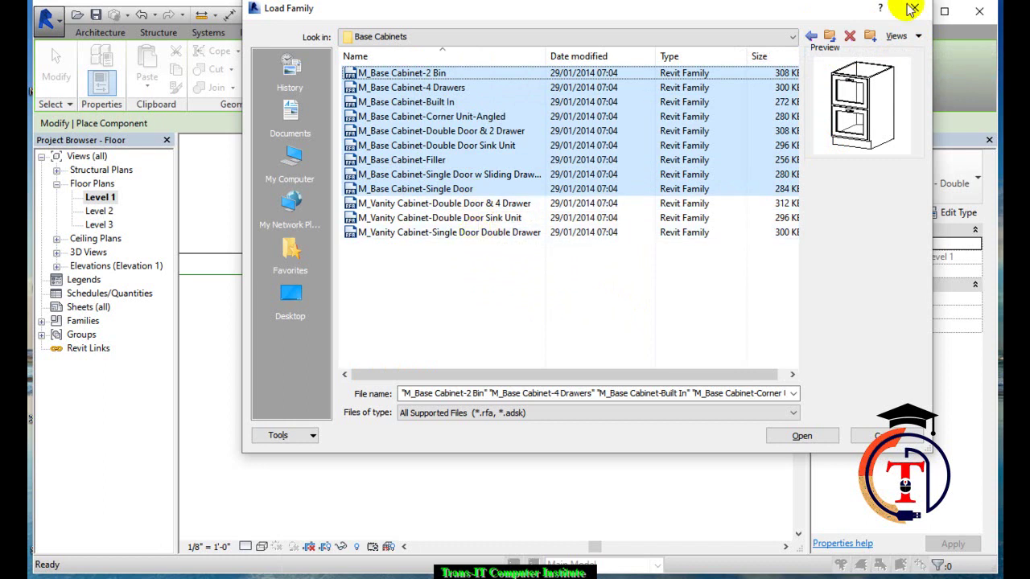
In Thumbnails view, select the Corner Unit-Angled, Filler, Sink Unit and other cabinets, and load them
click(910, 35)
click(921, 87)
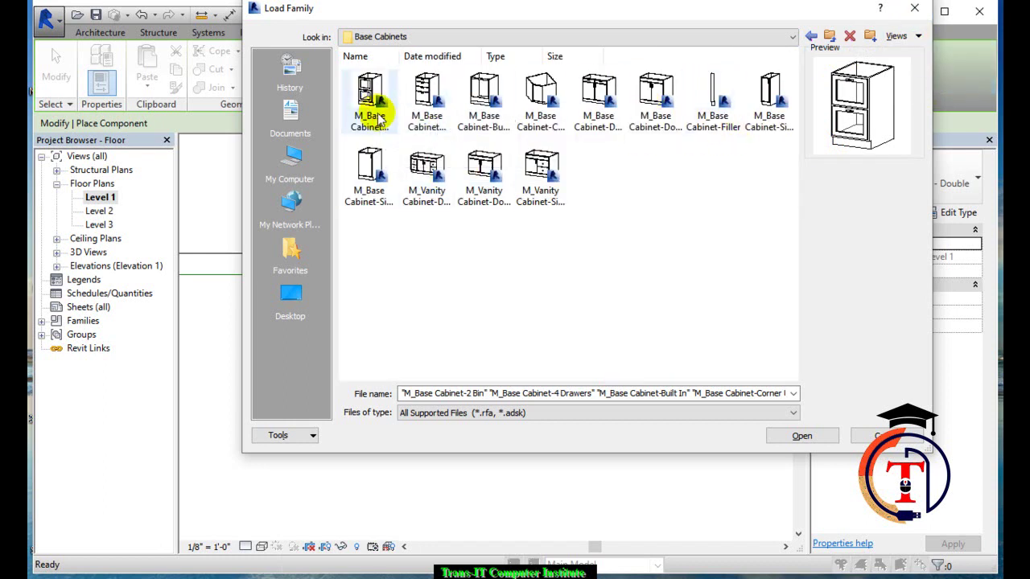
click(541, 105)
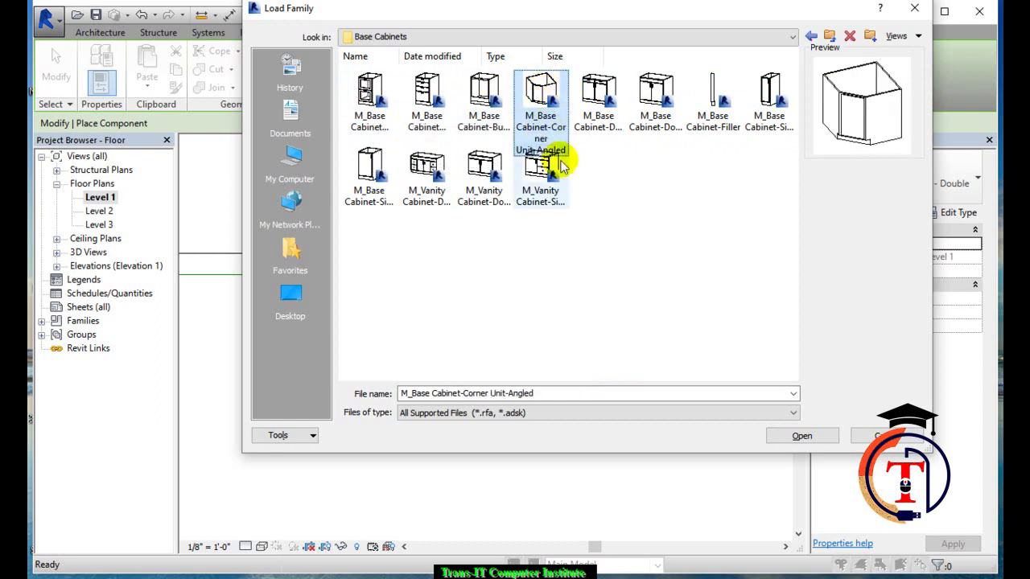
ctrl+click(718, 107)
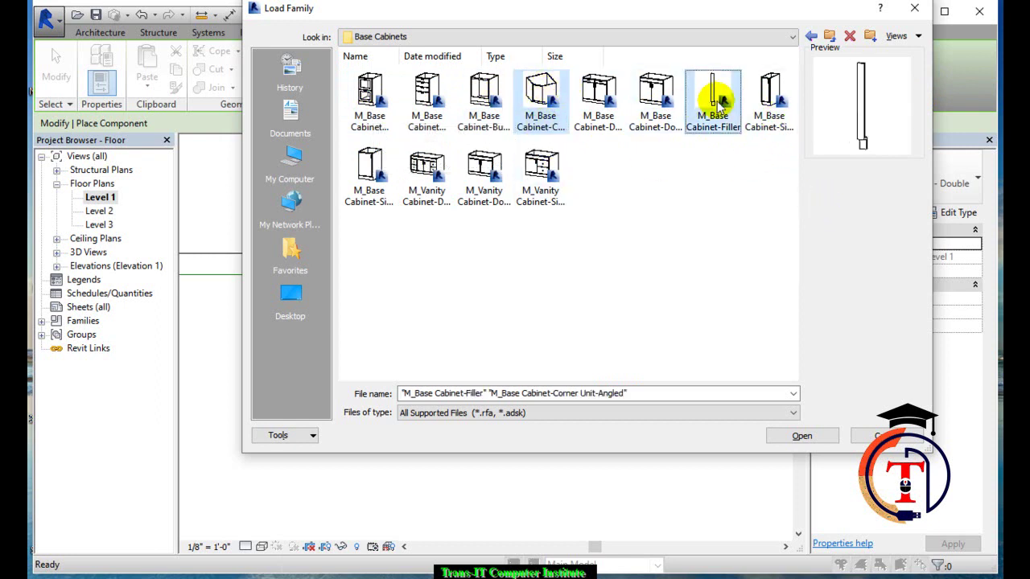
ctrl+click(767, 95)
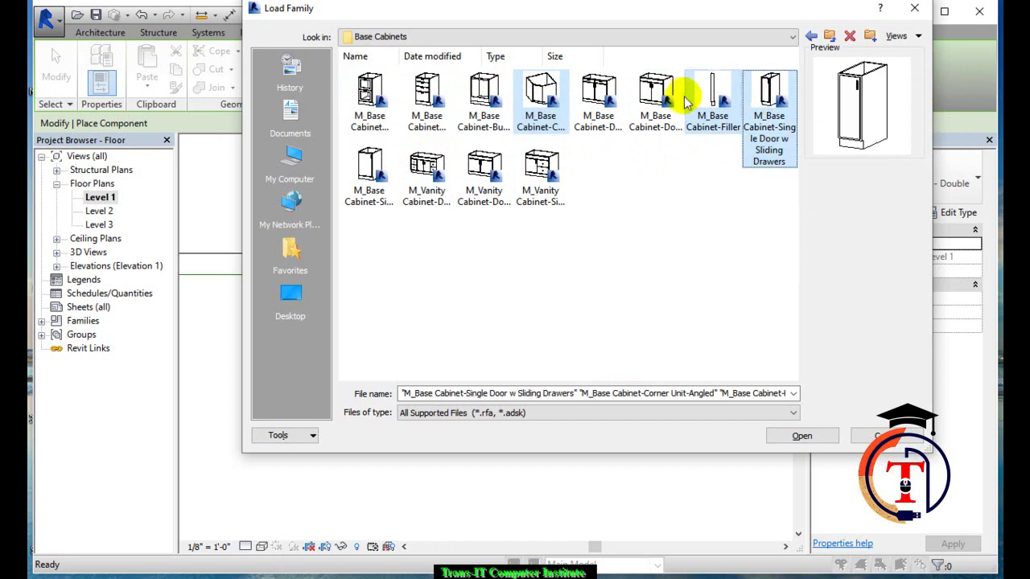
ctrl+click(656, 96)
ctrl+click(598, 95)
ctrl+click(484, 95)
ctrl+click(427, 95)
ctrl+click(367, 91)
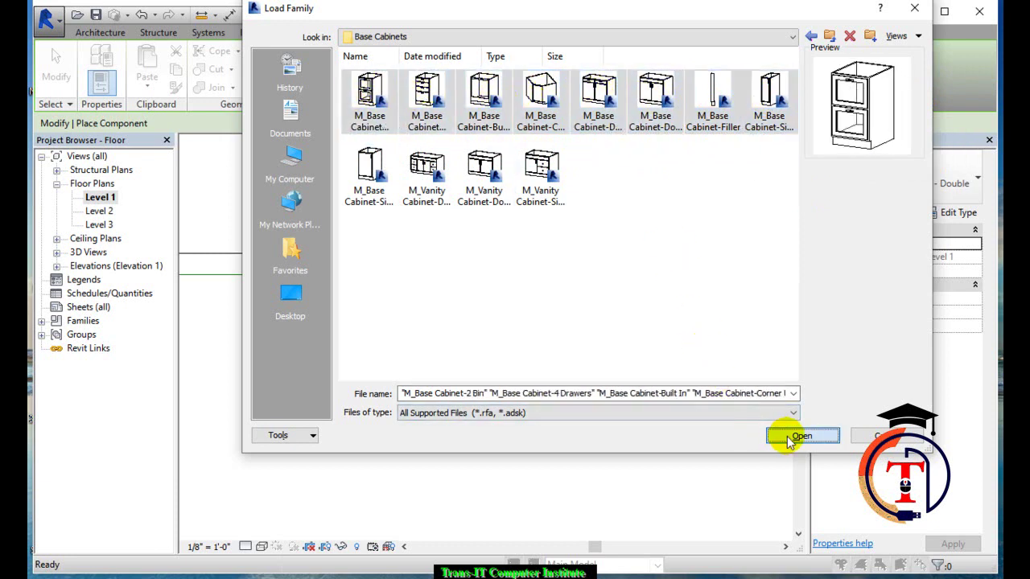
click(786, 437)
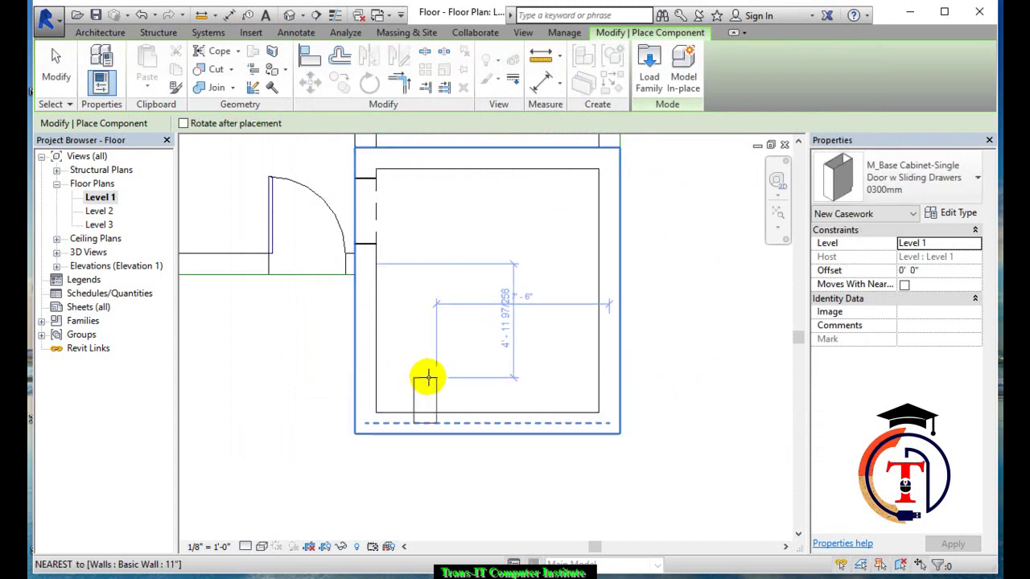
key(Escape)
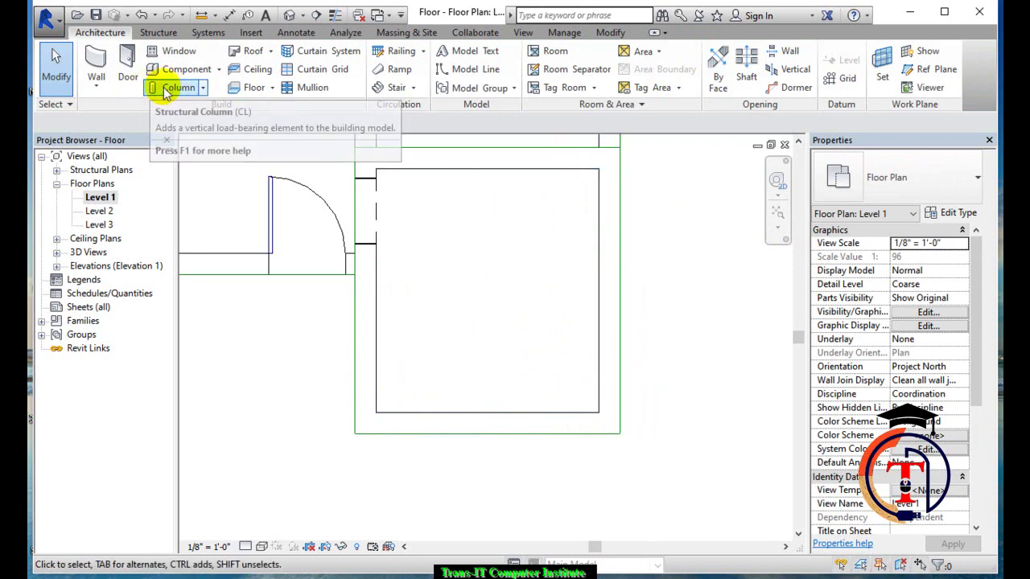
click(185, 70)
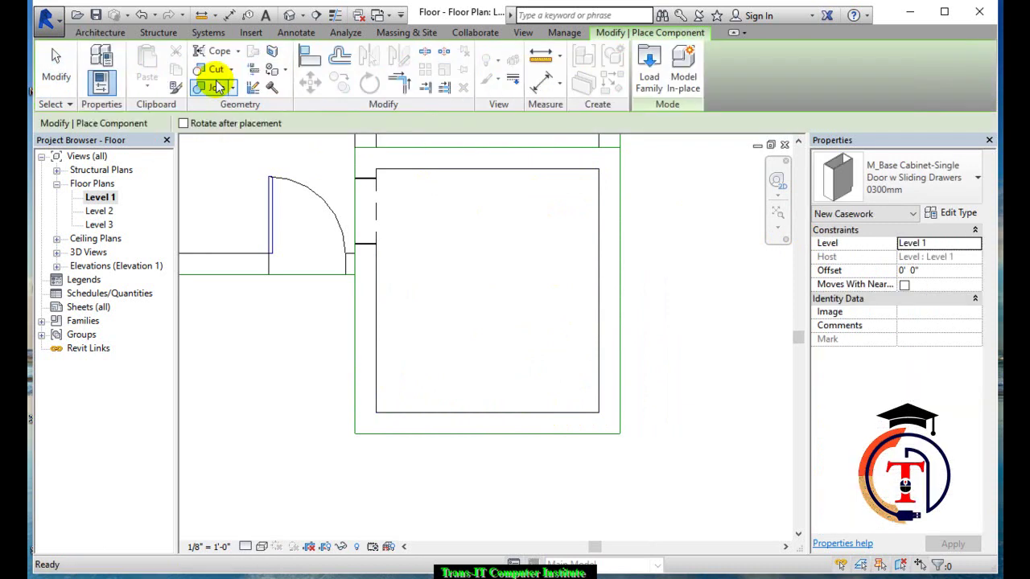
click(954, 181)
scroll(892, 269, up, 2)
scroll(891, 269, up, 1)
scroll(892, 269, up, 1)
scroll(892, 269, up, 1)
scroll(892, 269, up, 1)
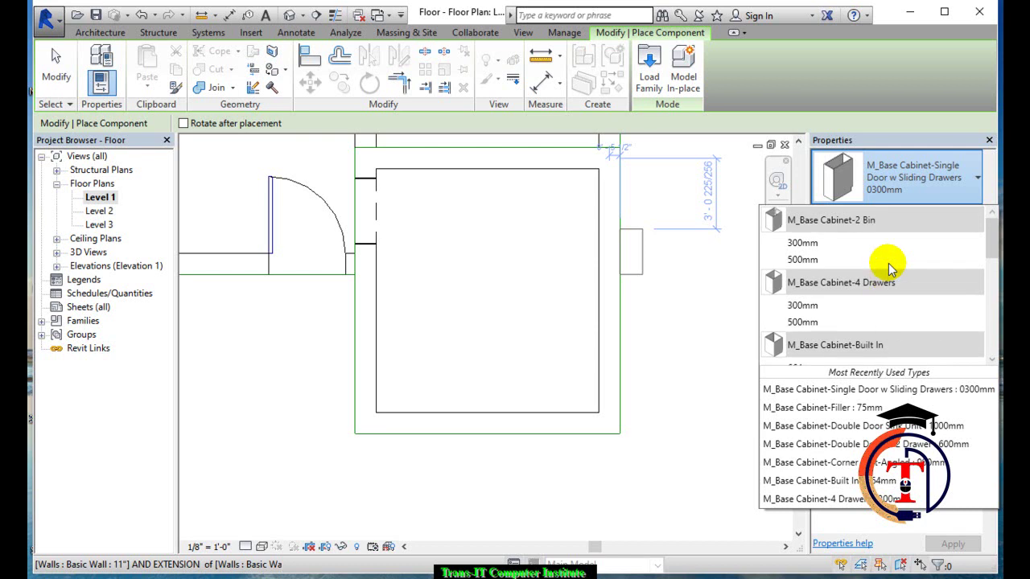
mouse_move(992, 248)
mouse_down()
mouse_move(997, 332)
mouse_move(994, 243)
mouse_up()
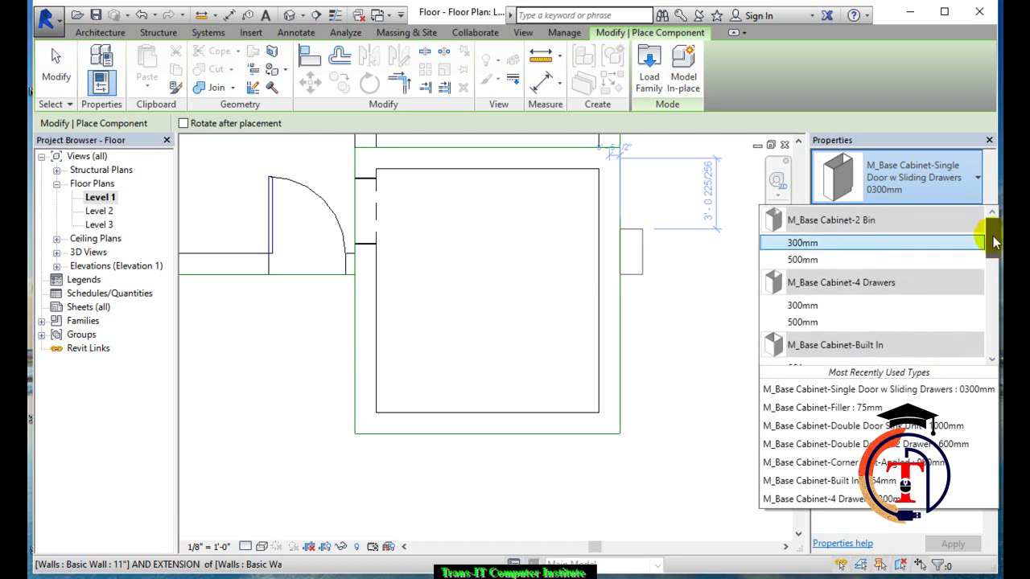
Load the M_Base Cabinet-Corner Unit-Angled family into the project again
click(648, 66)
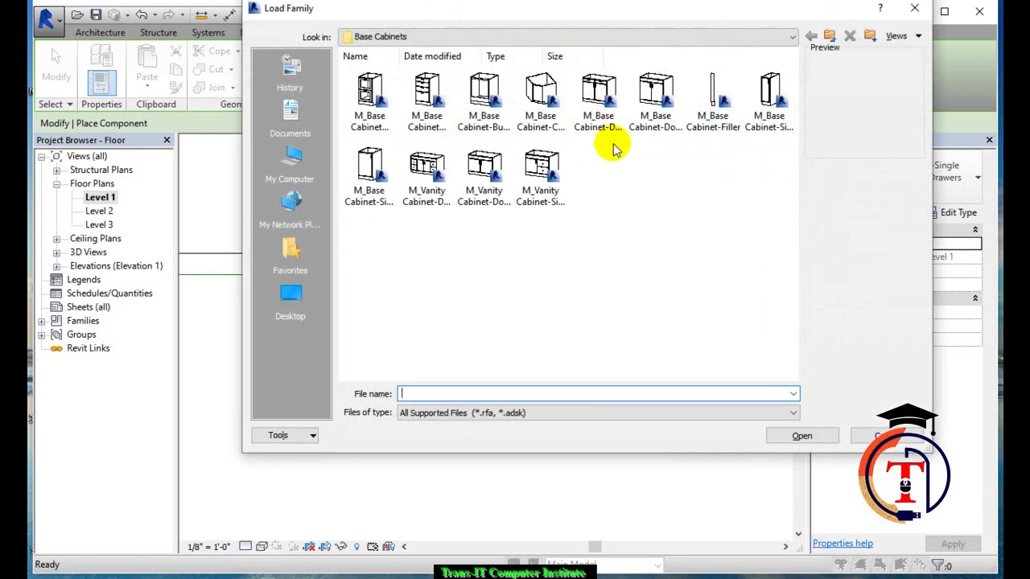
click(547, 95)
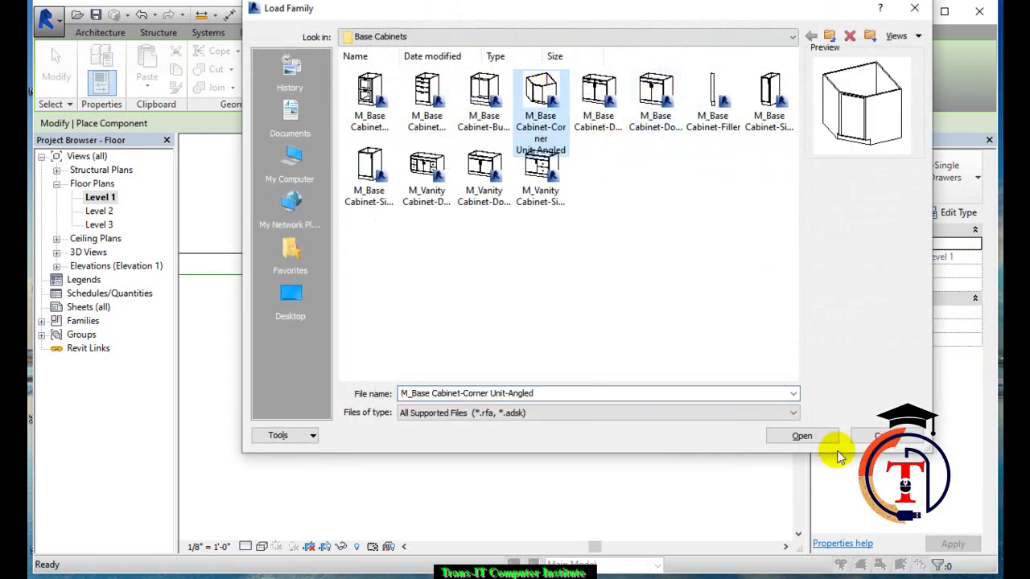
click(804, 439)
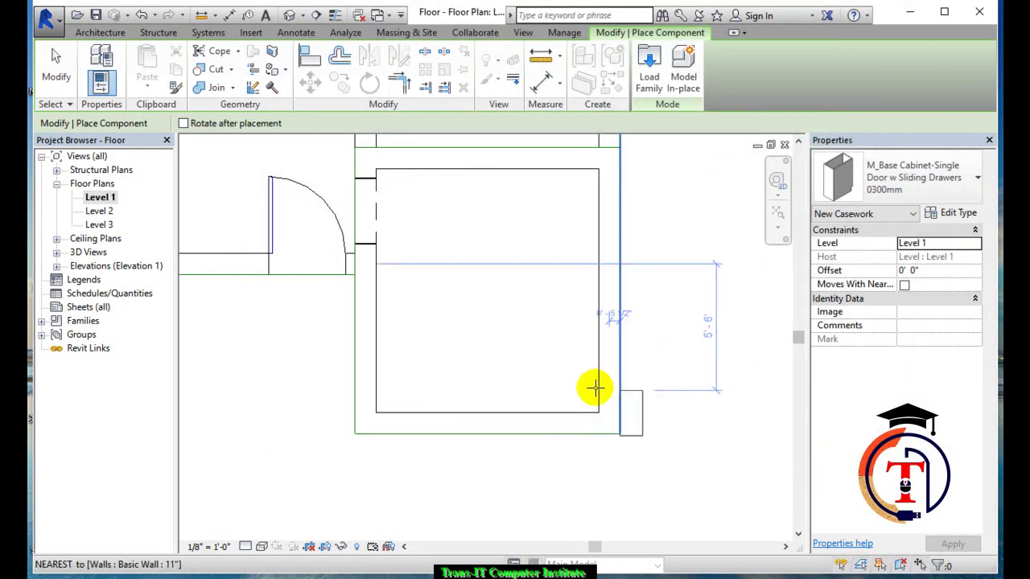
click(925, 177)
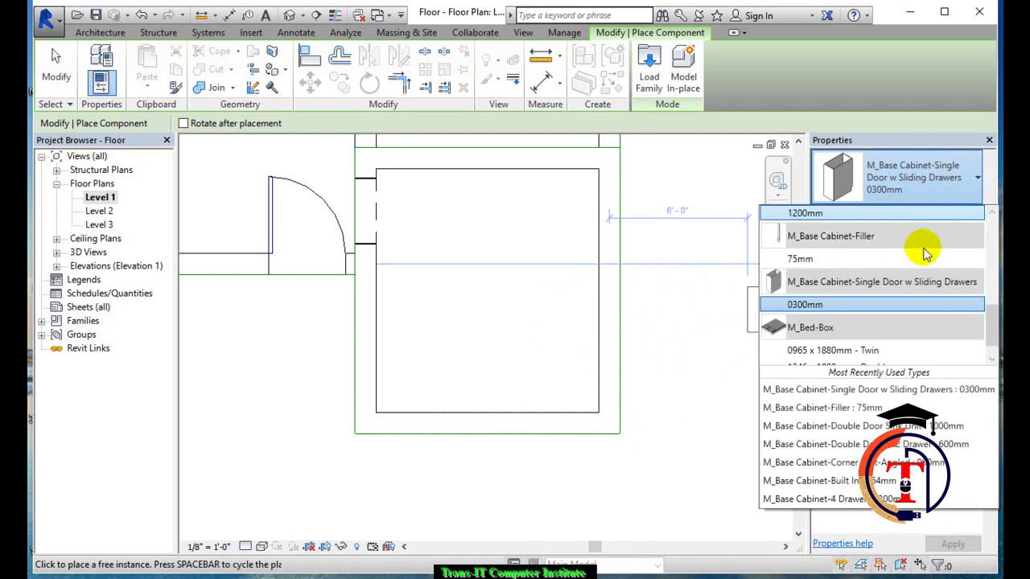
scroll(869, 293, up, 2)
scroll(873, 296, up, 1)
Place a rotated 900mm Corner Unit-Angled cabinet in the room's bottom-right corner
scroll(876, 303, up, 1)
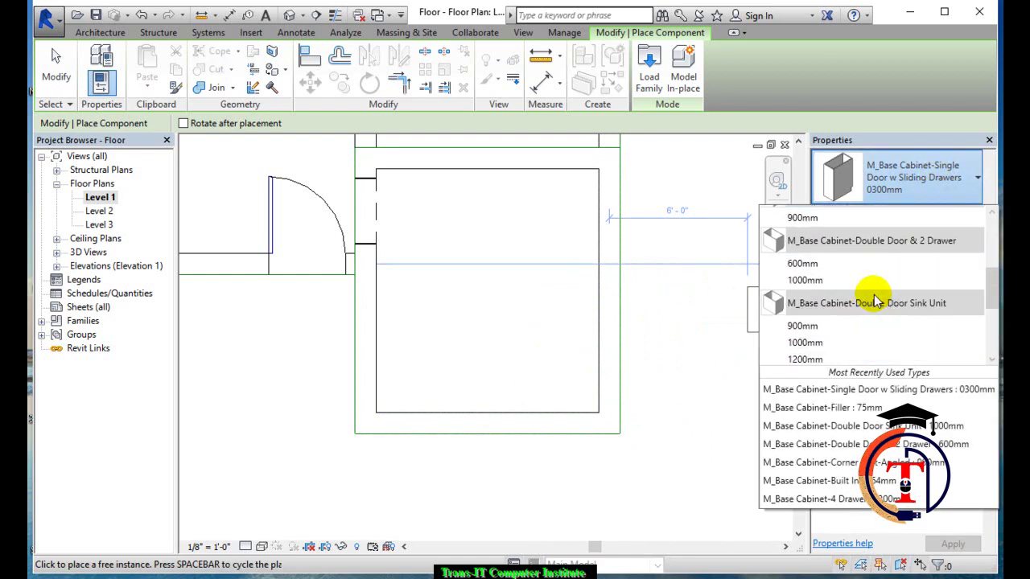
scroll(873, 298, up, 1)
scroll(869, 295, up, 1)
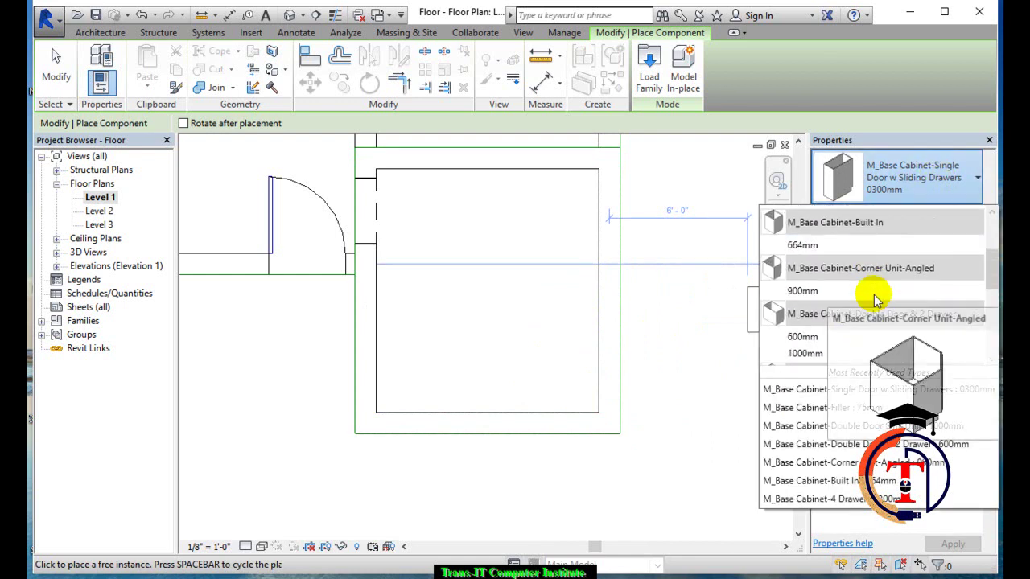
click(817, 291)
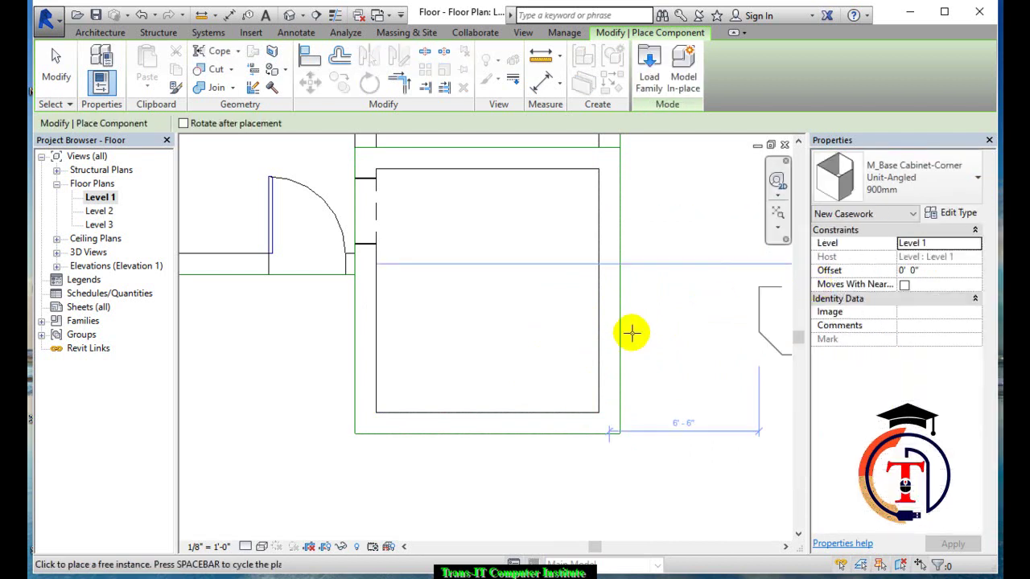
key(space)
key(space)
key(space)
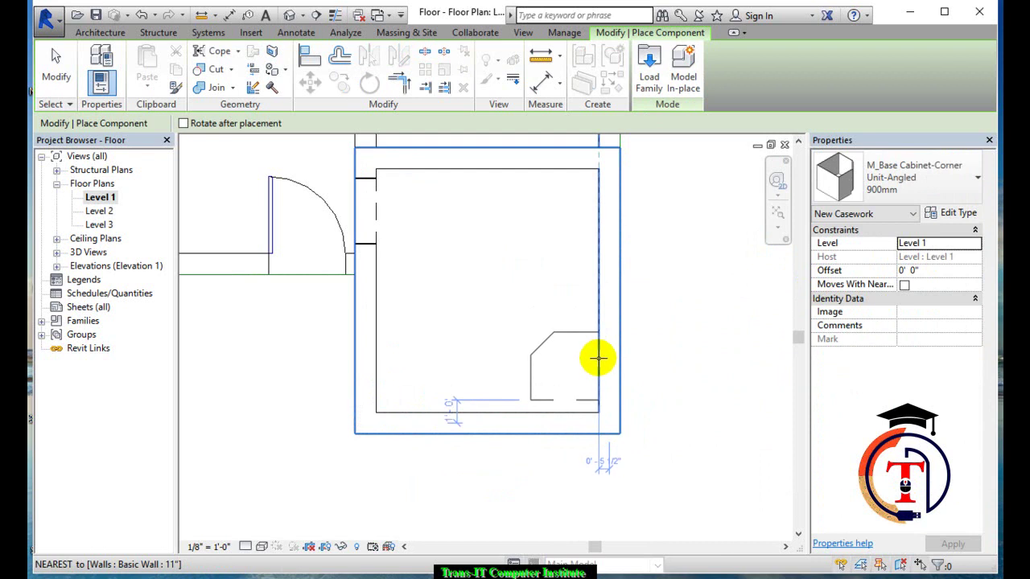
click(598, 372)
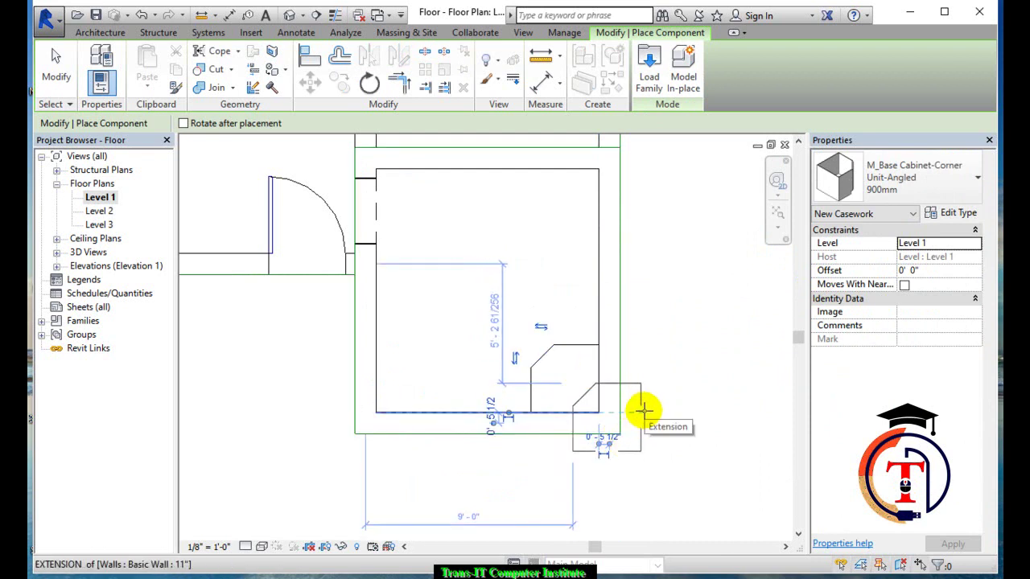
key(Escape)
key(Escape)
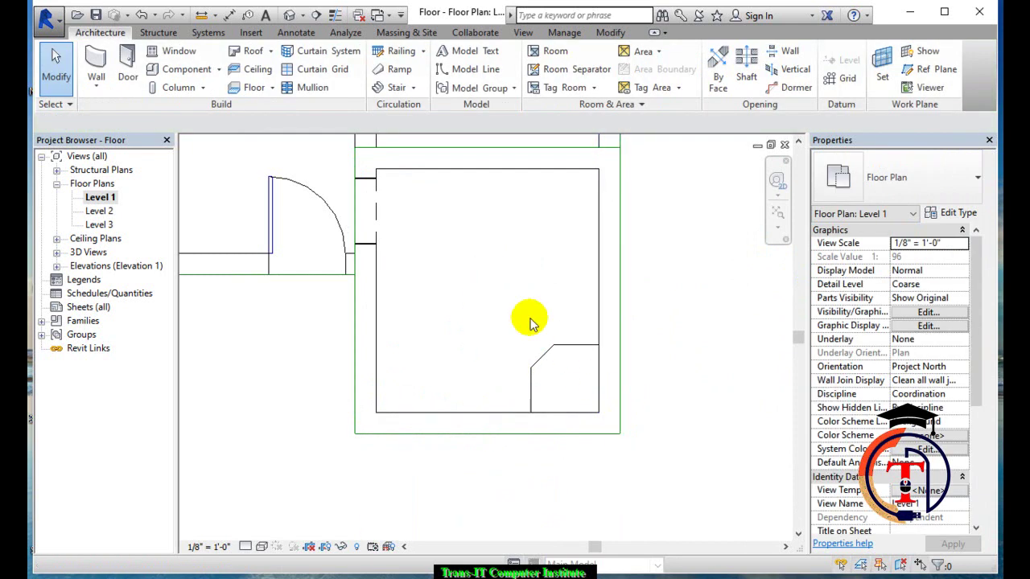
click(289, 17)
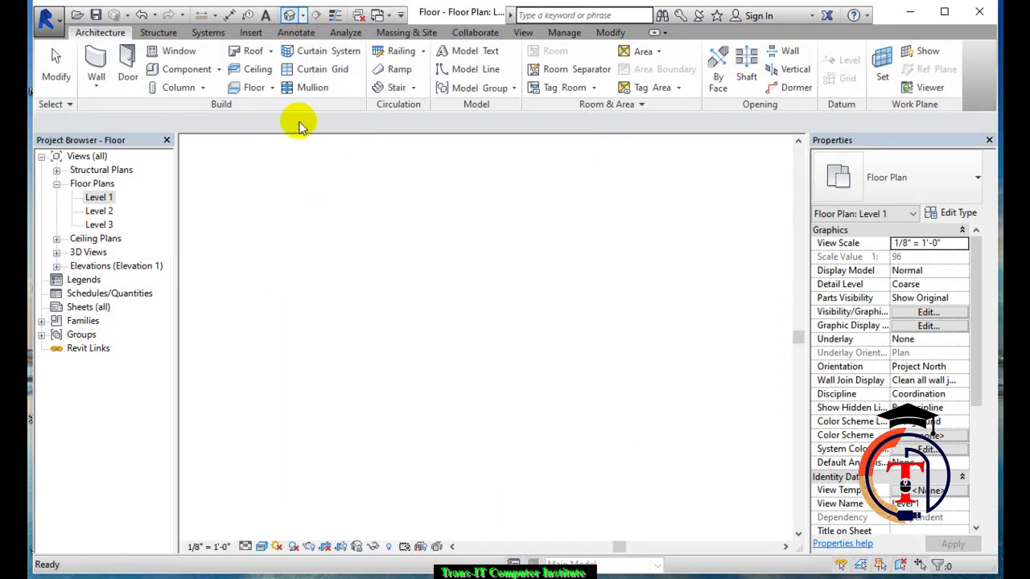
scroll(442, 354, up, 3)
mouse_move(442, 354)
shift+middle_down()
mouse_move(507, 345)
mouse_move(625, 396)
mouse_move(637, 413)
shift+middle_up()
scroll(533, 182, up, 3)
scroll(533, 182, up, 2)
mouse_move(534, 298)
shift+middle_down()
mouse_move(572, 322)
mouse_move(603, 300)
mouse_move(595, 292)
mouse_move(602, 357)
mouse_move(455, 361)
mouse_move(314, 346)
mouse_move(457, 364)
mouse_move(426, 366)
mouse_move(445, 354)
mouse_move(307, 290)
mouse_move(276, 230)
mouse_move(426, 357)
shift+middle_up()
click(425, 357)
mouse_move(393, 400)
shift+middle_down()
mouse_move(398, 284)
mouse_move(384, 272)
mouse_move(429, 244)
mouse_move(401, 269)
mouse_move(460, 180)
shift+middle_up()
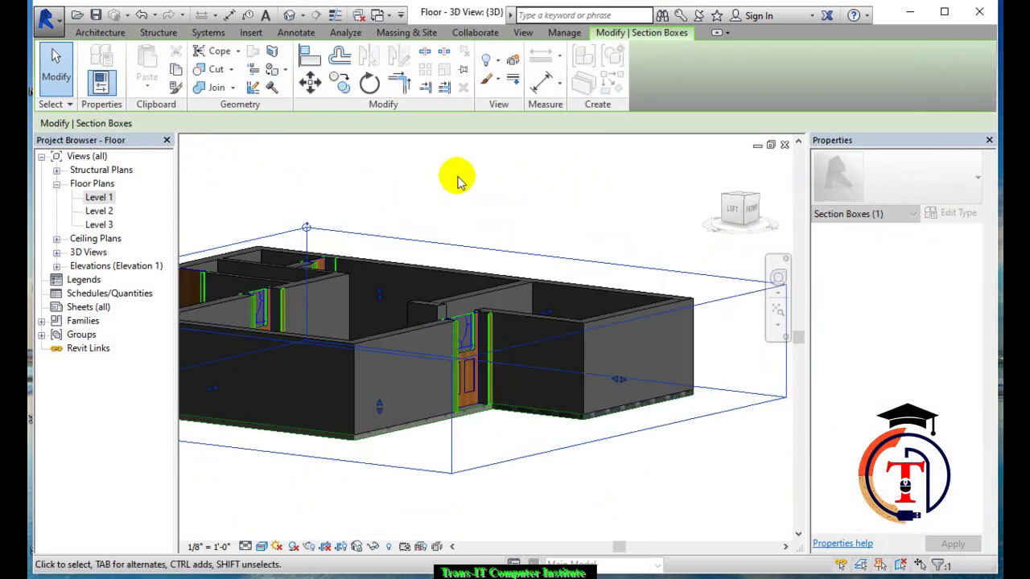
click(459, 180)
mouse_move(375, 231)
shift+middle_down()
mouse_move(436, 355)
mouse_move(522, 367)
mouse_move(552, 357)
mouse_move(437, 191)
mouse_move(430, 283)
mouse_move(465, 282)
mouse_move(442, 334)
shift+middle_up()
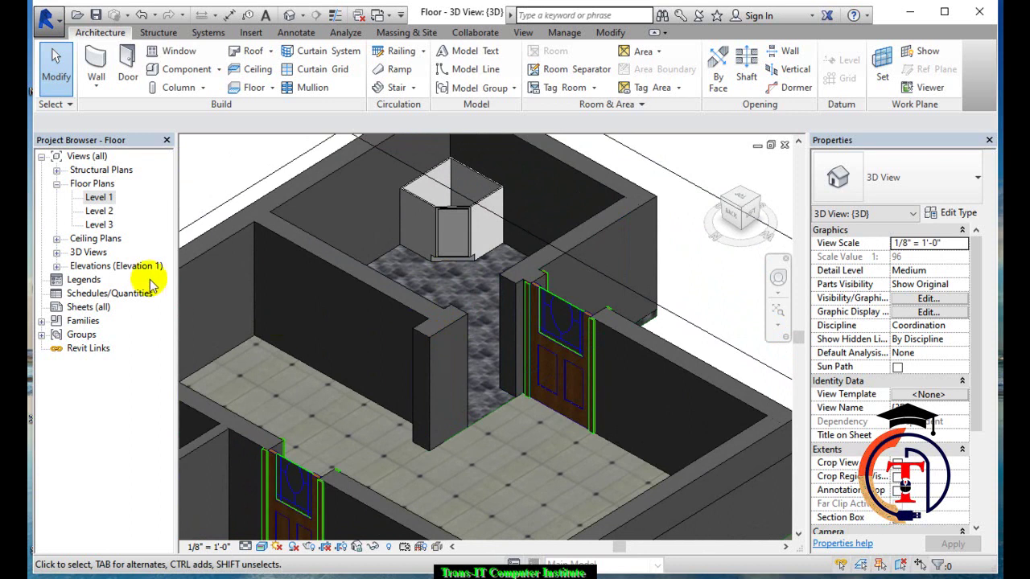
double_click(100, 197)
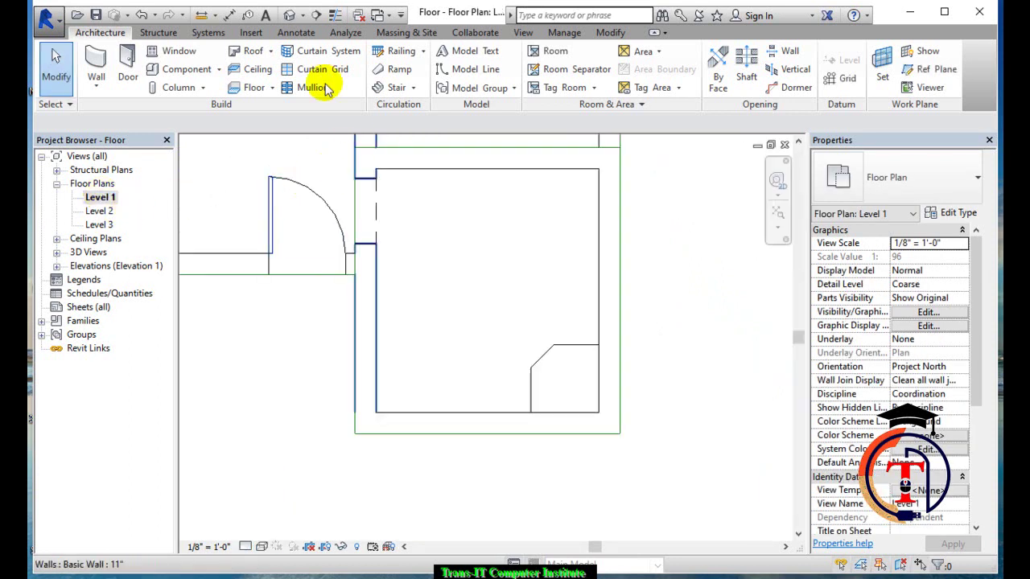
Place a double door cabinet beside the angled corner unit
click(186, 69)
click(886, 183)
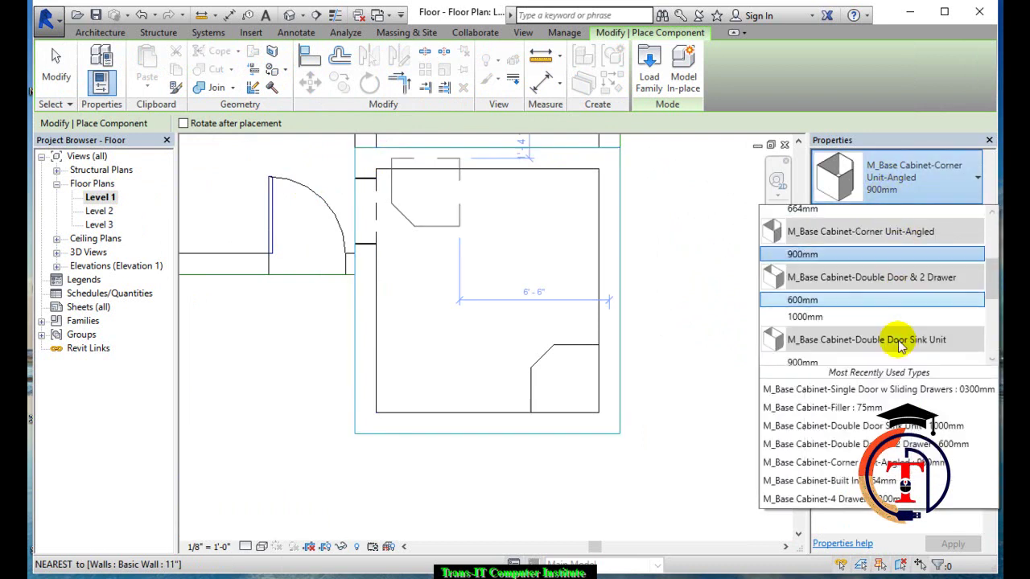
key(Escape)
key(Escape)
key(Return)
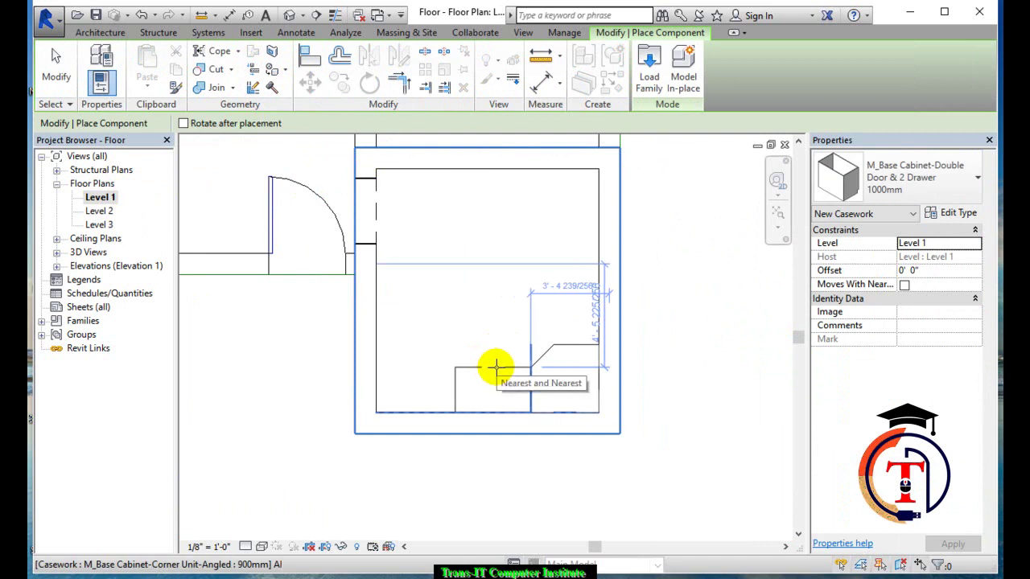
click(497, 367)
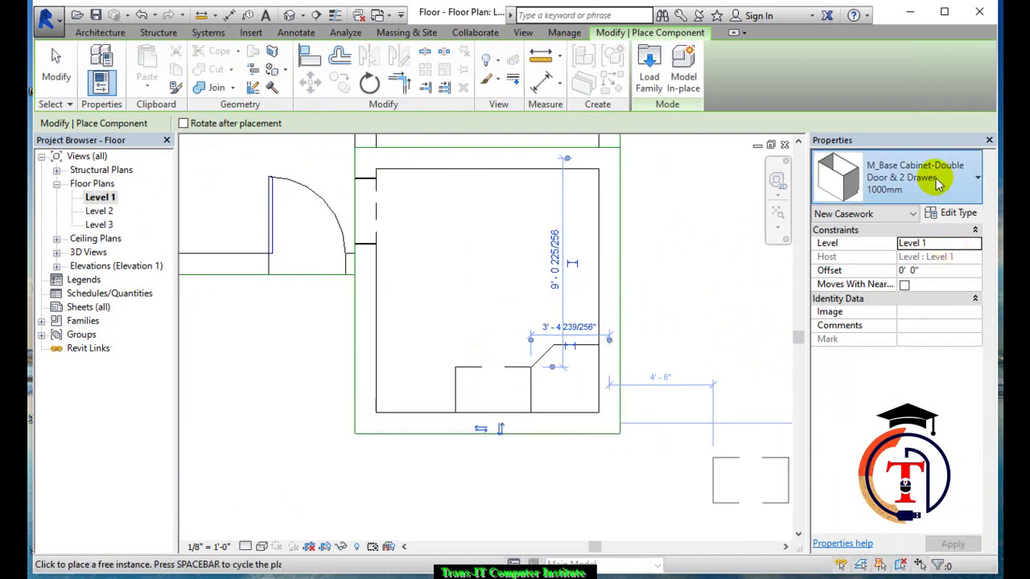
Choose the Double Door Sink Unit type, settling on the 1000mm size
click(901, 177)
scroll(901, 289, down, 2)
scroll(861, 368, down, 1)
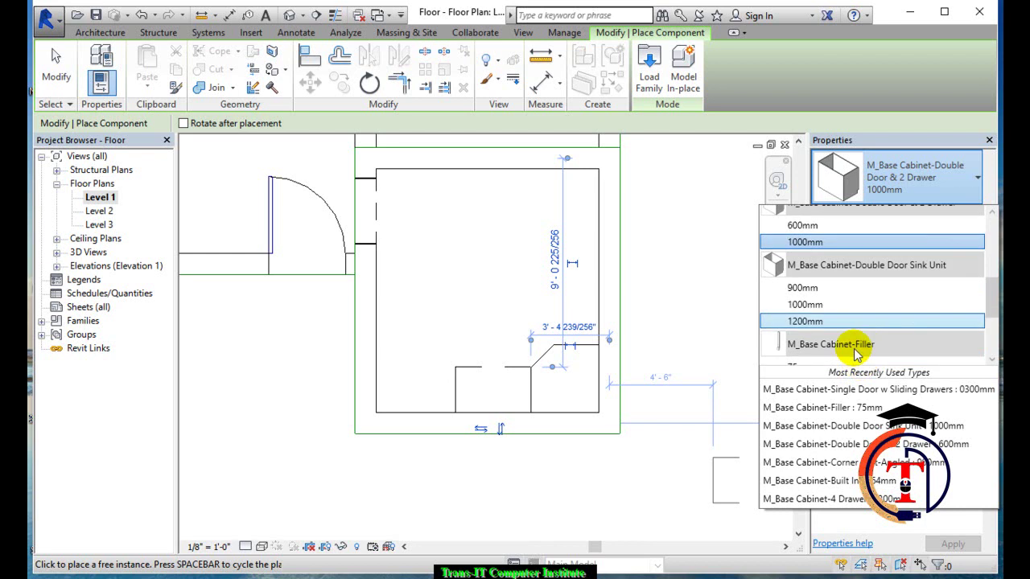
click(846, 322)
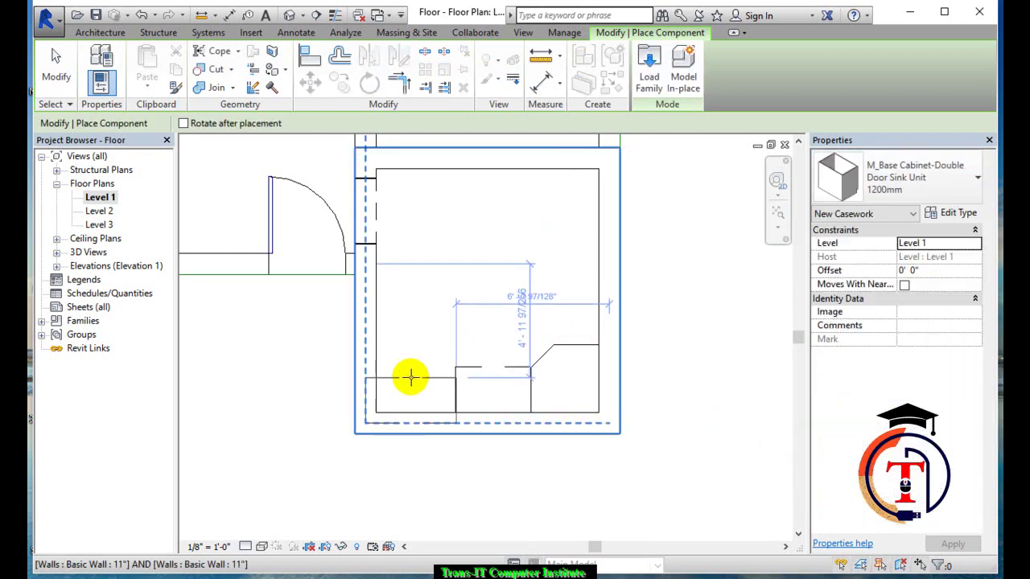
click(929, 196)
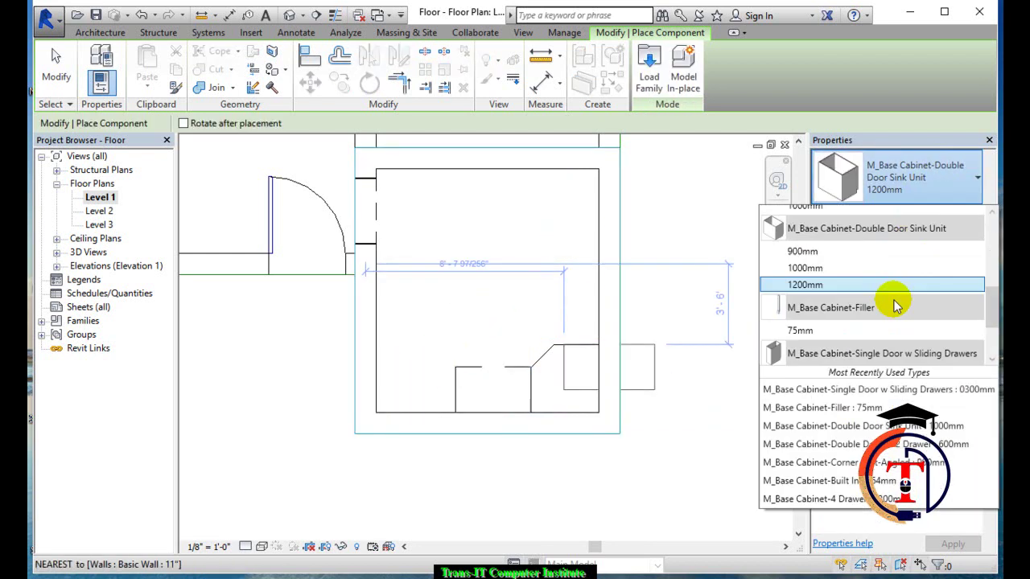
click(822, 270)
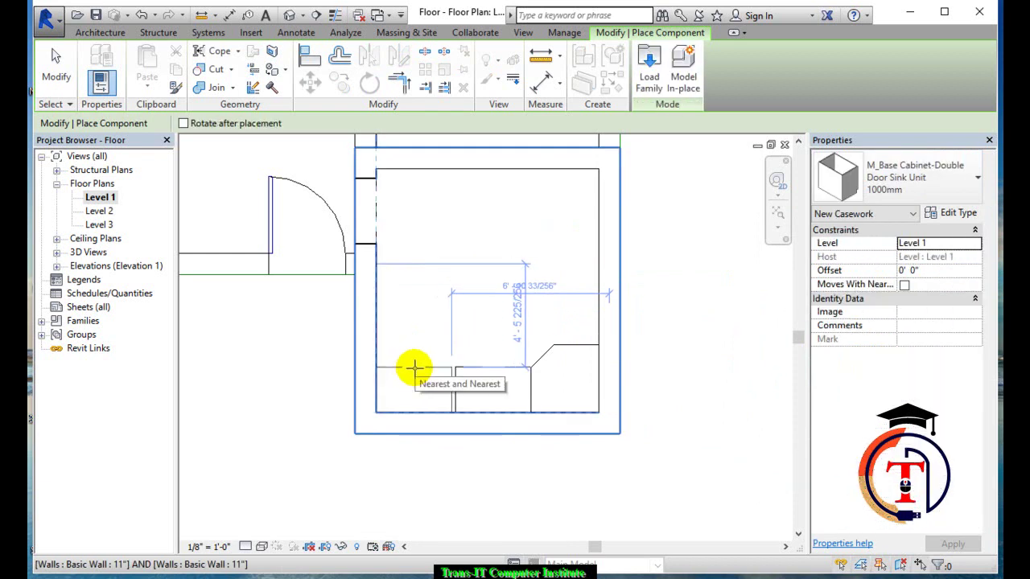
scroll(416, 368, up, 2)
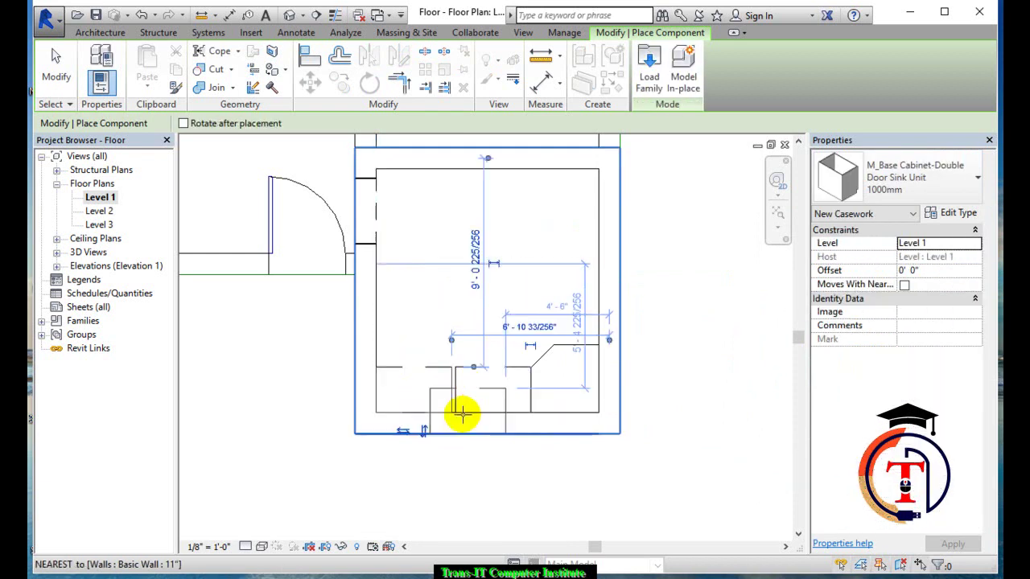
scroll(460, 414, up, 2)
scroll(430, 400, up, 1)
scroll(432, 395, up, 2)
Finish placement and check the base cabinets in the default 3D view
key(Escape)
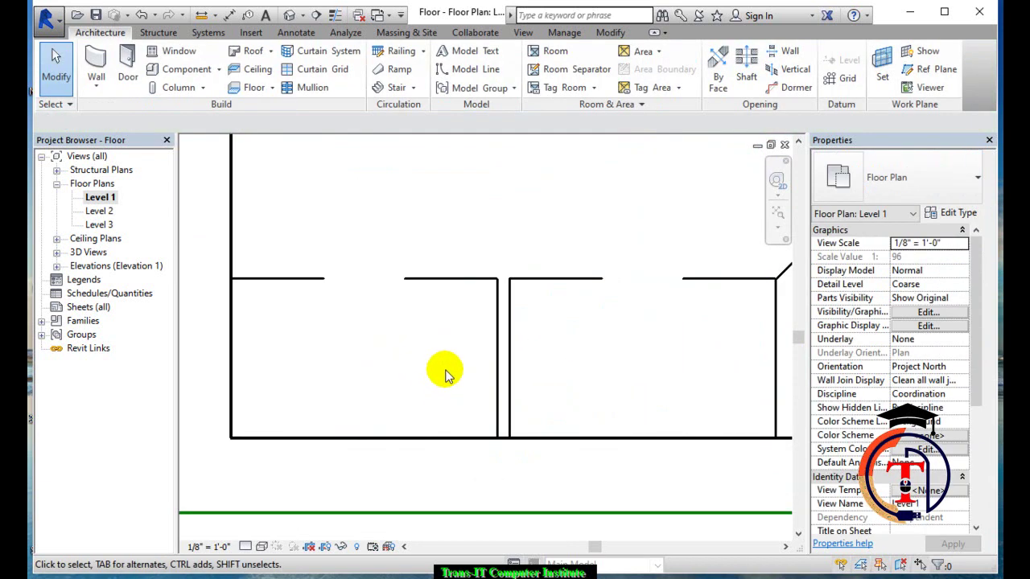
click(287, 16)
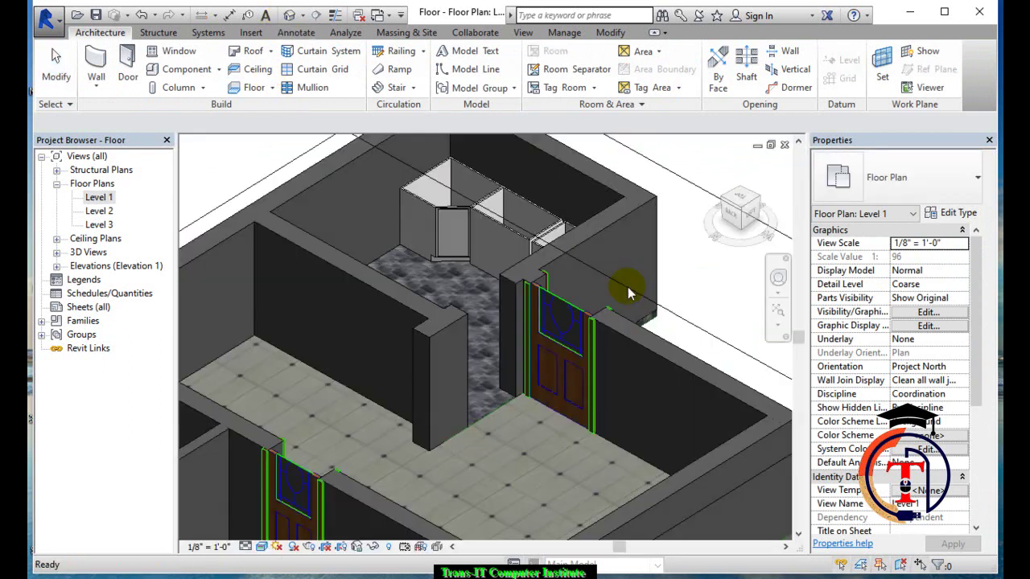
middle_drag(549, 296, 536, 336)
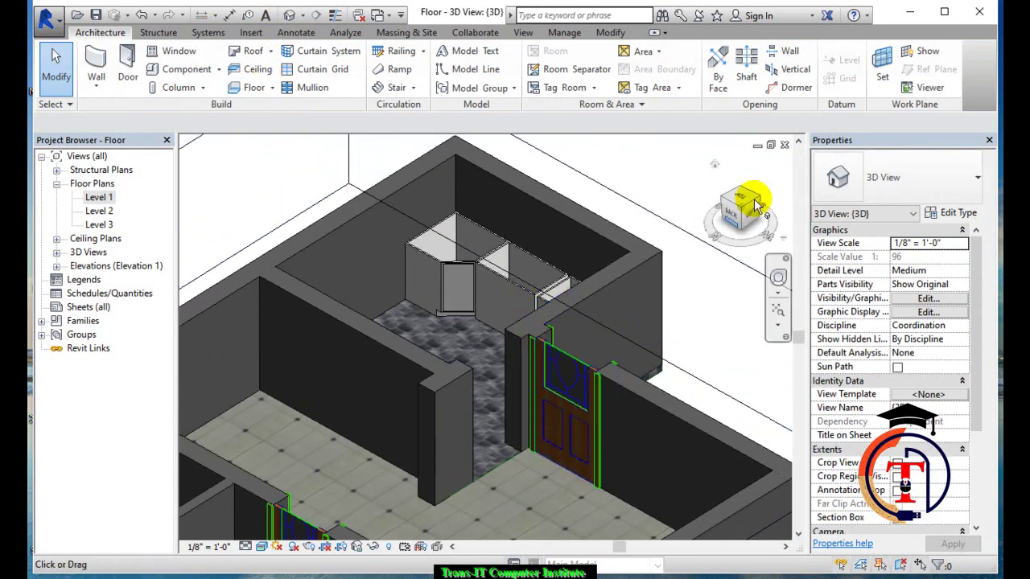
click(786, 147)
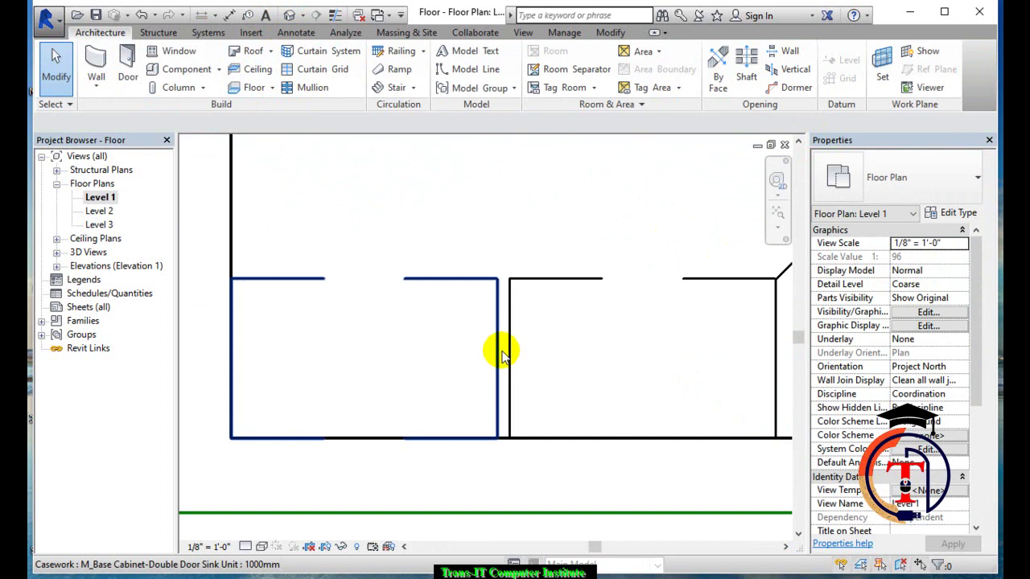
Flip the Double Door & 2 Drawer cabinet to face the kitchen and verify it in 3D
click(521, 281)
key(space)
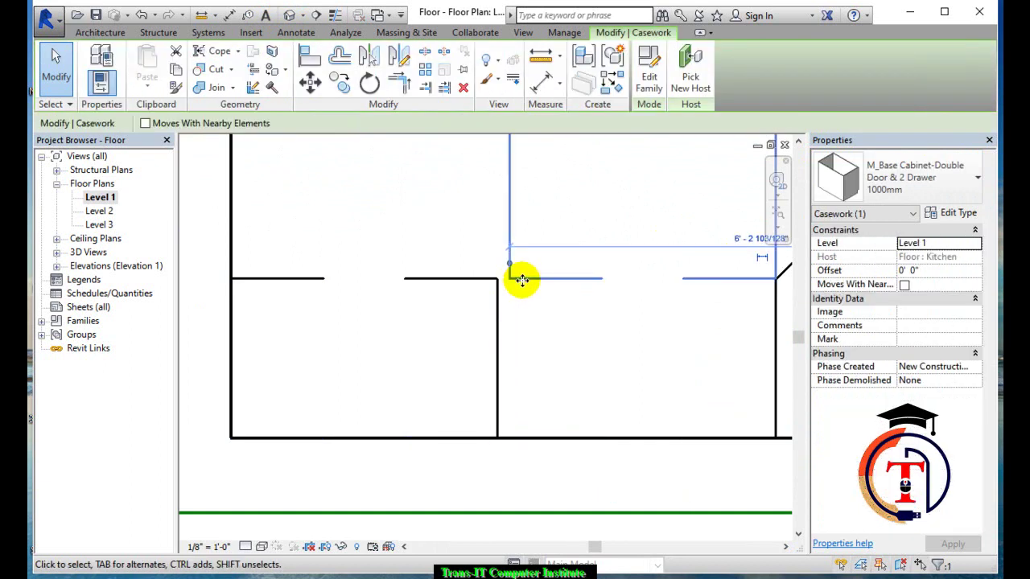
scroll(556, 326, down, 2)
middle_drag(568, 338, 550, 343)
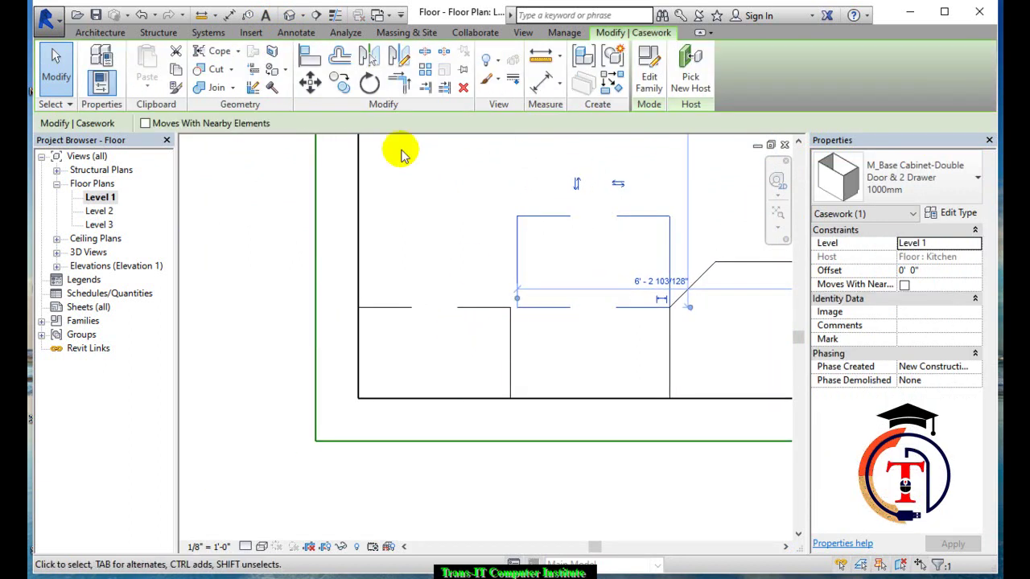
click(290, 14)
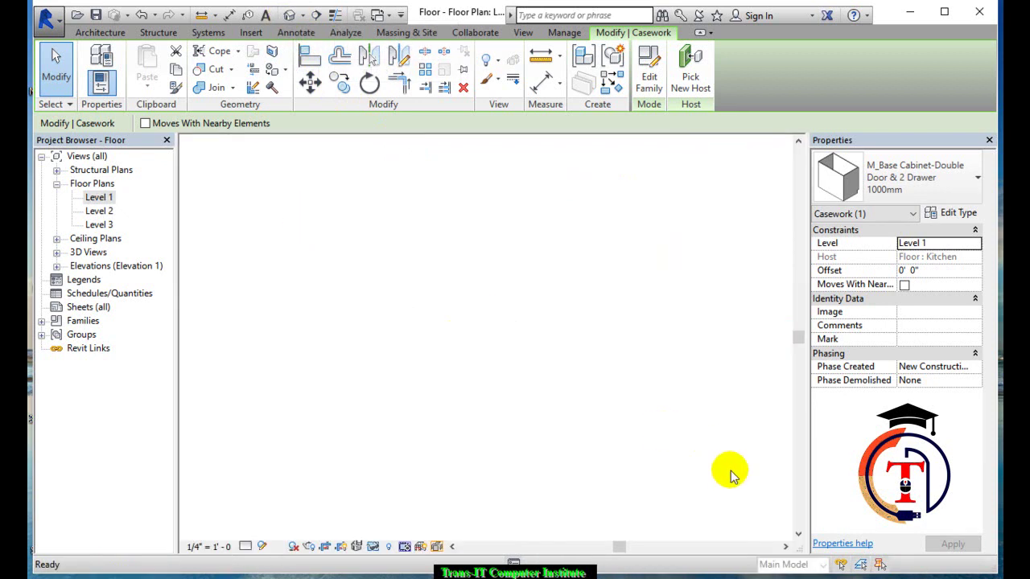
scroll(507, 227, up, 3)
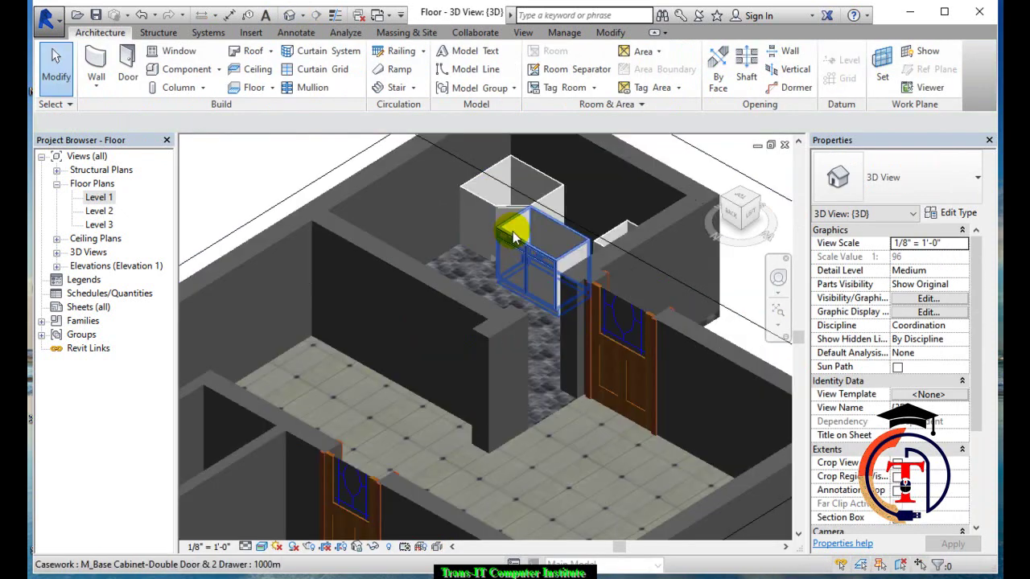
click(786, 148)
click(481, 319)
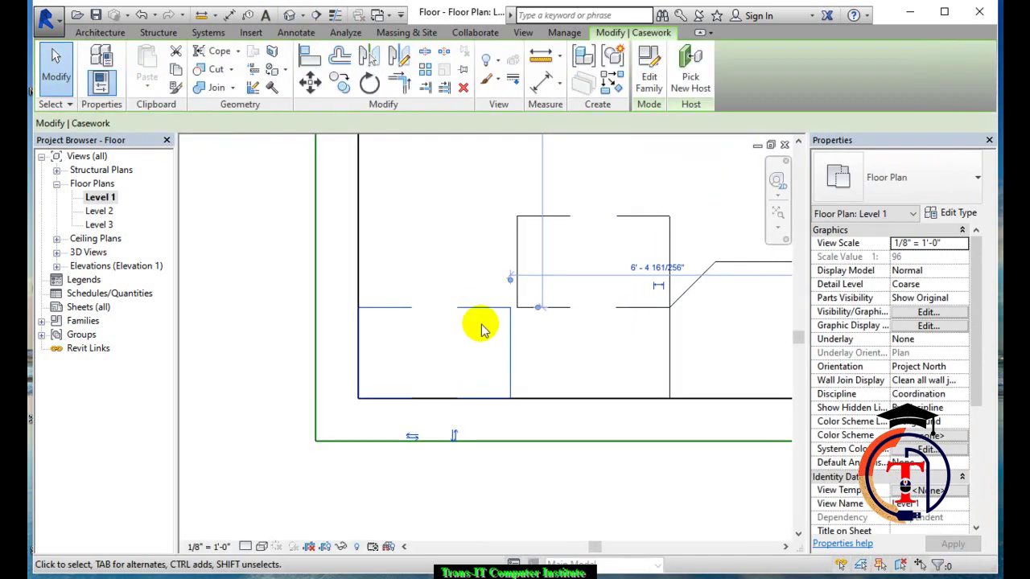
click(585, 333)
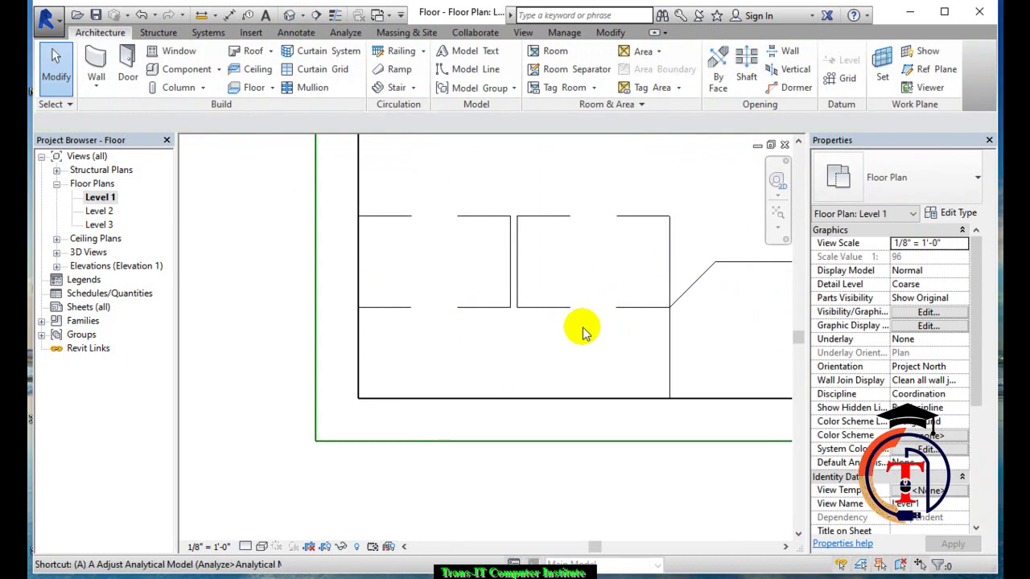
Align both cabinets' back edges to the back wall and butt them against each other
key(l)
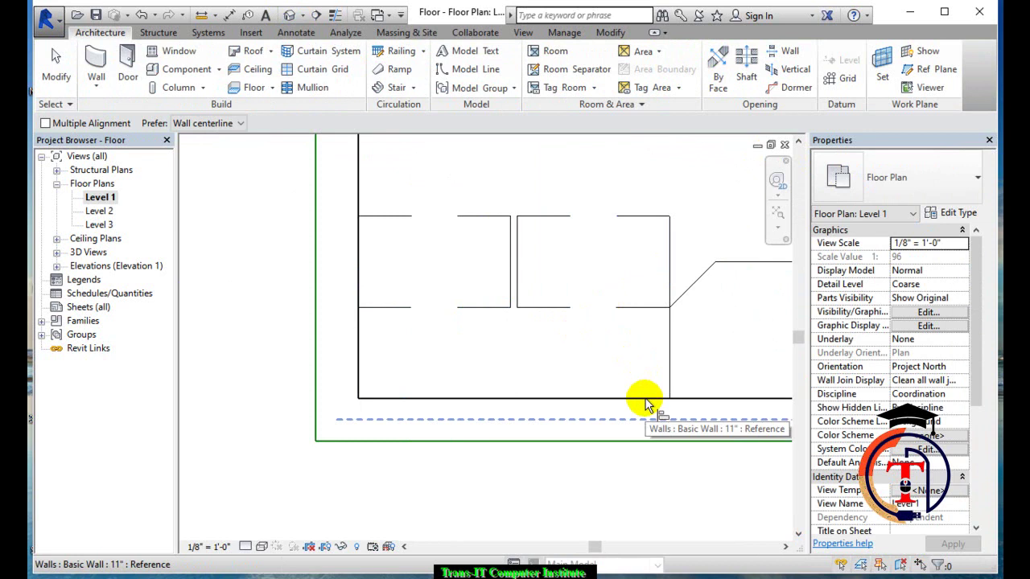
click(646, 402)
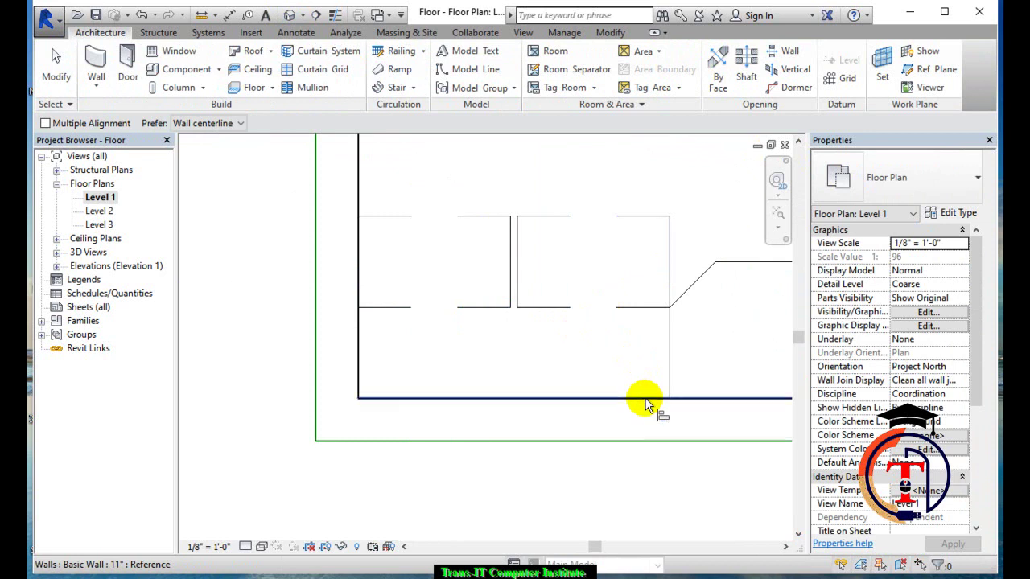
click(638, 310)
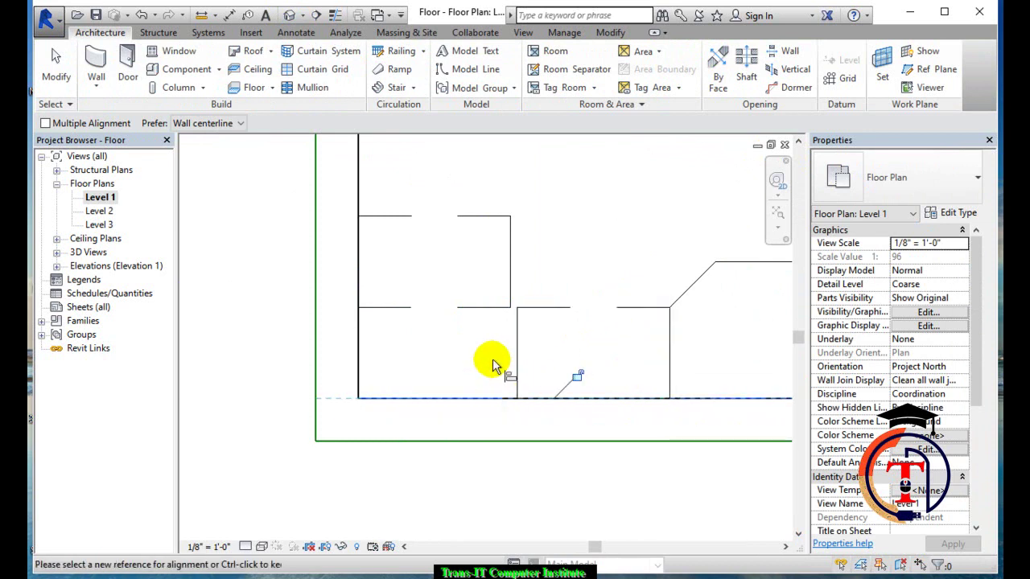
click(473, 307)
click(517, 350)
click(512, 354)
scroll(536, 416, down, 1)
scroll(535, 418, down, 1)
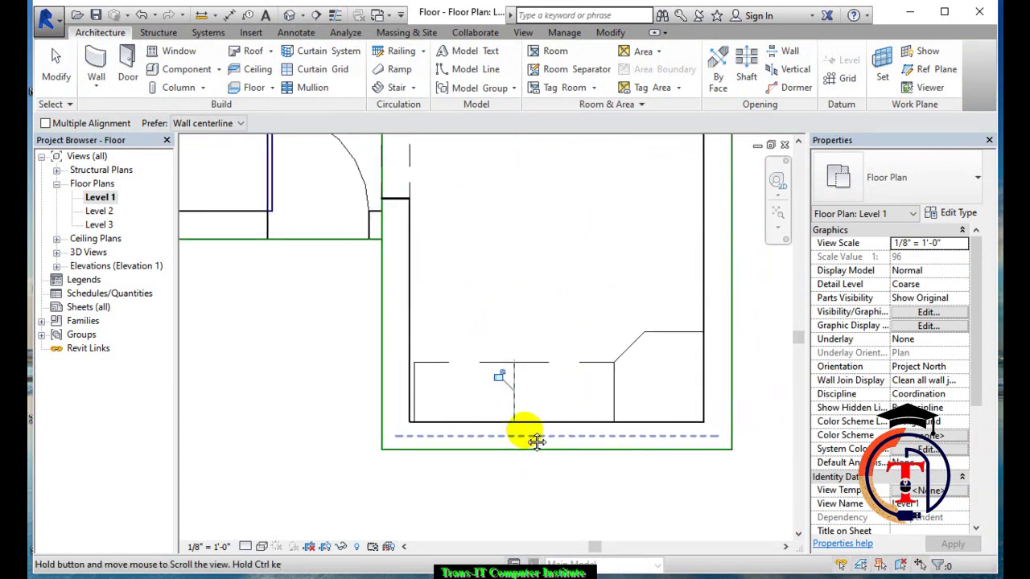
middle_drag(529, 434, 533, 442)
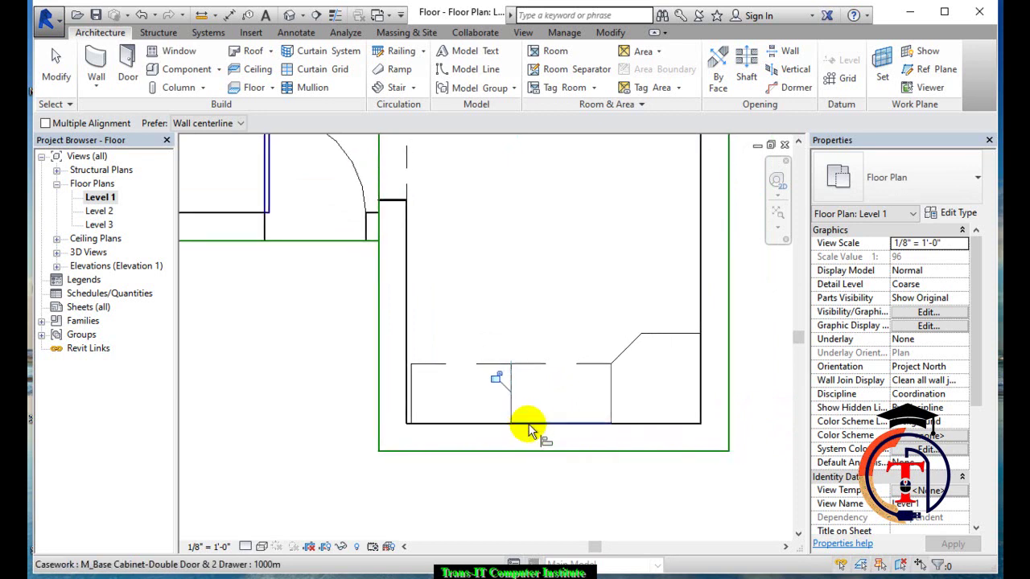
key(Escape)
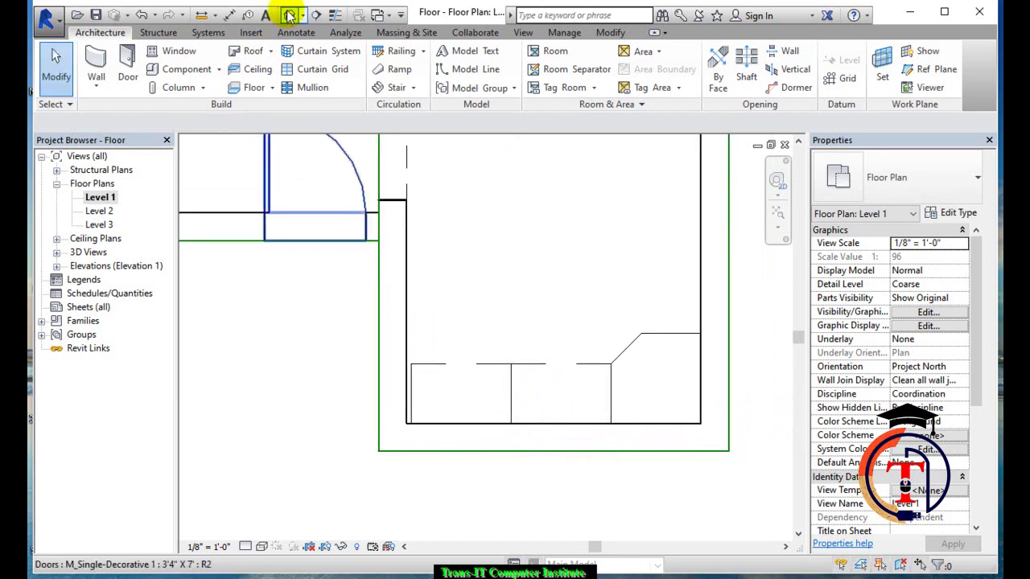
Orbit the default 3D view to inspect the aligned base cabinets
click(290, 16)
mouse_move(513, 284)
shift+middle_down()
mouse_move(474, 232)
mouse_move(454, 322)
shift+middle_up()
scroll(459, 249, up, 5)
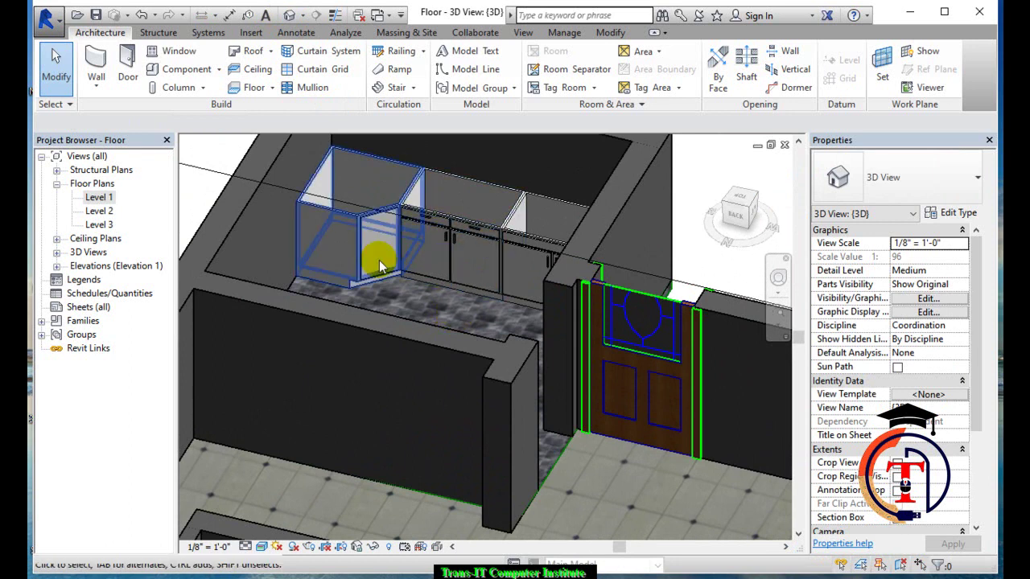
mouse_move(738, 211)
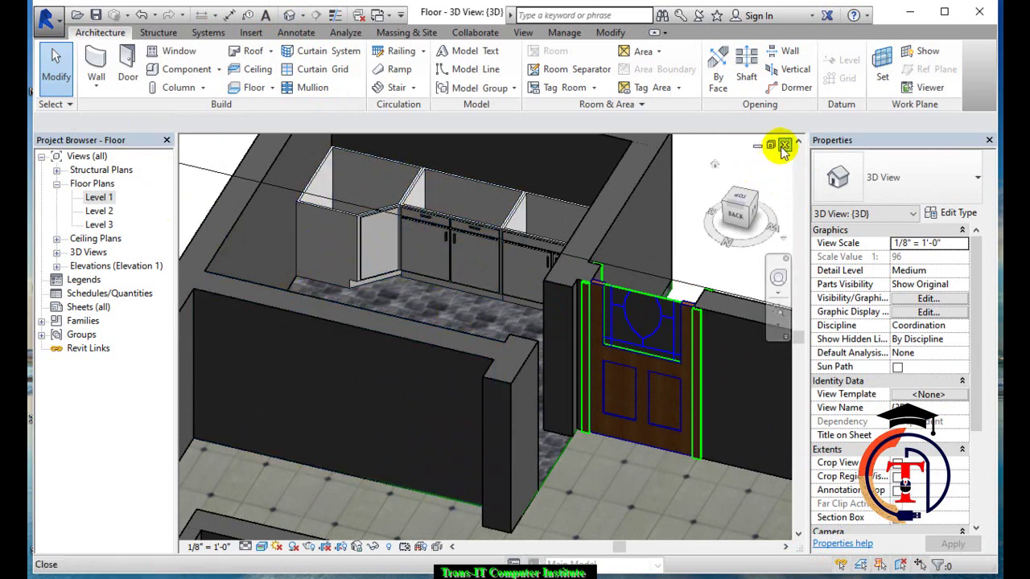
click(785, 146)
Review the sink cabinet's type properties, then switch it to the 1200mm Double Door Sink Unit
scroll(483, 410, up, 3)
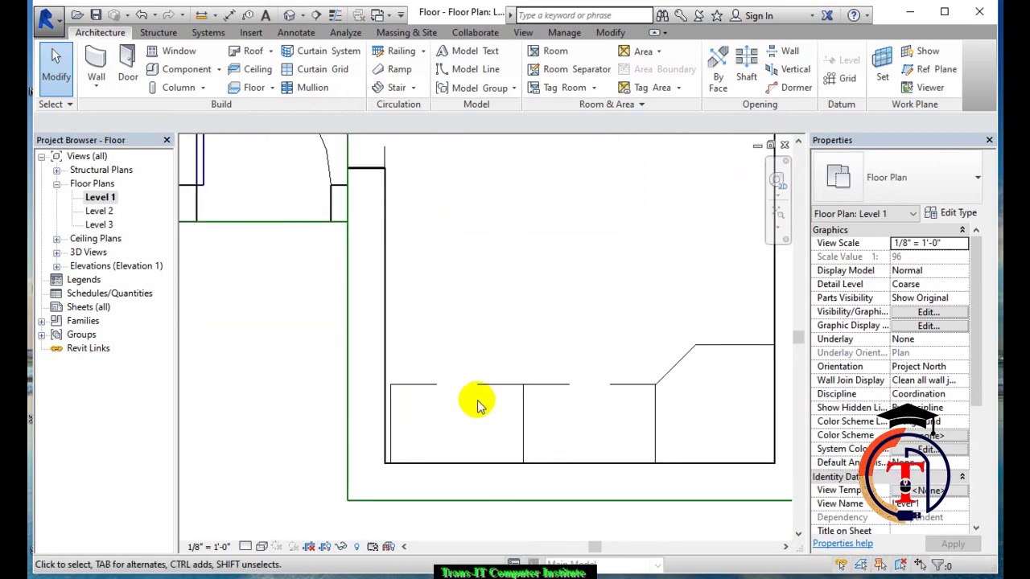
click(484, 384)
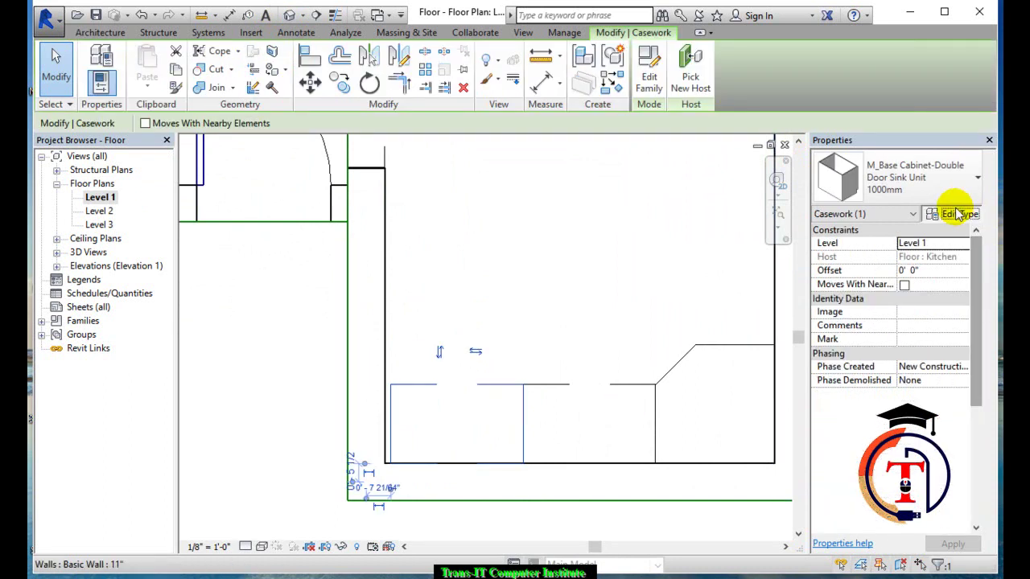
click(957, 213)
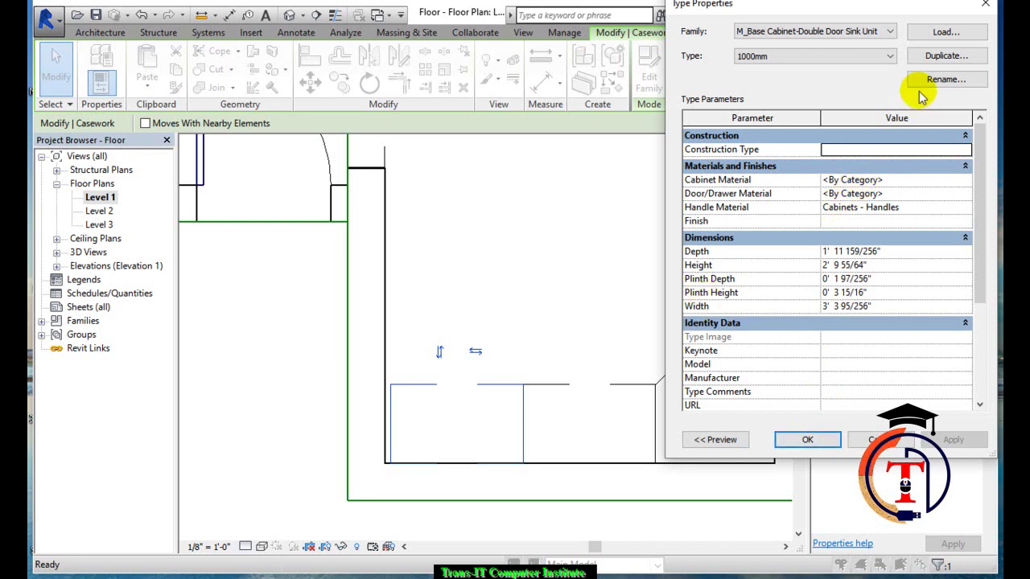
click(987, 11)
click(977, 178)
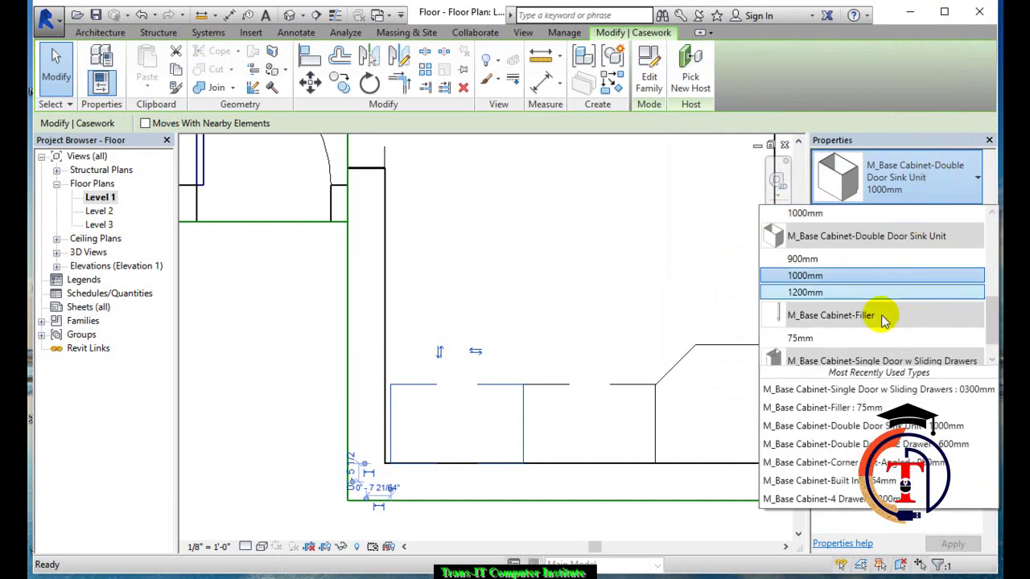
scroll(880, 322, down, 1)
scroll(875, 317, up, 1)
click(828, 303)
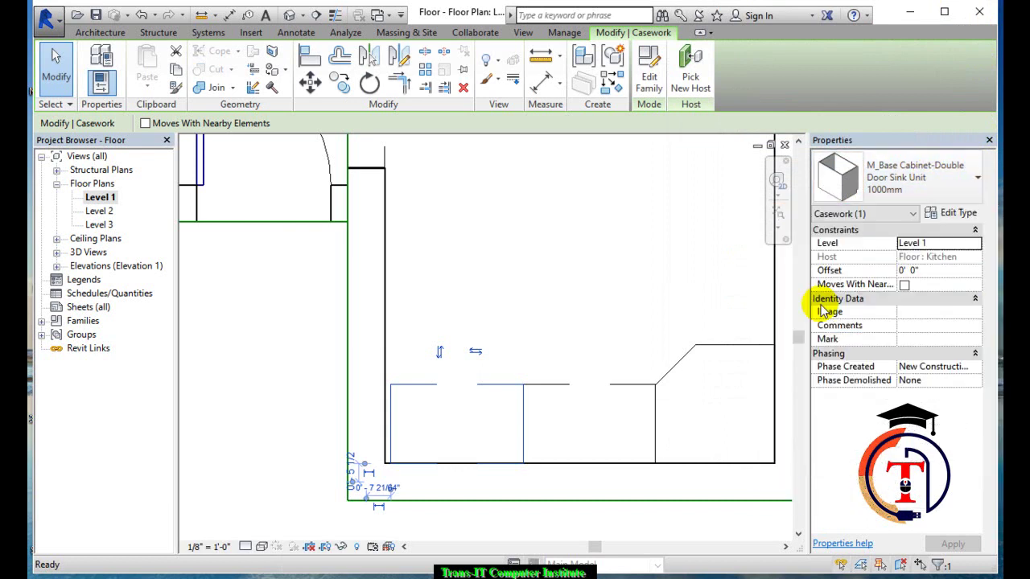
mouse_move(682, 295)
middle_down()
mouse_move(650, 345)
mouse_move(614, 314)
middle_up()
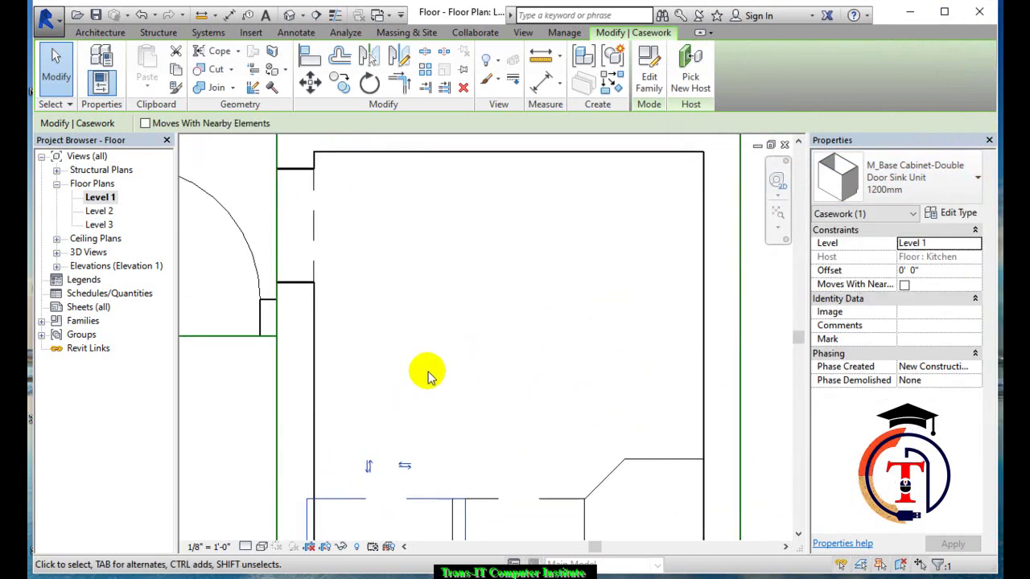
Preview a 1200mm Double Door Sink Unit along the right wall, then cancel placement
click(543, 350)
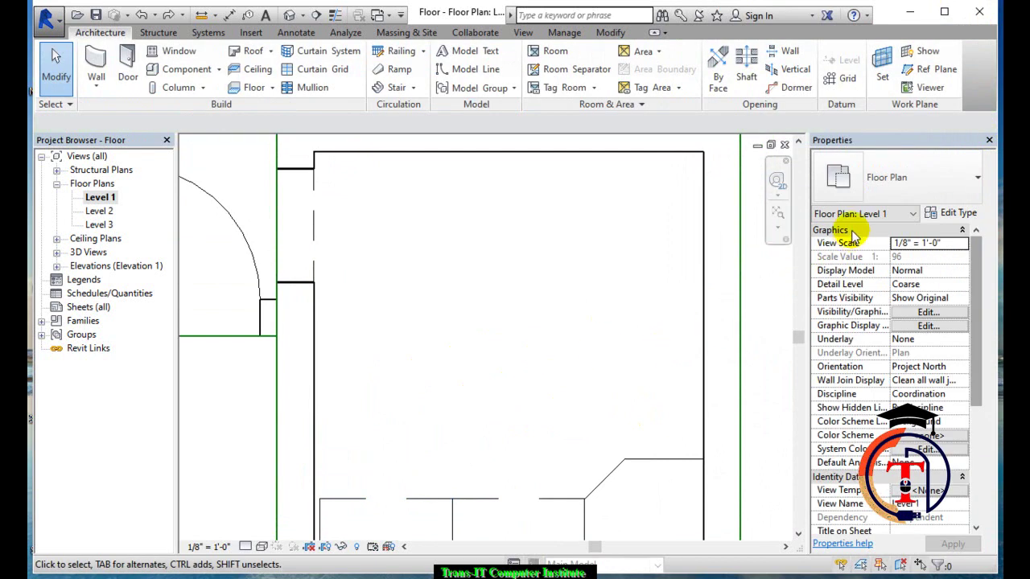
click(196, 71)
click(897, 177)
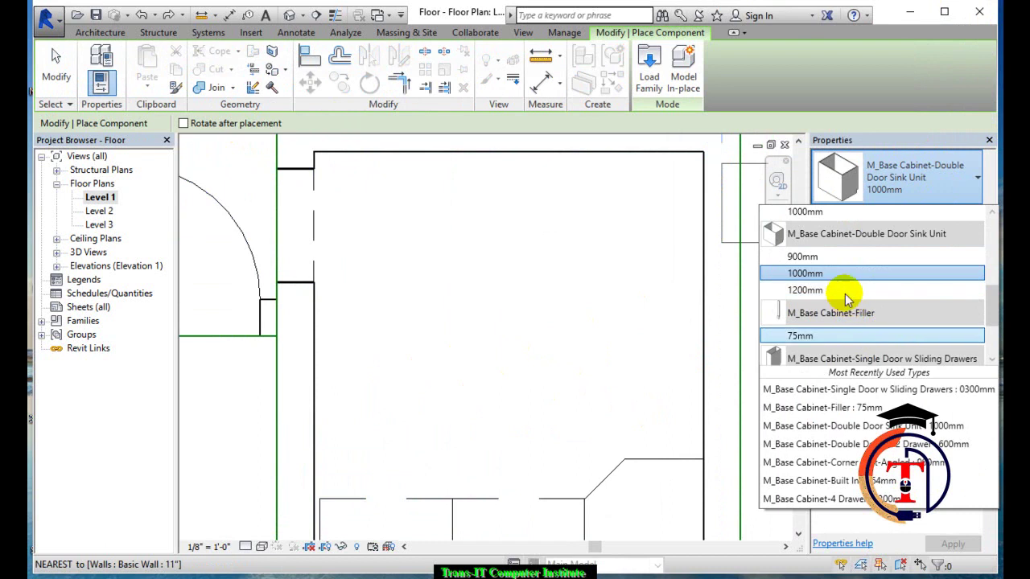
click(847, 295)
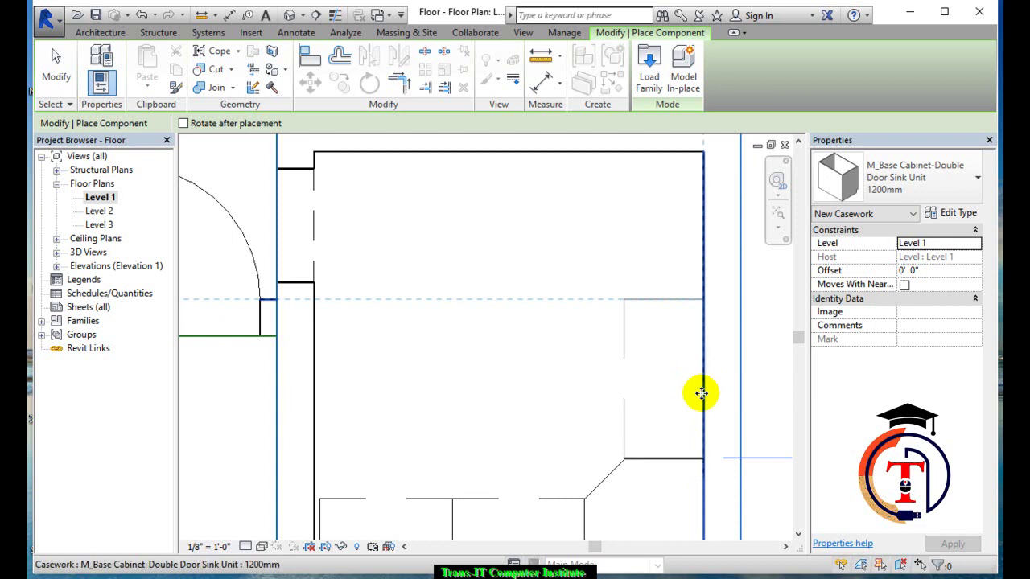
scroll(580, 350, down, 1)
middle_drag(580, 351, 596, 263)
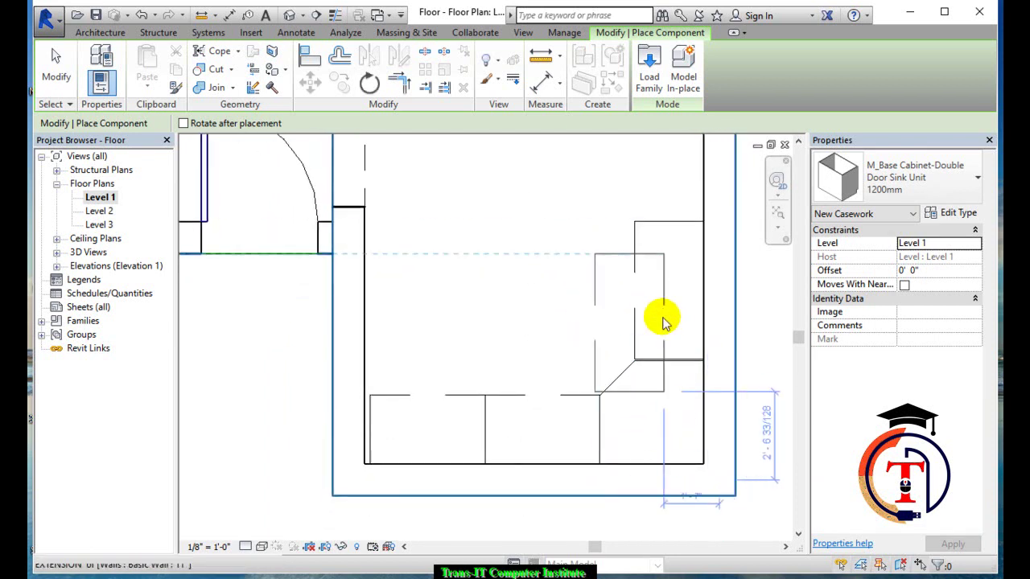
key(Escape)
Open the default 3D view of the whole model
scroll(652, 356, up, 2)
scroll(658, 368, up, 2)
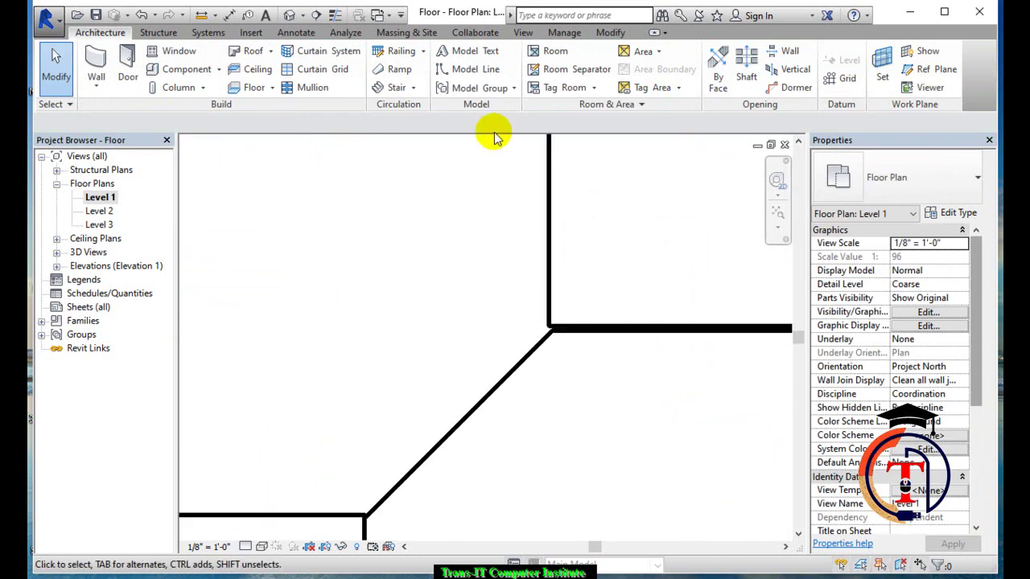
click(294, 15)
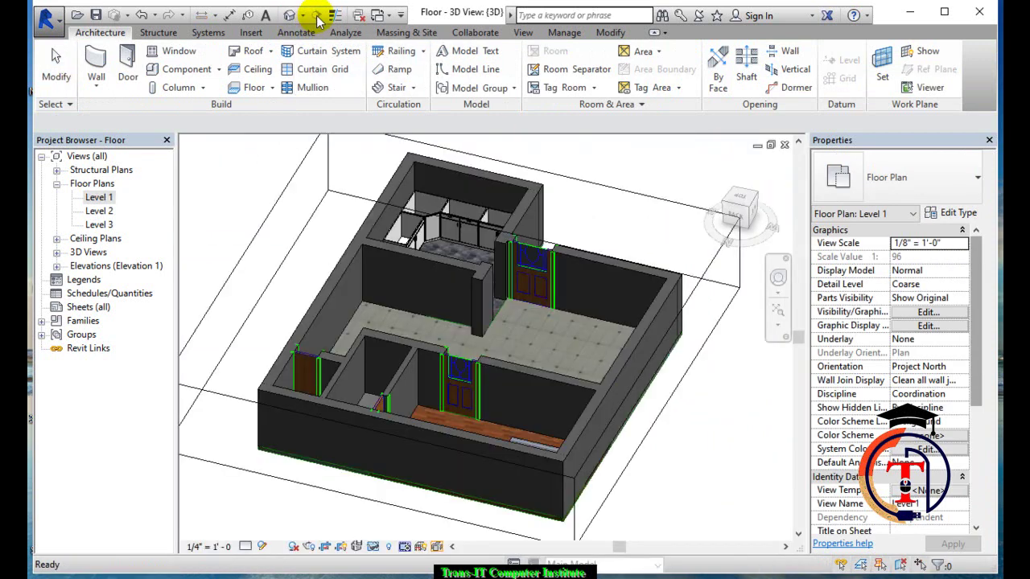
Return to the Level 1 plan with Thin Lines turned on
click(785, 146)
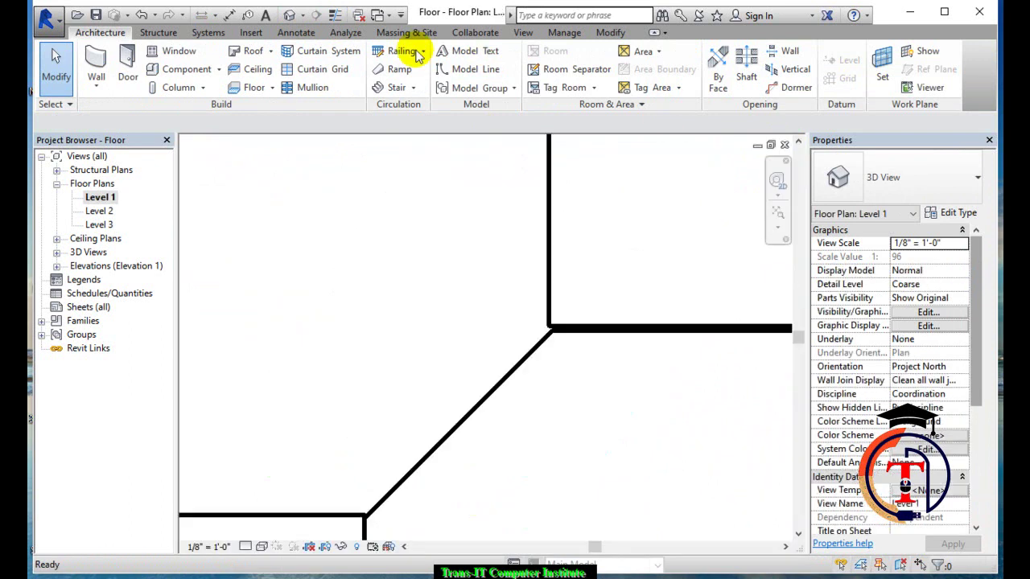
click(336, 17)
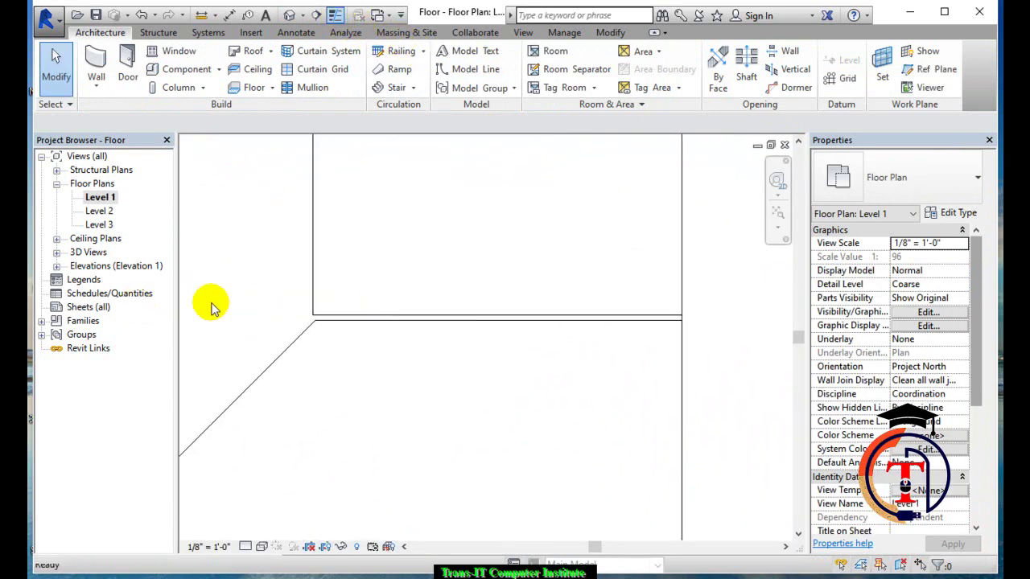
middle_drag(357, 292, 352, 342)
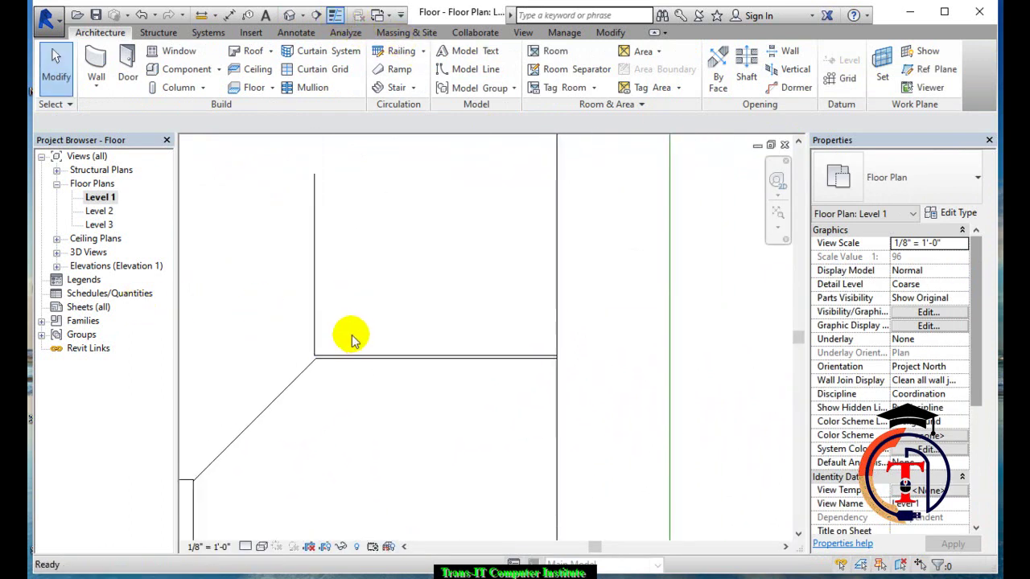
Start Align on the wall line, cancel it, and pan over to the sink cabinet
key(l)
click(328, 367)
mouse_move(340, 384)
middle_down()
mouse_move(467, 349)
mouse_move(486, 322)
mouse_move(494, 397)
mouse_move(516, 439)
middle_up()
scroll(486, 322, down, 3)
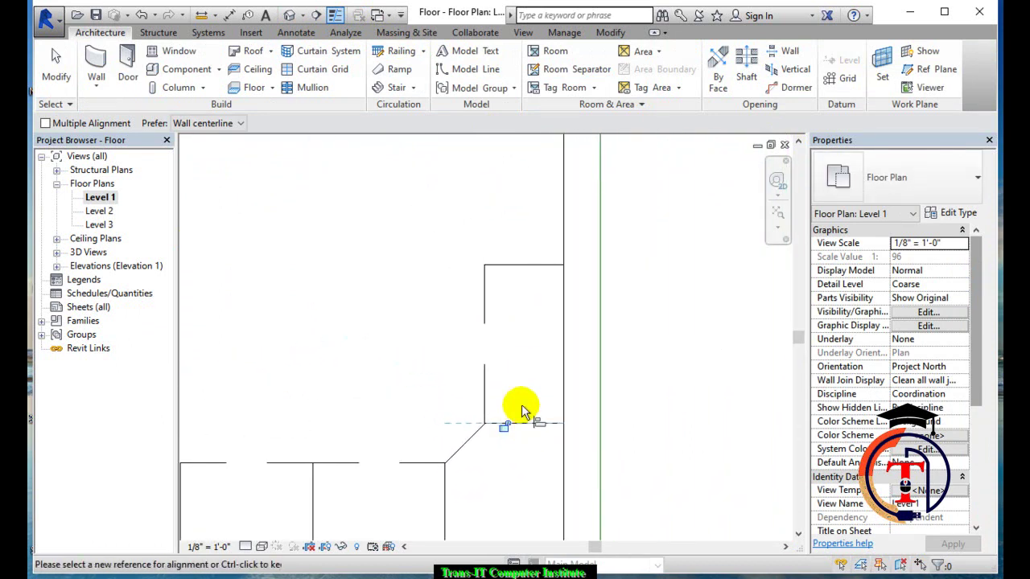
key(Escape)
scroll(727, 324, up, 2)
middle_drag(727, 324, 361, 426)
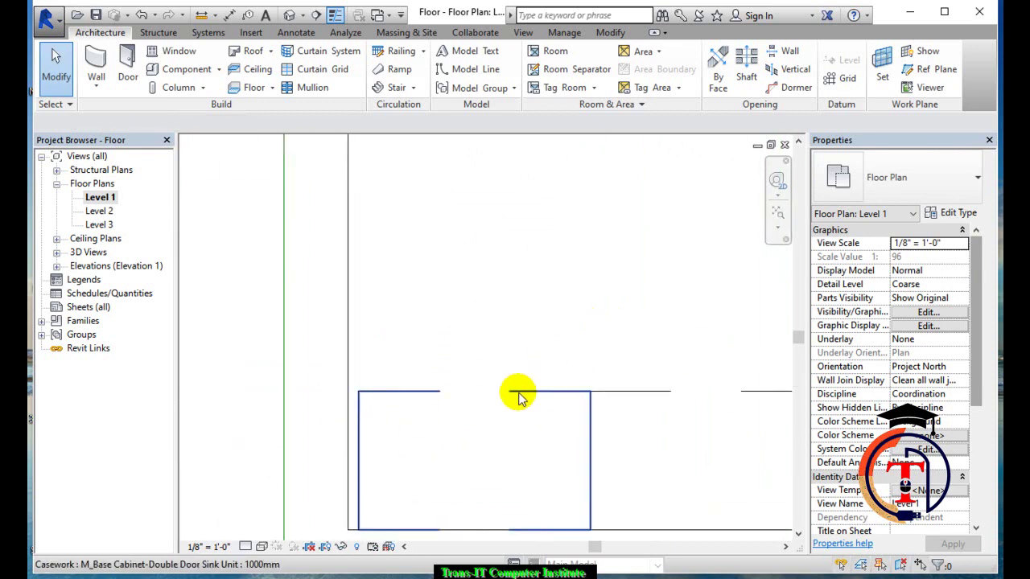
Use Create Similar (CS) to place a rotated M_Base Cabinet-Filler 75mm at the sink cabinet's left edge
click(519, 395)
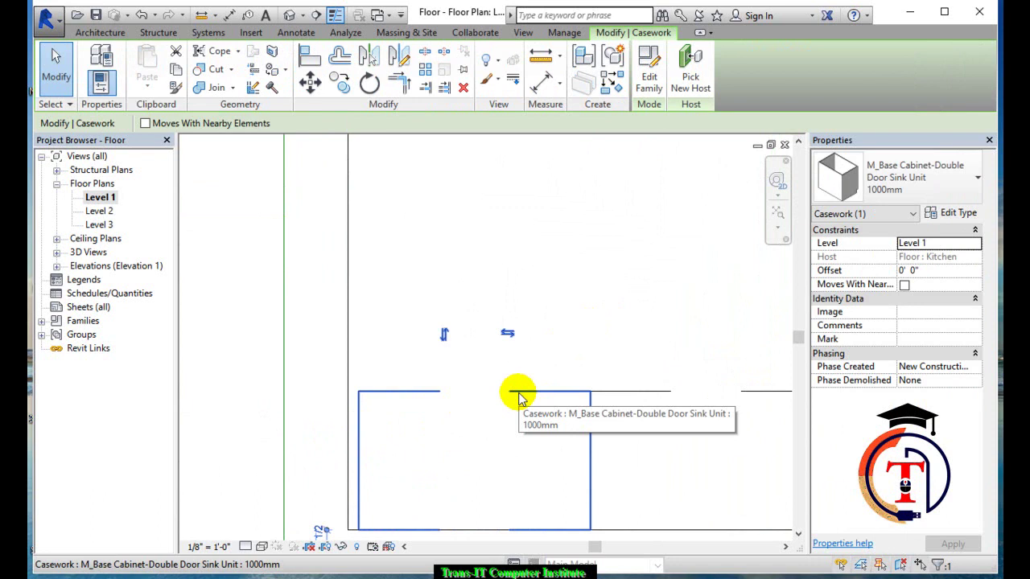
key(c)
key(s)
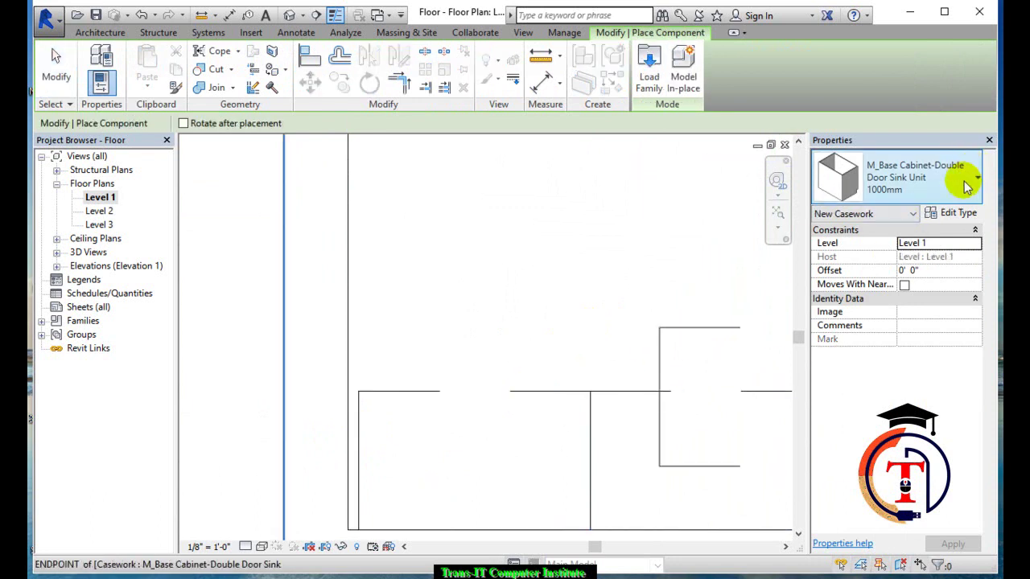
click(966, 169)
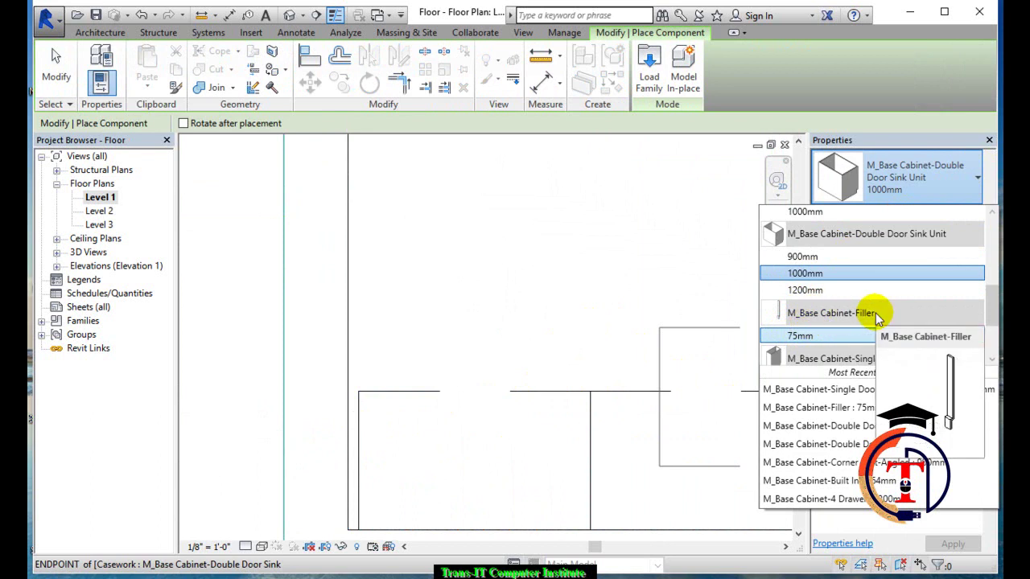
click(845, 336)
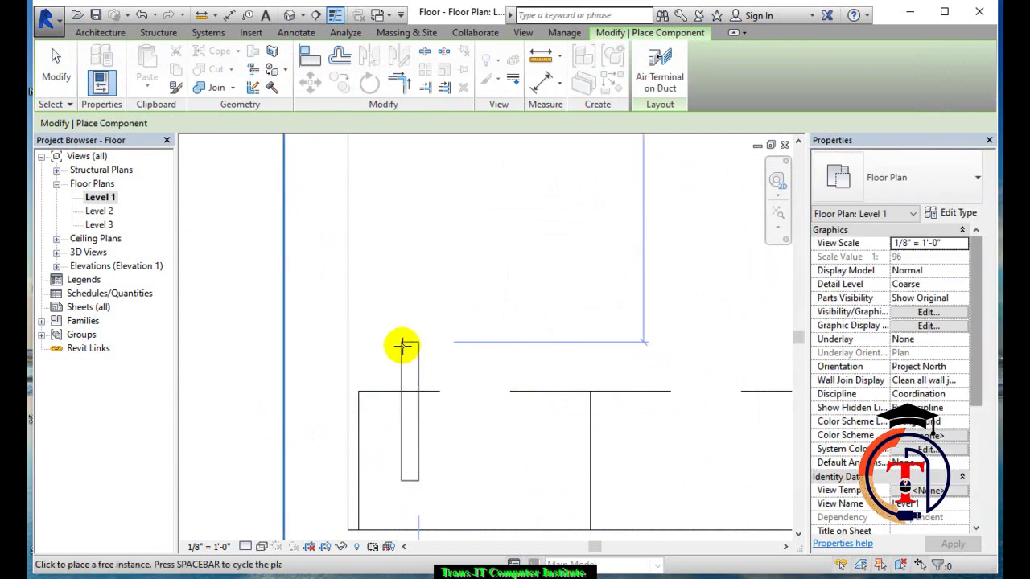
middle_drag(395, 314, 437, 168)
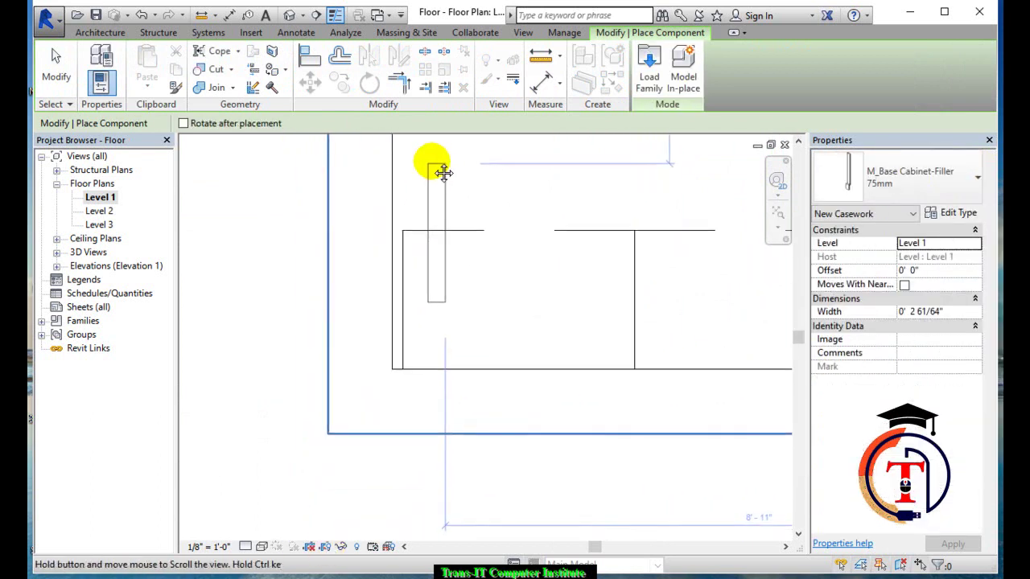
key(space)
key(space)
click(395, 363)
scroll(504, 315, up, 2)
scroll(425, 267, up, 2)
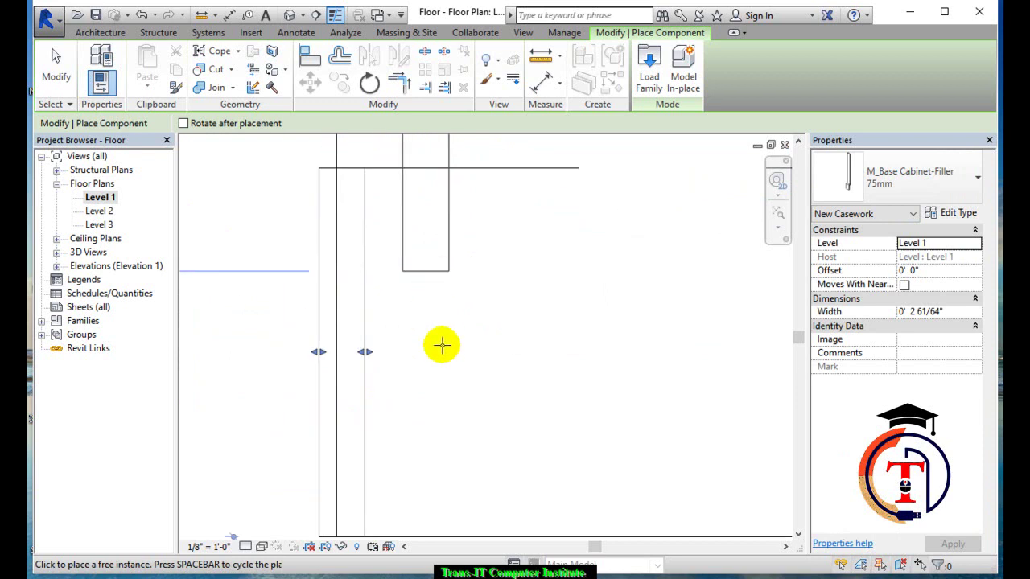
key(Escape)
key(Escape)
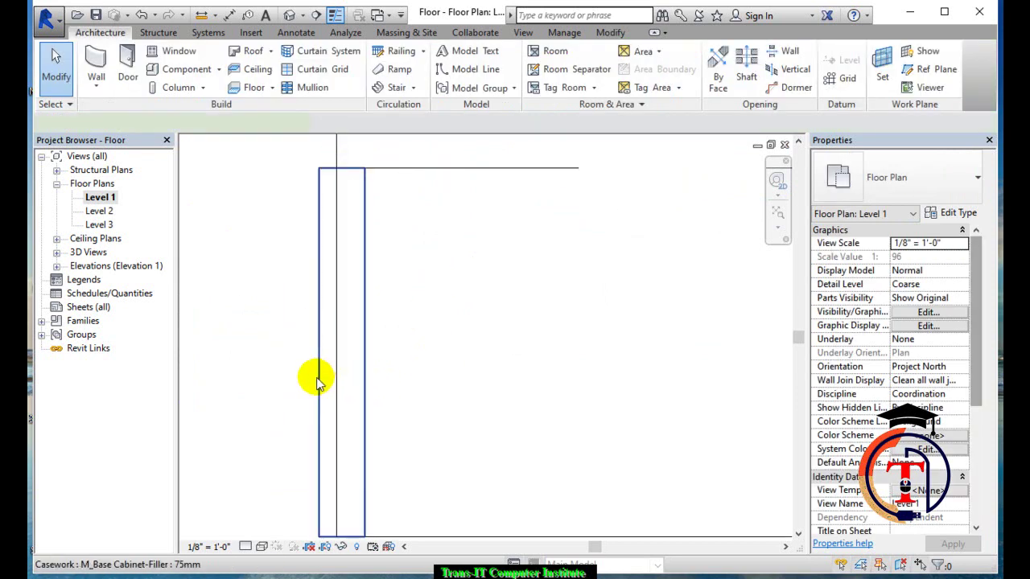
Narrow the filler to 1 53/64" wide, then switch to the 3D view
click(318, 382)
scroll(322, 383, up, 3)
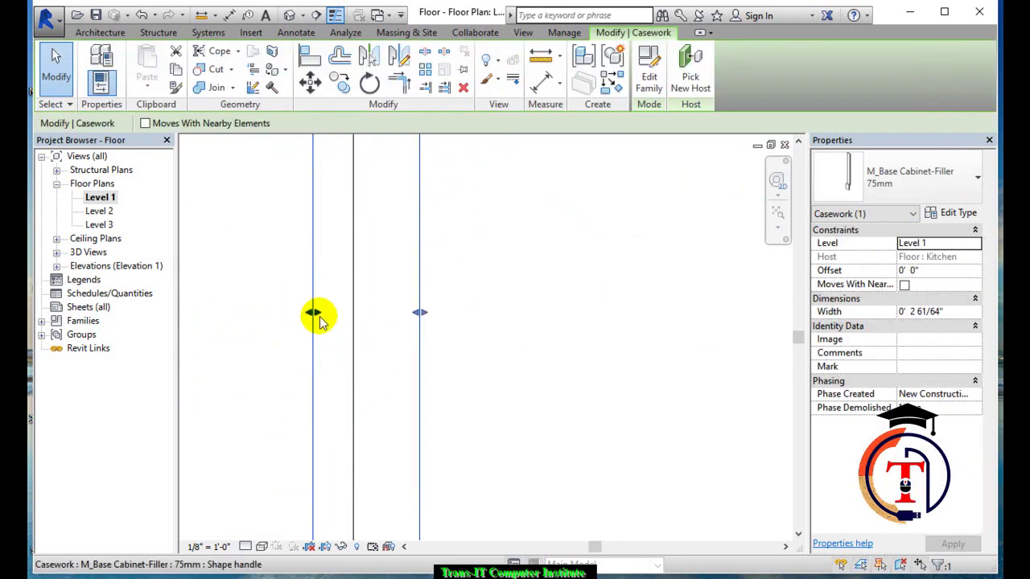
drag(320, 315, 352, 316)
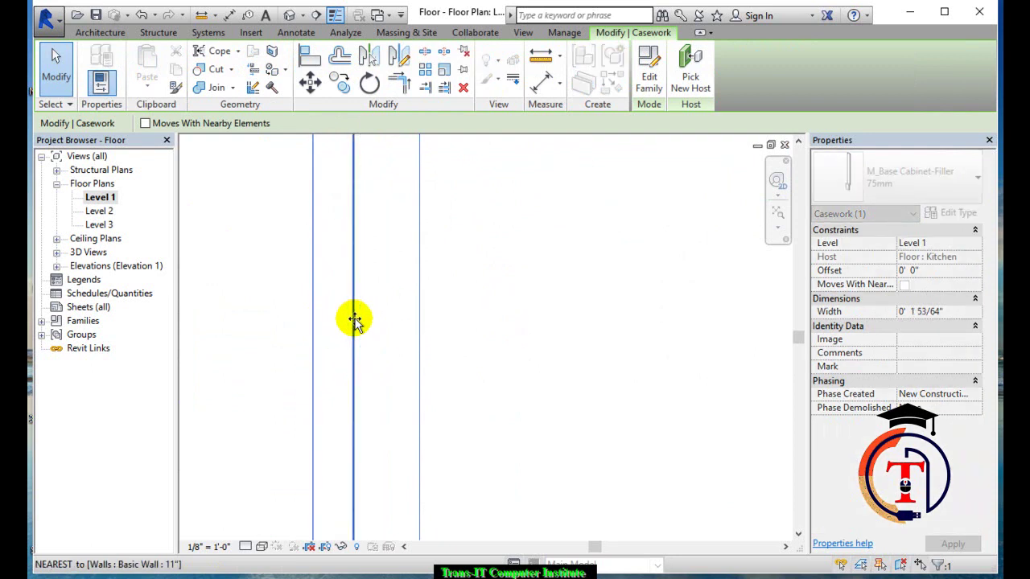
scroll(471, 345, down, 2)
scroll(471, 349, down, 2)
key(Escape)
click(299, 19)
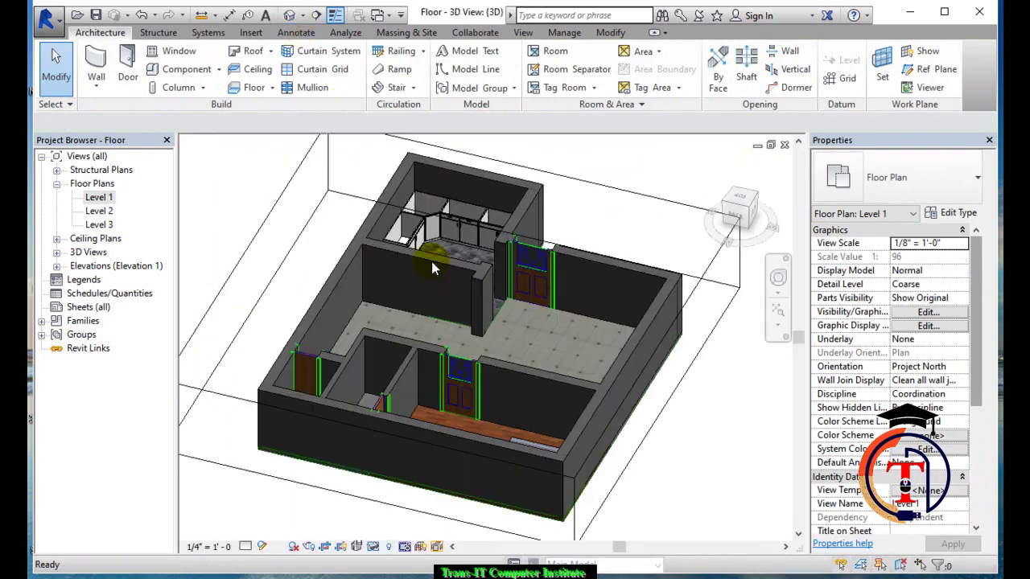
Orbit the 3D view, try Create Similar on the sink cabinet, and cancel Load Family
mouse_move(434, 261)
shift+middle_down()
mouse_move(502, 277)
mouse_move(433, 254)
mouse_move(368, 423)
shift+middle_up()
scroll(423, 255, up, 3)
scroll(419, 261, up, 2)
scroll(377, 256, up, 2)
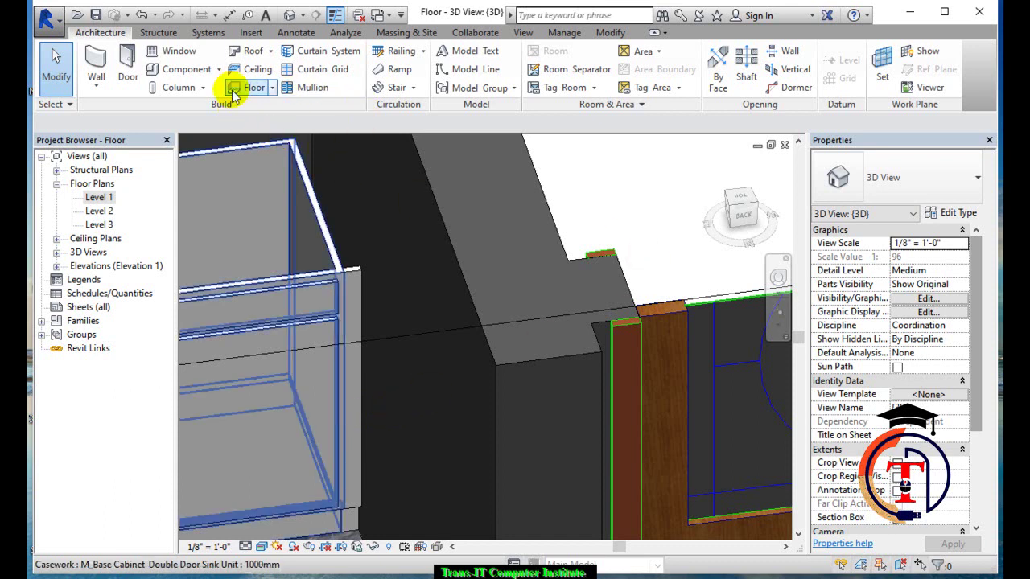
click(255, 281)
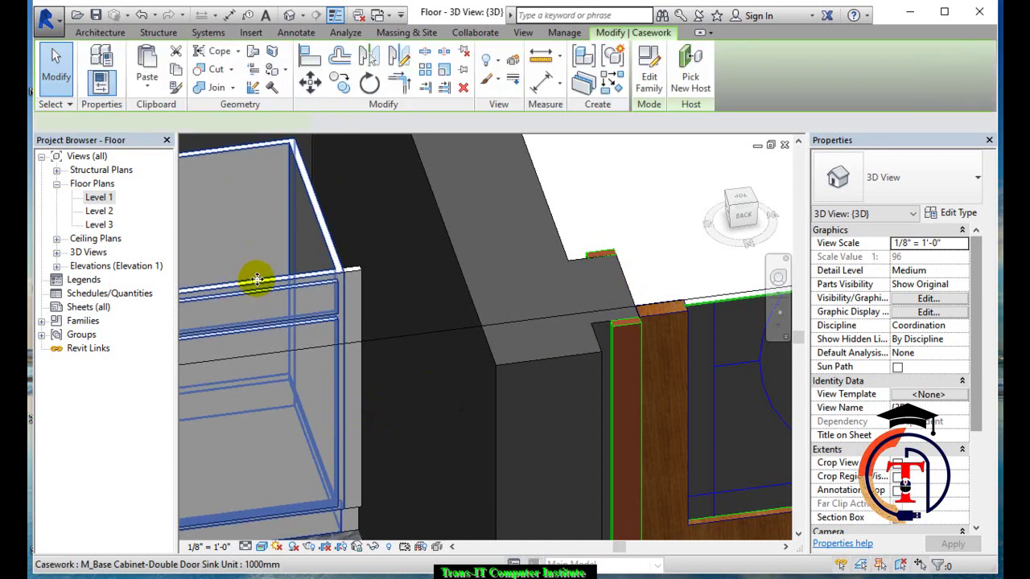
click(583, 60)
click(651, 72)
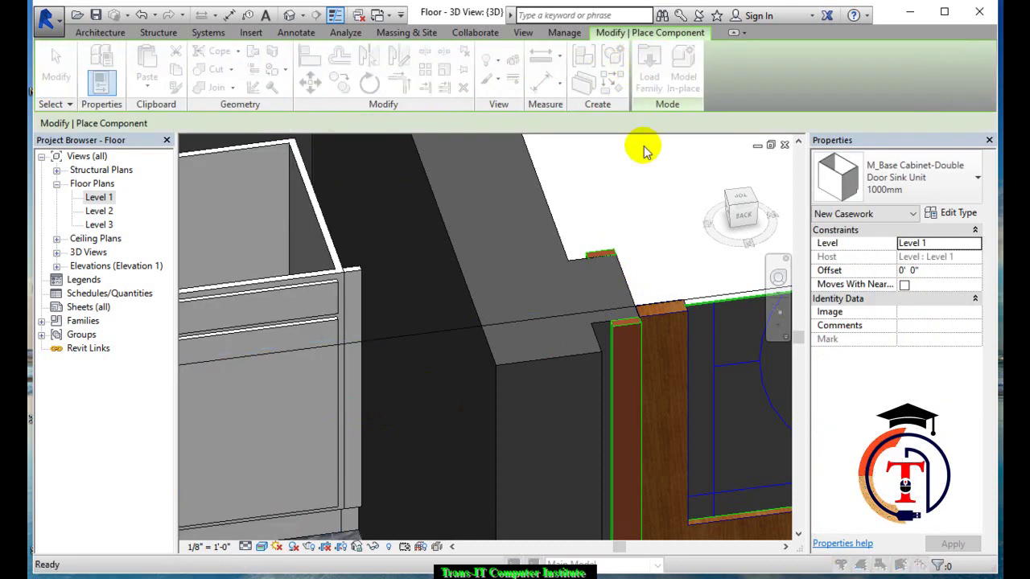
click(712, 95)
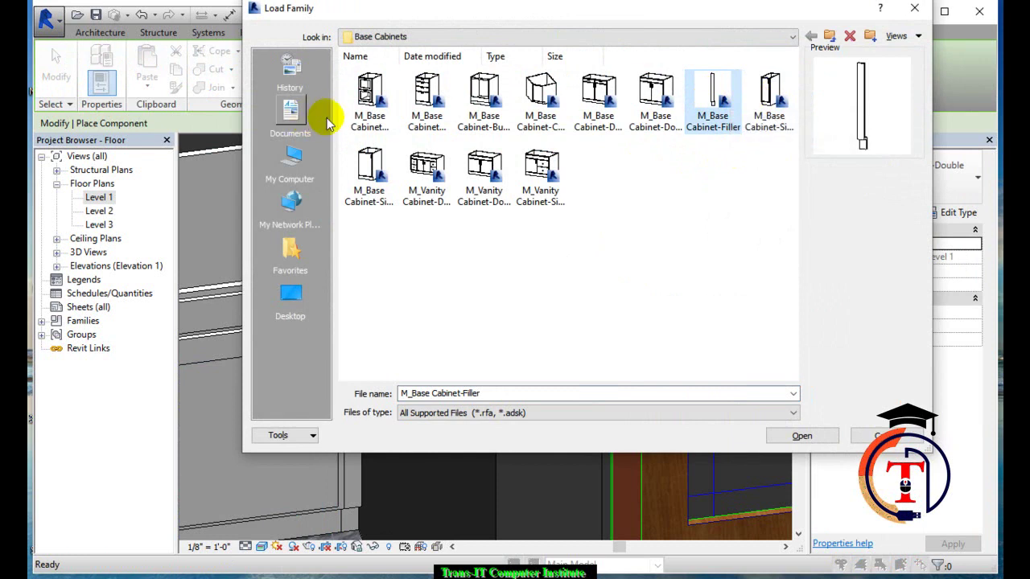
mouse_move(712, 95)
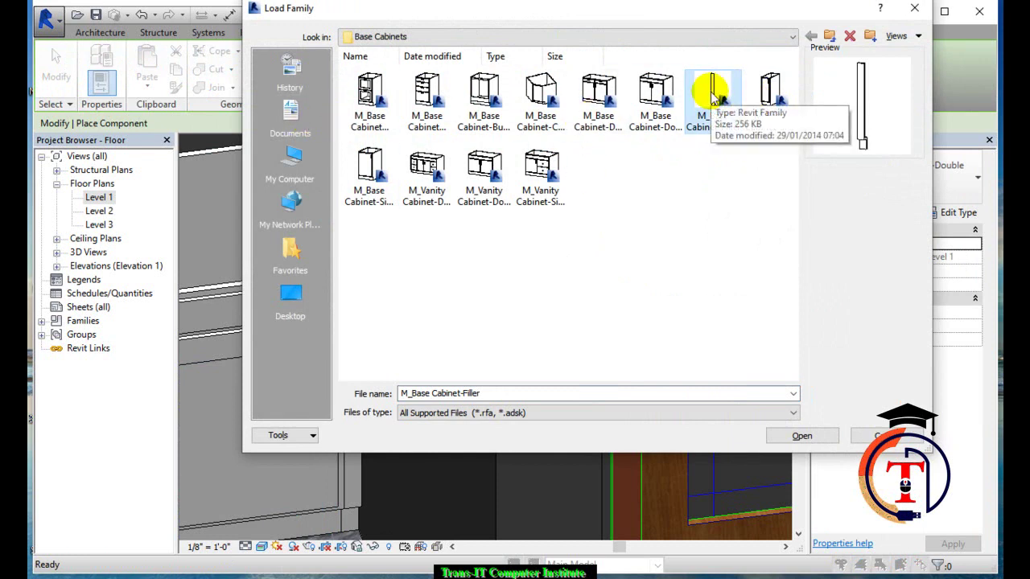
click(897, 439)
mouse_move(506, 407)
shift+middle_down()
mouse_move(333, 306)
mouse_move(533, 265)
mouse_move(532, 250)
mouse_move(402, 303)
mouse_move(357, 276)
mouse_move(539, 242)
mouse_move(361, 272)
mouse_move(451, 313)
mouse_move(467, 333)
mouse_move(591, 327)
mouse_move(582, 306)
mouse_move(515, 304)
shift+middle_up()
scroll(531, 251, down, 3)
key(Escape)
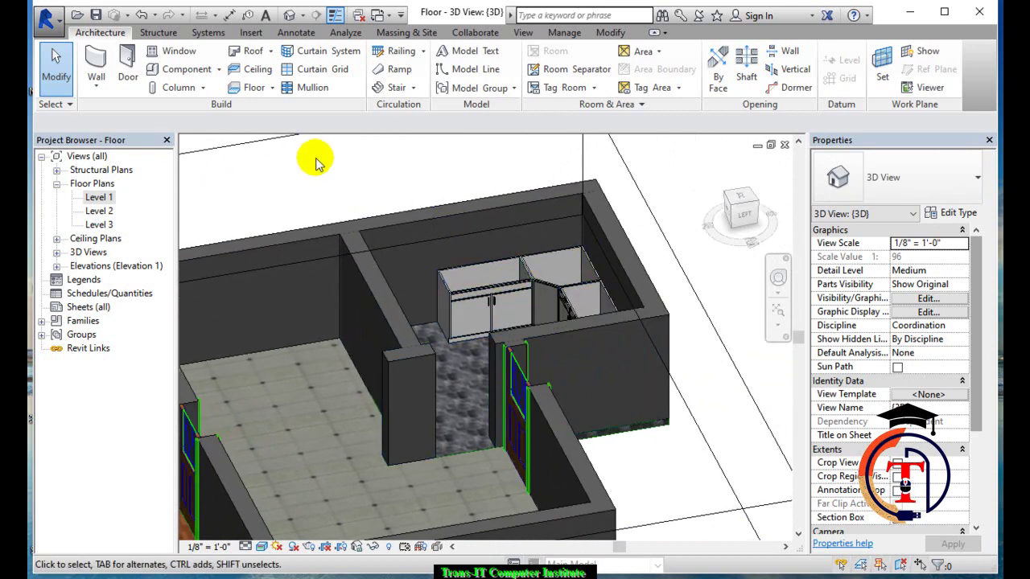
Open the Level 1 floor plan and start Place a Component there
click(218, 69)
click(217, 89)
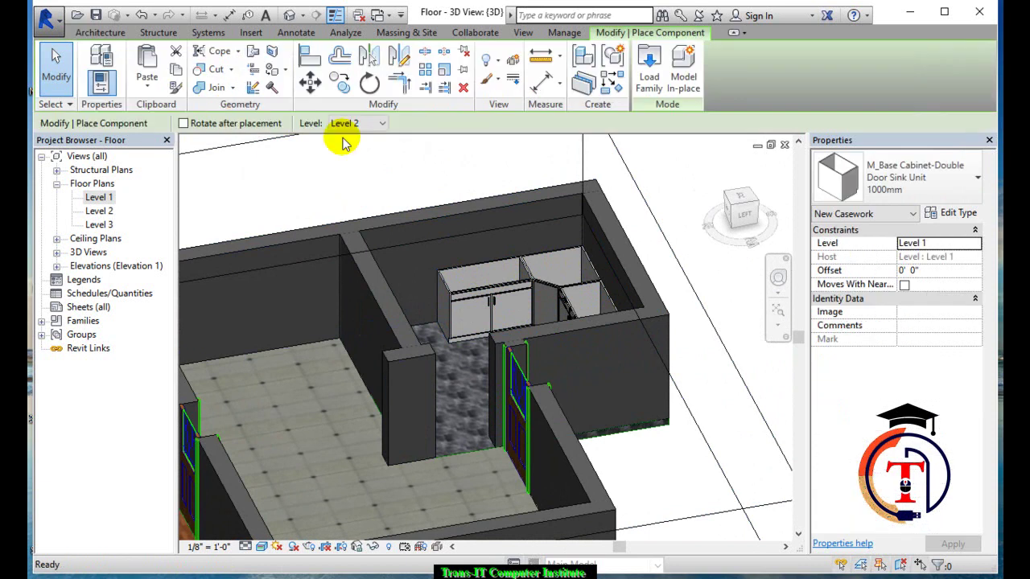
double_click(95, 198)
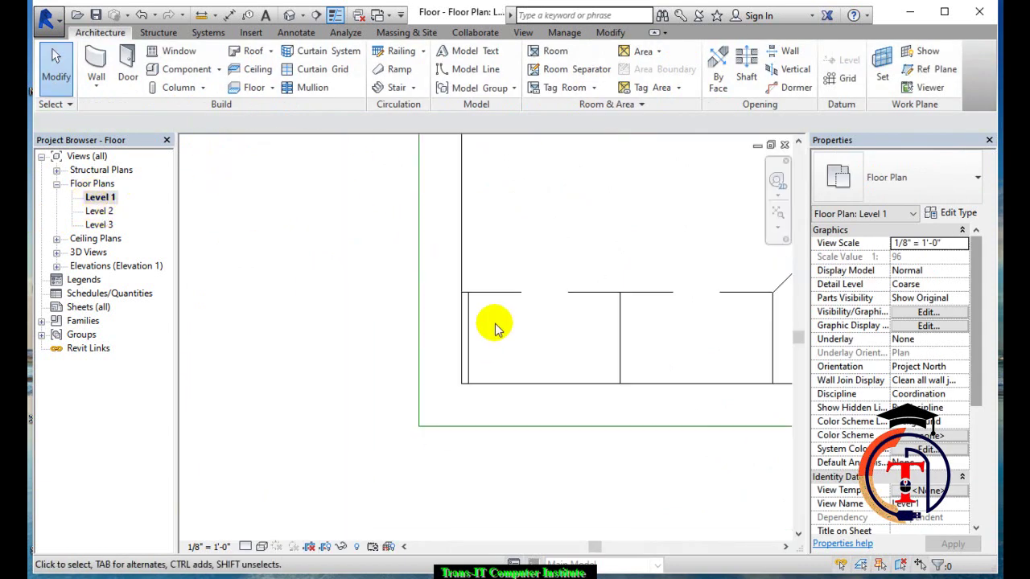
click(211, 71)
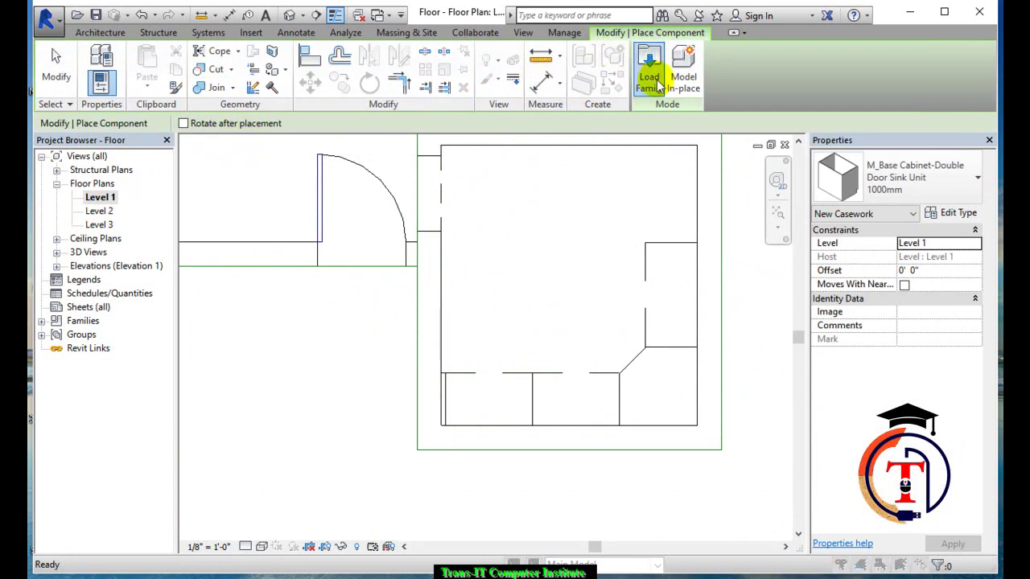
In Load Family, browse to Counter Tops and duplicate the L-shaped sink-hole countertop file
click(648, 56)
click(830, 35)
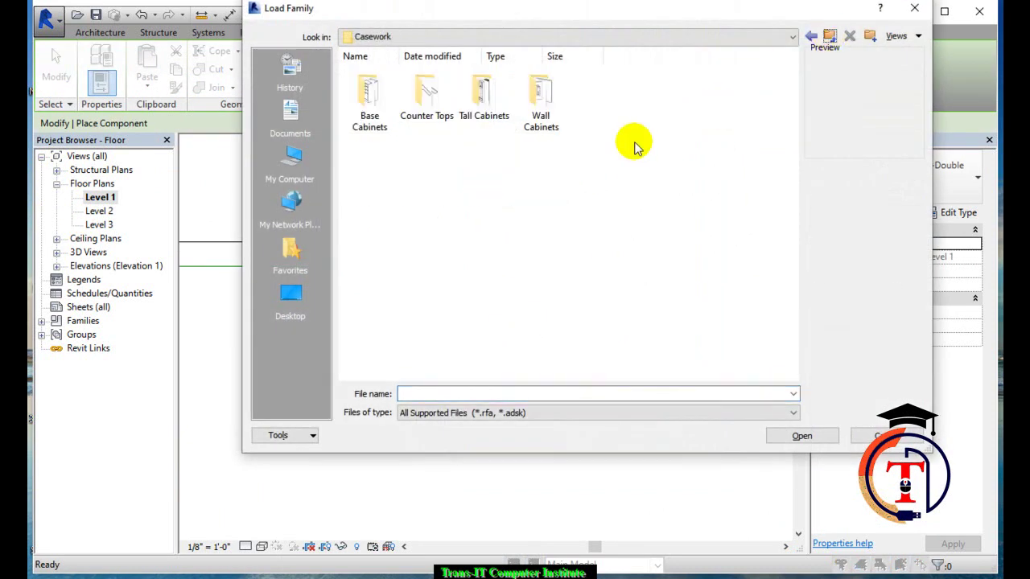
double_click(435, 105)
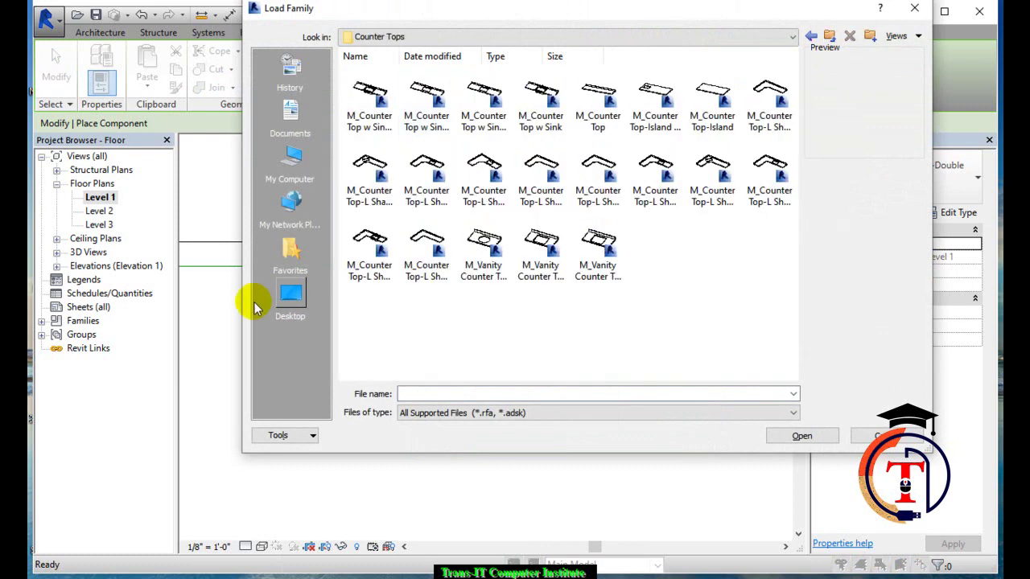
click(646, 198)
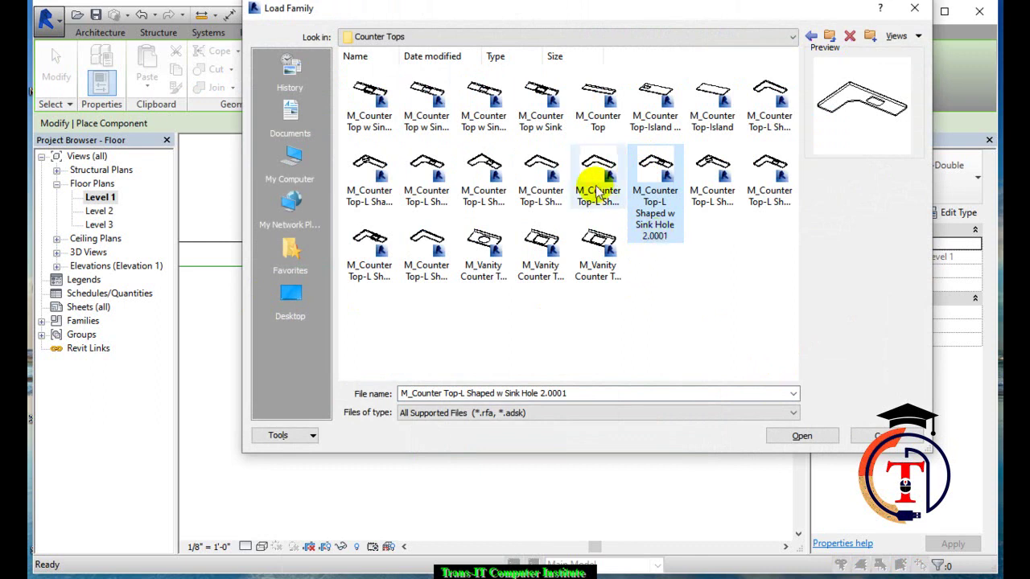
key(ctrl+c)
key(ctrl+v)
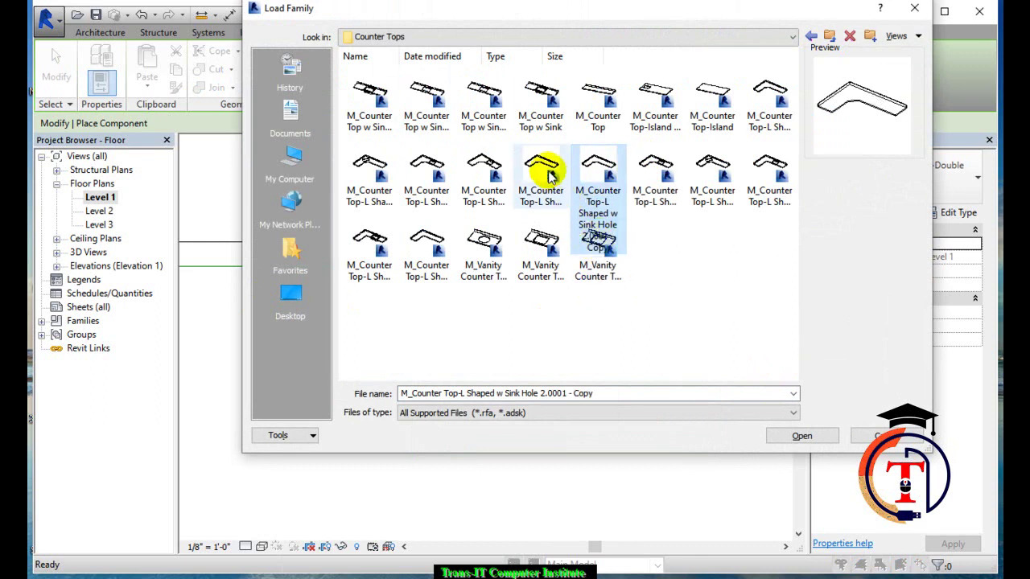
click(684, 265)
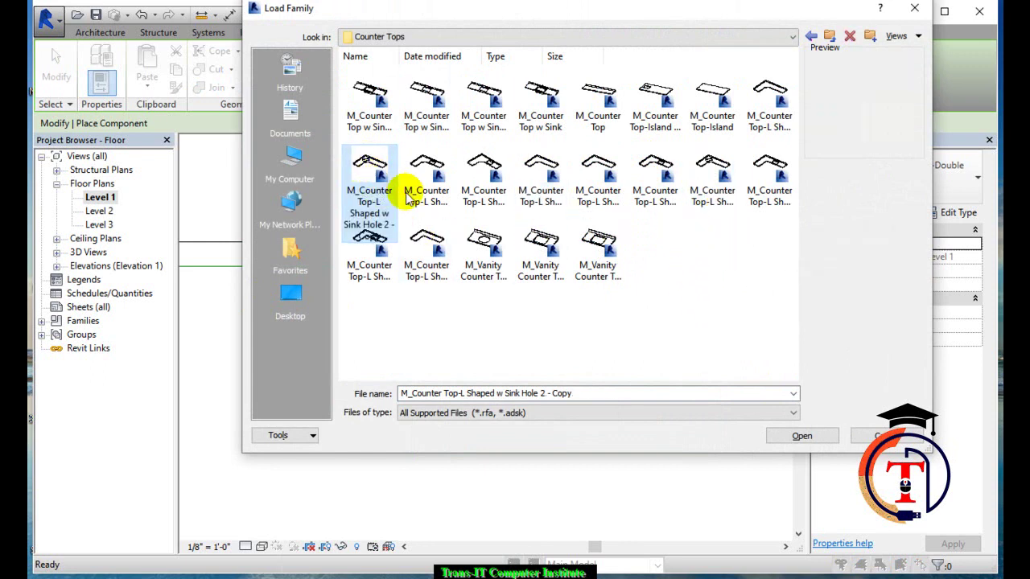
click(490, 165)
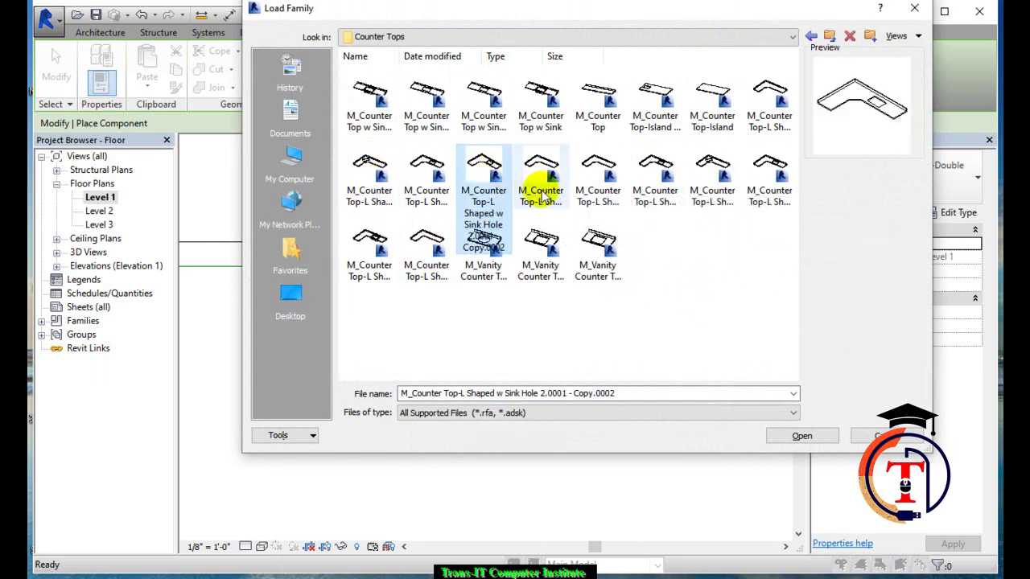
Show files as a detailed list, widen the Name column, and pick M_Counter Top-L Shaped w Sink Hole 2.0001
click(915, 36)
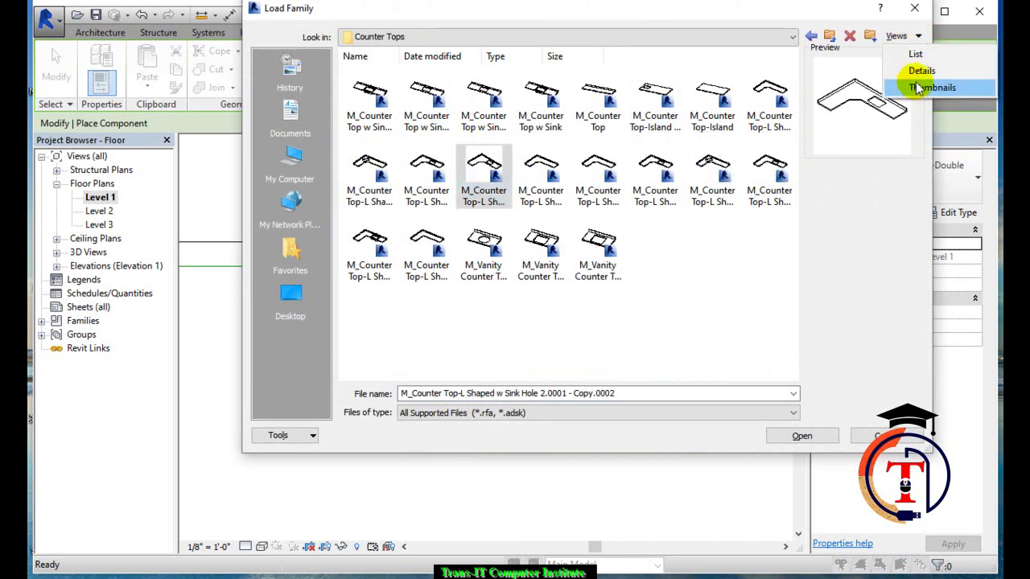
click(922, 71)
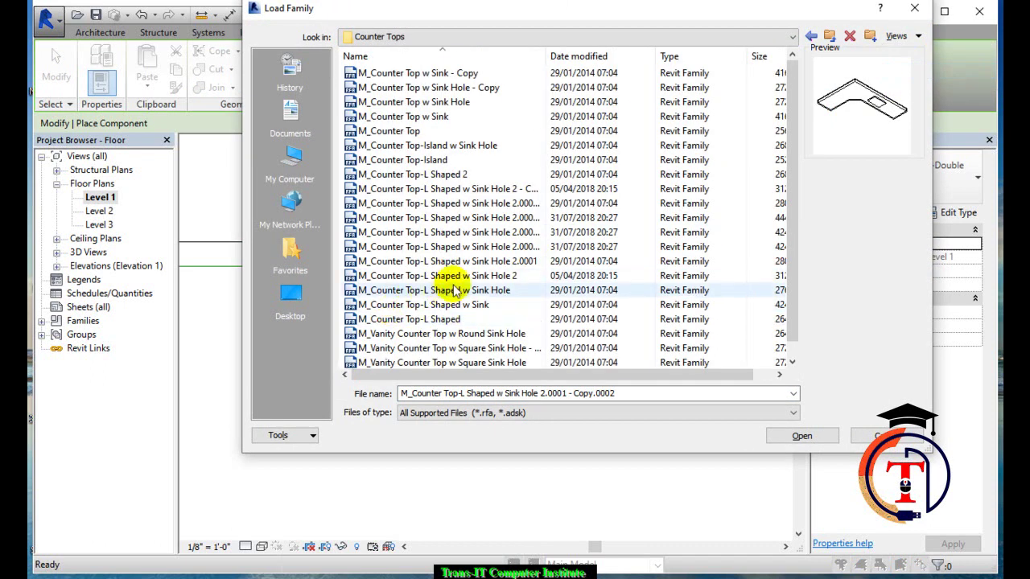
click(456, 290)
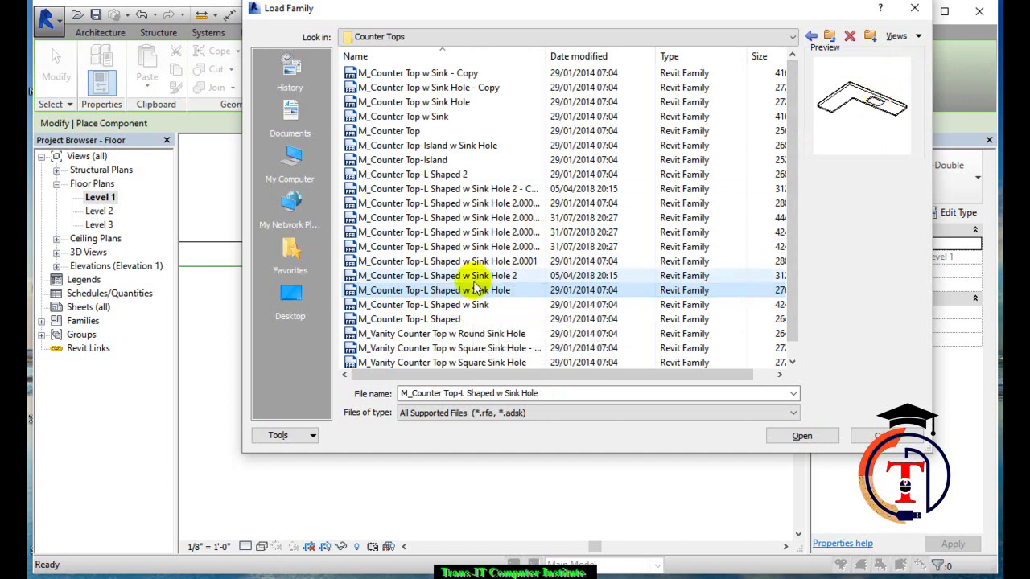
click(465, 306)
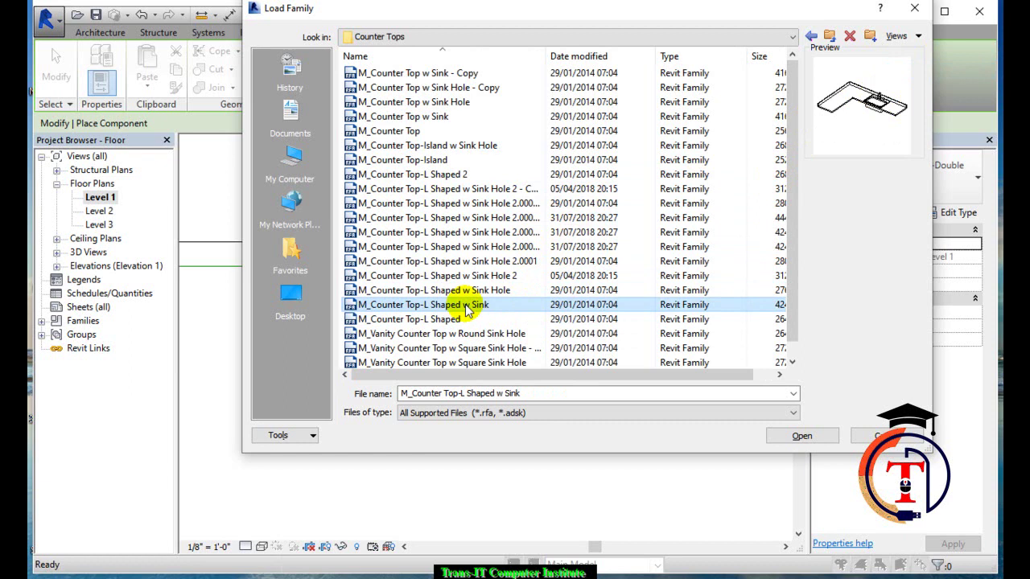
click(470, 260)
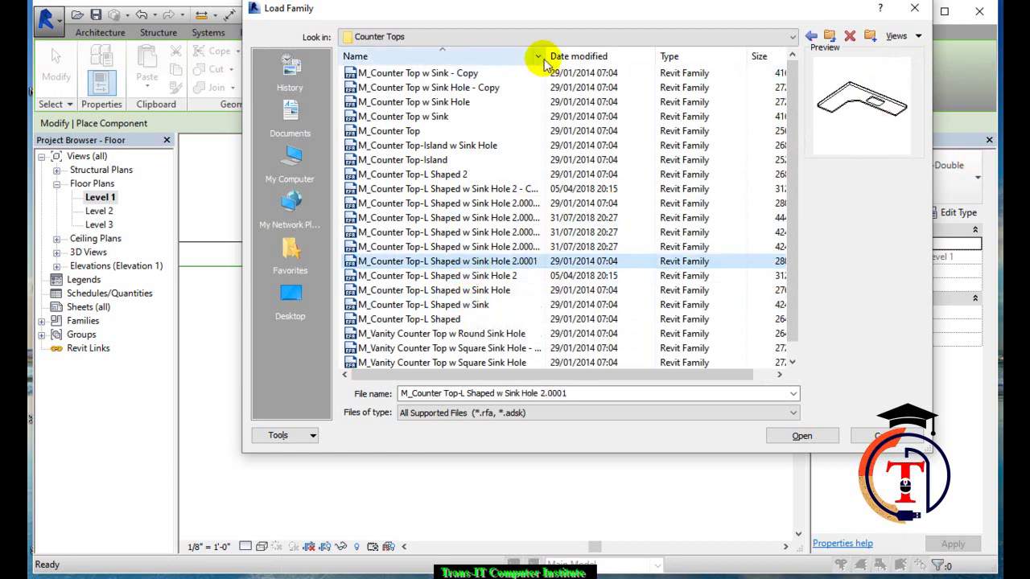
drag(547, 56, 620, 56)
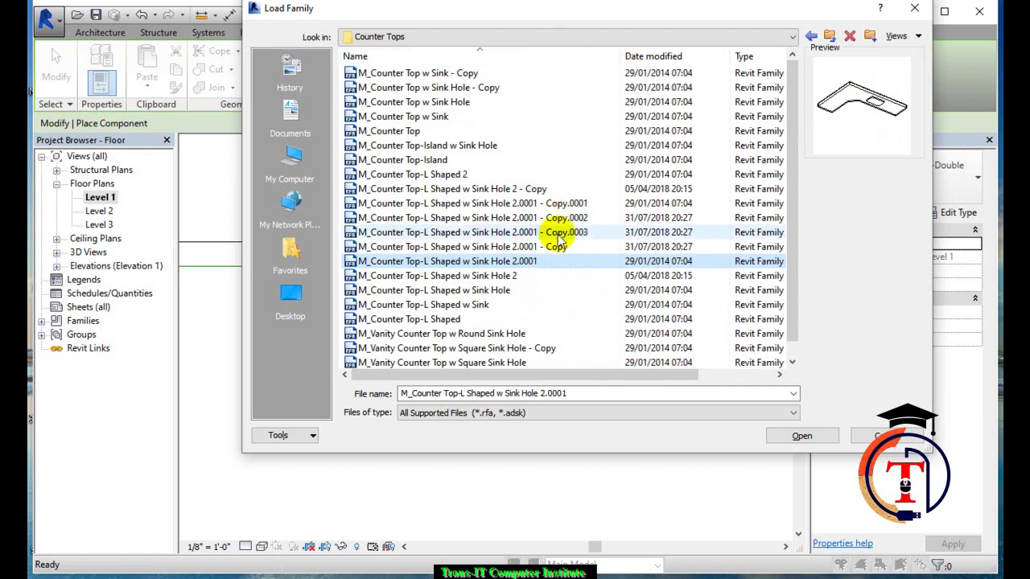
click(510, 191)
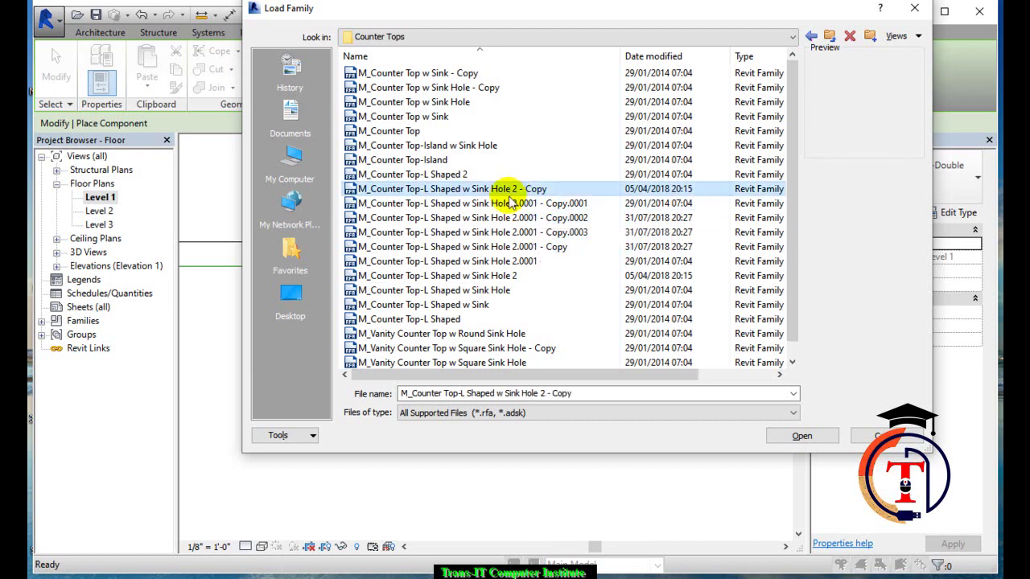
click(504, 203)
click(500, 218)
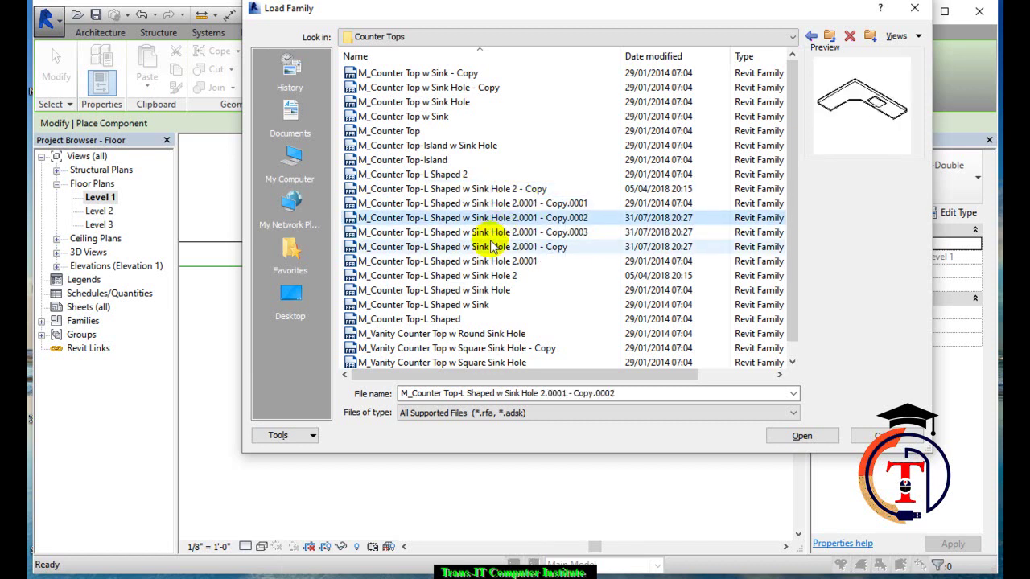
click(491, 232)
click(487, 247)
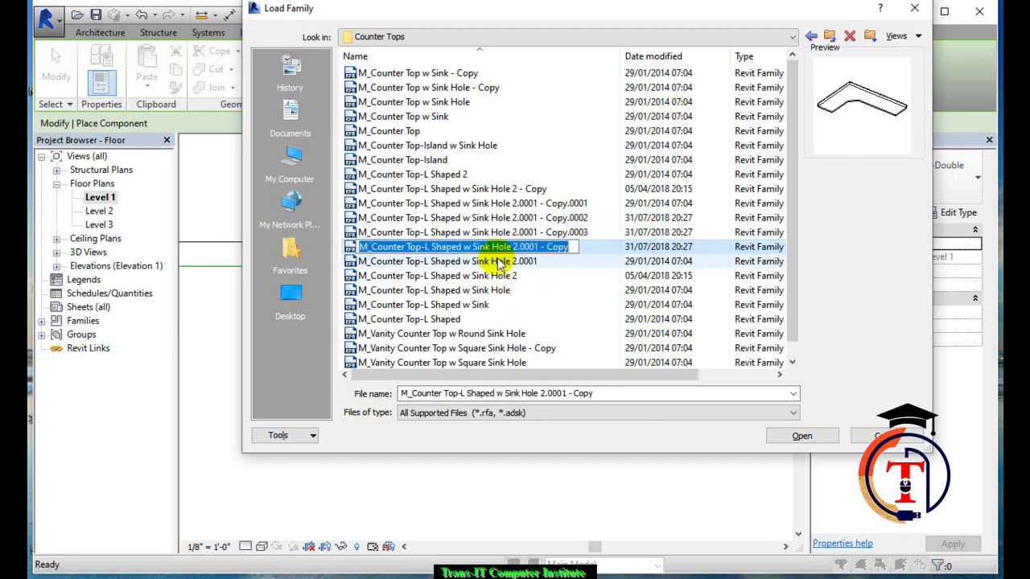
click(498, 261)
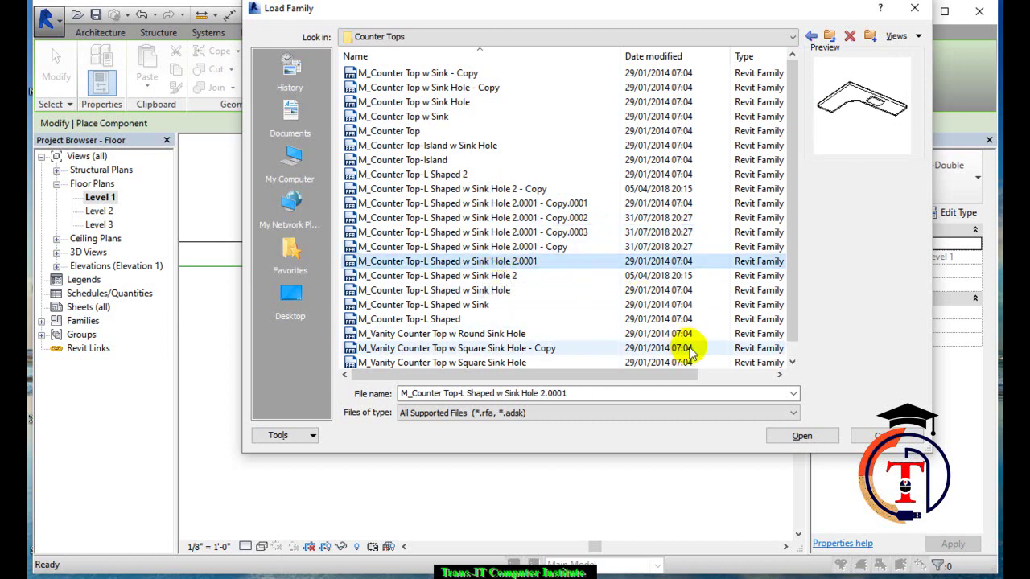
Load the counter top, rotate it, and place it in the kitchen's lower-right corner
click(790, 441)
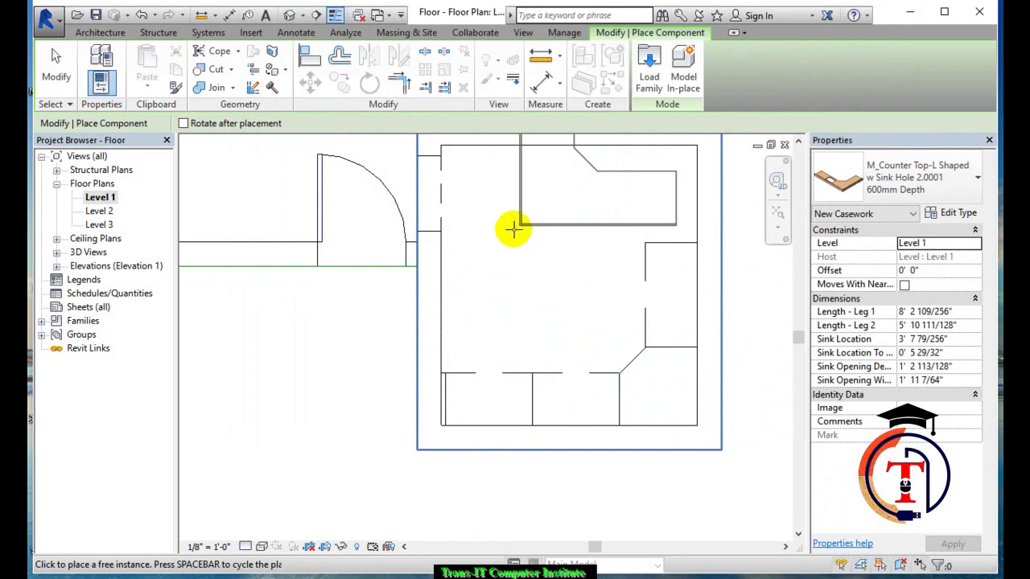
key(space)
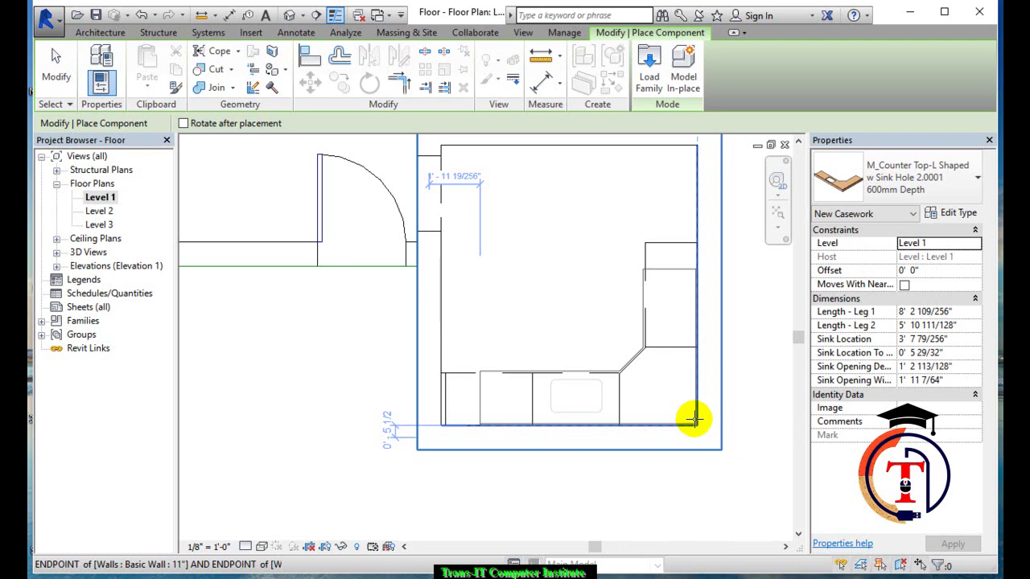
click(694, 419)
scroll(627, 425, up, 2)
scroll(664, 402, up, 2)
scroll(507, 378, up, 1)
key(Escape)
Bring the counter's front edge into view and select the placed counter top
middle_drag(574, 313, 567, 482)
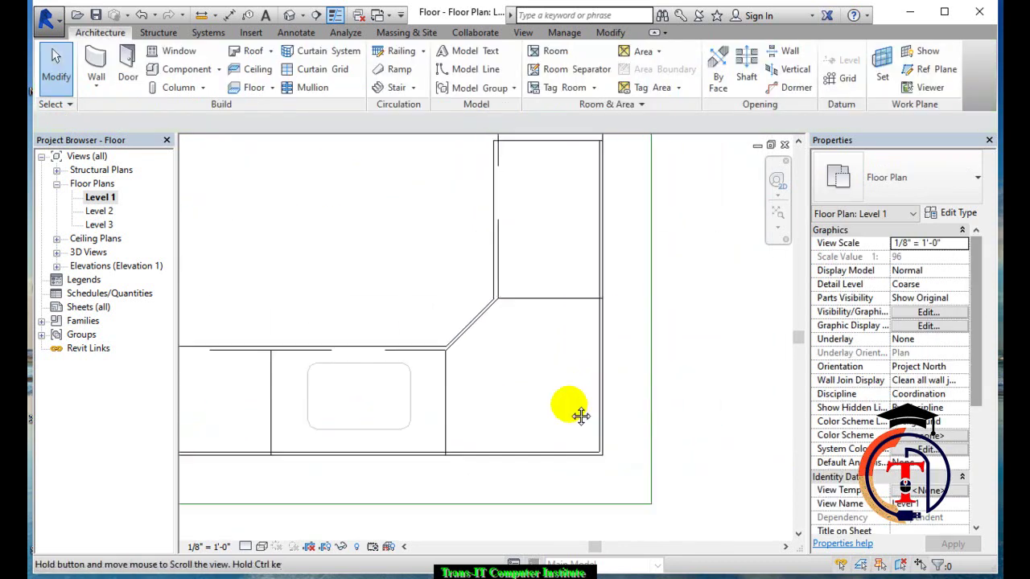
scroll(593, 319, up, 2)
scroll(590, 285, up, 2)
scroll(591, 287, up, 1)
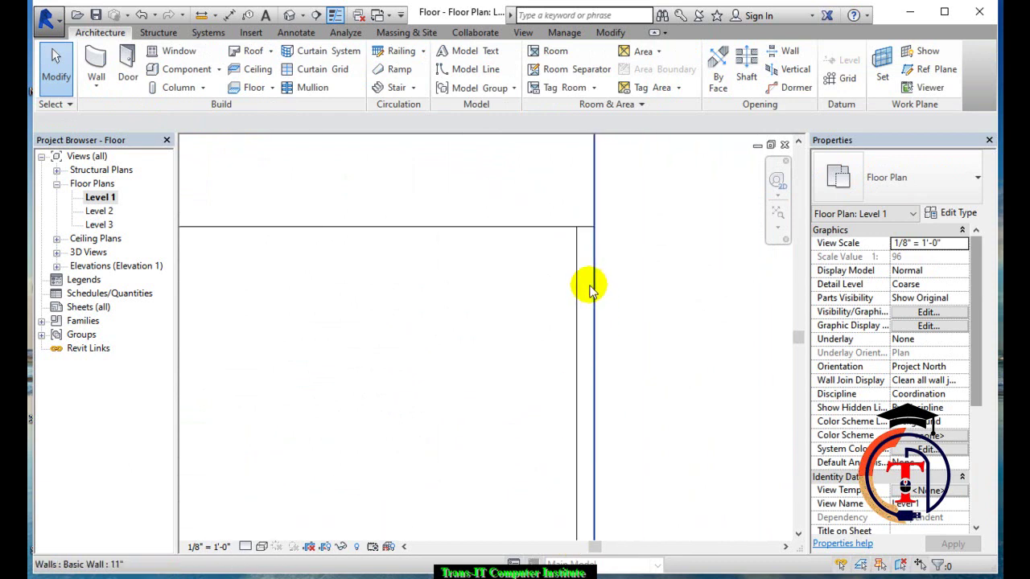
scroll(683, 448, down, 2)
scroll(345, 407, down, 2)
middle_drag(386, 349, 475, 181)
middle_drag(336, 403, 644, 403)
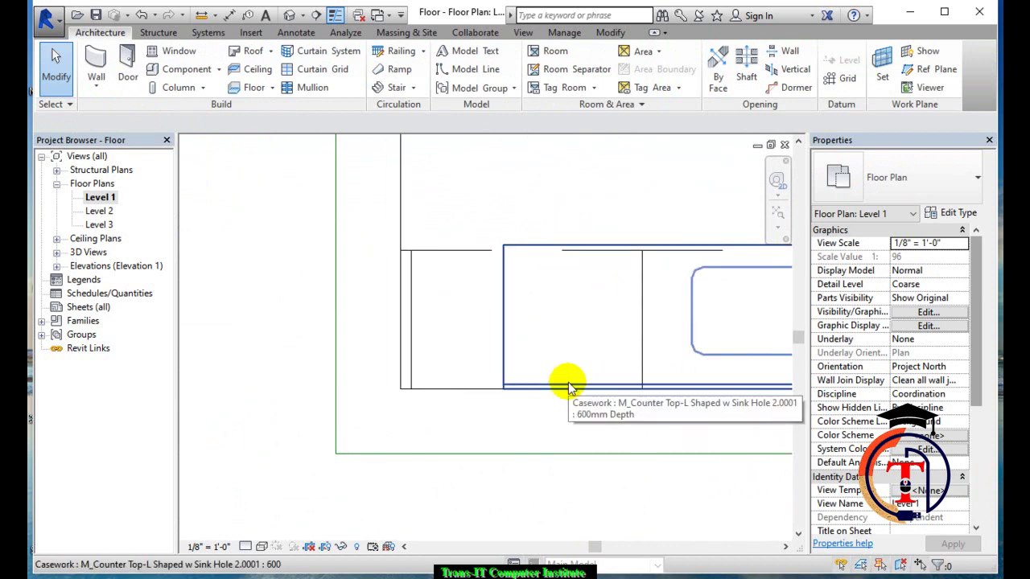
scroll(563, 386, up, 1)
scroll(515, 383, up, 1)
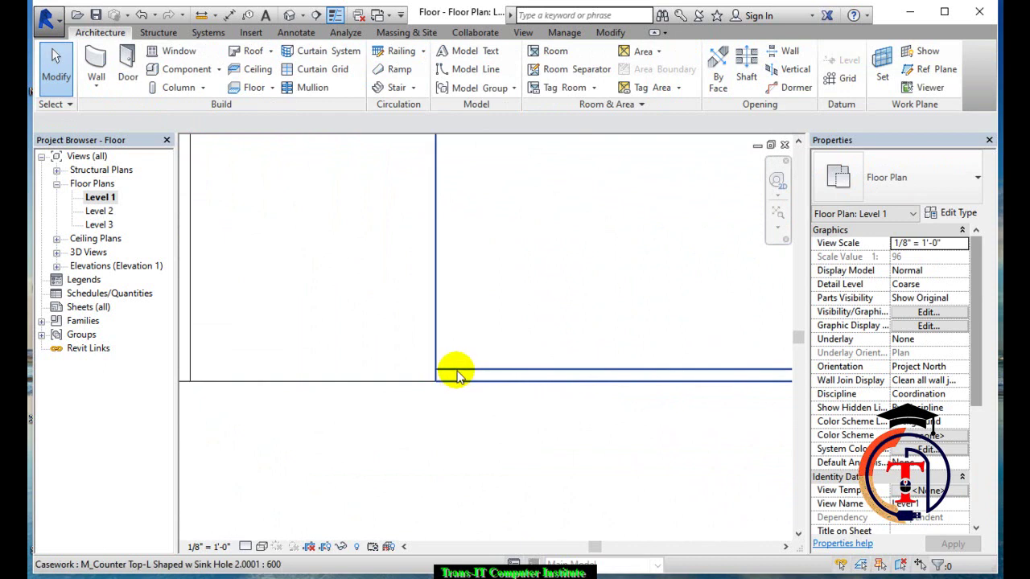
click(456, 372)
Nudge the counter down, align (AL) its front edge to the wall line, and view it in 3D
key(Down)
key(Down)
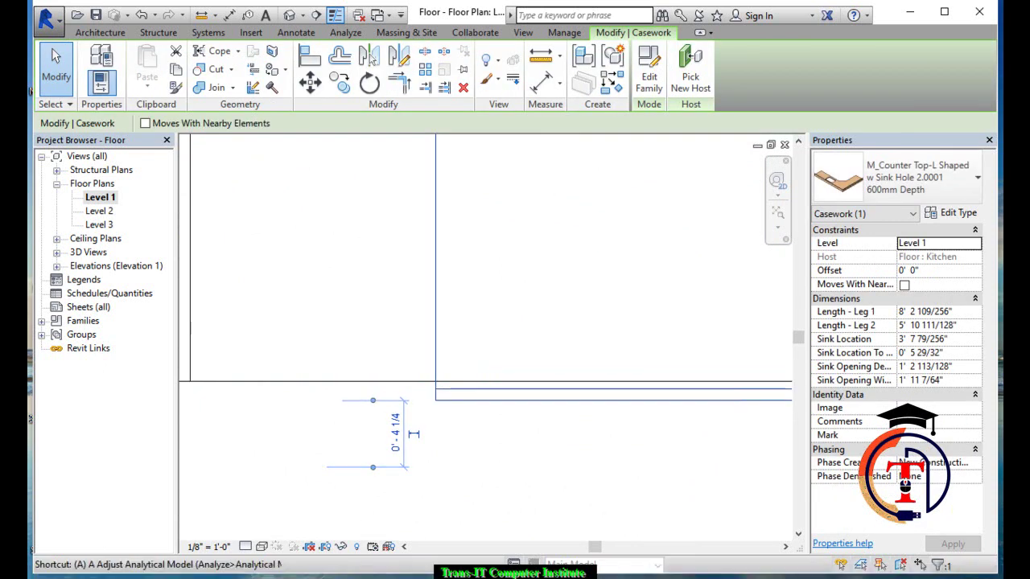
key(a)
key(l)
click(337, 386)
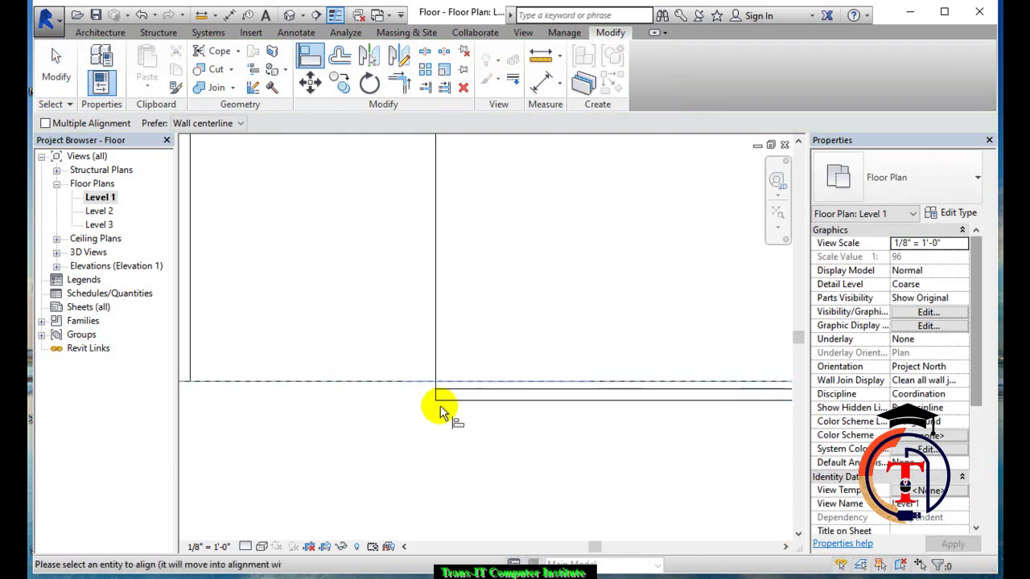
click(460, 403)
scroll(516, 473, up, 2)
scroll(516, 472, down, 2)
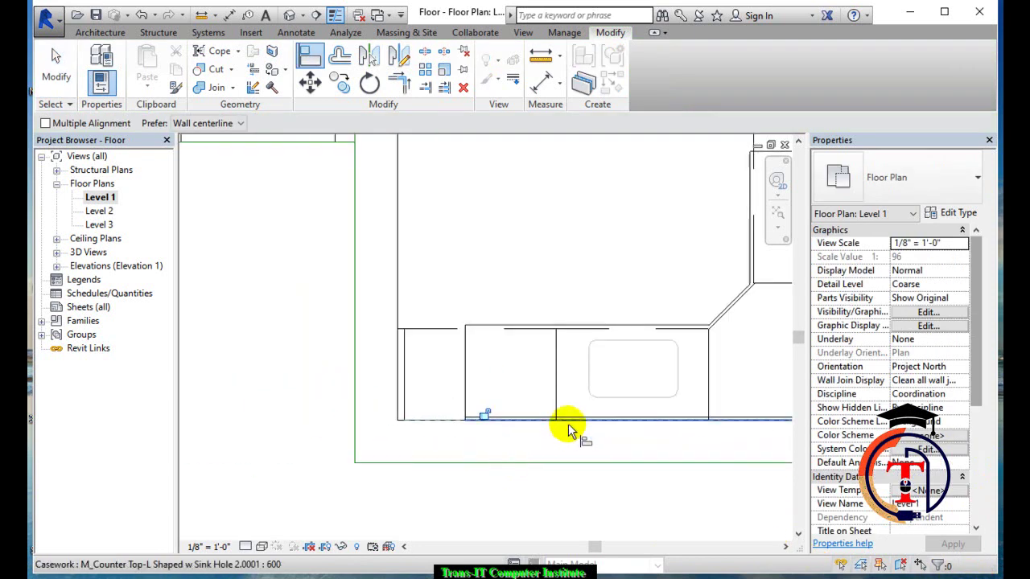
middle_drag(566, 427, 295, 434)
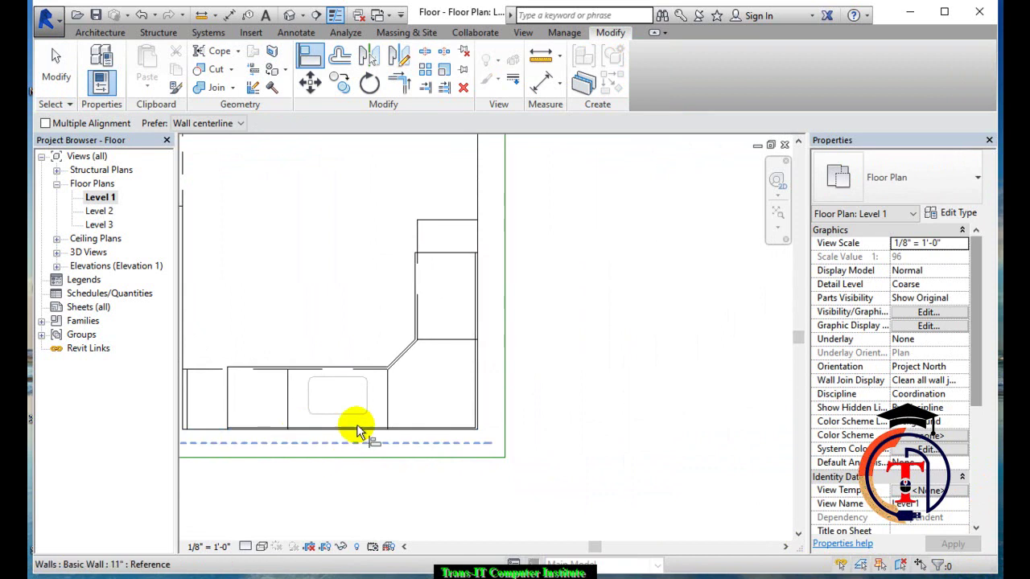
key(Escape)
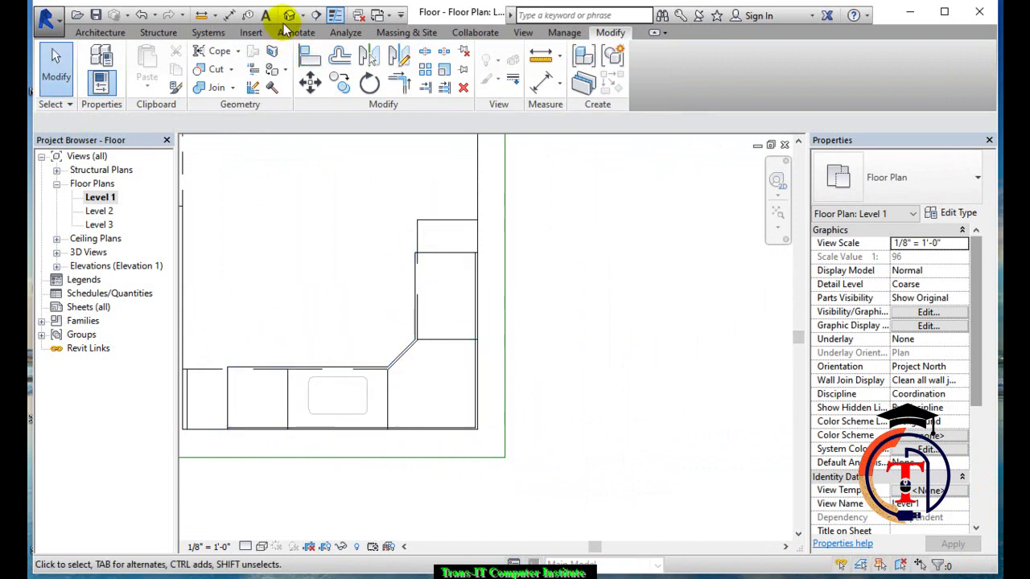
click(289, 15)
mouse_move(403, 322)
shift+middle_down()
mouse_move(492, 337)
mouse_move(555, 368)
mouse_move(395, 327)
mouse_move(397, 359)
shift+middle_up()
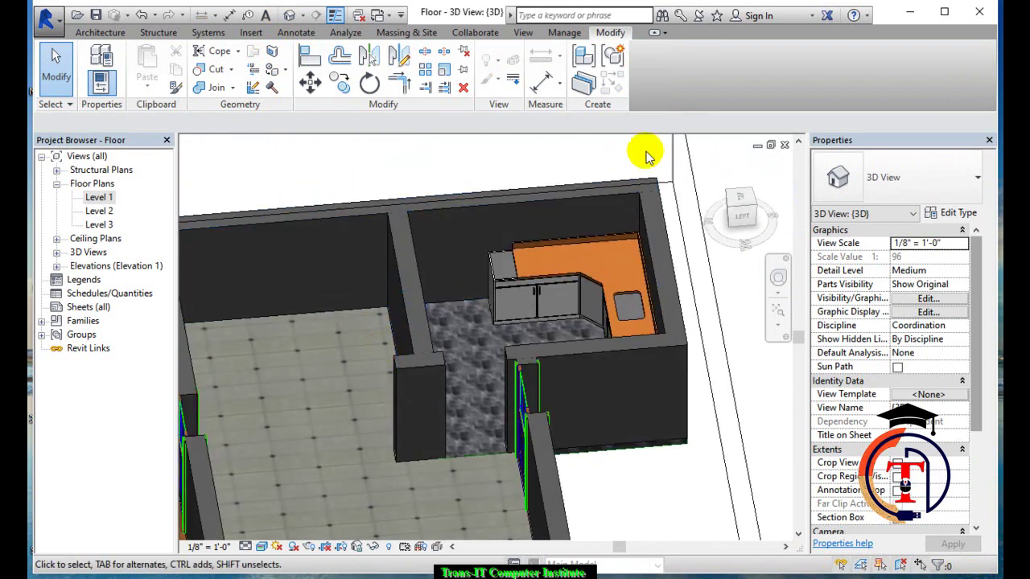
Stretch the counter's Leg 1 to the left wall (9' 8") and Leg 2 to the top wall (6' 11")
click(785, 147)
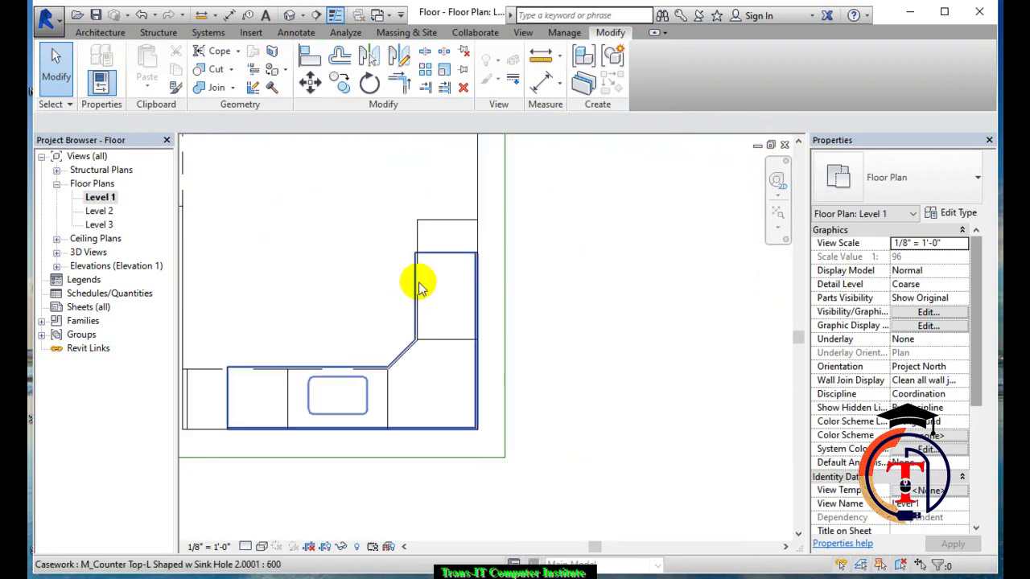
click(448, 259)
middle_drag(494, 288, 610, 287)
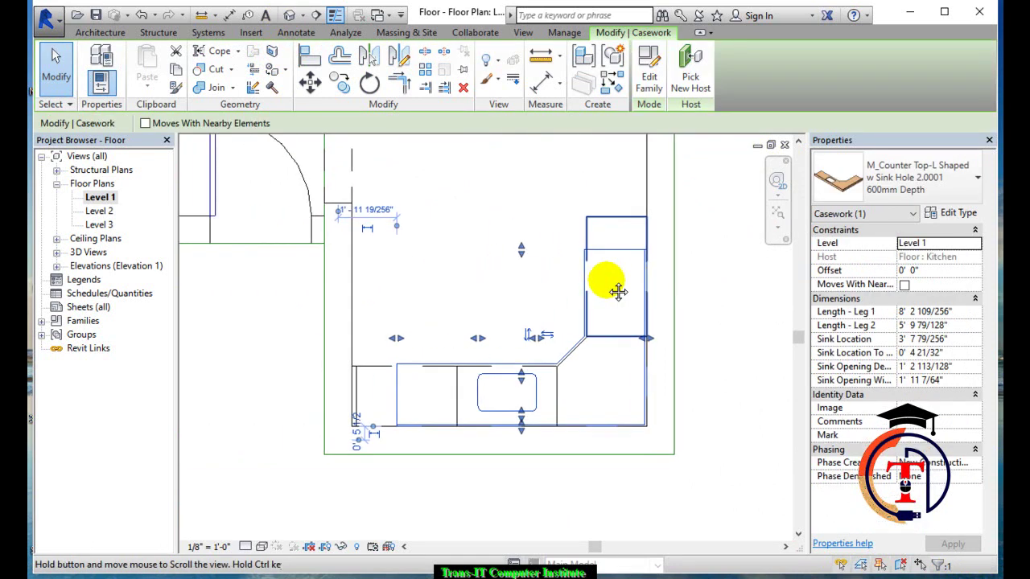
scroll(536, 265, up, 1)
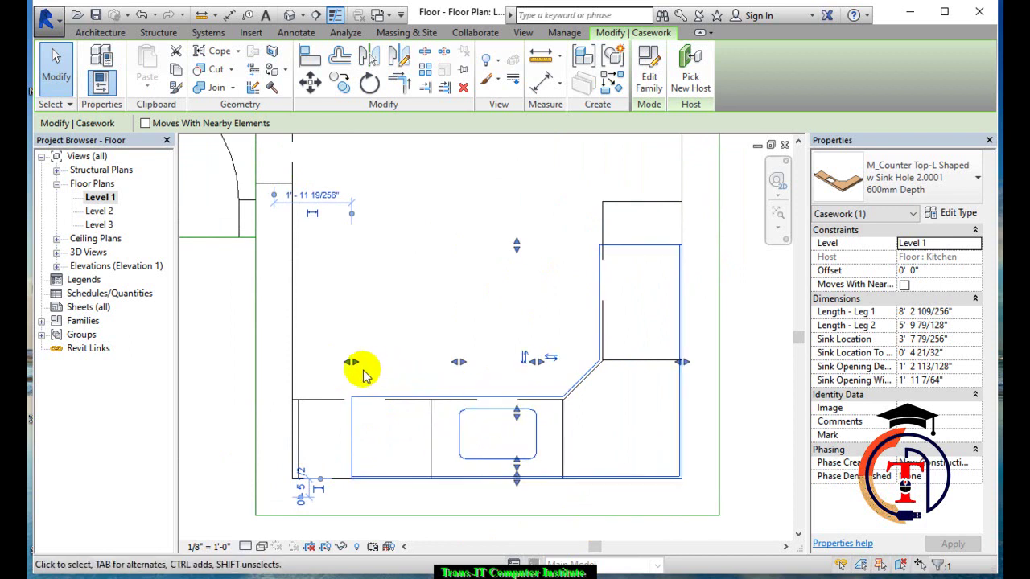
drag(350, 362, 289, 362)
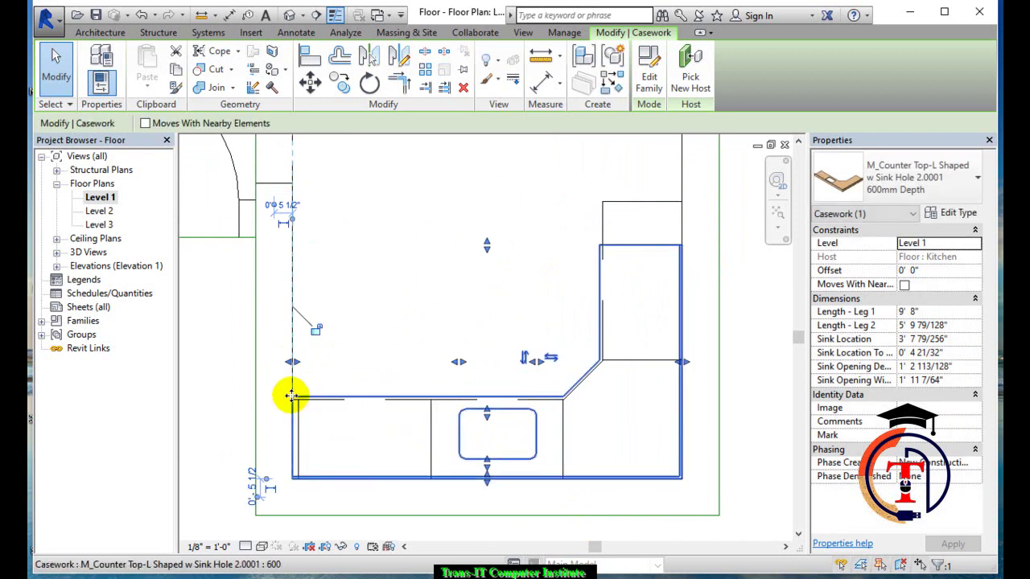
drag(487, 245, 628, 202)
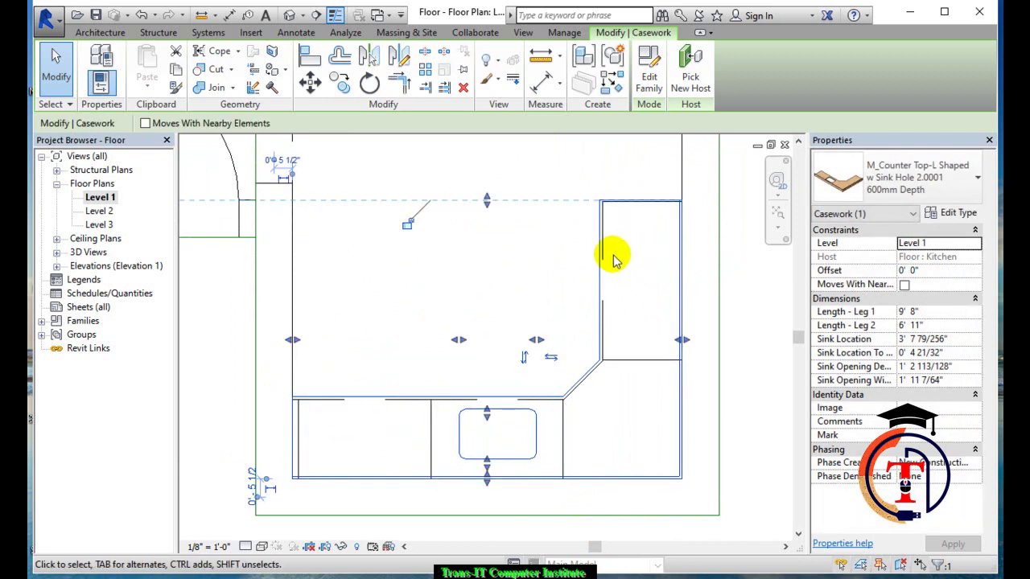
Check the stretched counter in 3D, then close it and recentre the kitchen plan
click(290, 16)
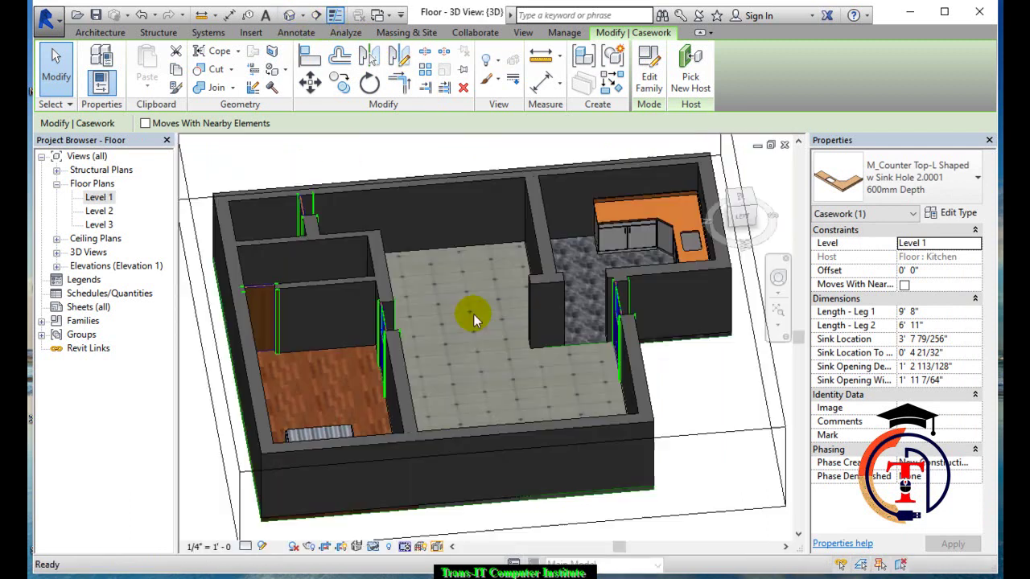
mouse_move(456, 317)
shift+middle_down()
mouse_move(564, 338)
mouse_move(620, 322)
mouse_move(653, 333)
mouse_move(667, 367)
mouse_move(513, 333)
mouse_move(482, 315)
mouse_move(478, 333)
mouse_move(490, 338)
mouse_move(478, 322)
shift+middle_up()
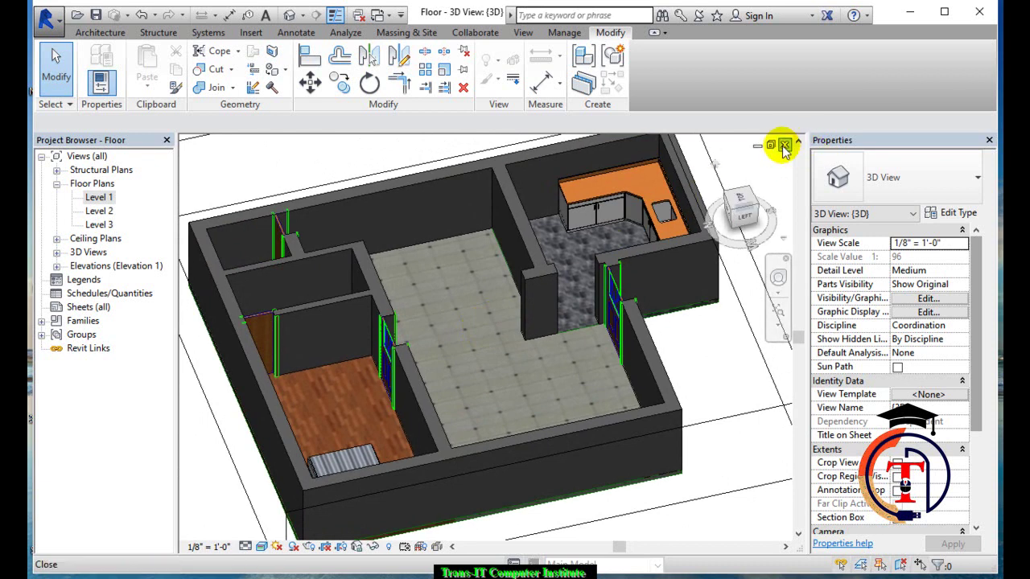
click(768, 192)
mouse_move(632, 279)
middle_down()
mouse_move(627, 221)
mouse_move(623, 288)
middle_up()
scroll(615, 215, down, 2)
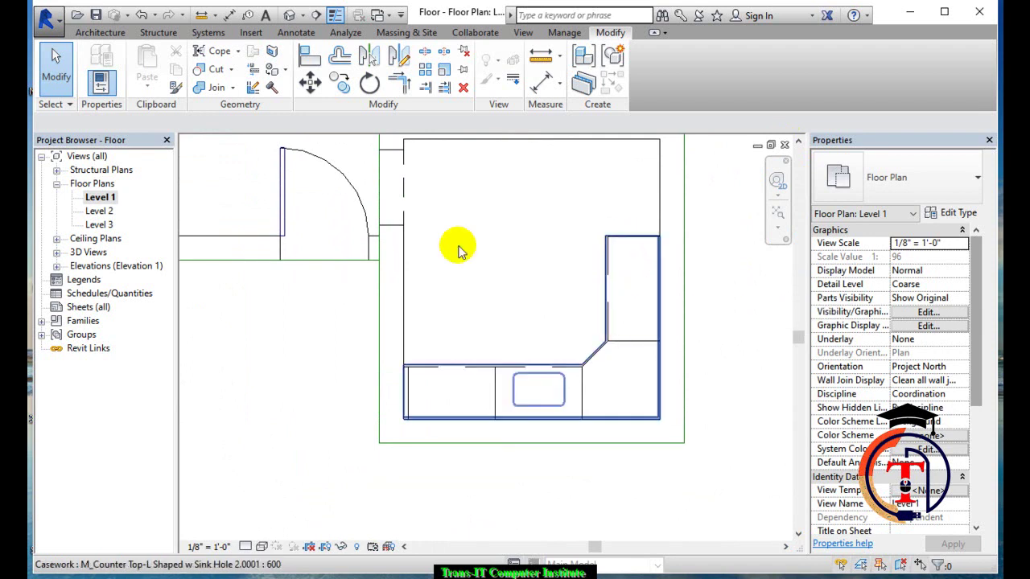
Start placing a component and browse Load Family to Wall Cabinets shown as thumbnails
click(97, 34)
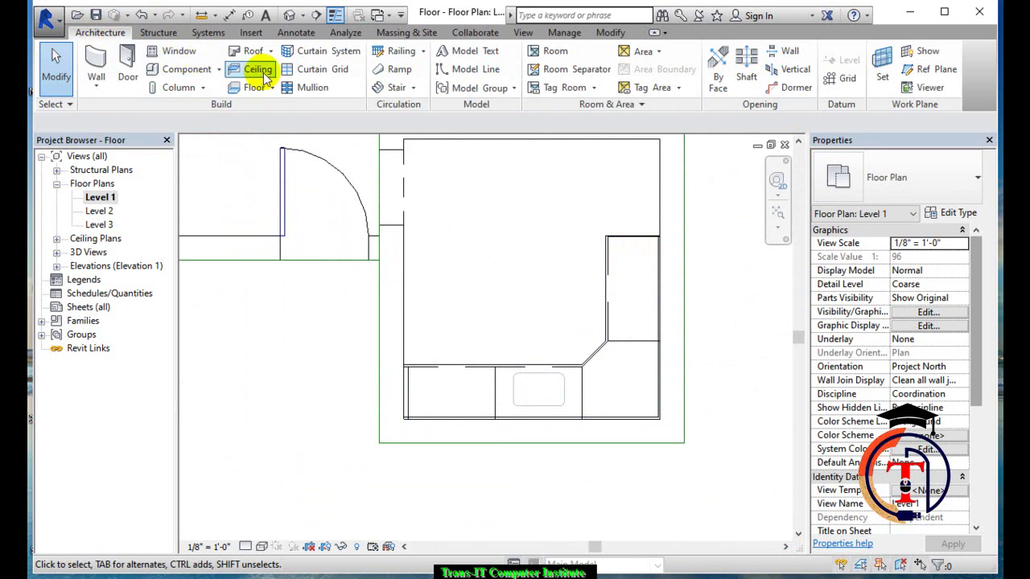
click(210, 70)
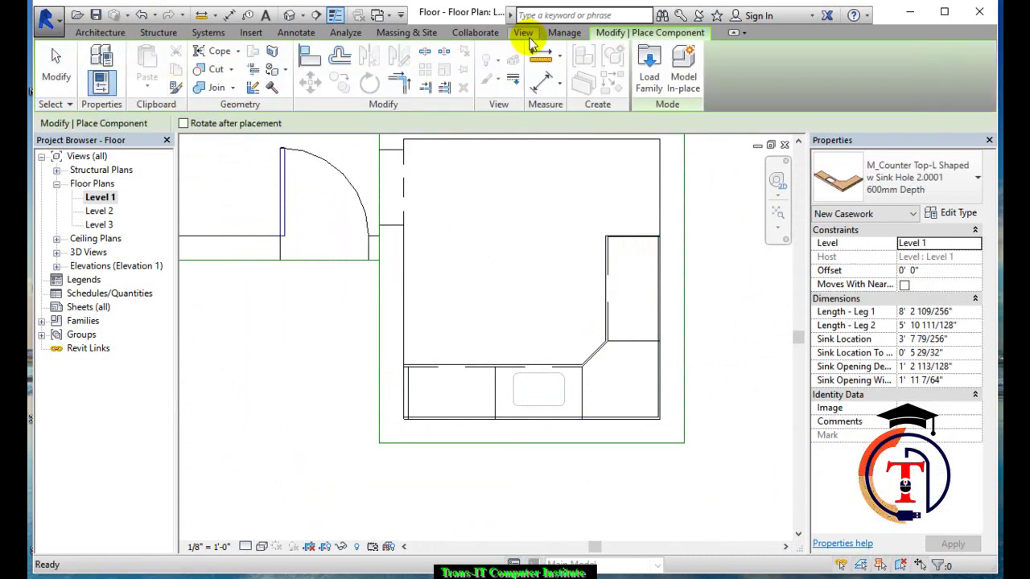
click(641, 58)
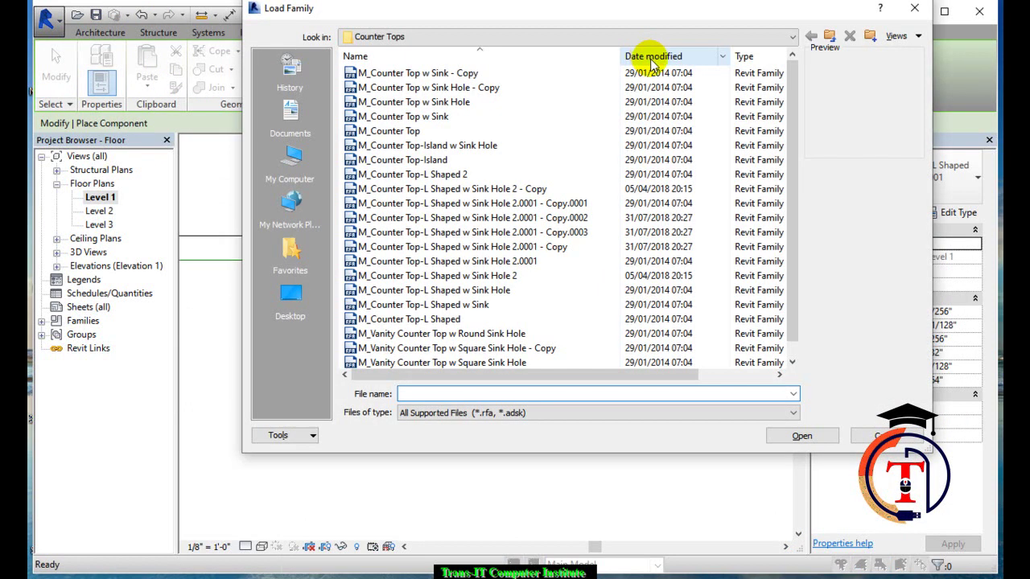
click(827, 37)
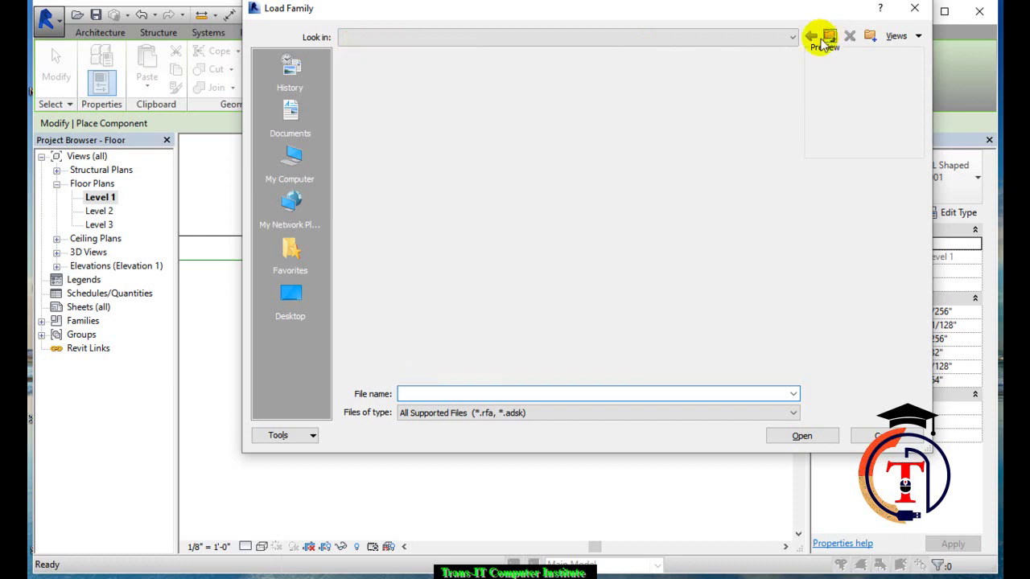
double_click(395, 118)
click(897, 37)
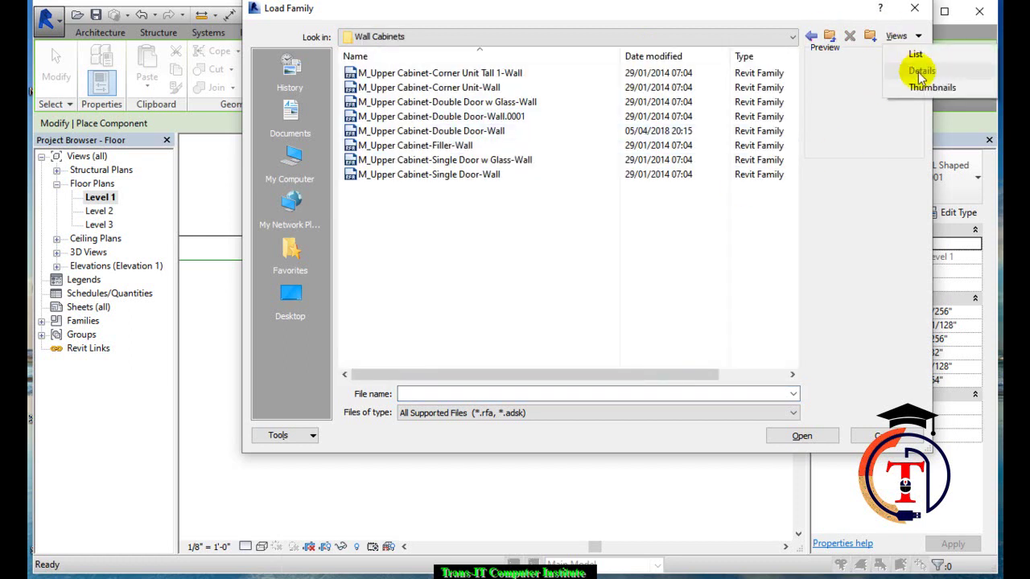
click(920, 88)
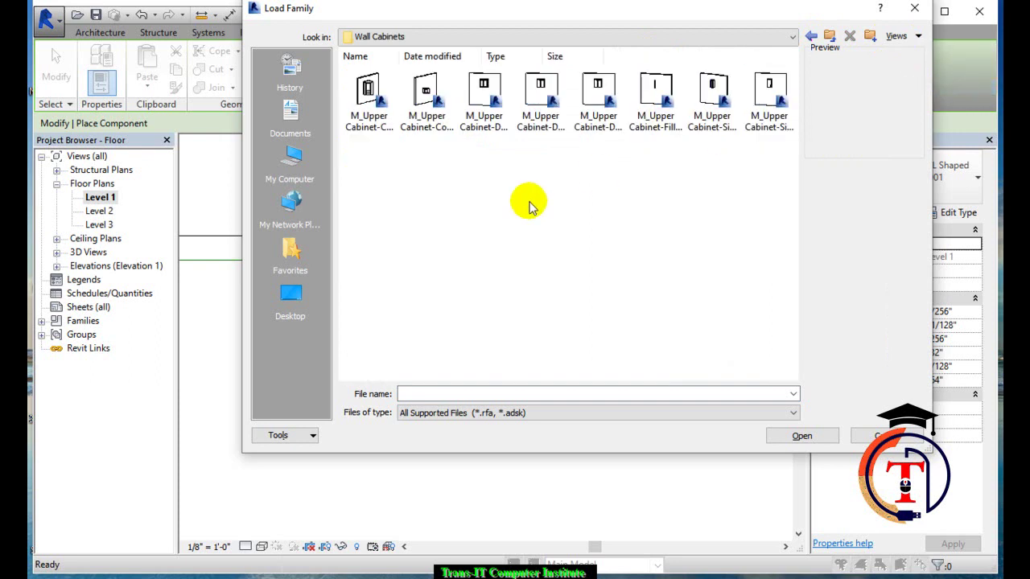
Load only M_Upper Cabinet-Corner Unit-Wall after a version error stops the multi-file load
click(377, 95)
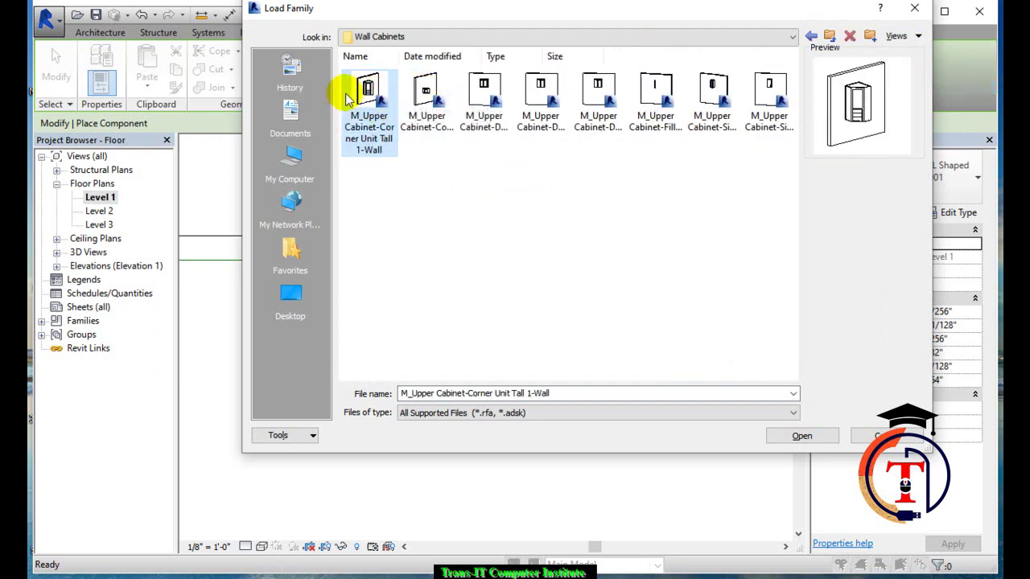
click(426, 94)
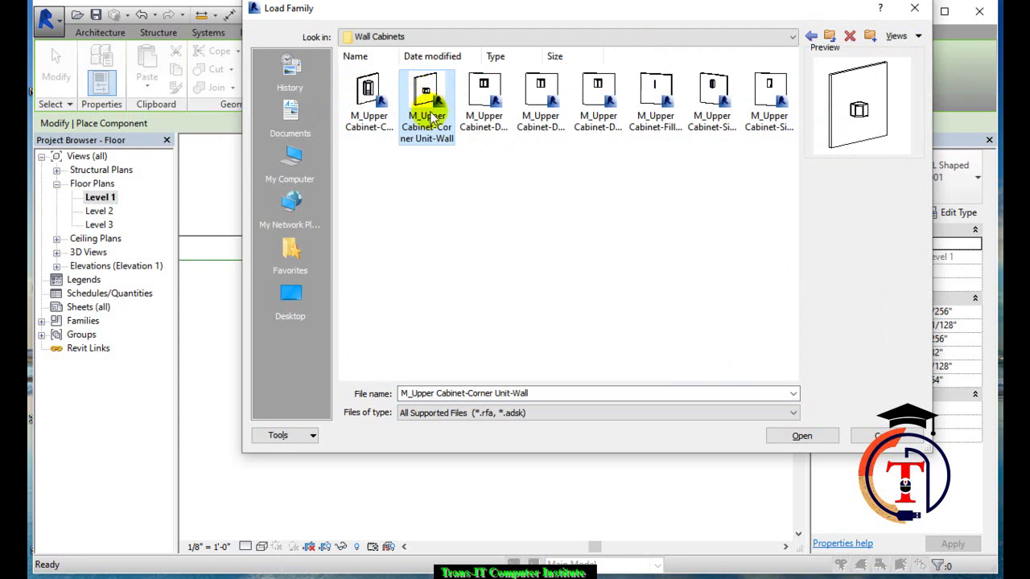
drag(768, 157, 403, 121)
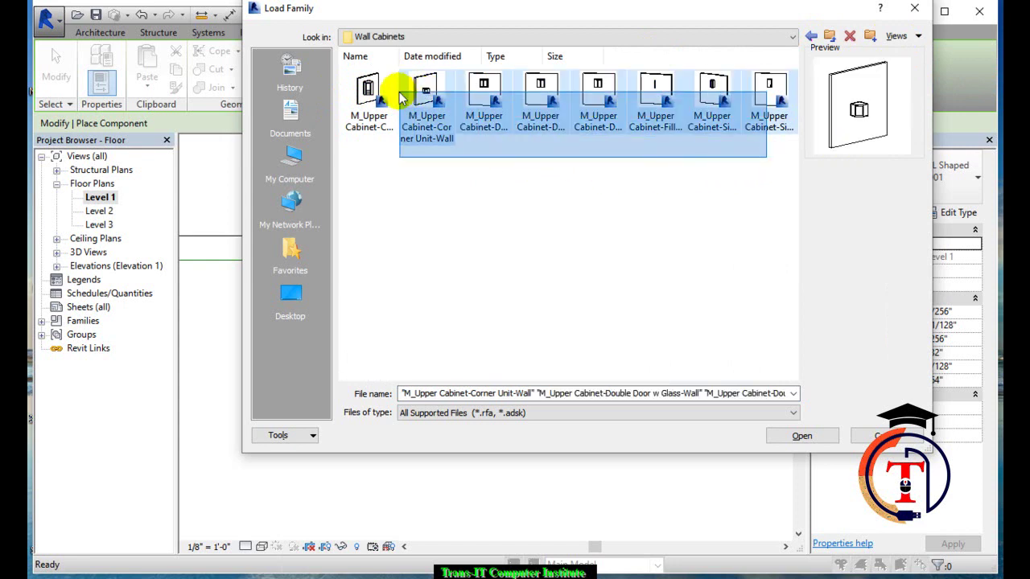
click(802, 436)
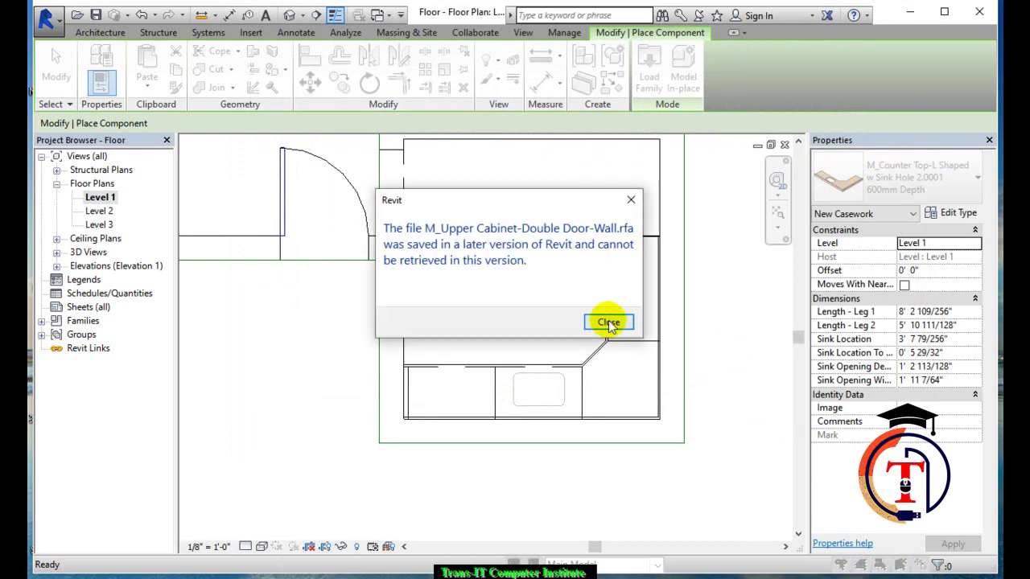
click(610, 323)
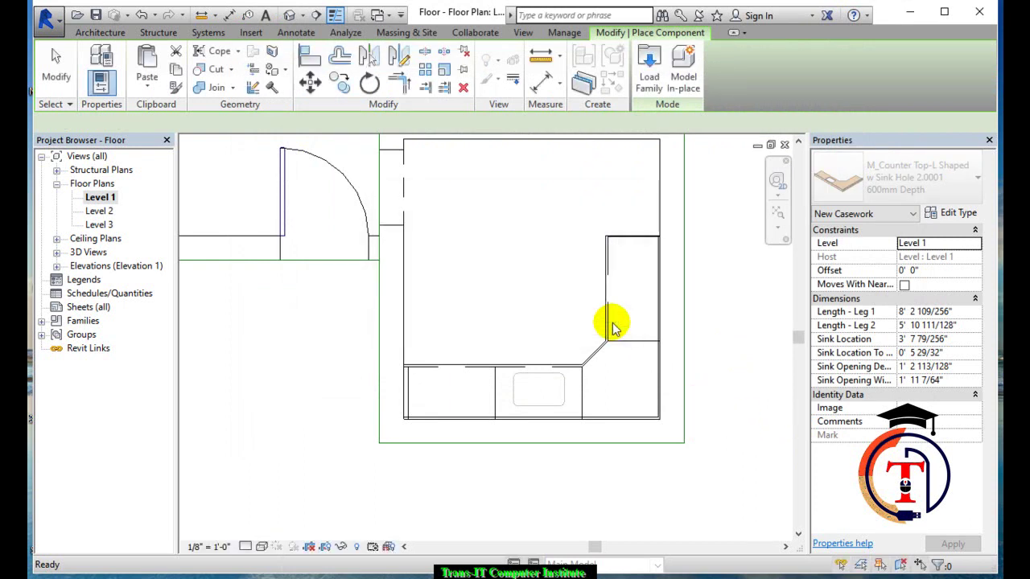
click(647, 66)
click(427, 93)
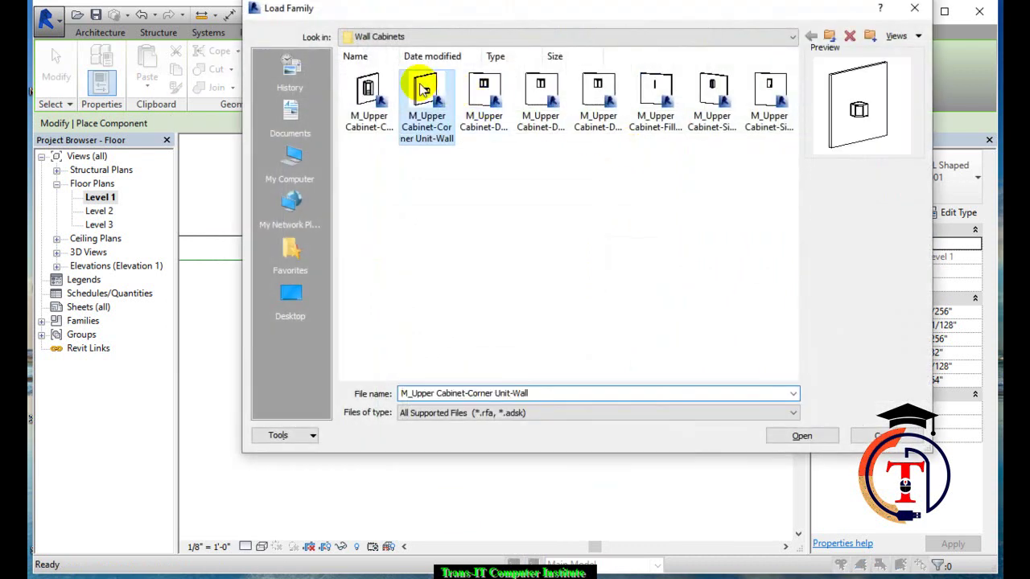
click(797, 439)
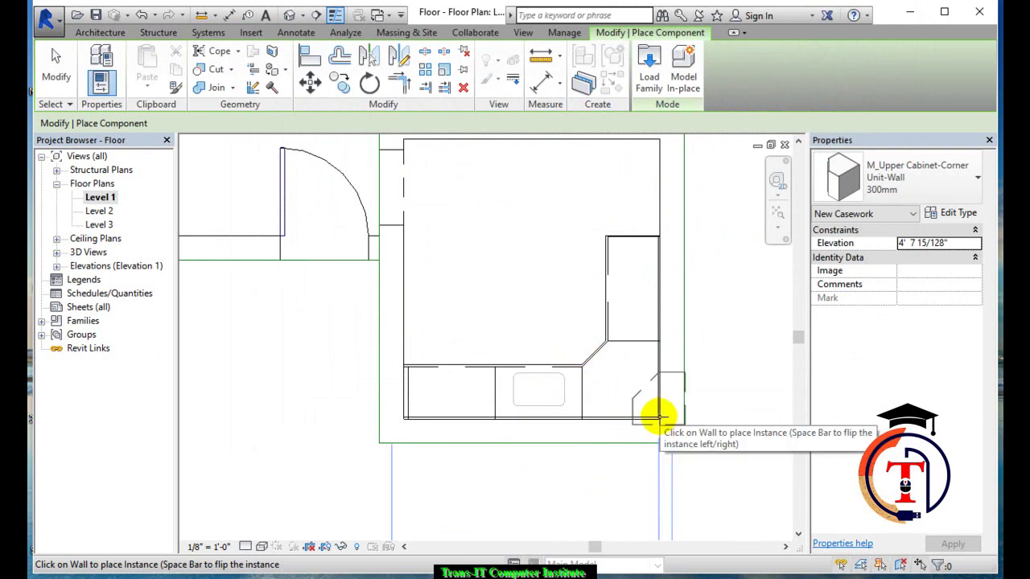
Zoom in and exit the corner cabinet placement command
scroll(652, 435, up, 2)
scroll(626, 421, up, 2)
key(Escape)
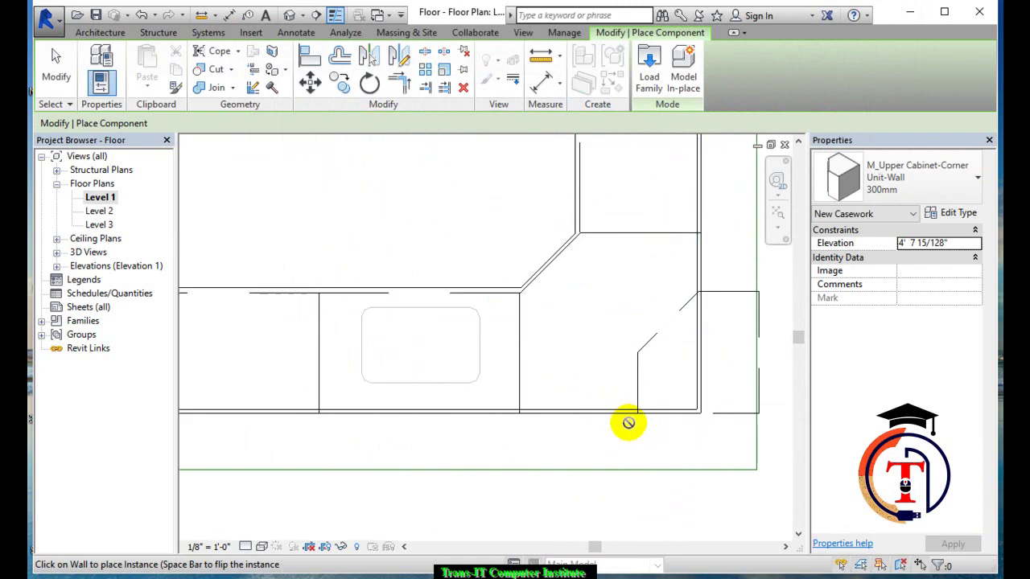
key(Escape)
Align (AL) the corner cabinet against the wall face, then orbit the default 3D view
key(l)
click(729, 294)
click(760, 340)
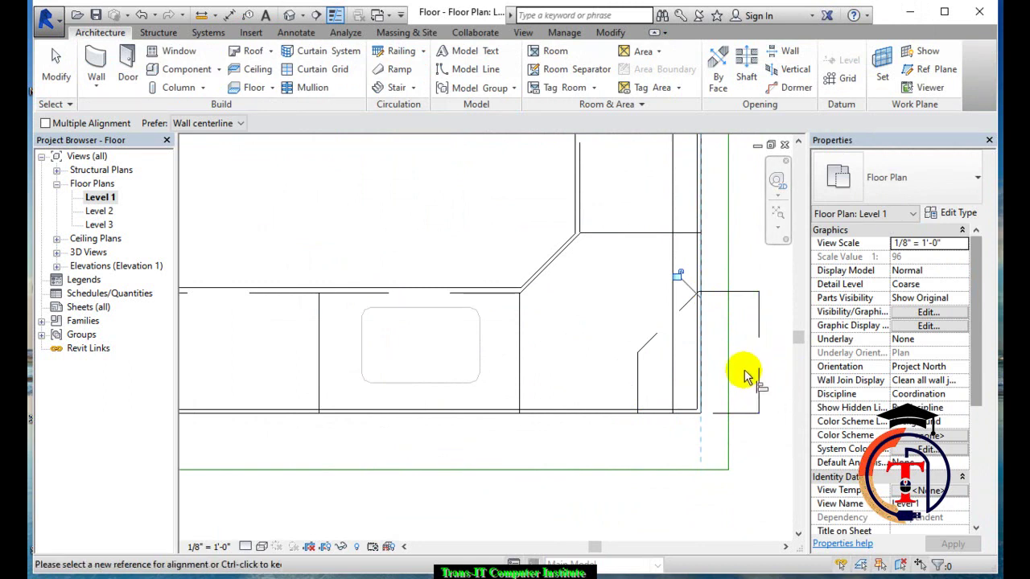
key(ctrl+z)
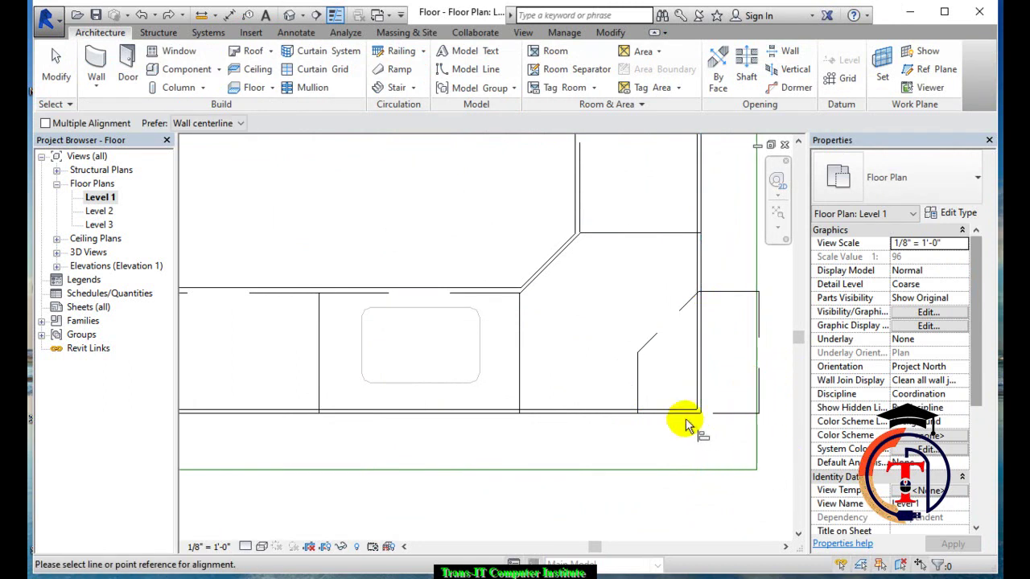
click(729, 299)
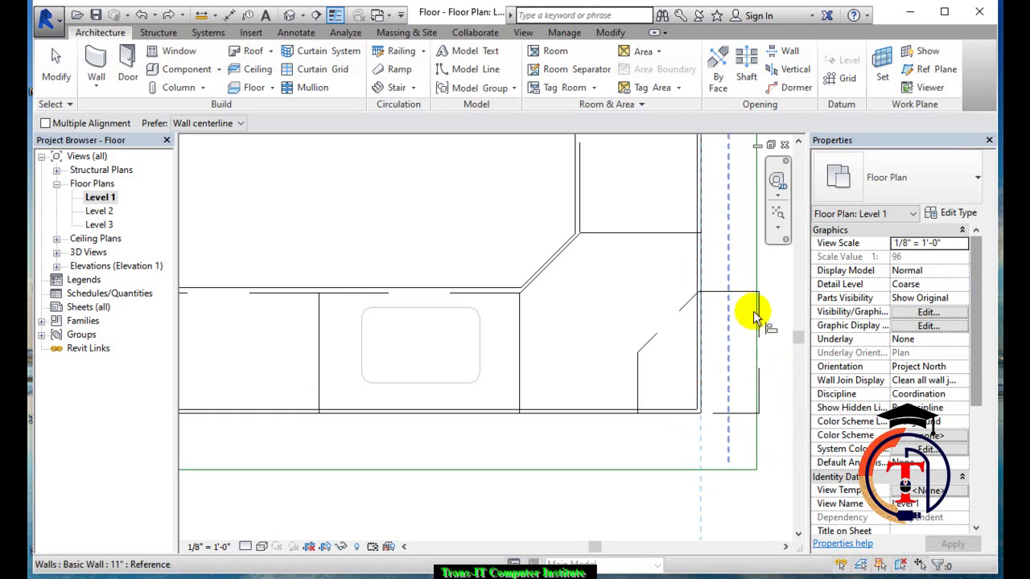
scroll(763, 324, up, 2)
scroll(766, 334, up, 2)
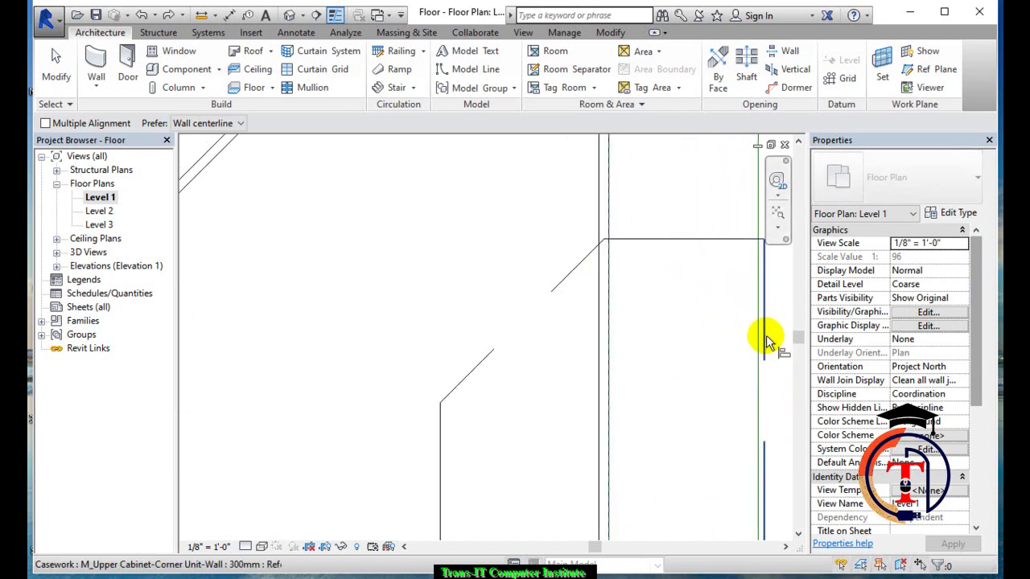
scroll(644, 368, down, 2)
scroll(636, 368, down, 1)
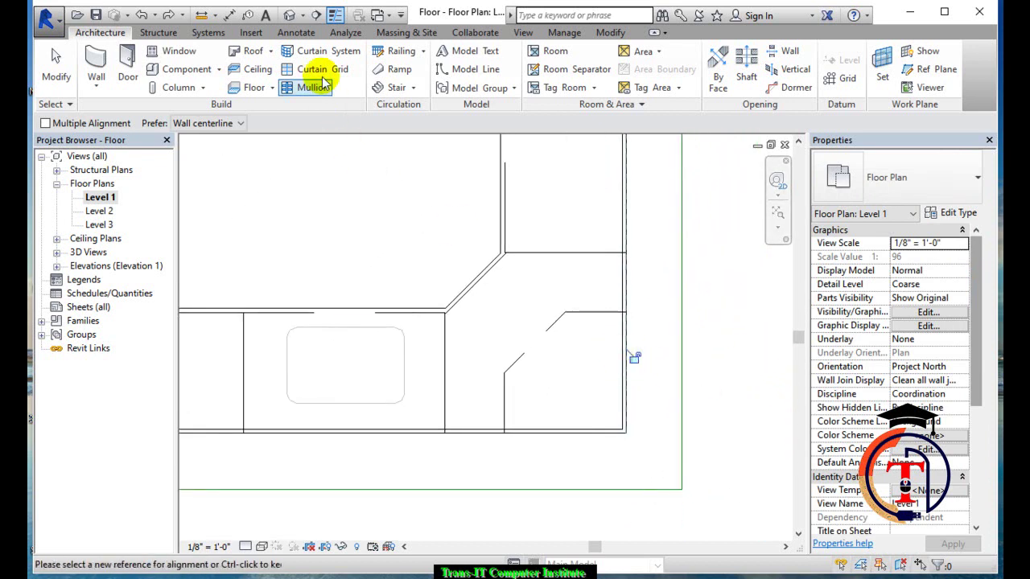
click(291, 15)
shift+middle_drag(478, 280, 571, 216)
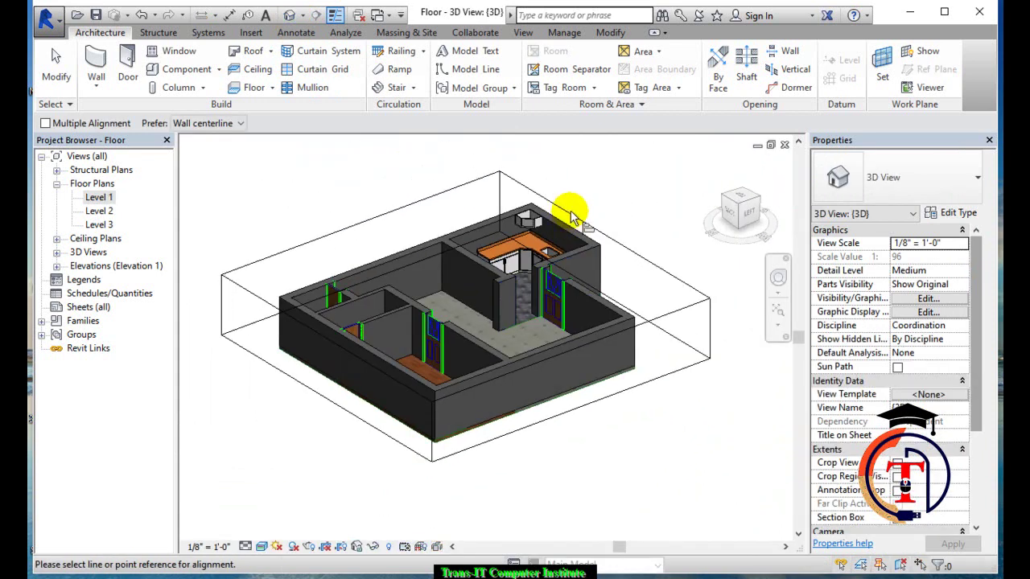
Drag the section box handle inward so the box cuts closer into the house
click(571, 216)
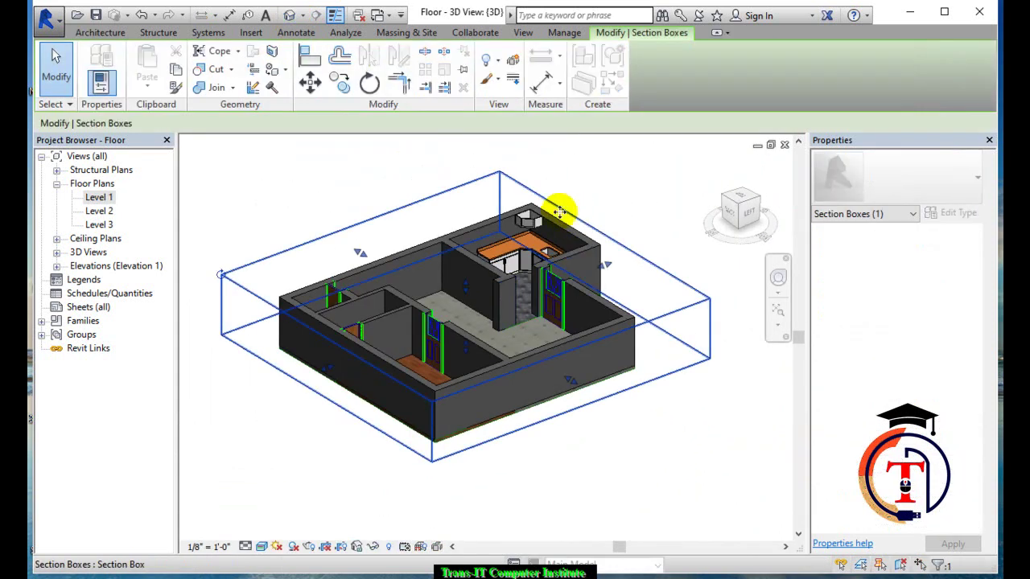
key(Escape)
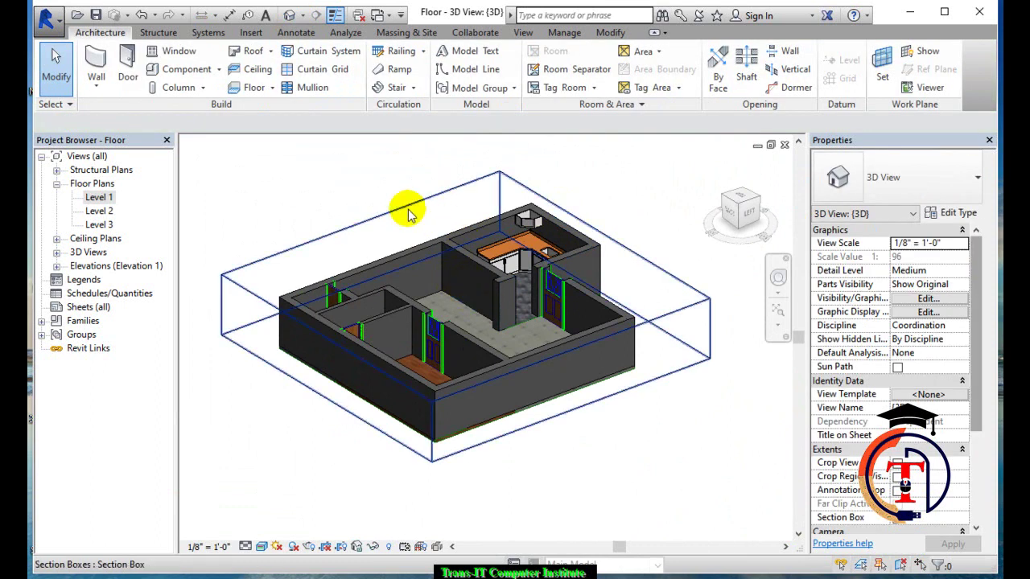
click(413, 212)
scroll(483, 286, up, 3)
drag(492, 295, 490, 251)
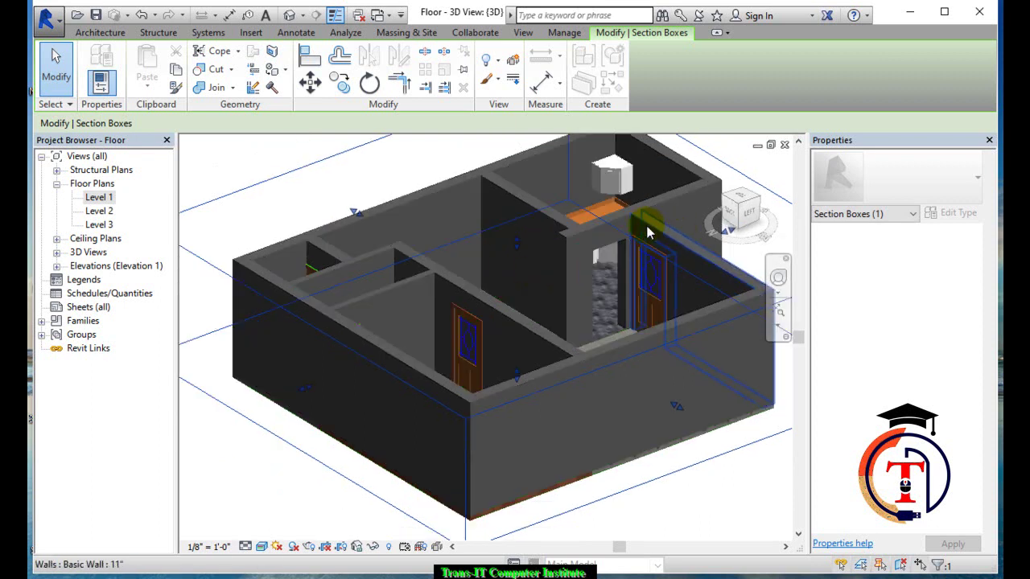
scroll(497, 298, down, 3)
Raise the upper corner cabinet to an elevation of 6' 0" in Properties
shift+middle_drag(583, 324, 584, 322)
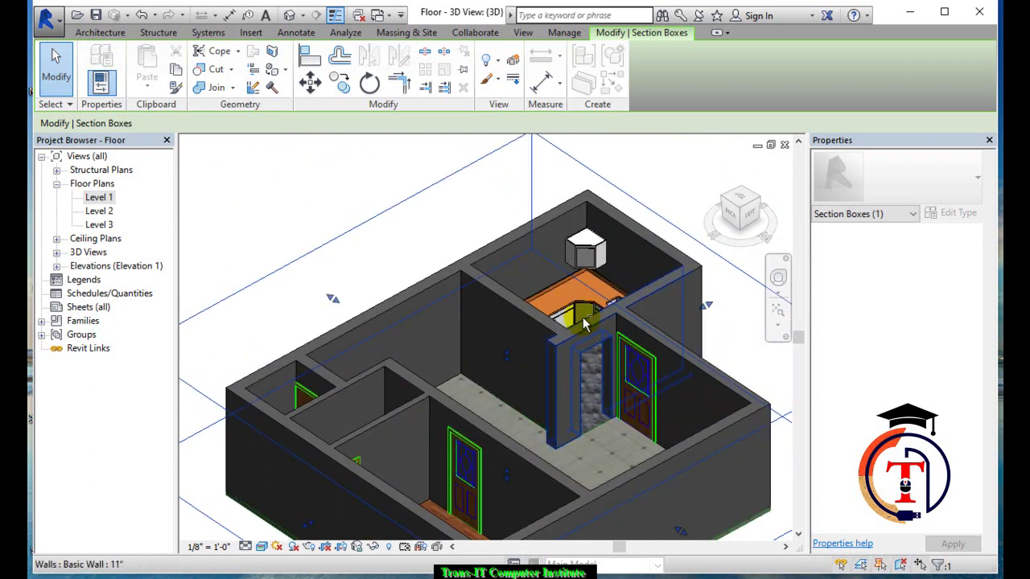
click(592, 251)
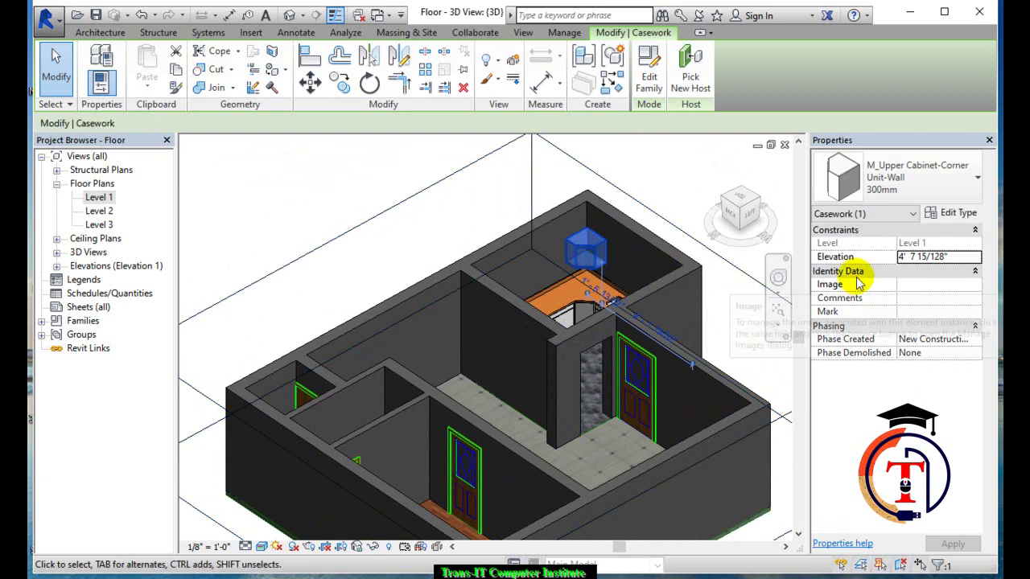
click(933, 256)
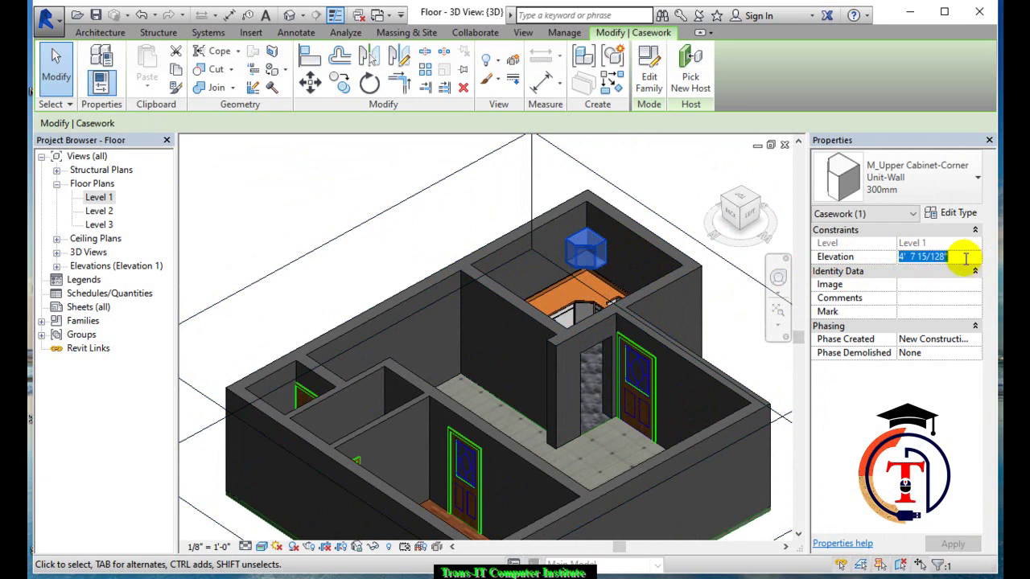
text(6' 0)
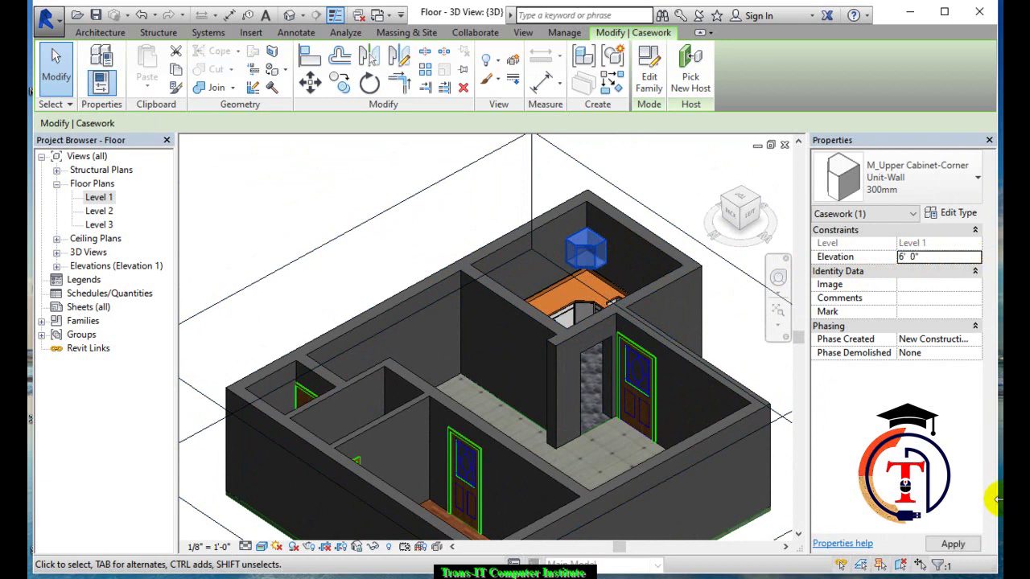
click(972, 544)
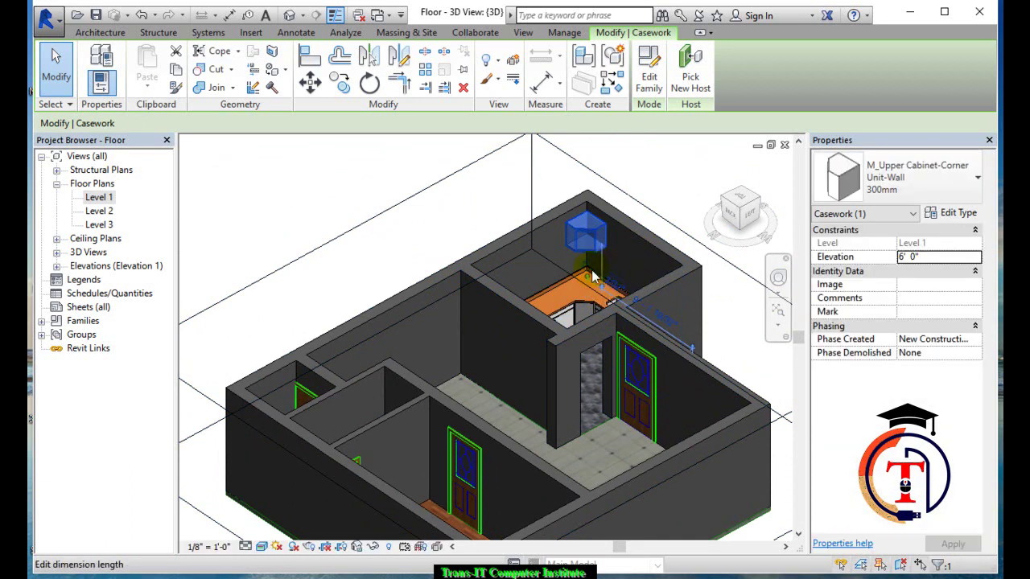
click(752, 362)
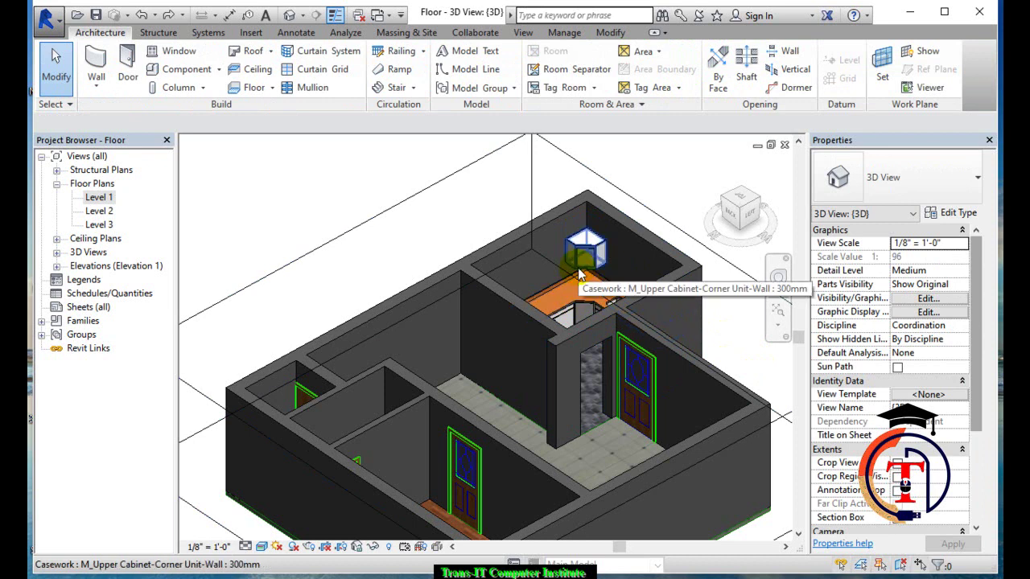
Try loading three double-door upper cabinet families, then dismiss the version error
click(785, 146)
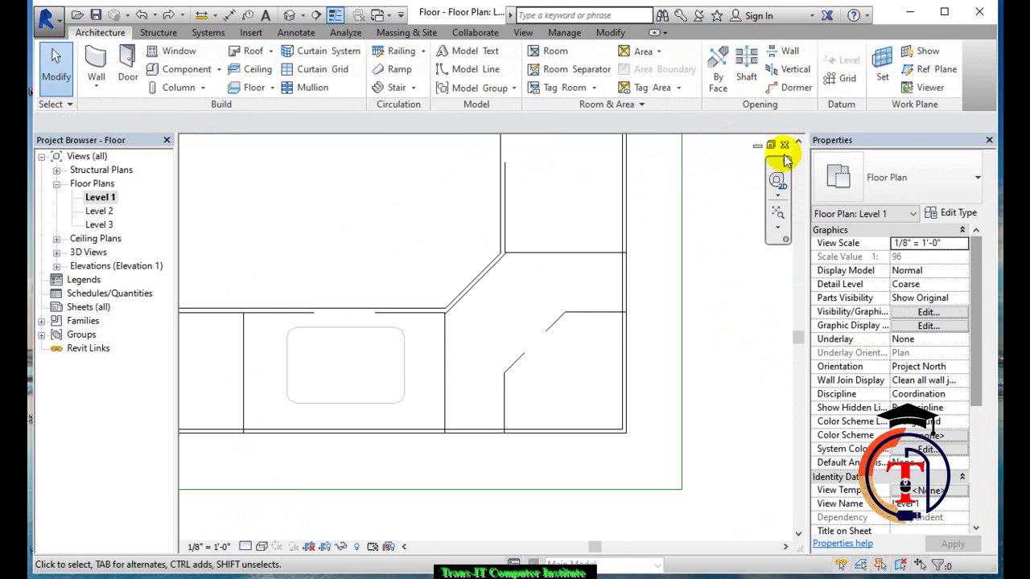
scroll(515, 322, down, 2)
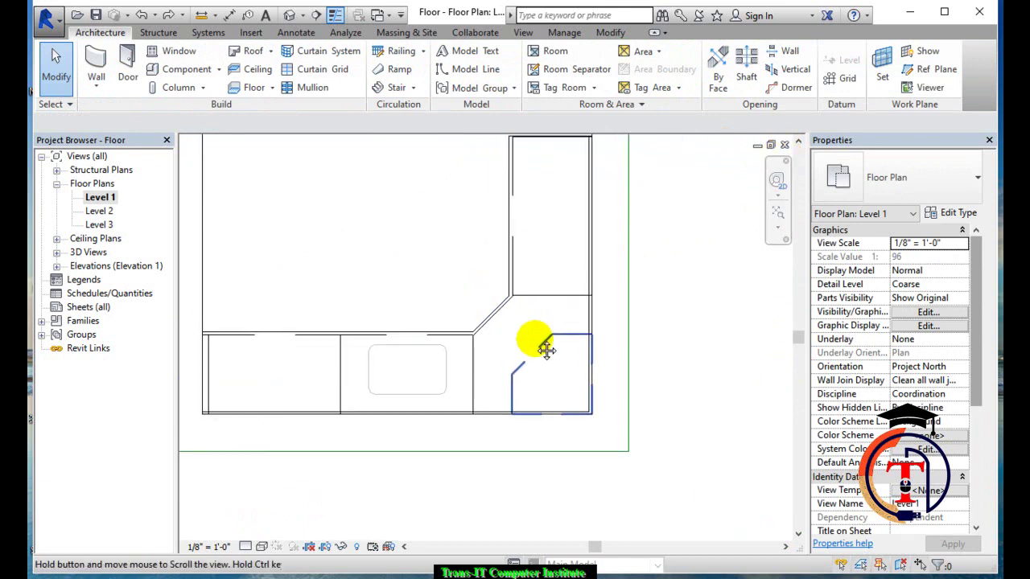
click(200, 69)
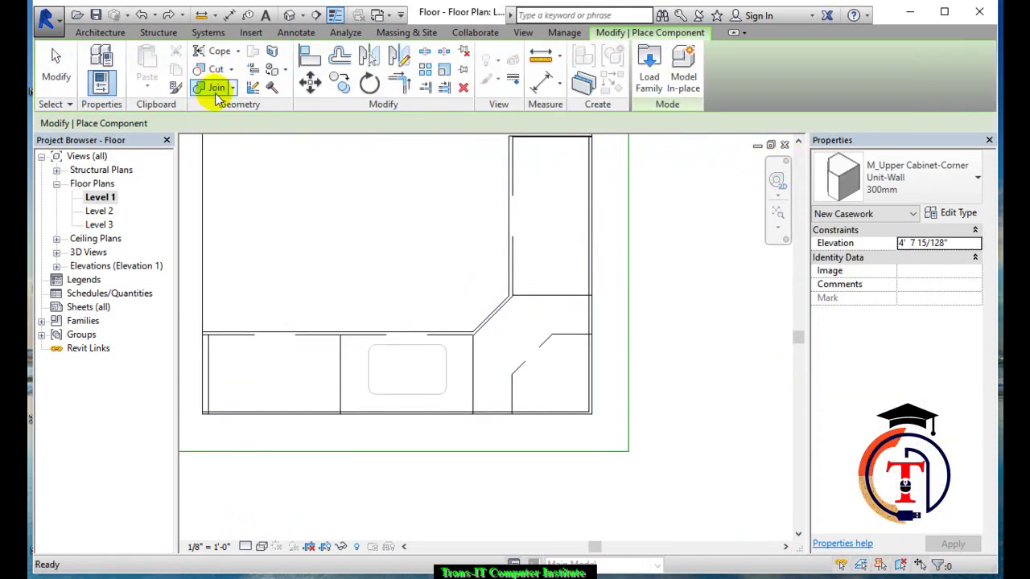
click(648, 68)
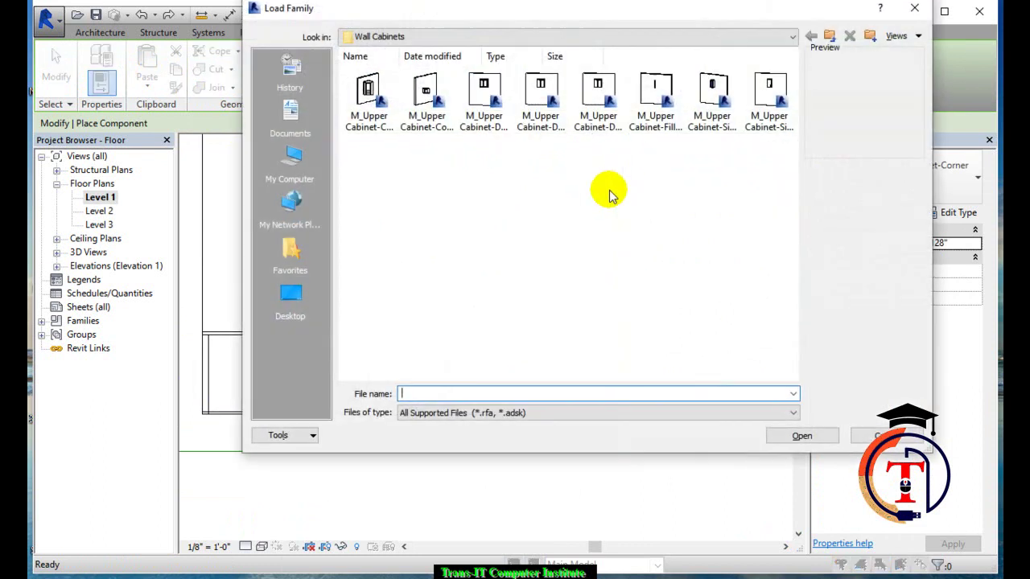
click(484, 84)
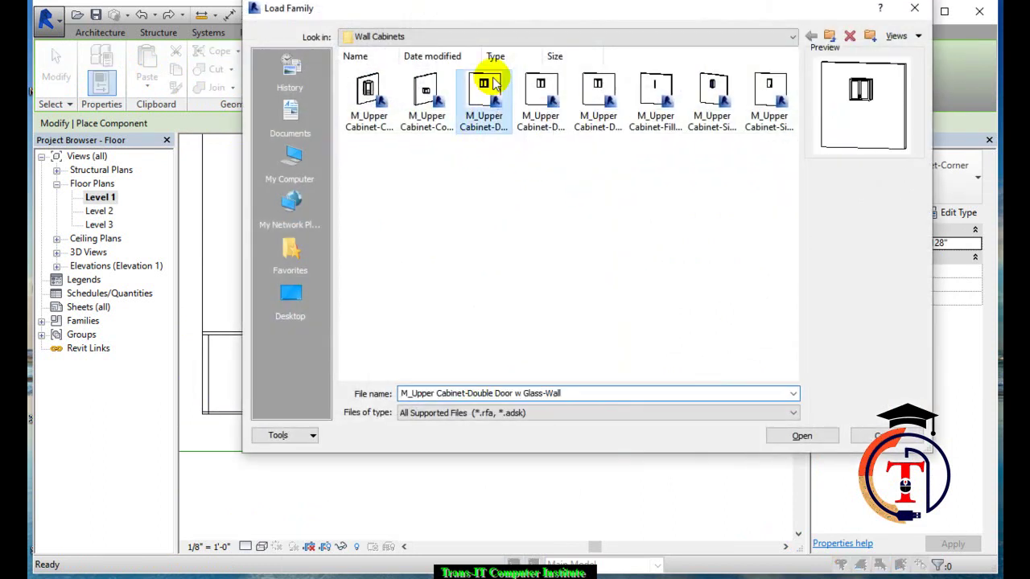
ctrl+click(547, 95)
ctrl+click(597, 90)
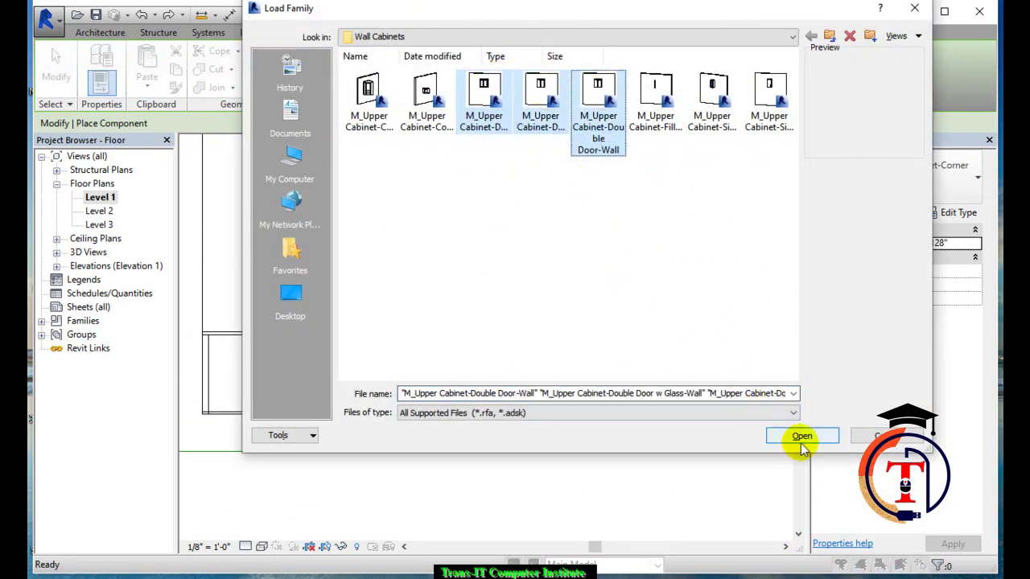
click(802, 435)
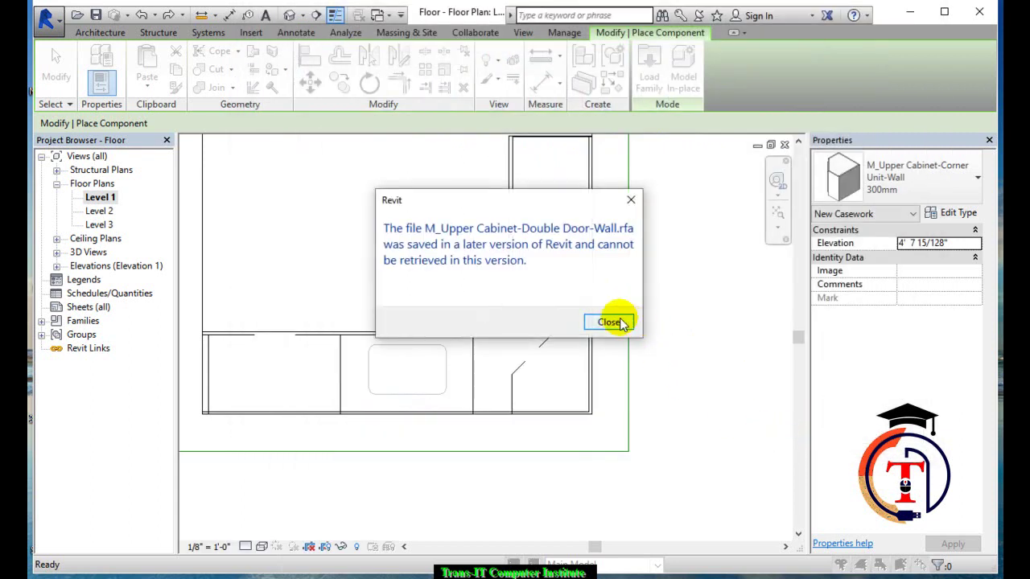
click(620, 323)
Load the Filler-Wall, Single Door w Glass-Wall and Single Door-Wall upper cabinet families from the Details list
click(636, 69)
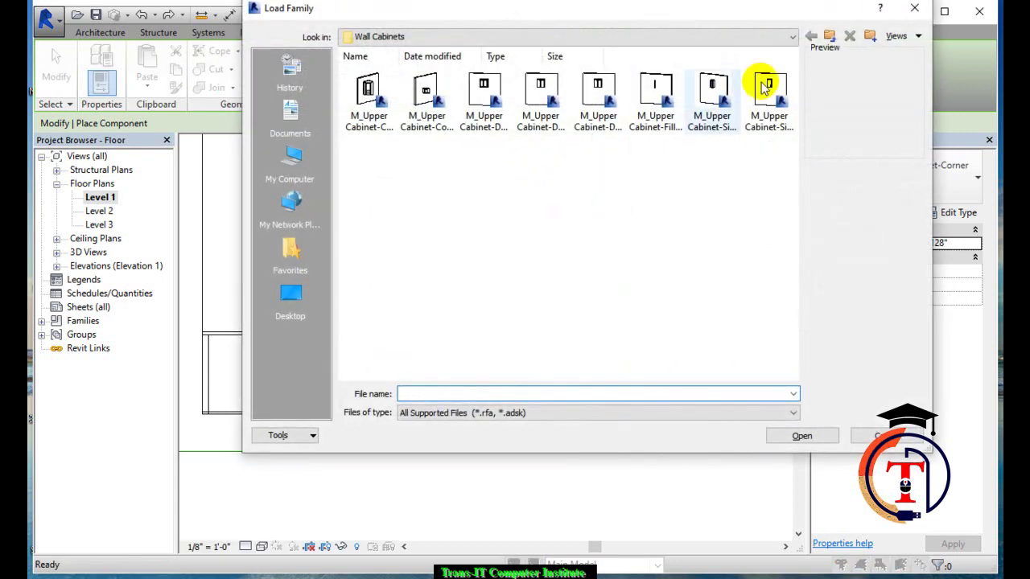
click(910, 36)
click(921, 71)
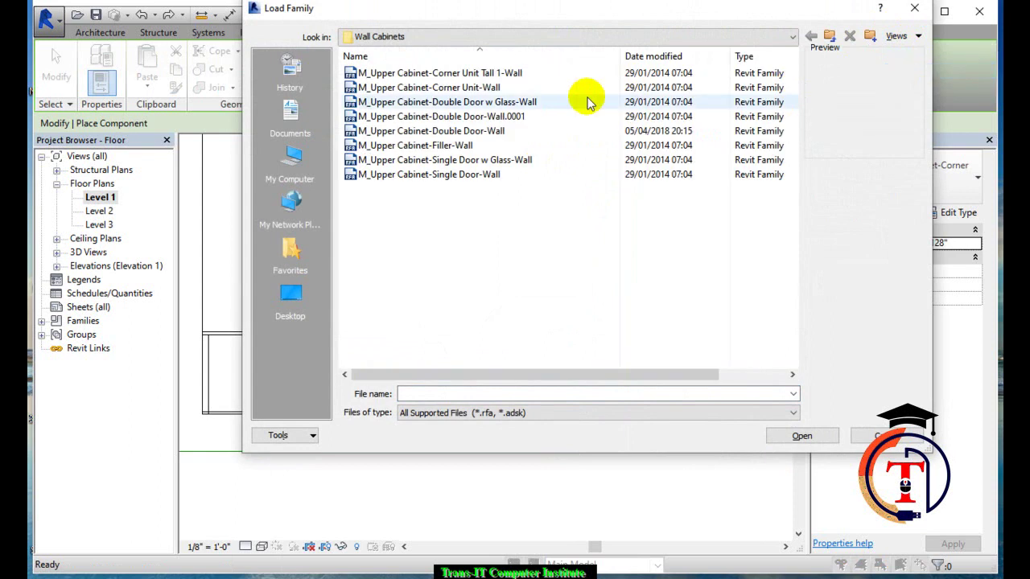
click(502, 133)
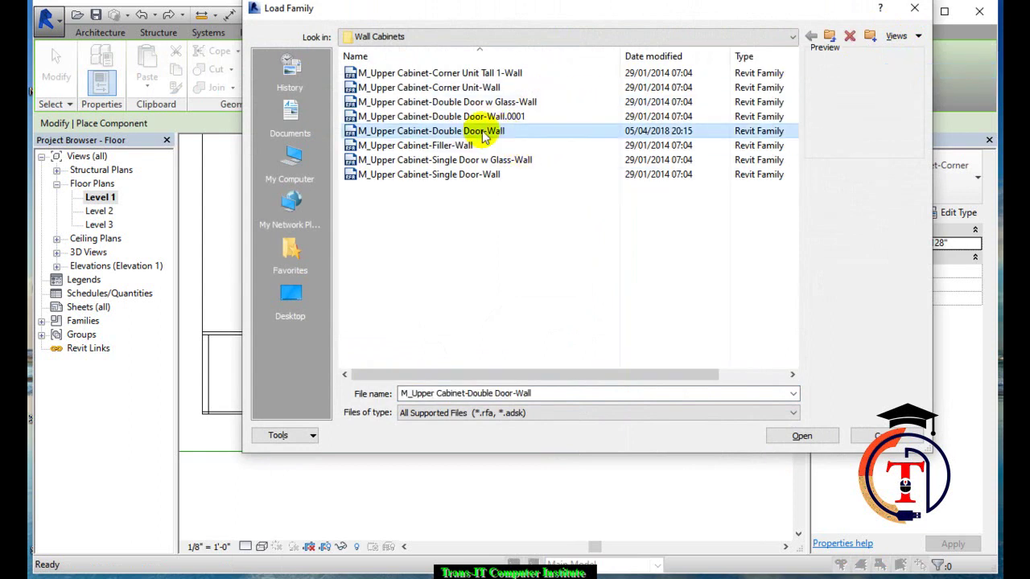
click(426, 146)
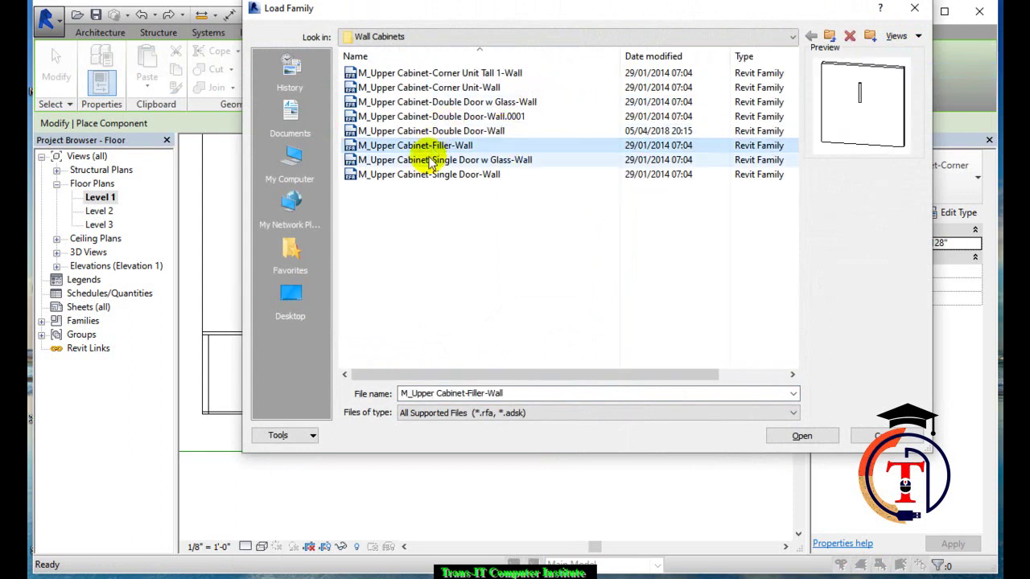
click(433, 164)
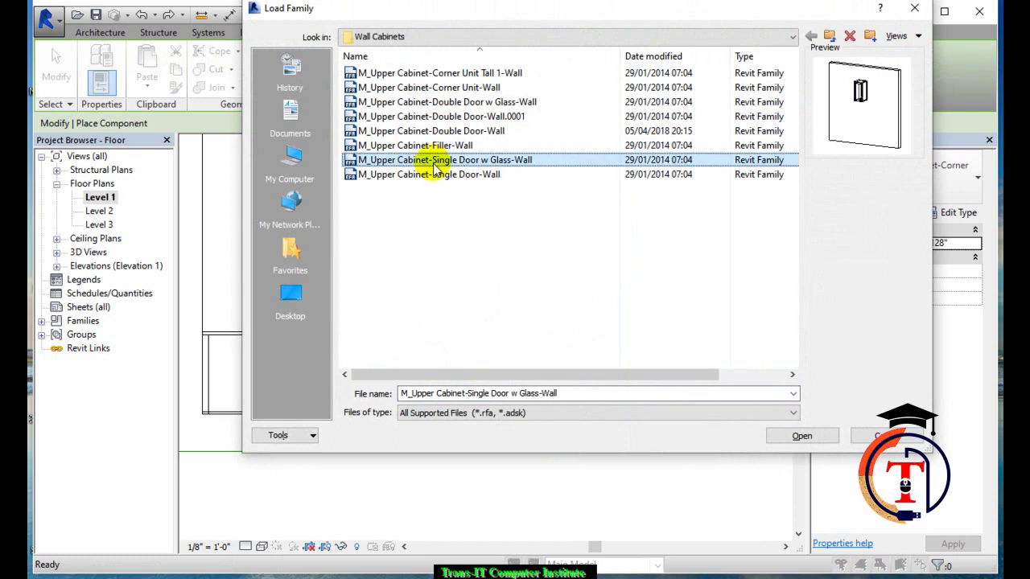
click(429, 174)
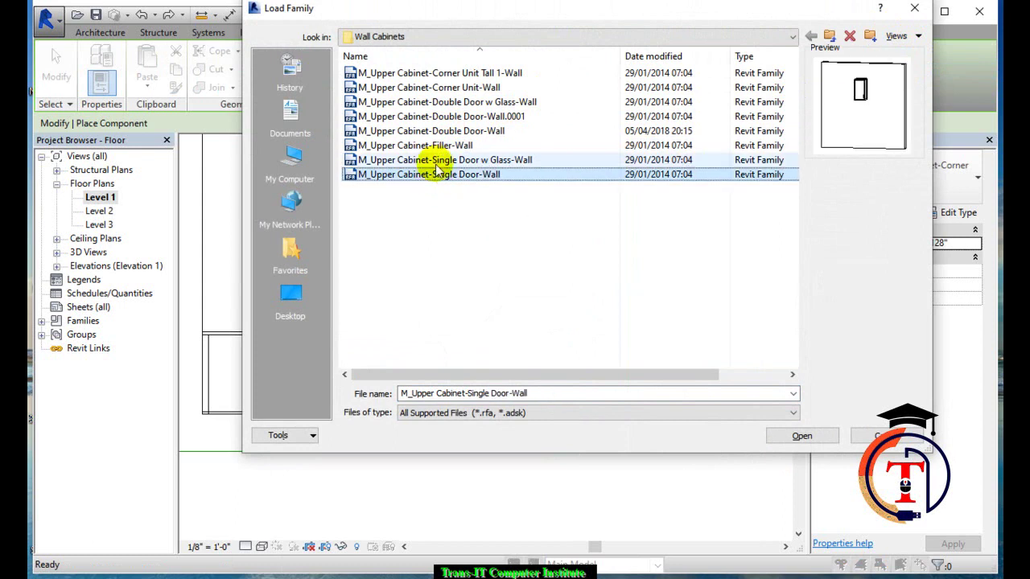
shift+click(437, 145)
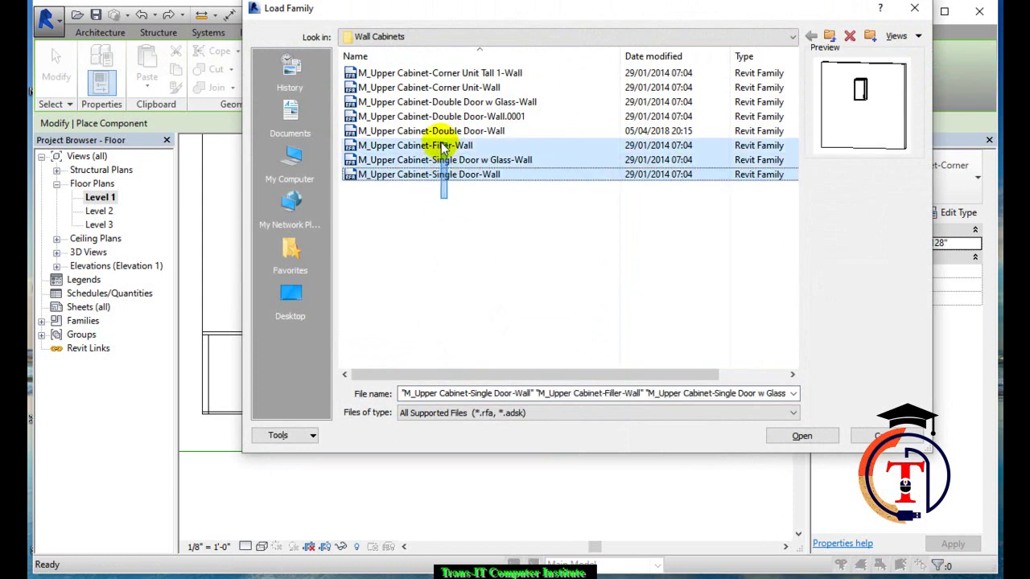
click(804, 436)
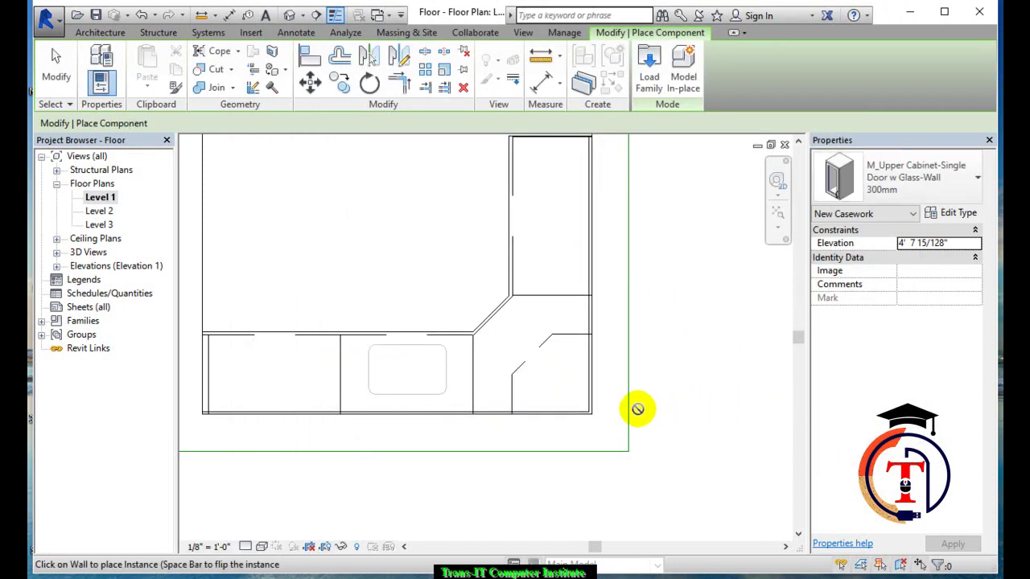
Switch to the M_Upper Cabinet-Single Door-Wall 600mm type and place one on the wall near the counter corner
scroll(490, 403, up, 1)
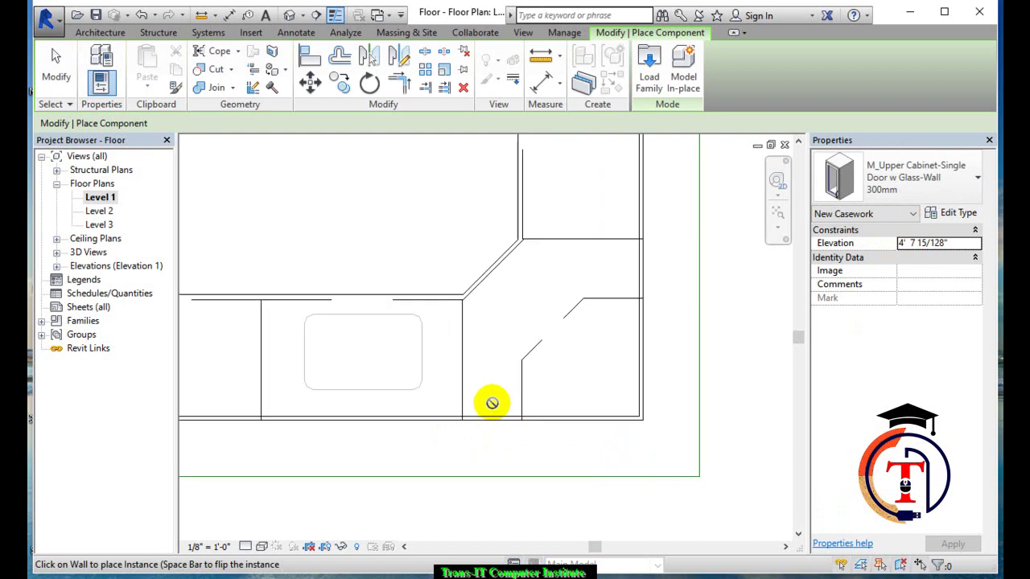
scroll(492, 409, up, 2)
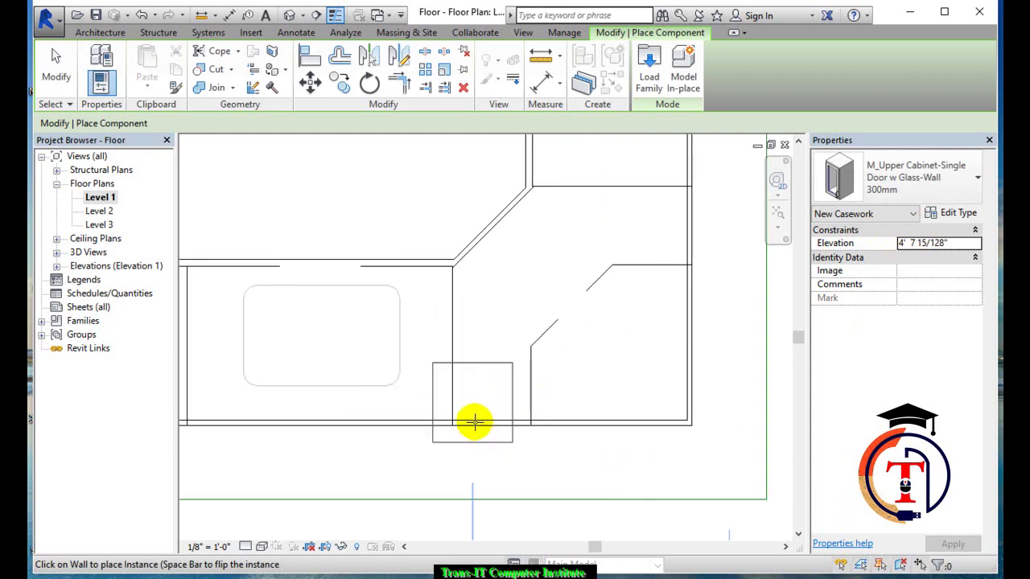
middle_drag(556, 445, 609, 430)
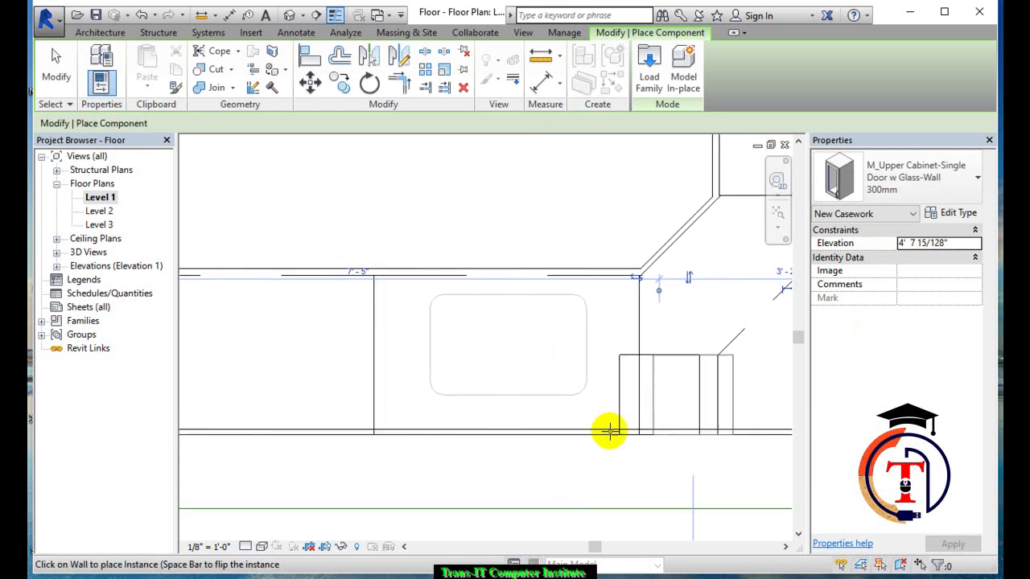
middle_drag(569, 402, 259, 444)
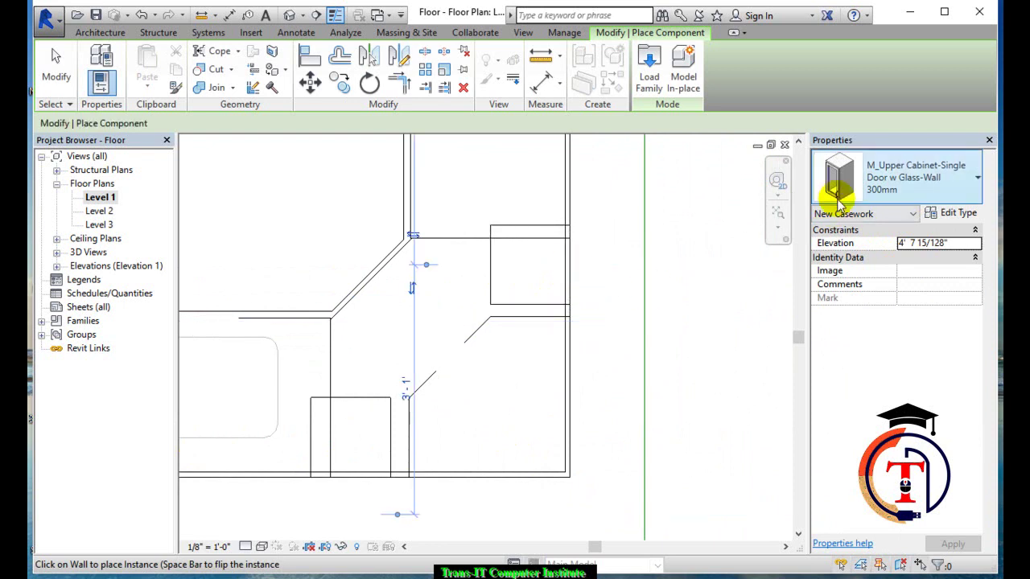
click(885, 181)
scroll(847, 345, down, 3)
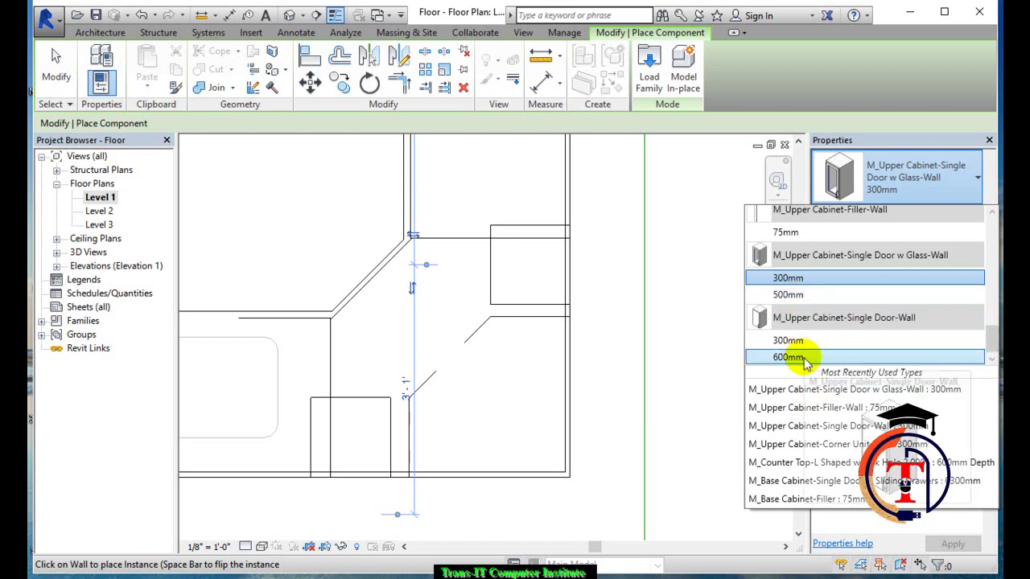
click(804, 358)
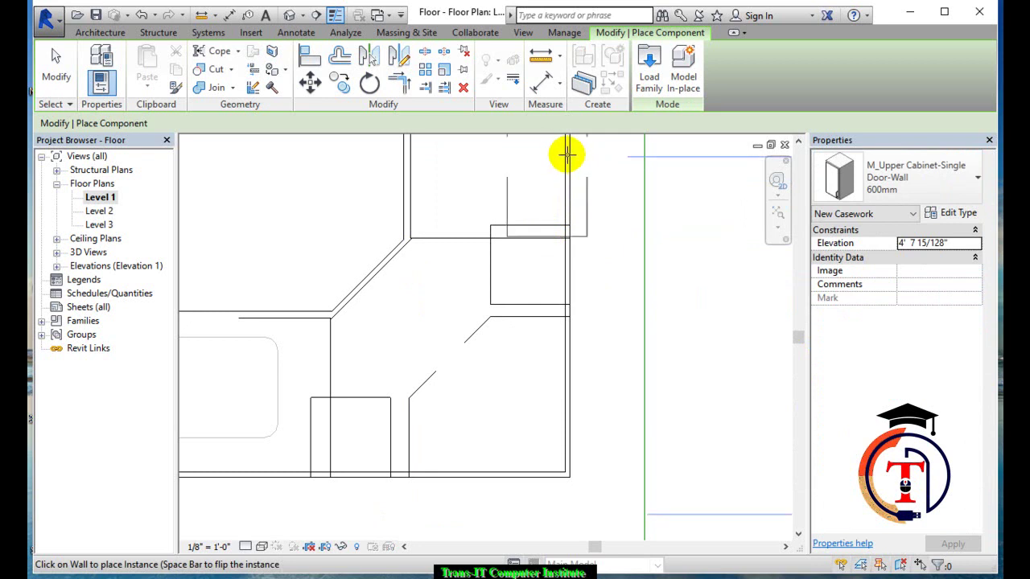
scroll(563, 307, down, 3)
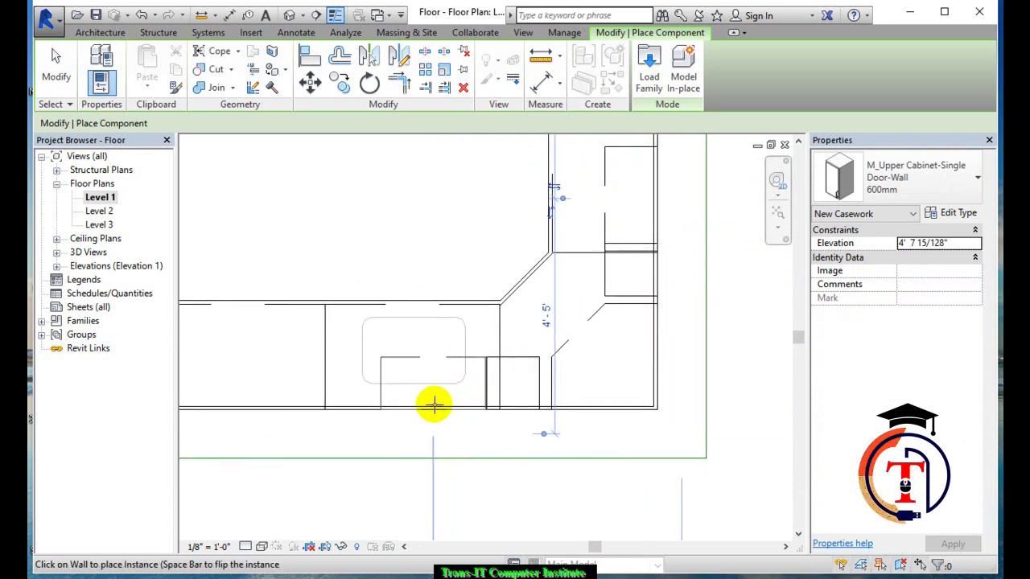
click(241, 406)
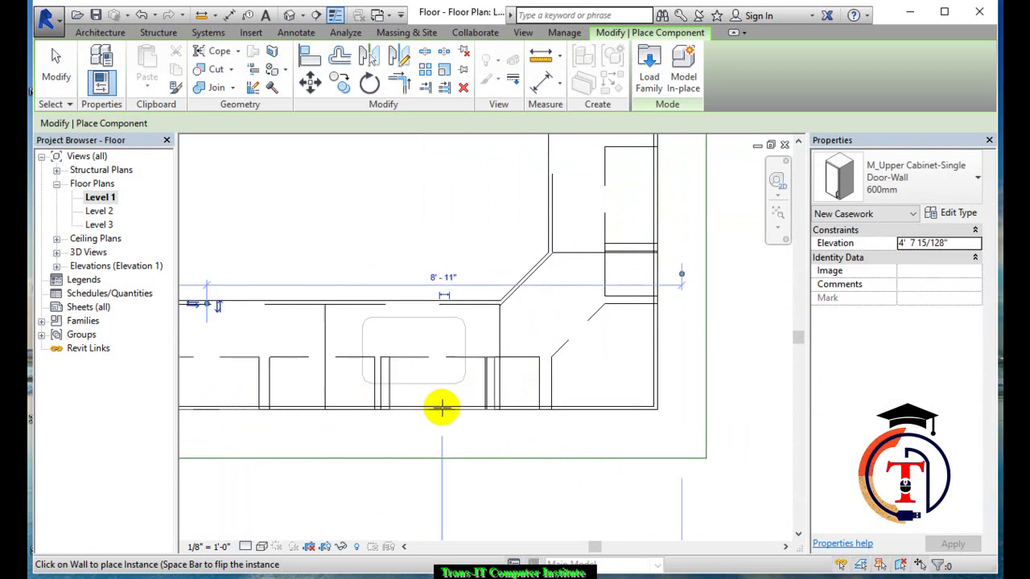
key(Escape)
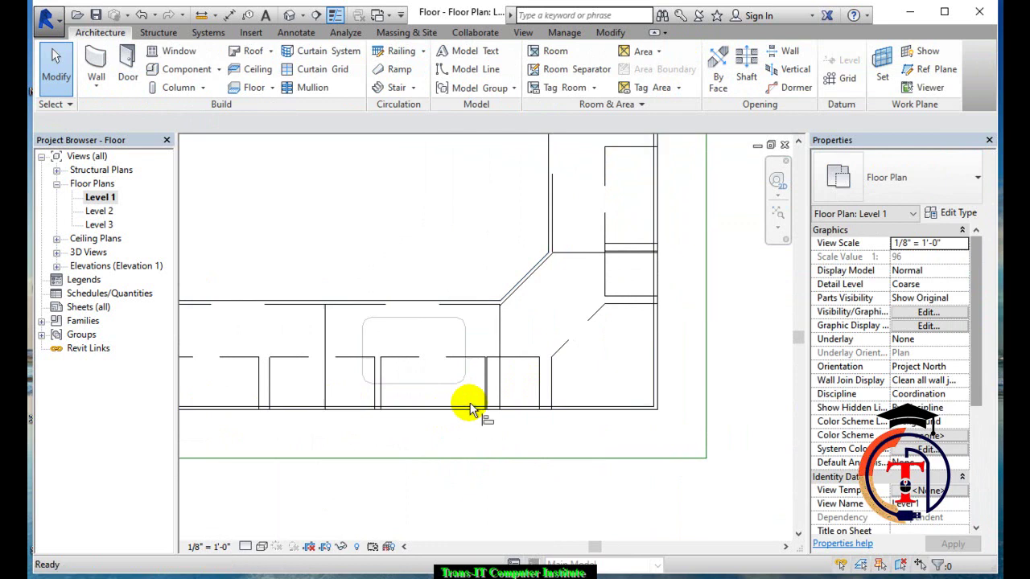
Align two upper cabinet edges with the base cabinet edges below them
scroll(549, 379, up, 2)
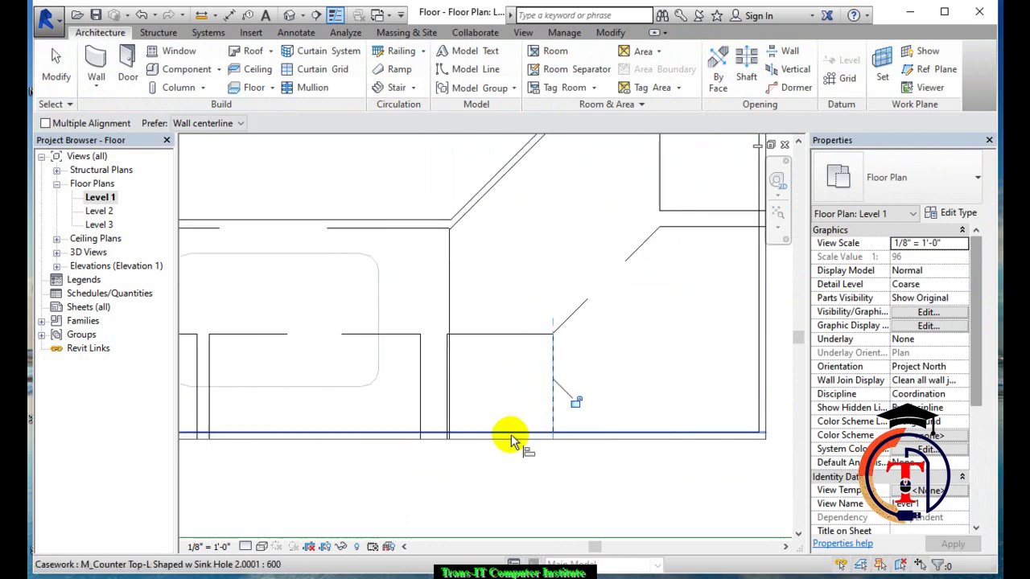
scroll(450, 396, up, 2)
click(448, 396)
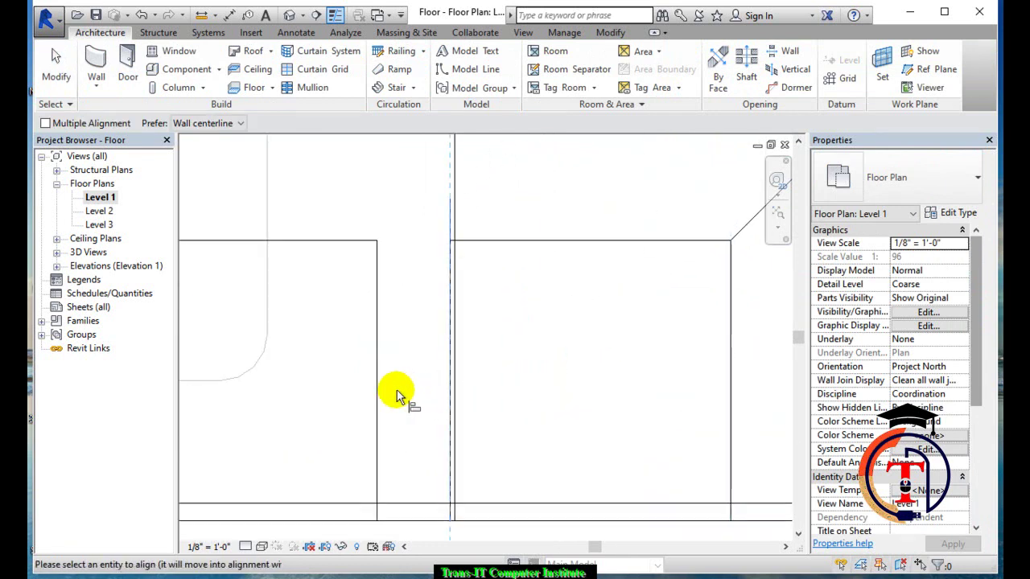
click(382, 388)
mouse_move(395, 403)
middle_down()
mouse_move(593, 361)
mouse_move(590, 375)
mouse_move(531, 362)
middle_up()
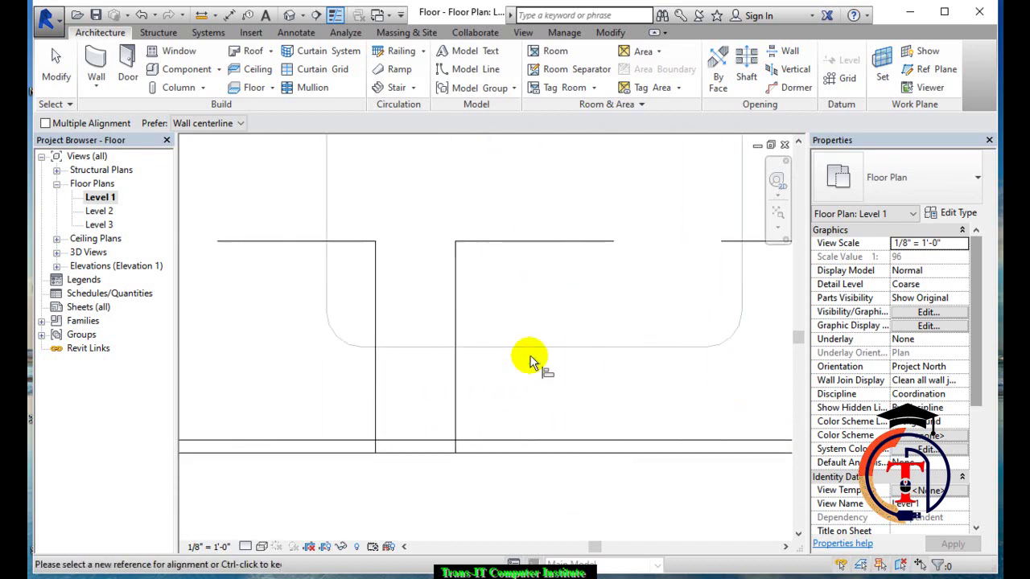
mouse_move(453, 322)
middle_down()
mouse_move(375, 329)
mouse_move(460, 356)
middle_up()
click(375, 329)
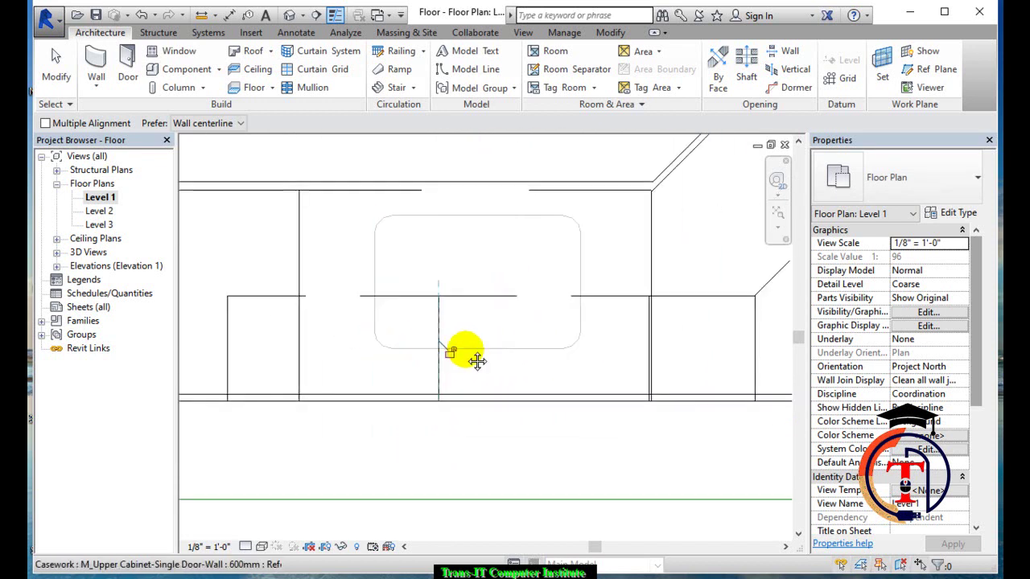
scroll(392, 340, down, 2)
click(431, 358)
middle_drag(395, 361, 501, 356)
scroll(394, 366, down, 1)
scroll(394, 366, up, 2)
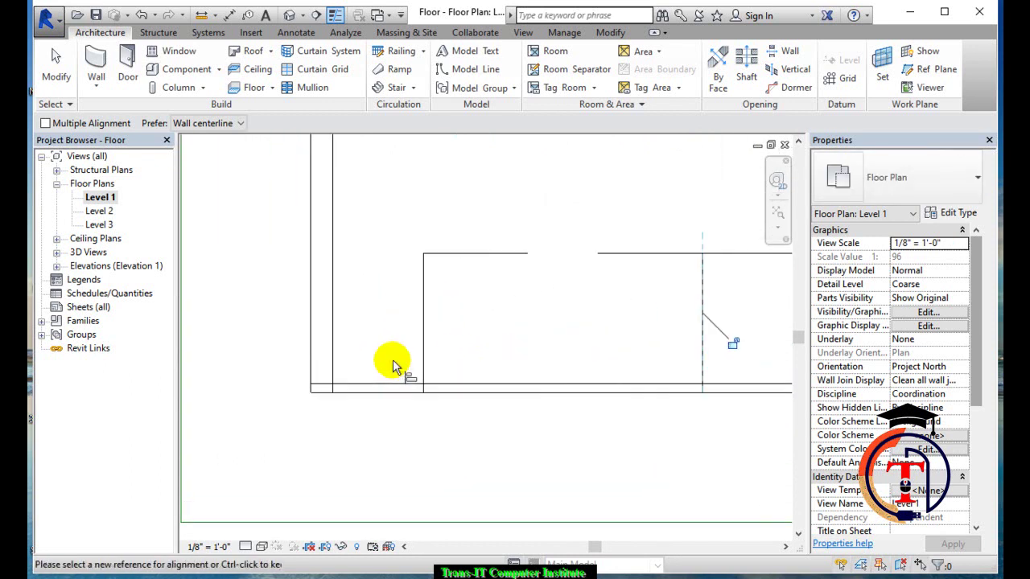
key(Escape)
Select the 300mm glass-door upper cabinet
scroll(426, 342, down, 1)
middle_drag(419, 341, 292, 358)
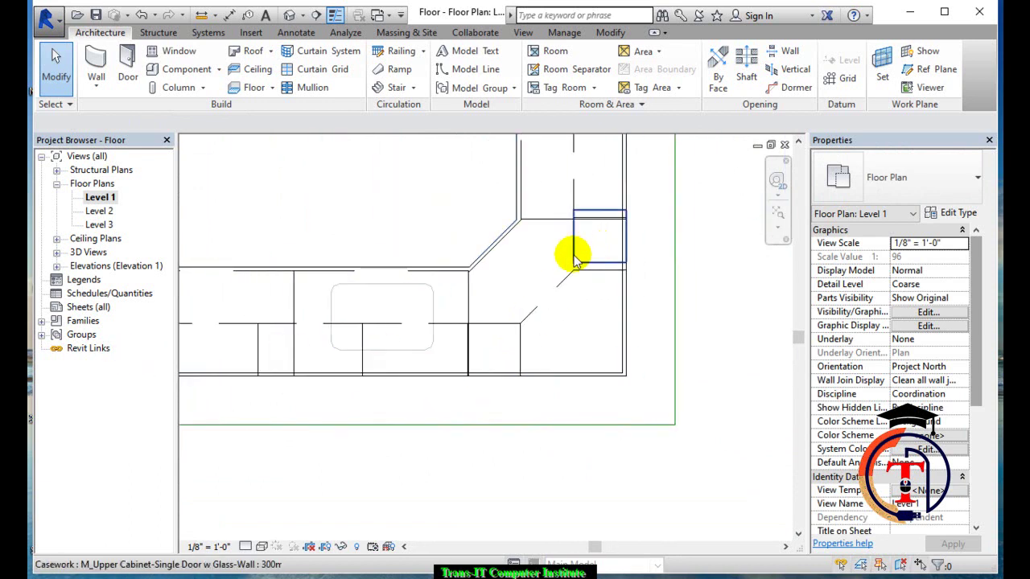
click(574, 258)
Use Create Similar (CS) to place another upper cabinet at the counter run's left end
key(c)
key(s)
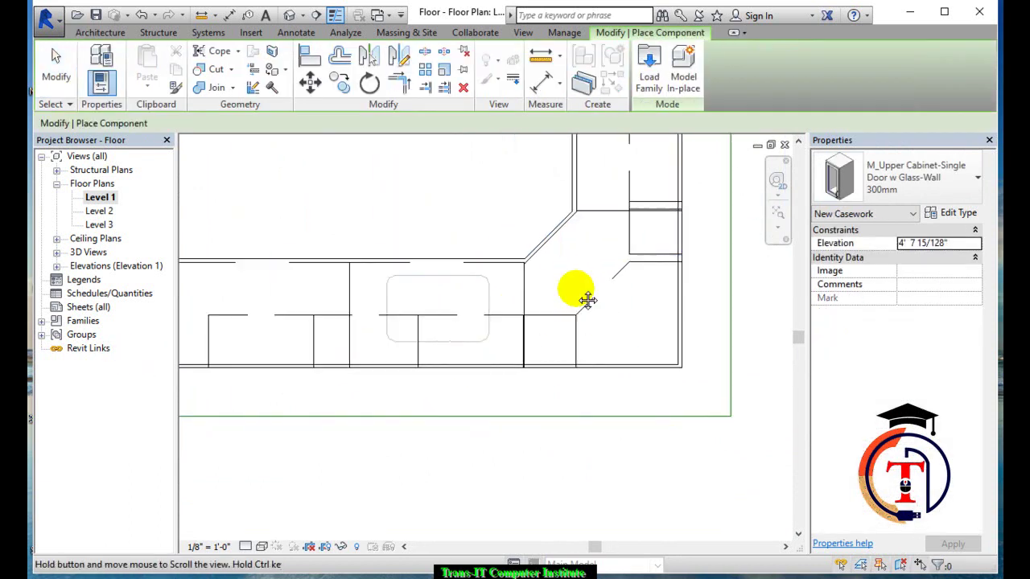
middle_drag(587, 294, 460, 298)
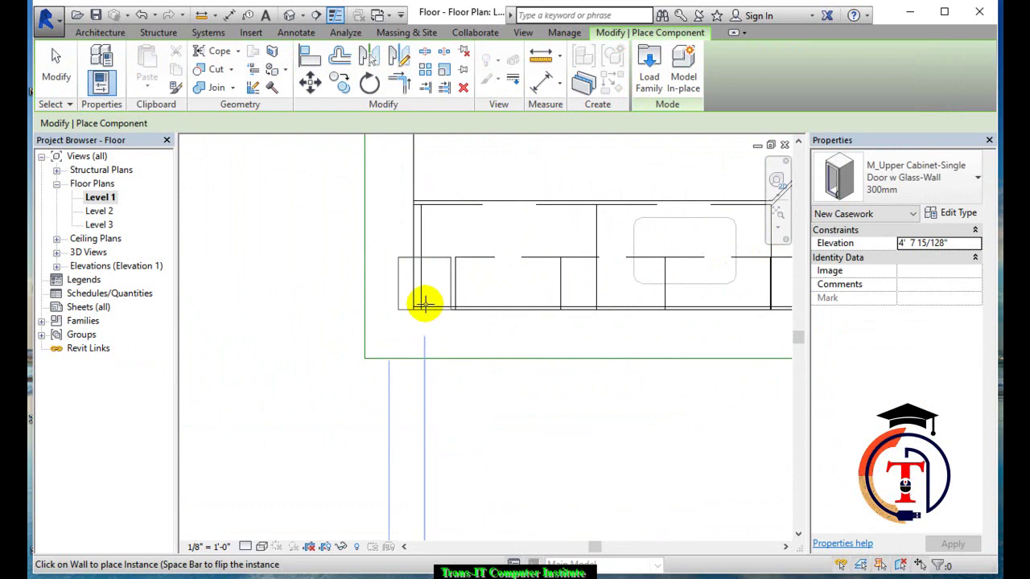
click(424, 303)
key(Escape)
key(Escape)
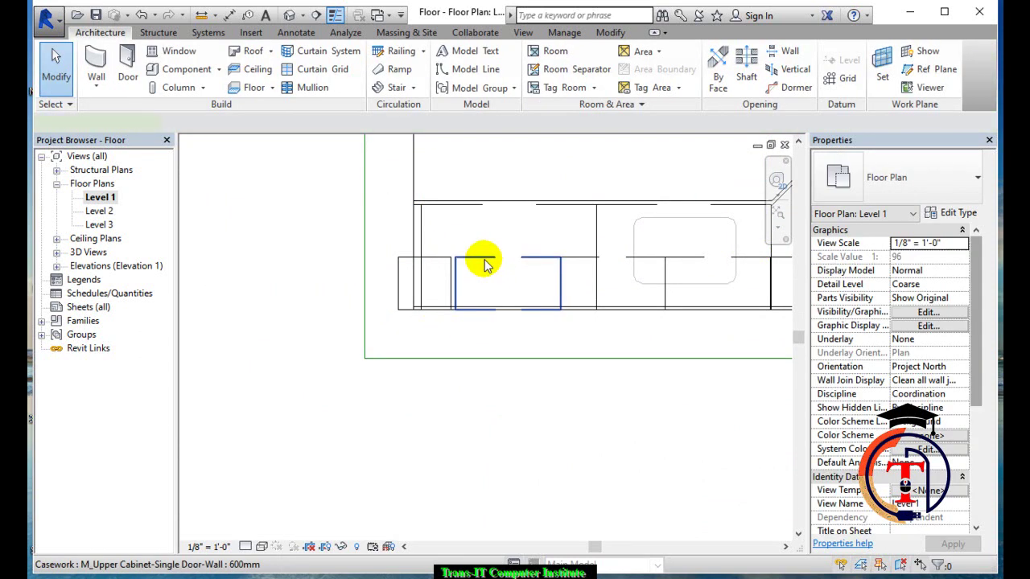
Change the 600mm upper cabinet to the 300mm size
click(483, 266)
click(921, 187)
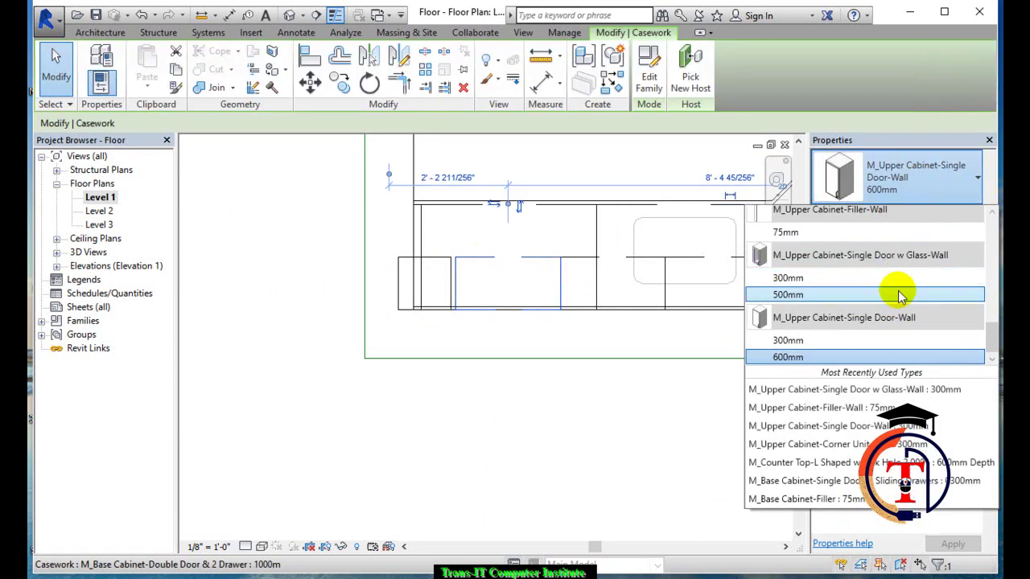
click(830, 341)
click(542, 338)
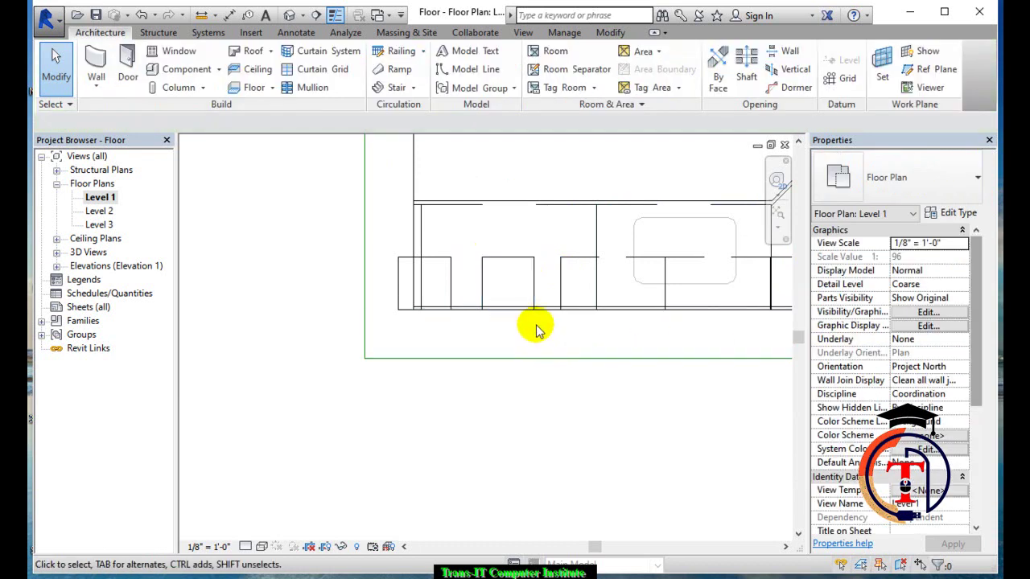
Align the upper cabinet's edge to the chosen reference edge
key(a)
key(l)
click(561, 285)
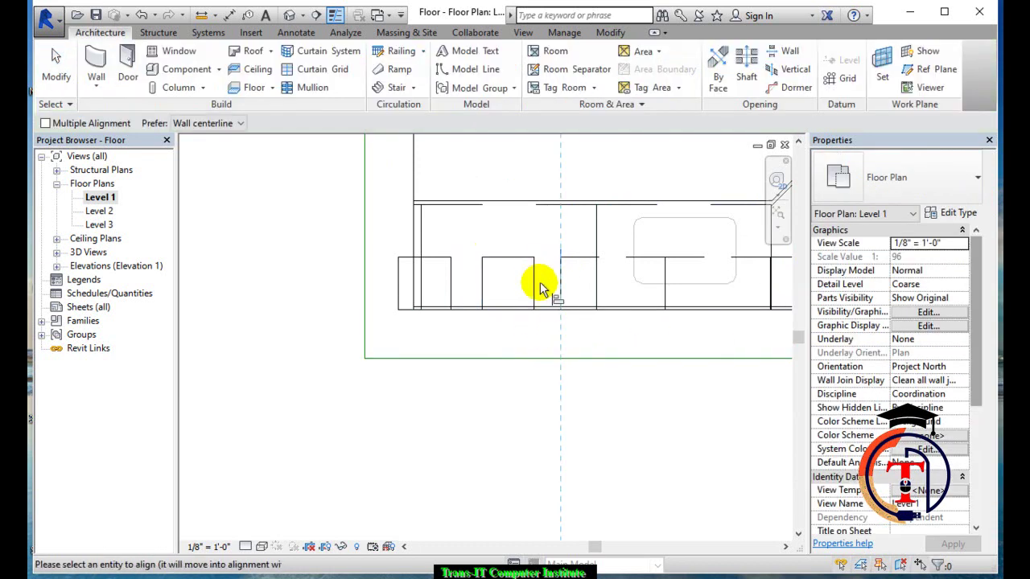
click(506, 283)
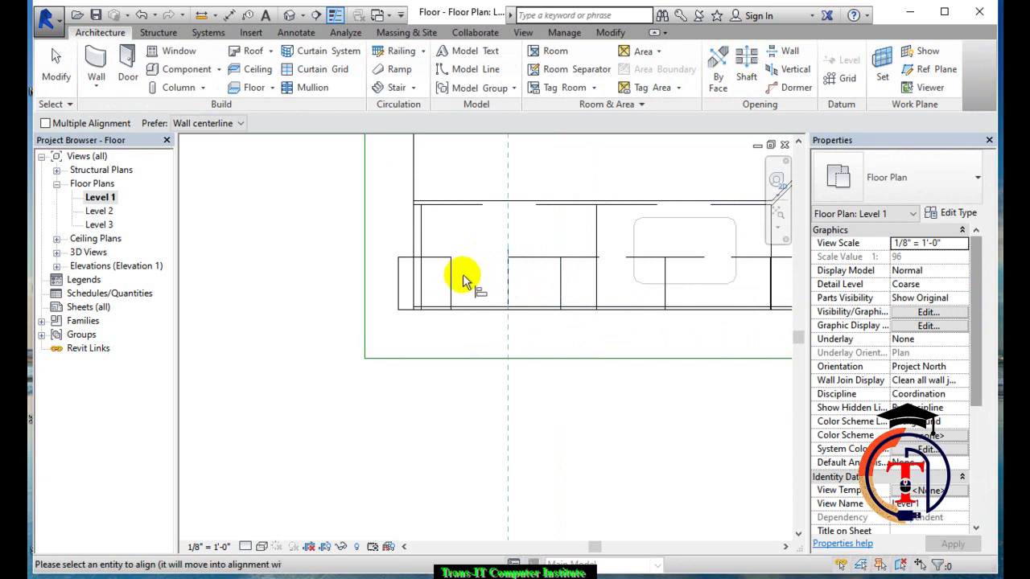
click(454, 278)
scroll(455, 278, up, 4)
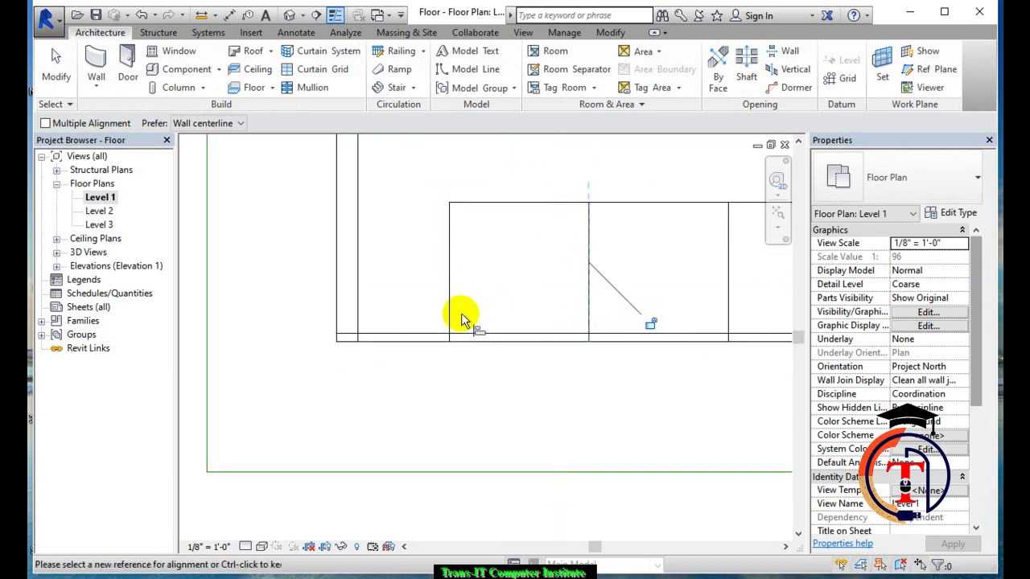
key(Escape)
key(Escape)
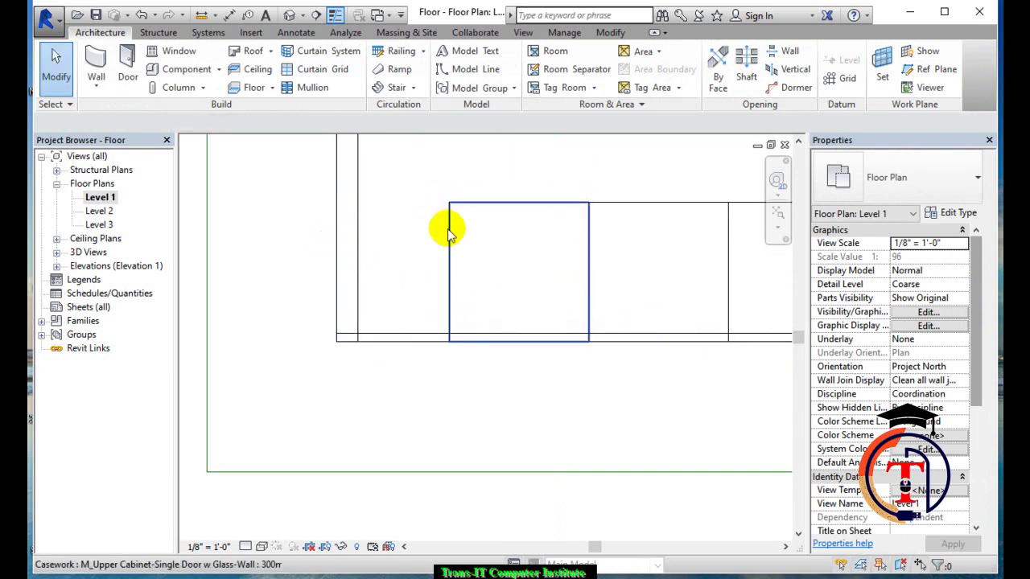
click(454, 233)
click(530, 321)
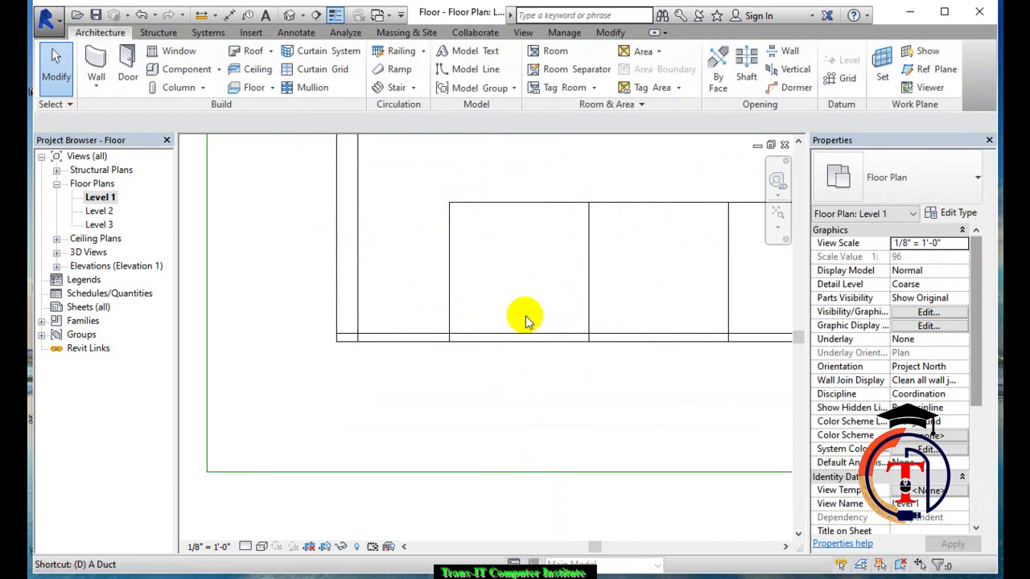
Start an aligned dimension from the left wall
key(i)
click(451, 291)
scroll(391, 322, up, 3)
scroll(379, 330, down, 2)
Cancel the dimension and place a copy of the upper cabinet against the wall with Create Similar
middle_drag(402, 341, 414, 371)
scroll(403, 361, up, 2)
scroll(311, 363, up, 1)
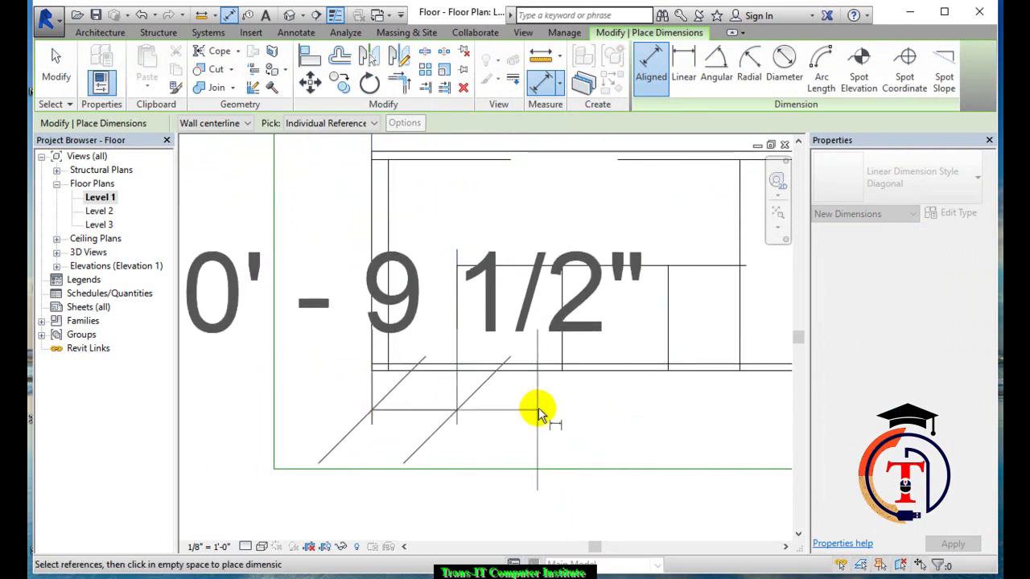
key(Escape)
key(Escape)
scroll(478, 463, up, 1)
click(453, 306)
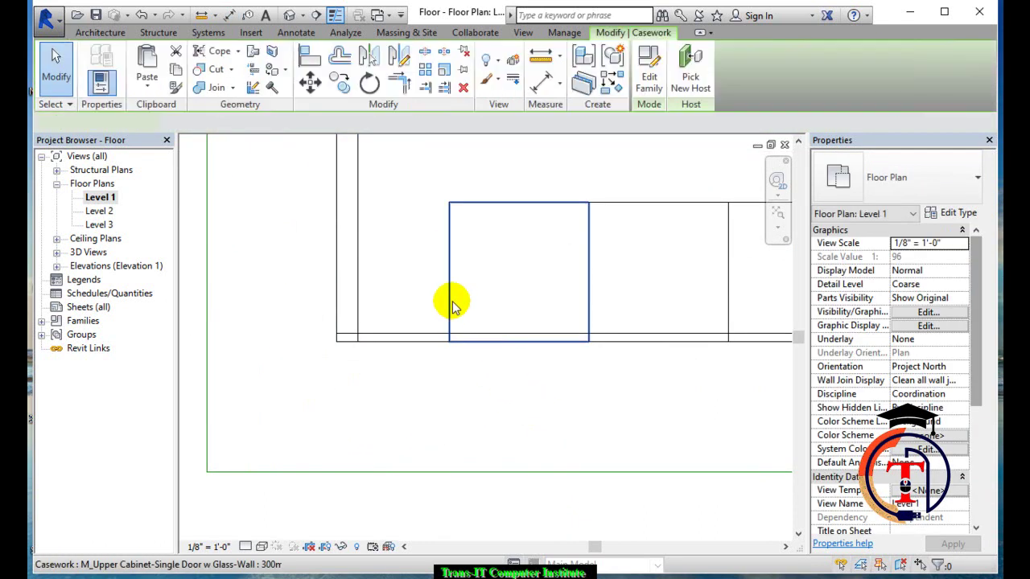
key(c)
key(s)
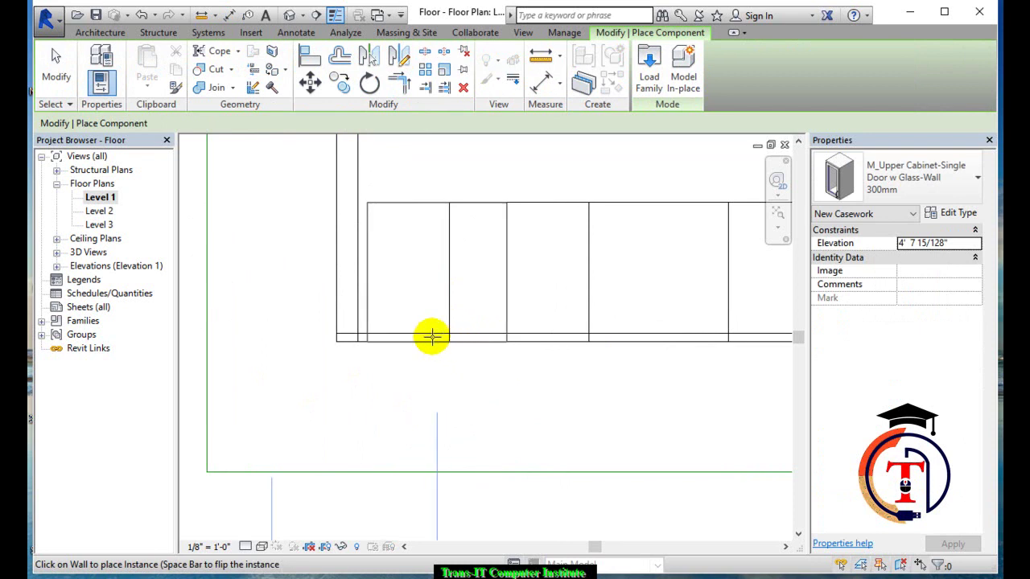
click(382, 342)
key(Escape)
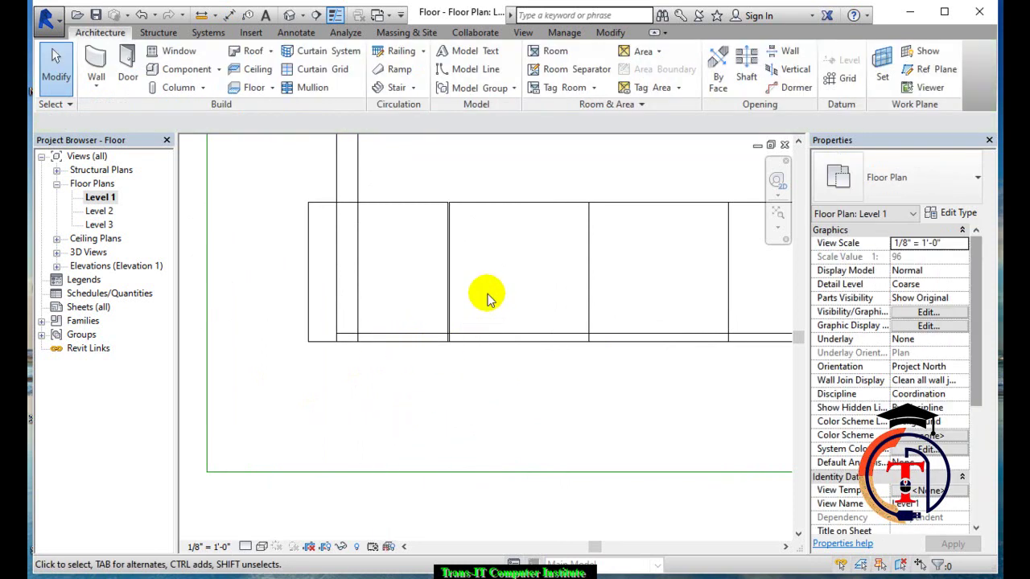
Remove the extra upper cabinet that was just placed
key(l)
scroll(459, 285, up, 3)
scroll(451, 230, down, 2)
scroll(464, 294, down, 1)
middle_drag(464, 295, 487, 368)
key(Escape)
click(436, 301)
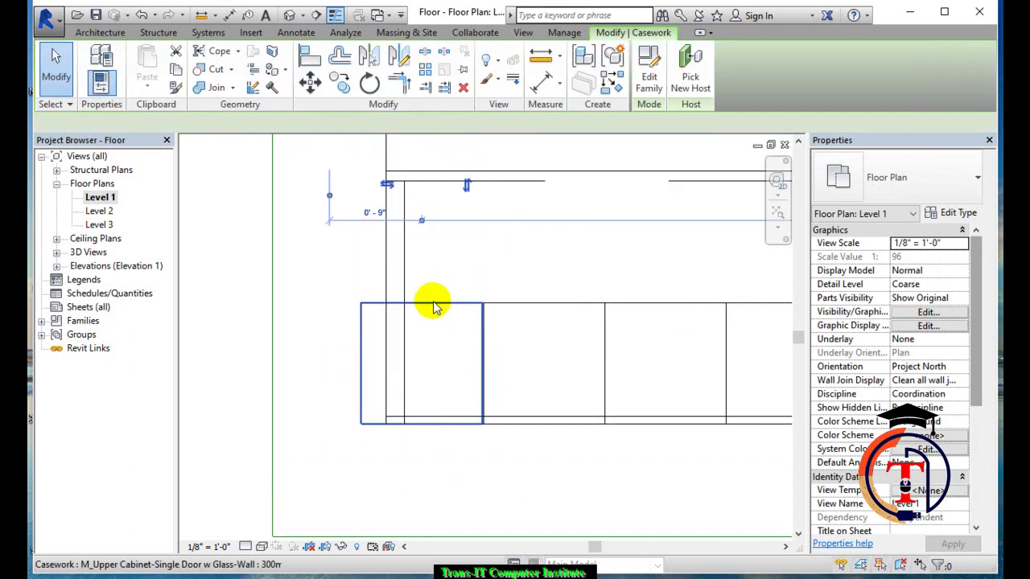
key(ctrl+z)
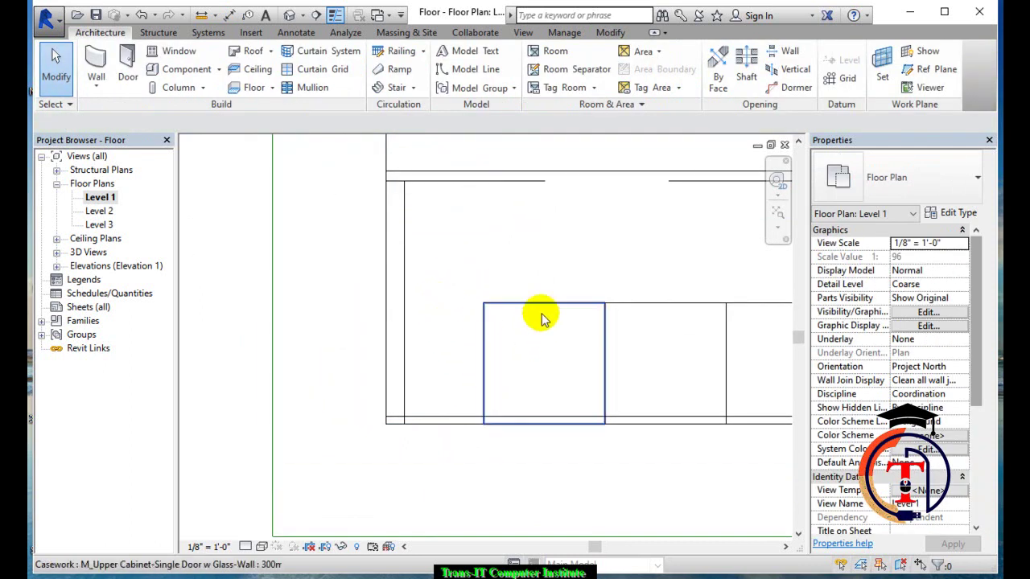
Place a 75mm M_Upper Cabinet-Filler-Wall against the left wall beside the glass-door cabinet
click(542, 319)
key(c)
key(s)
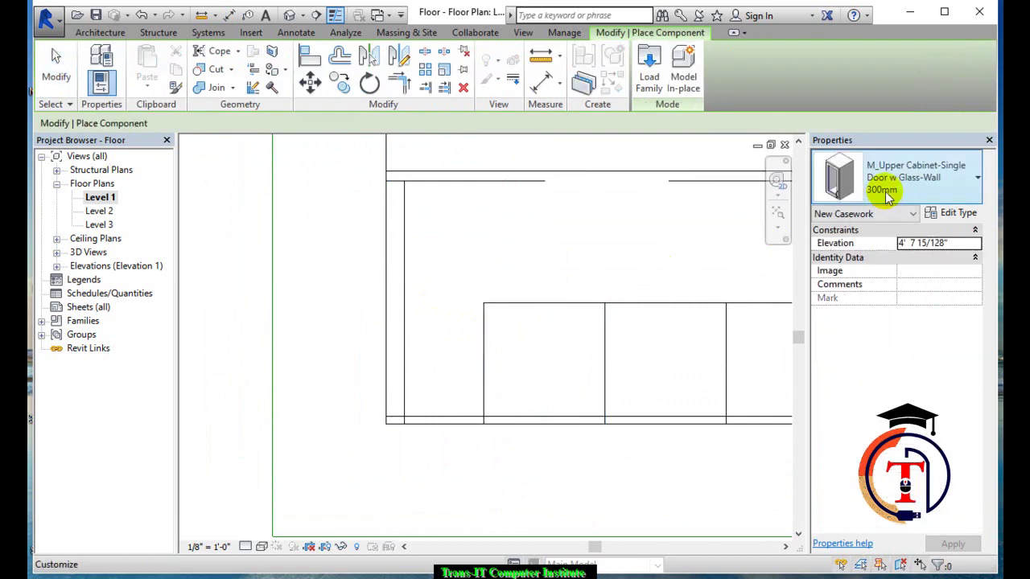
click(889, 197)
click(874, 305)
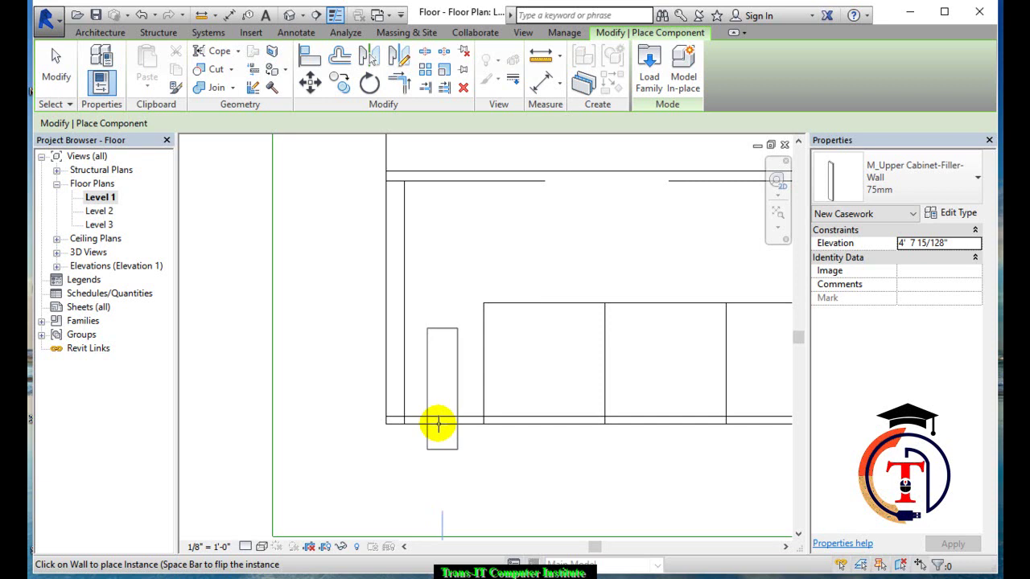
click(439, 424)
key(Escape)
key(Escape)
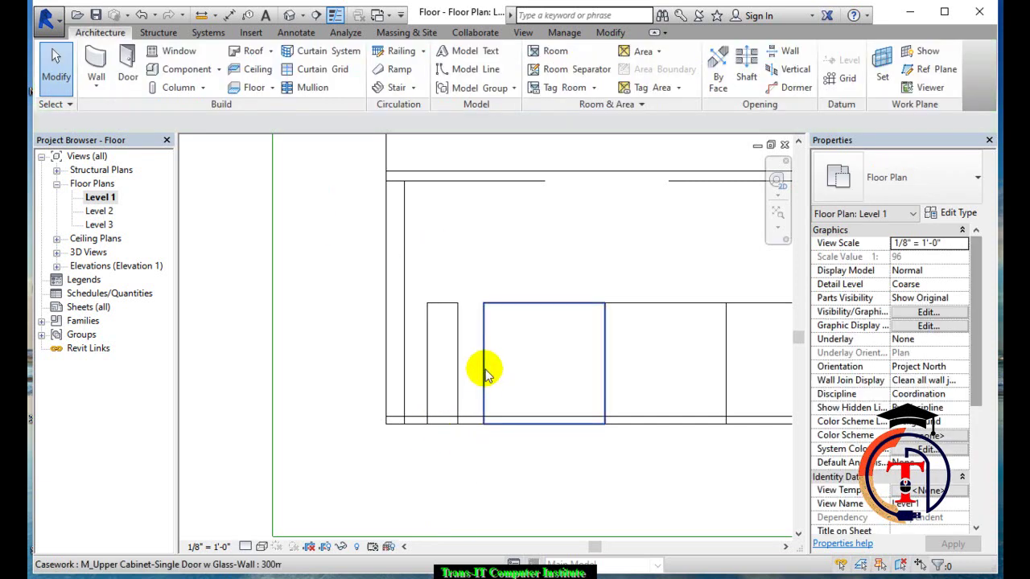
click(485, 373)
click(953, 212)
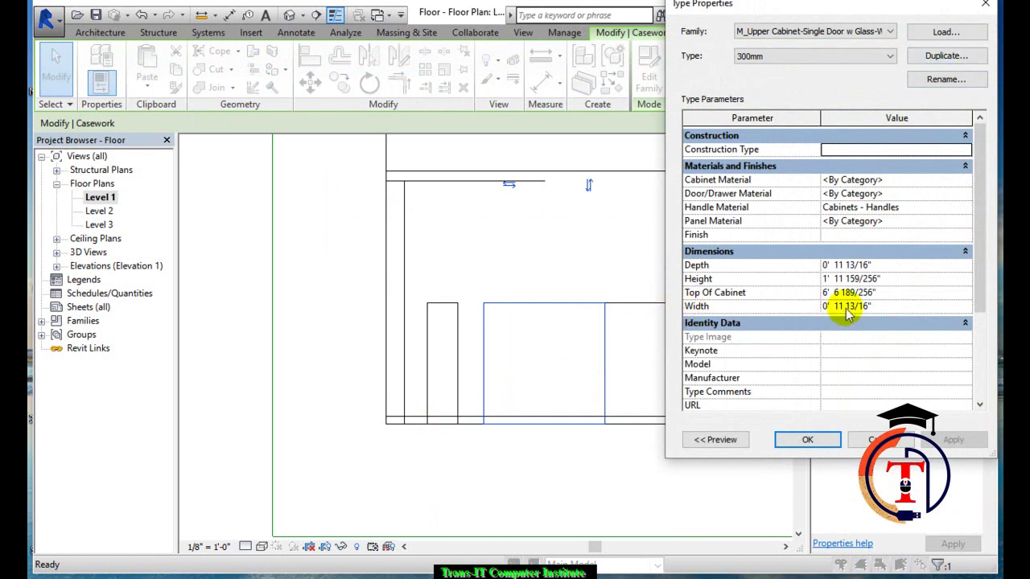
Duplicate the glass-door cabinet type as 1'6" and set its Width to 1' 6"
click(946, 56)
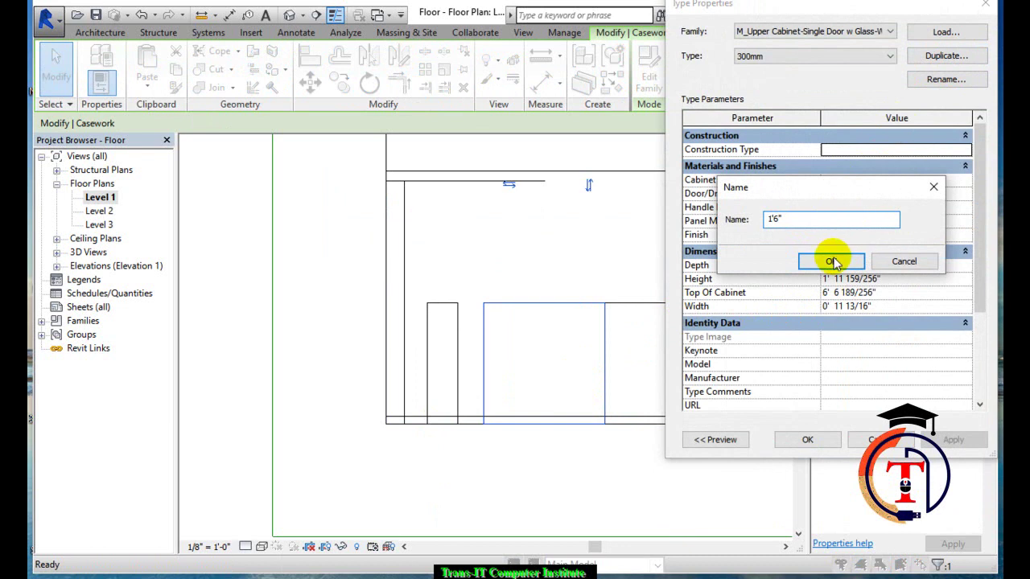
click(834, 262)
click(893, 308)
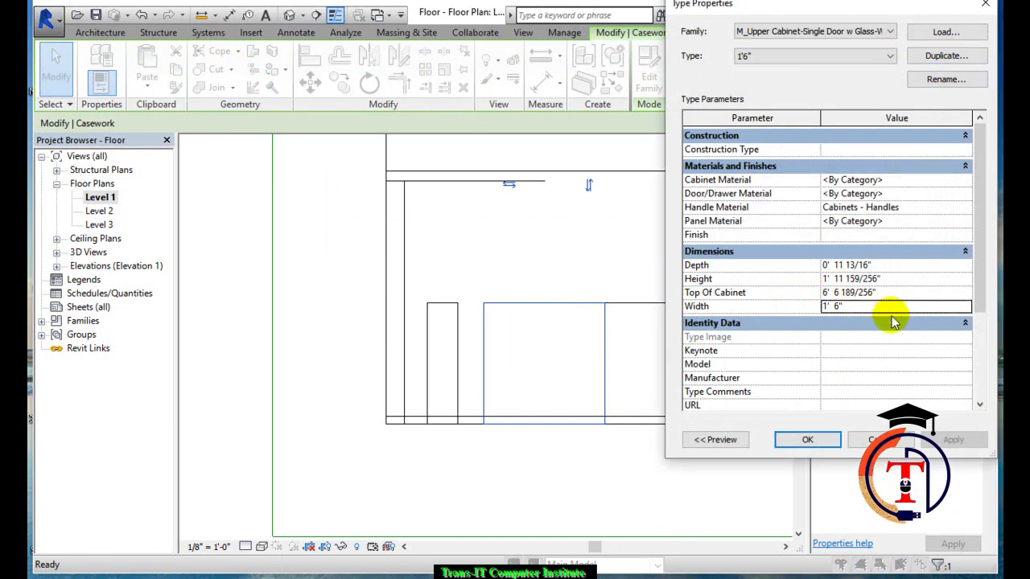
click(808, 440)
Delete the old filler piece and align the upper cabinet edge to the reference line
key(Escape)
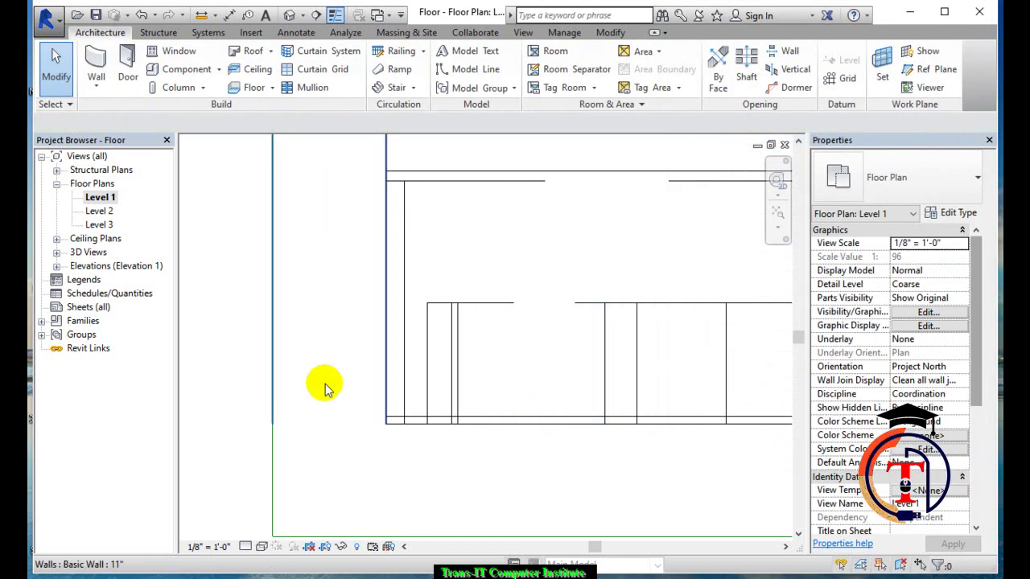
click(429, 405)
key(Delete)
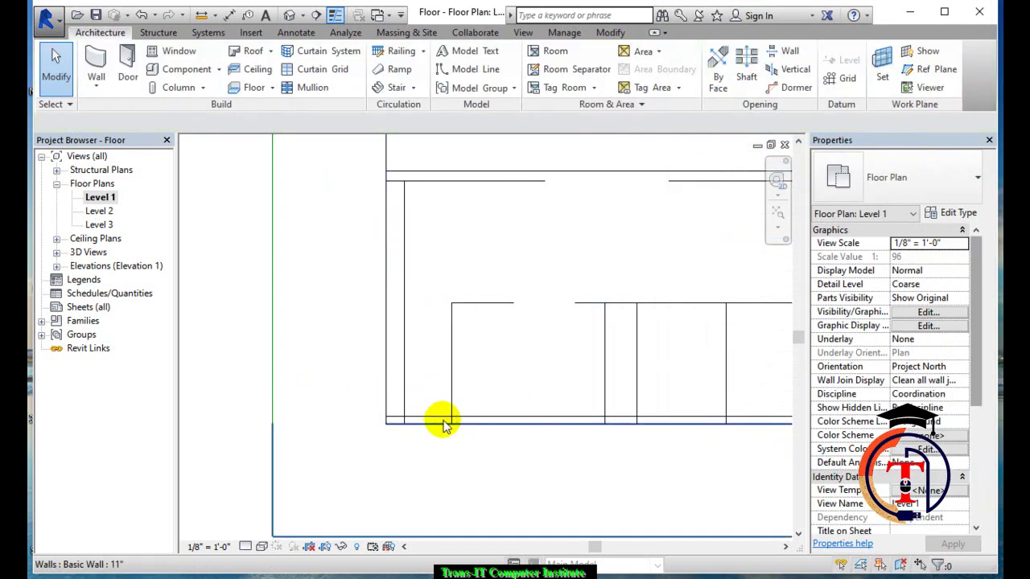
key(a)
key(l)
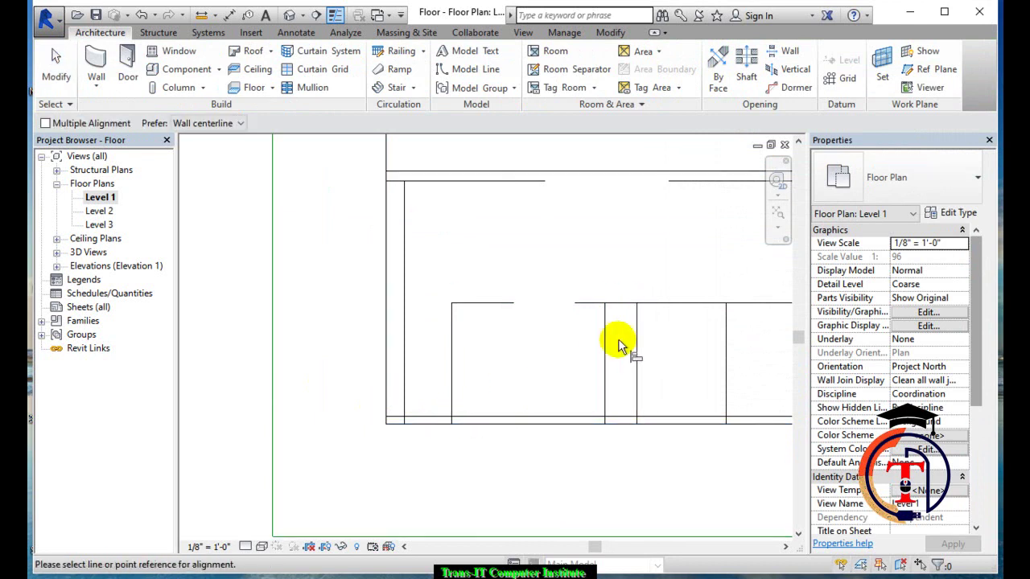
click(607, 346)
click(637, 348)
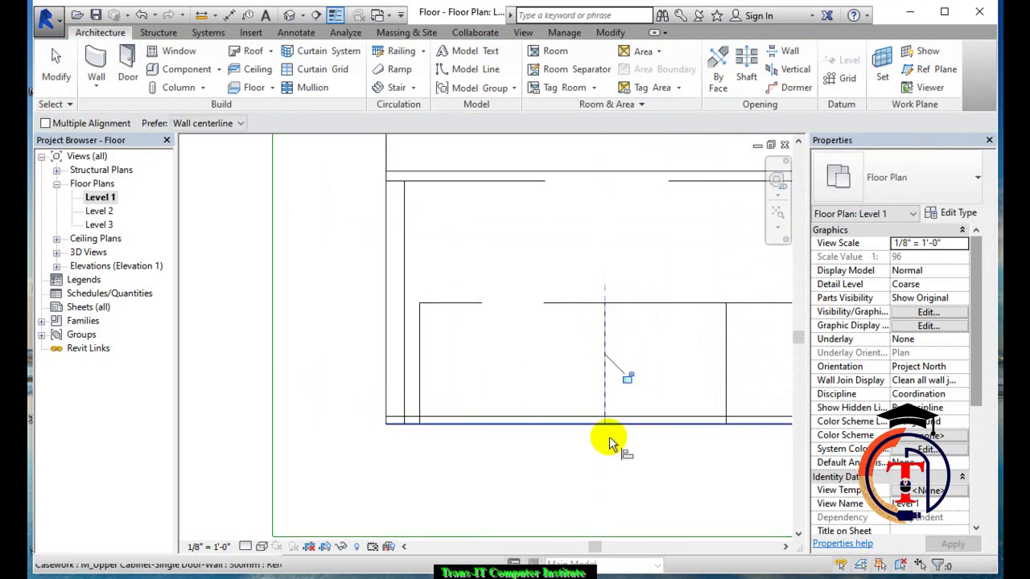
key(Escape)
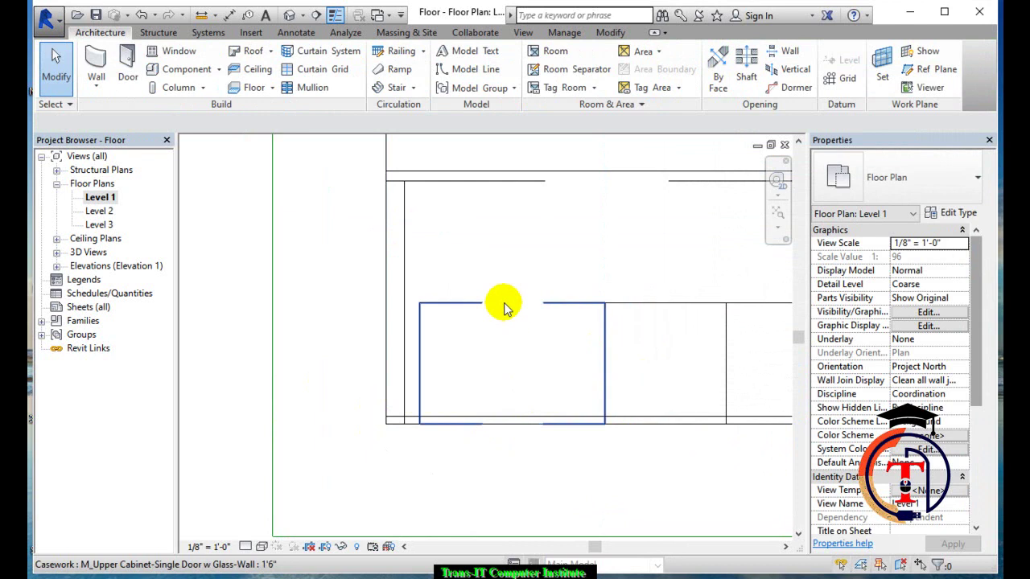
Place a 75mm upper filler against the left wall, like the existing upper cabinet
click(505, 304)
key(c)
key(s)
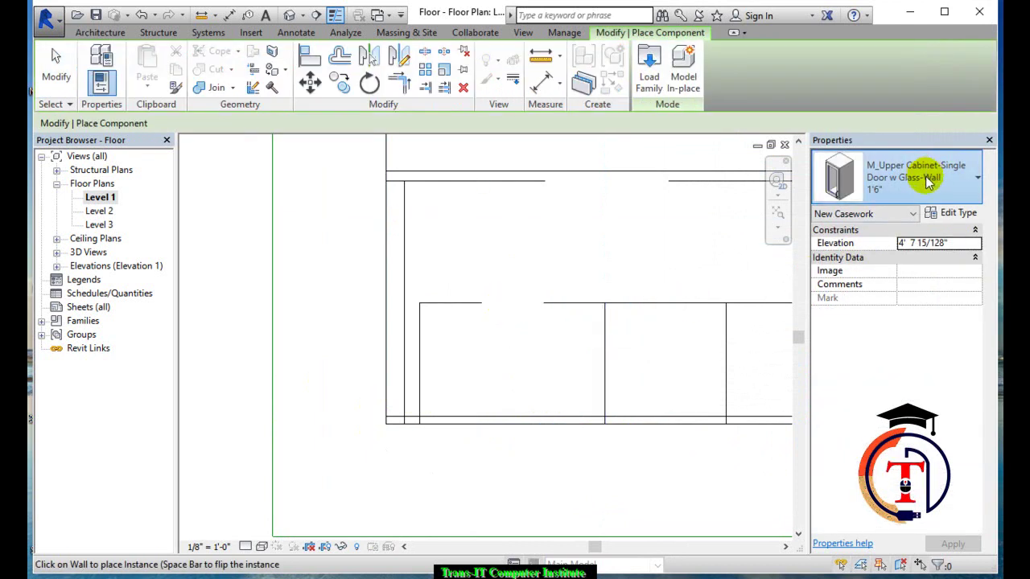
click(926, 177)
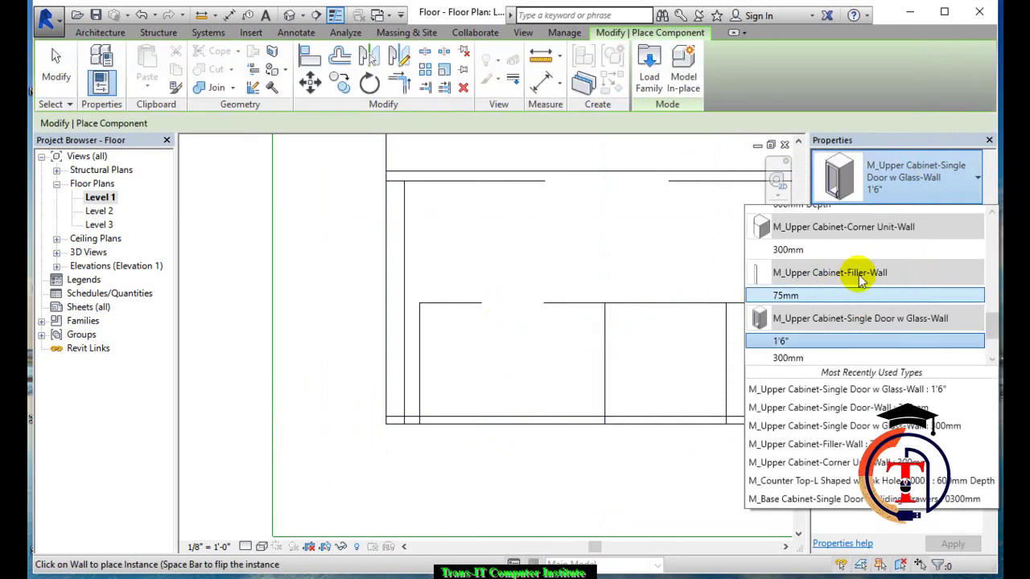
click(795, 296)
scroll(434, 385, up, 2)
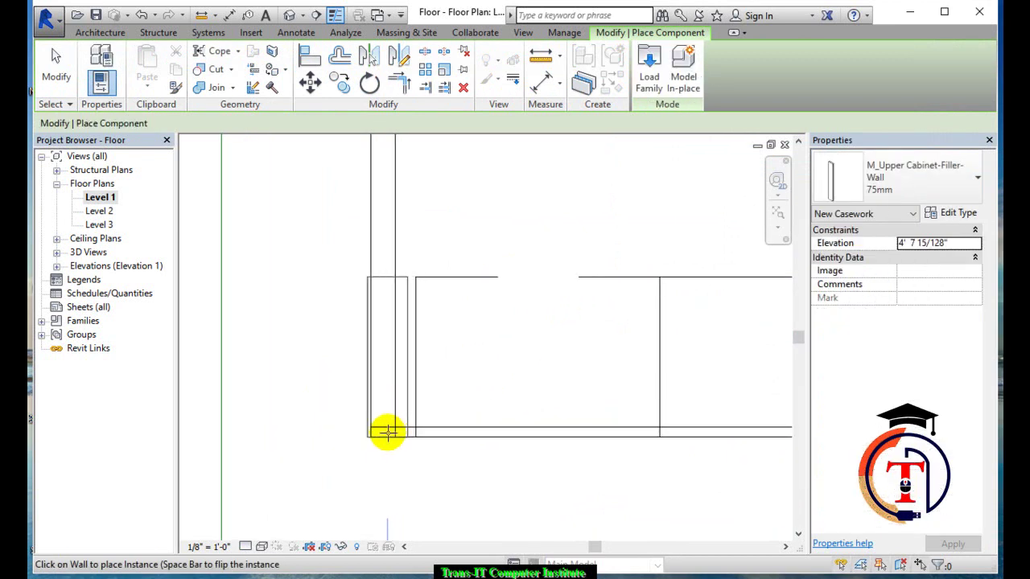
click(433, 361)
key(Escape)
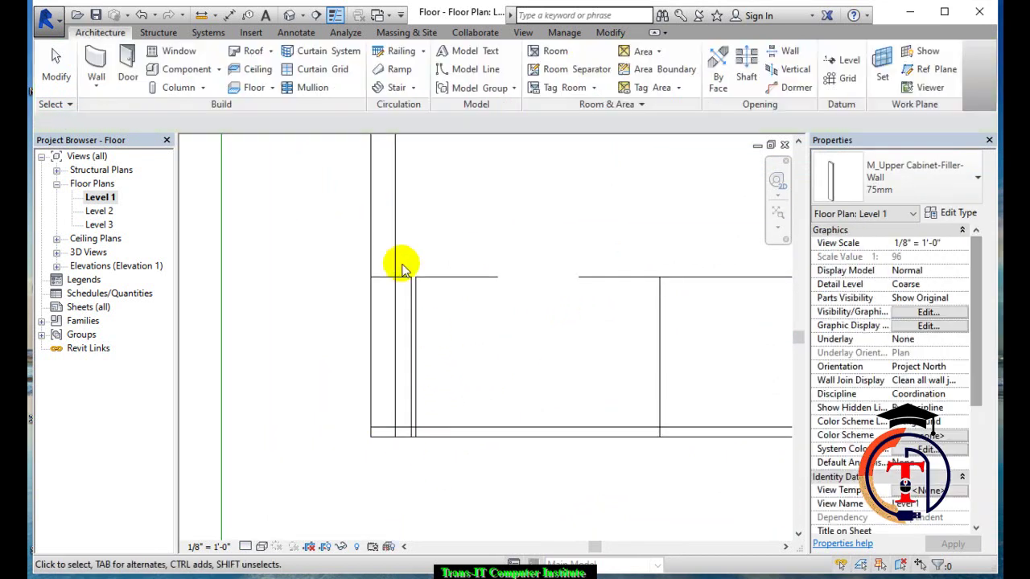
Zoom to the wall corner and align the new filler's edge to the wall line
click(407, 281)
scroll(419, 370, up, 2)
middle_drag(414, 375, 478, 458)
scroll(471, 446, down, 1)
scroll(462, 378, down, 1)
scroll(455, 370, down, 1)
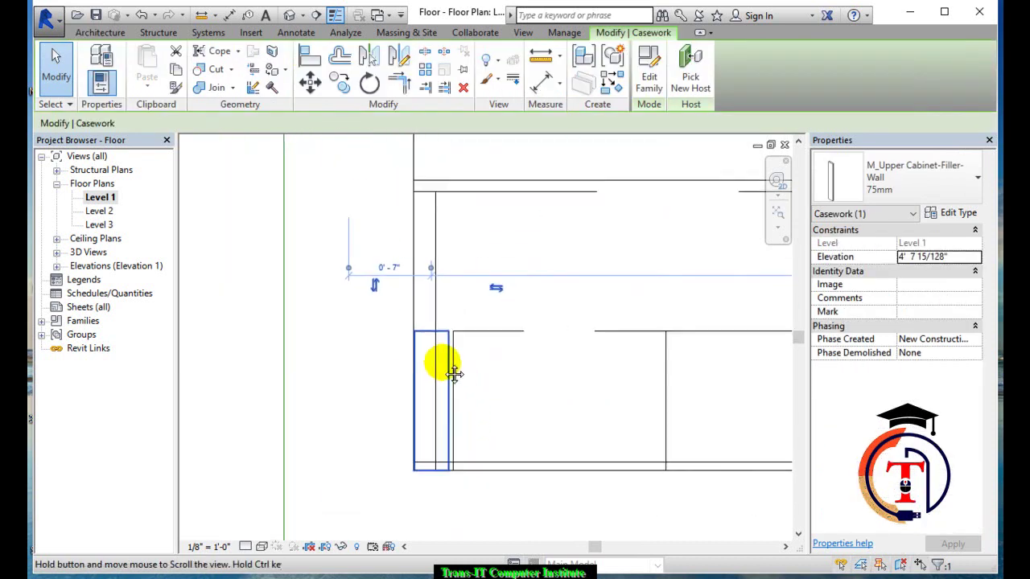
scroll(443, 358, down, 1)
scroll(435, 348, up, 1)
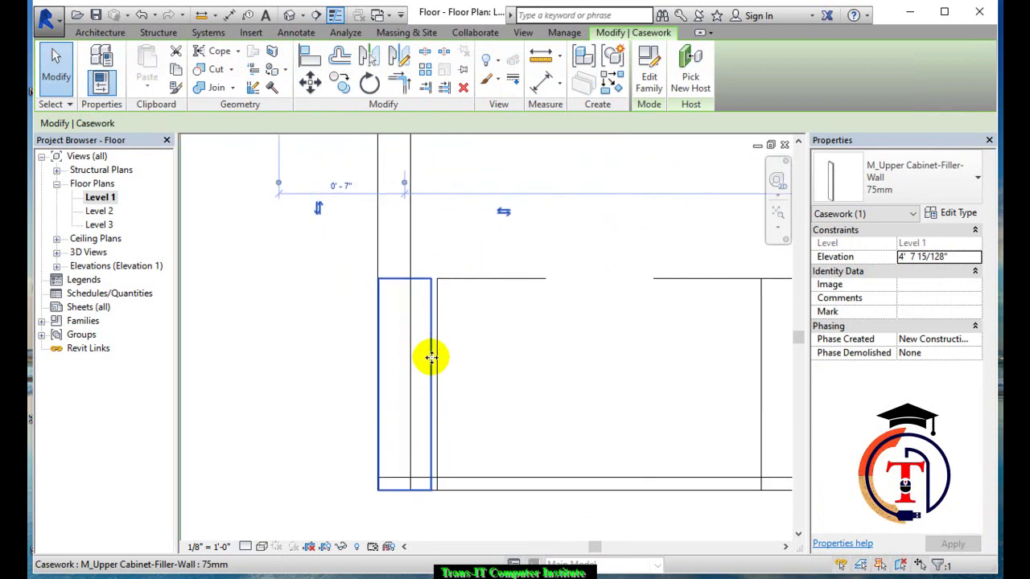
click(294, 362)
click(430, 299)
scroll(420, 360, up, 2)
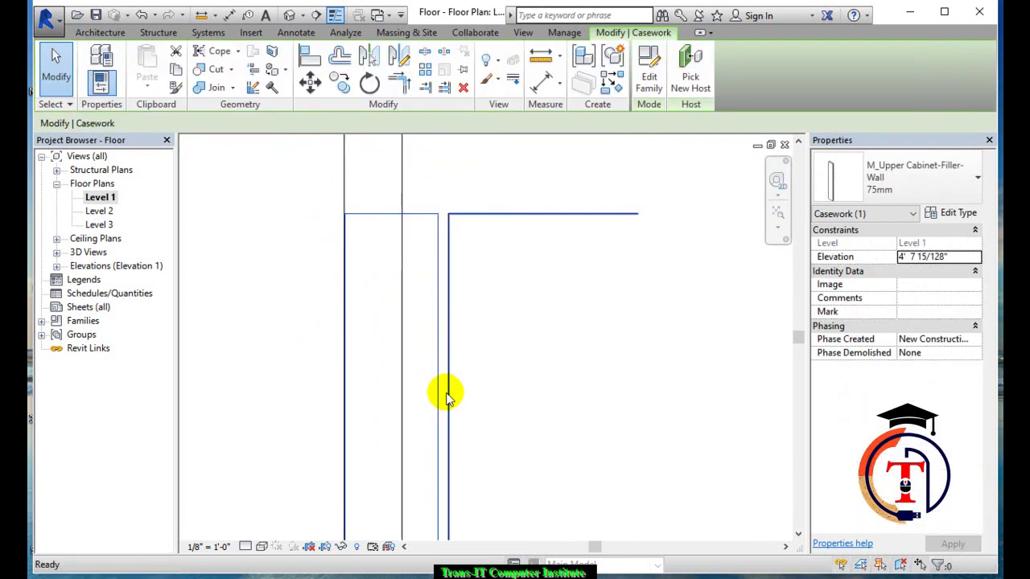
key(a)
key(l)
click(450, 384)
click(439, 389)
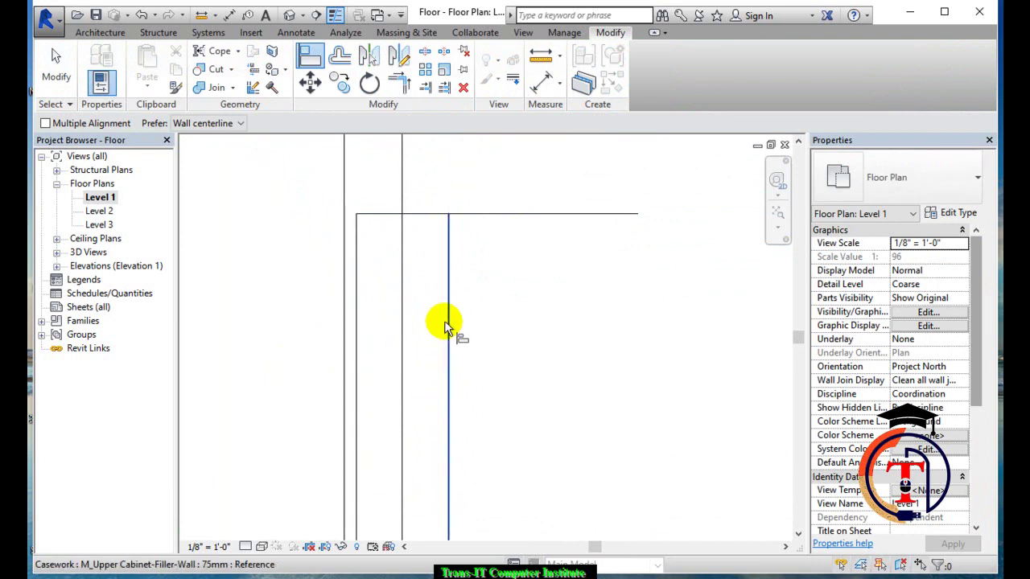
key(Escape)
key(Escape)
key(Escape)
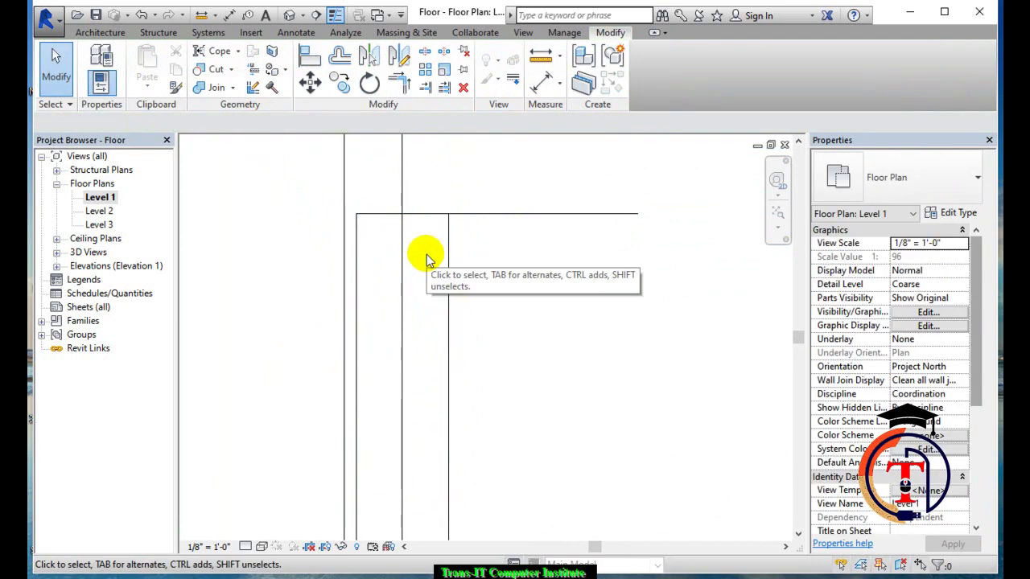
Check the filler's position at the corner with an aligned dimension
key(d)
key(i)
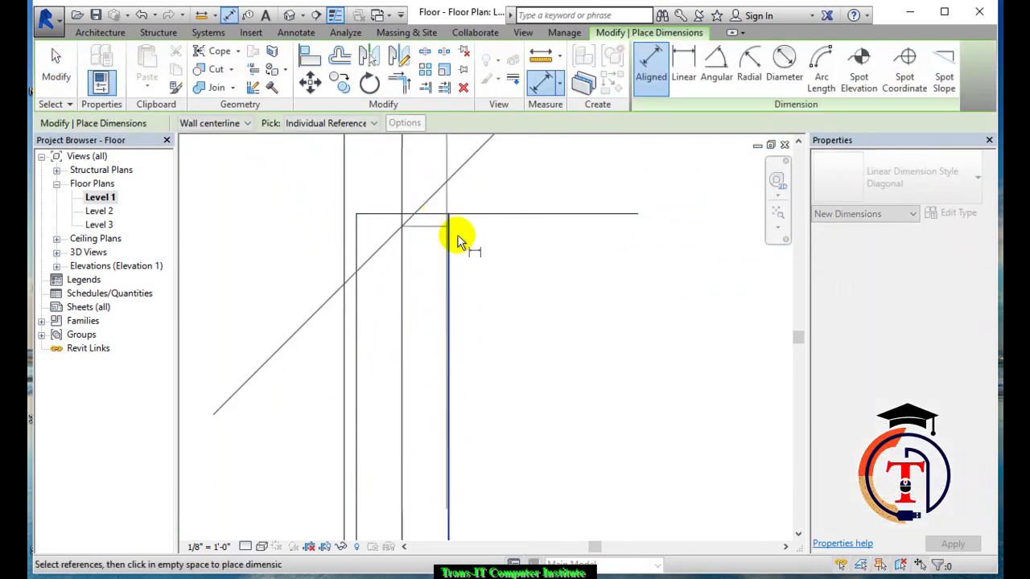
scroll(449, 249, down, 2)
mouse_move(449, 257)
middle_down()
mouse_move(459, 332)
mouse_move(437, 413)
middle_up()
scroll(437, 406, down, 1)
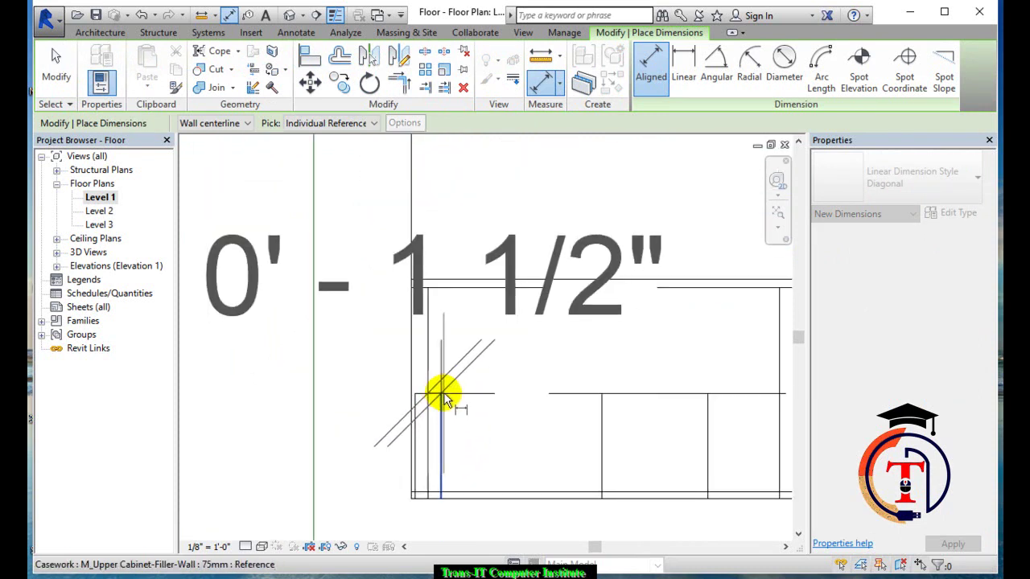
scroll(444, 396, up, 3)
key(Escape)
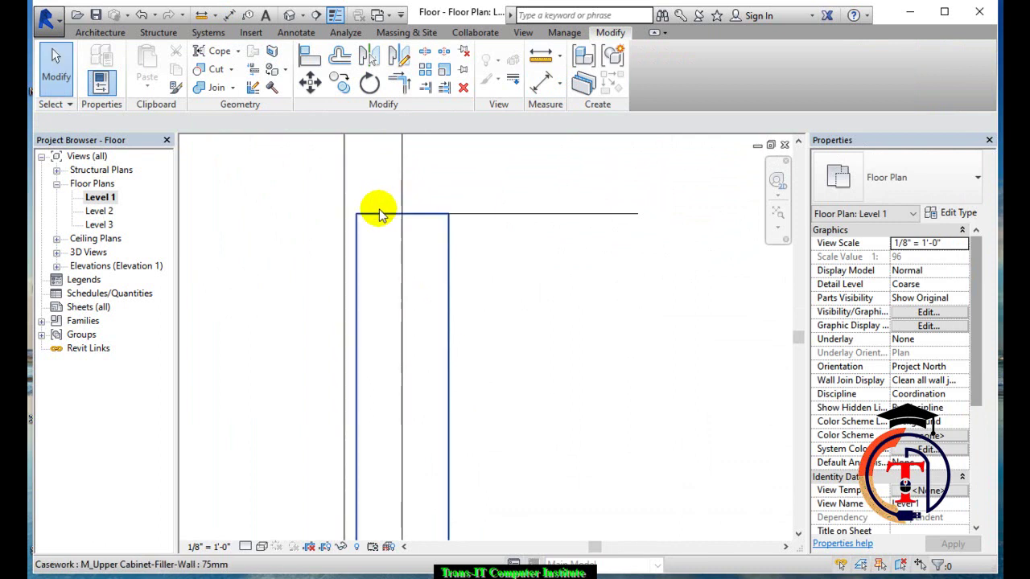
Duplicate the filler type as 1.5" with a width of 1 1/2"
click(382, 219)
click(946, 213)
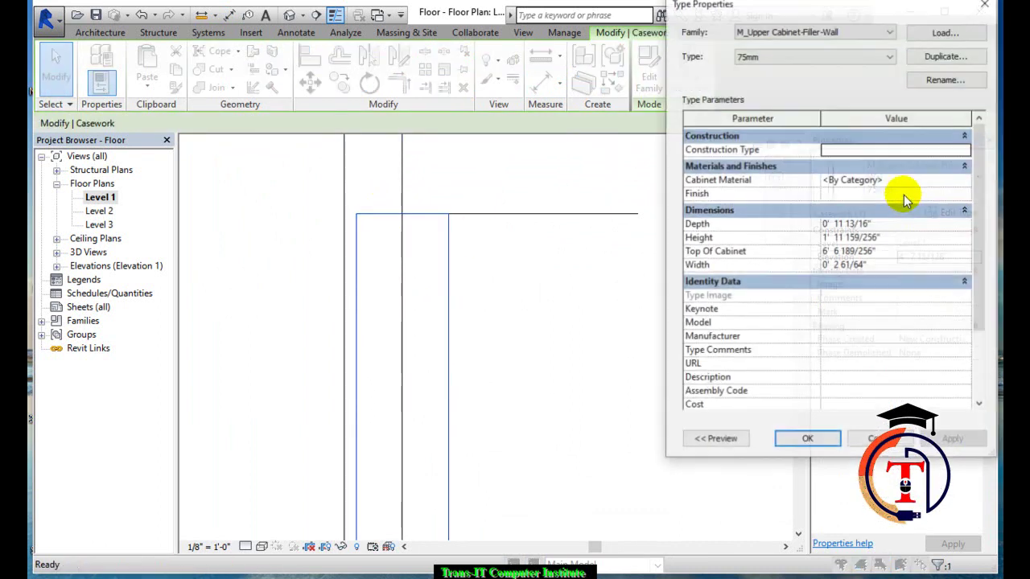
click(946, 57)
text(1.5")
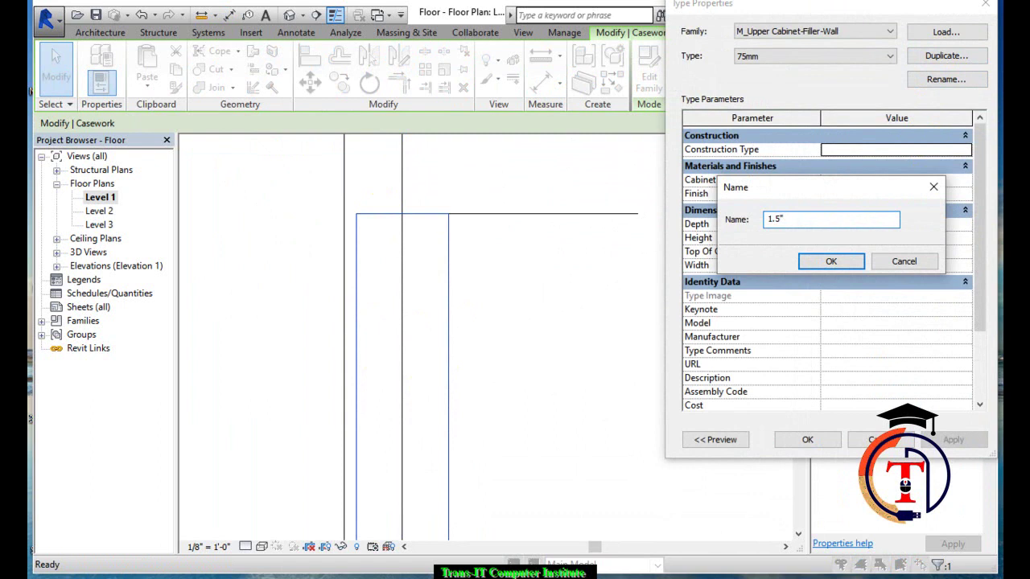
click(831, 260)
click(894, 253)
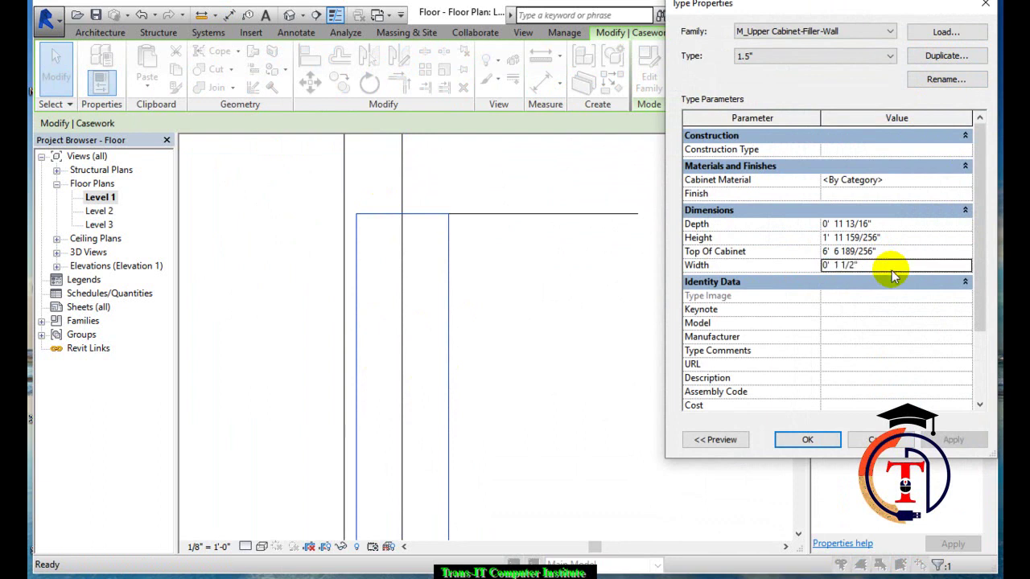
click(819, 442)
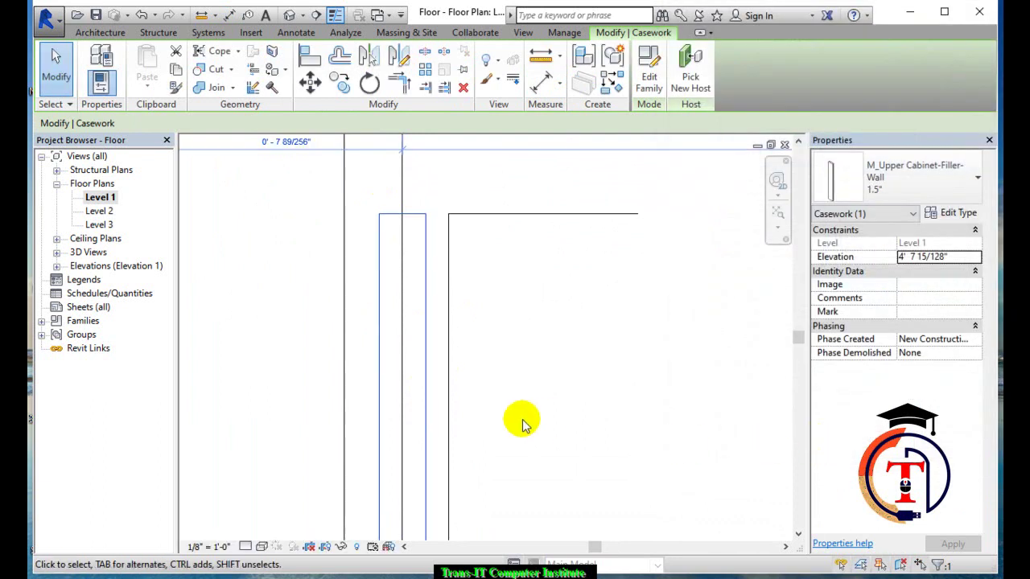
click(513, 421)
Align the filler edge to the wall line and open the Default 3D View
key(l)
click(448, 358)
click(426, 369)
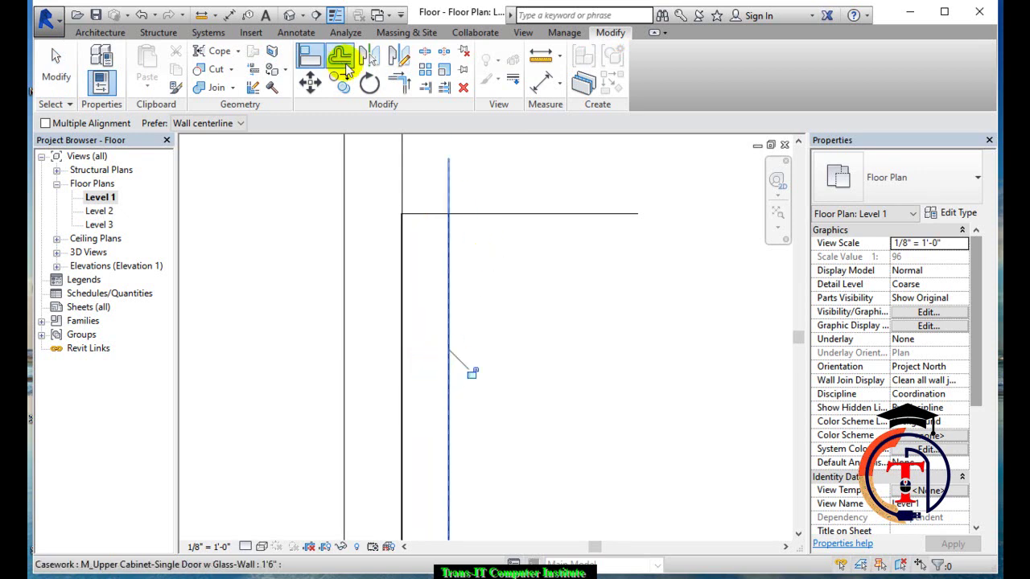
click(291, 16)
key(Escape)
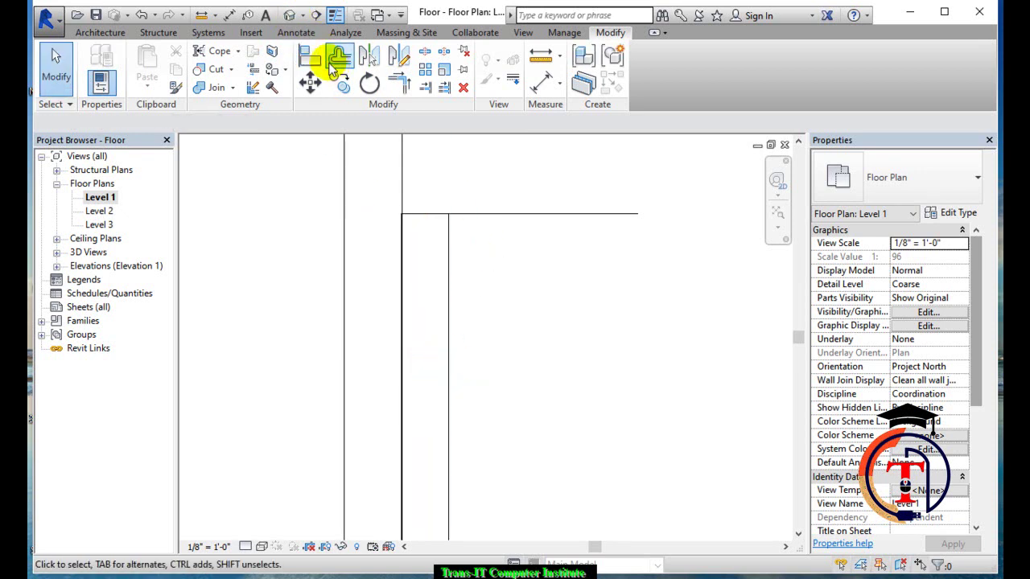
click(291, 16)
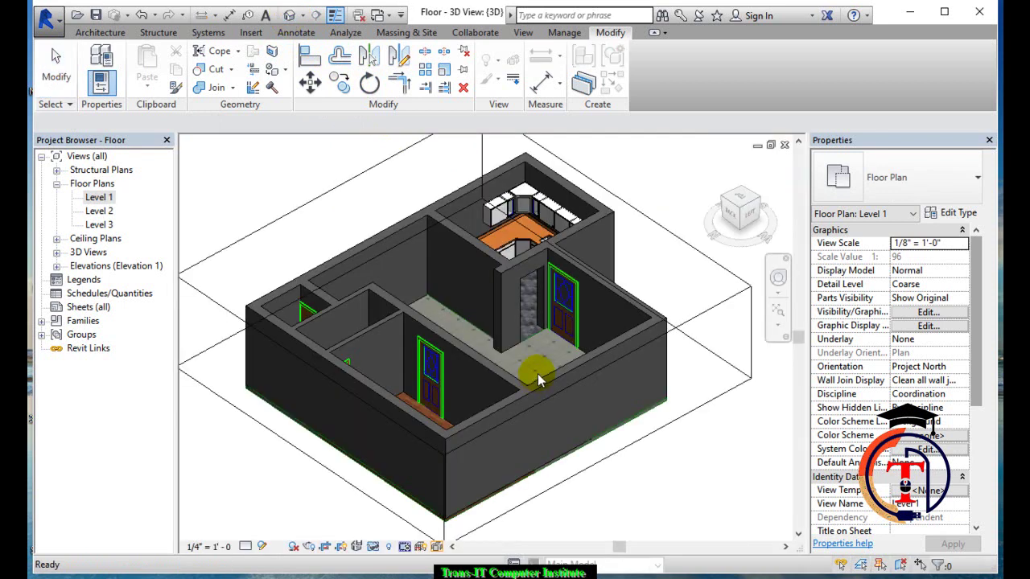
Orbit the 3D model to inspect the kitchen, then return to Level 1 at the counter corner
mouse_move(499, 207)
shift+middle_down()
mouse_move(604, 240)
mouse_move(463, 232)
mouse_move(492, 325)
mouse_move(448, 306)
mouse_move(360, 314)
mouse_move(558, 249)
mouse_move(502, 239)
mouse_move(265, 266)
shift+middle_up()
scroll(463, 233, up, 5)
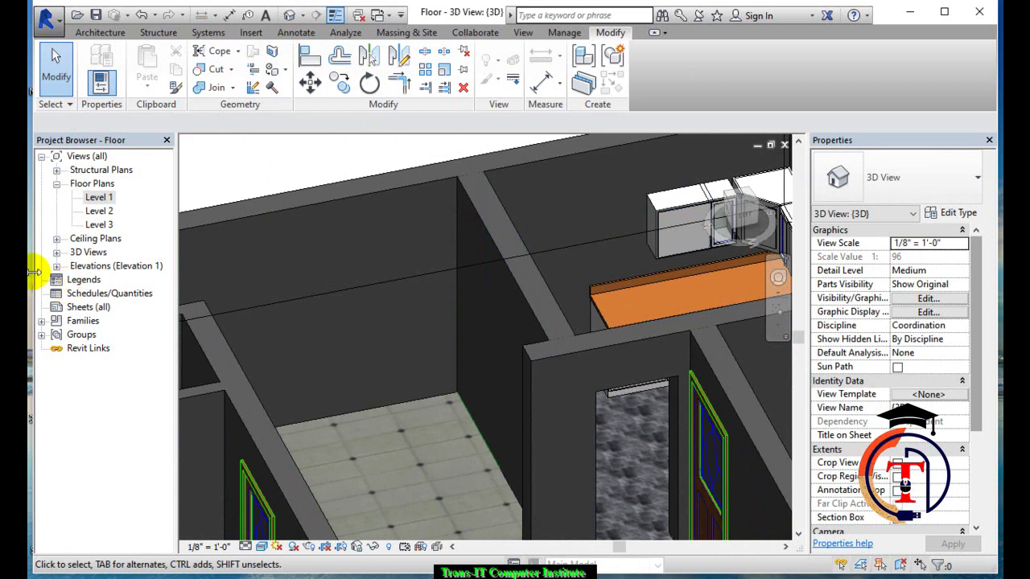
double_click(115, 201)
mouse_move(349, 387)
middle_down()
mouse_move(563, 298)
mouse_move(231, 206)
mouse_move(554, 287)
mouse_move(563, 294)
mouse_move(524, 327)
mouse_move(543, 324)
mouse_move(532, 363)
mouse_move(507, 279)
middle_up()
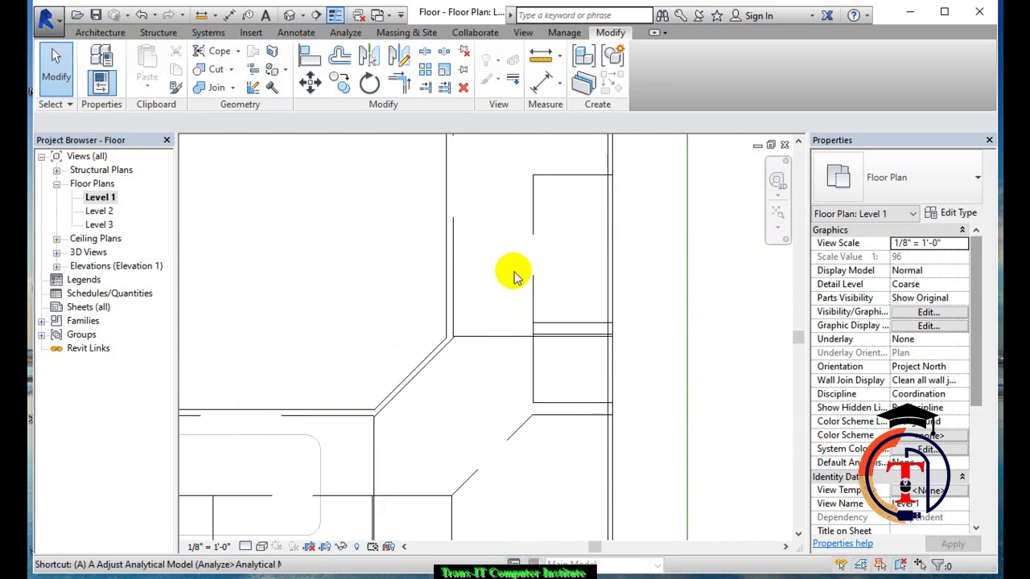
Align the counter edge to the wall line
key(l)
click(568, 418)
click(567, 403)
scroll(555, 325, up, 3)
scroll(556, 354, up, 3)
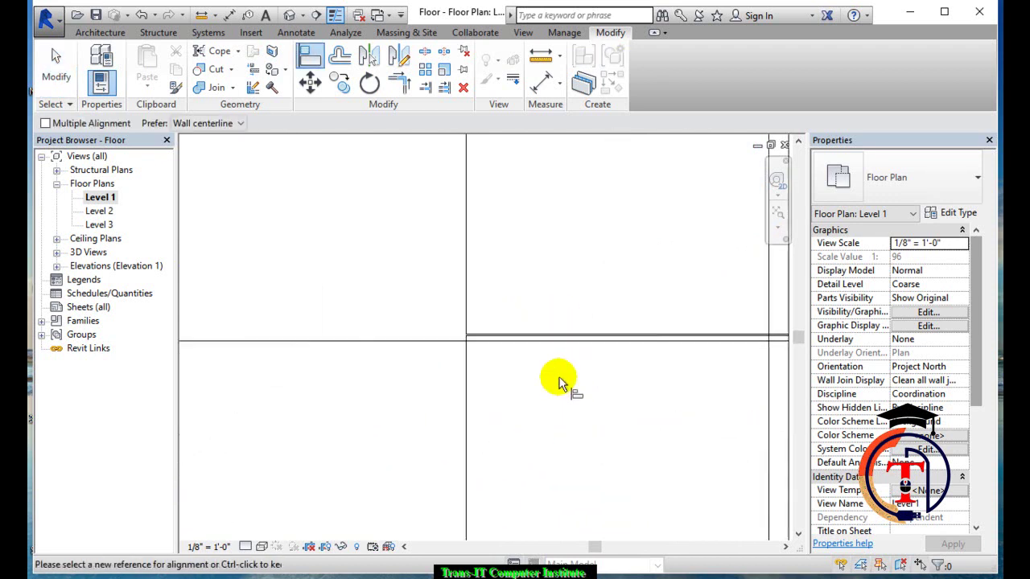
key(Escape)
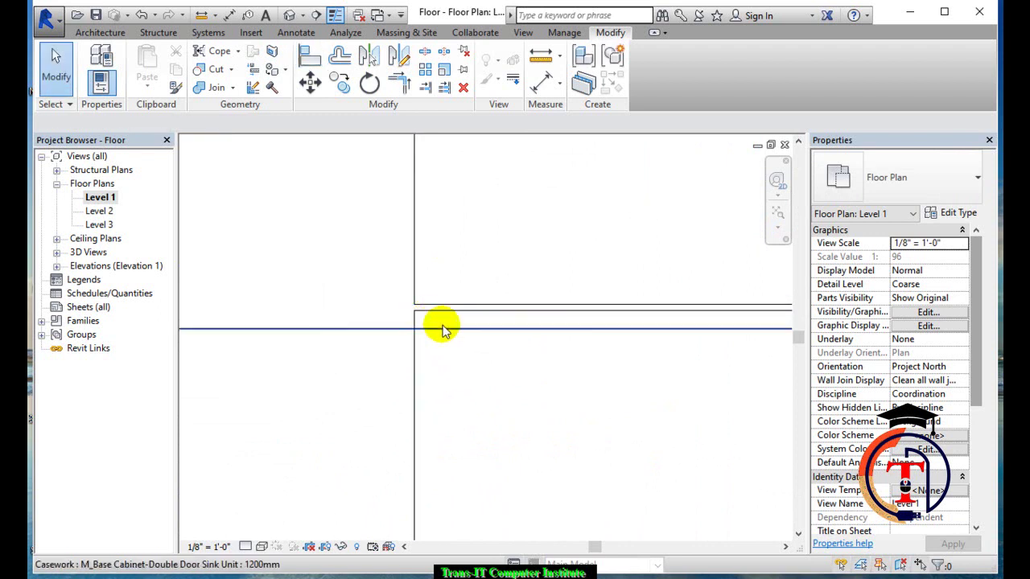
Align the upper cabinet's edge to the reference line and check the cabinet run
key(a)
key(l)
click(456, 313)
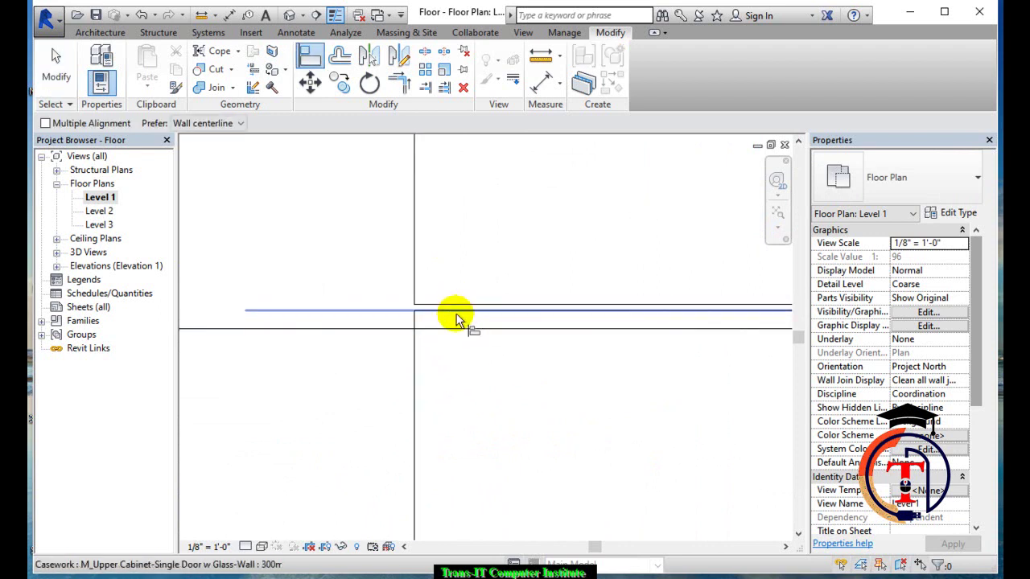
click(451, 305)
scroll(471, 340, down, 2)
middle_drag(533, 306, 513, 490)
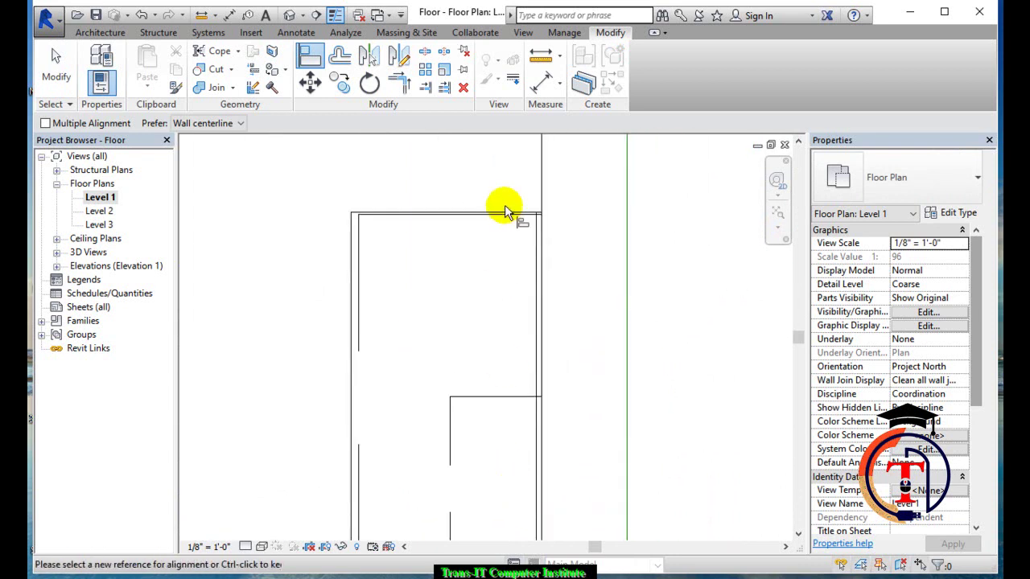
middle_drag(507, 376, 507, 367)
scroll(506, 367, down, 2)
key(Escape)
key(Escape)
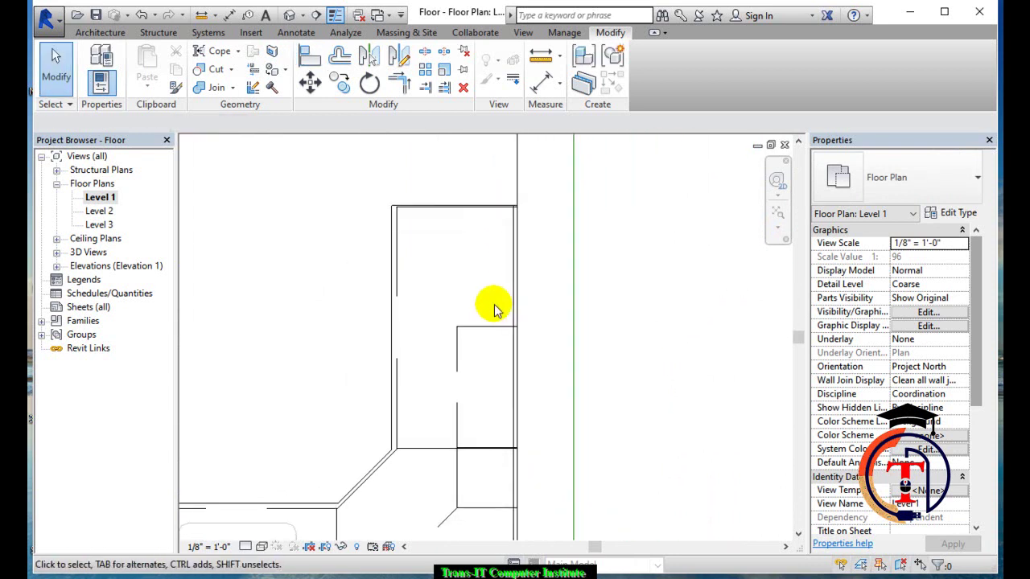
Add another 600mm upper cabinet with Create Similar and view the kitchen in 3D
click(508, 333)
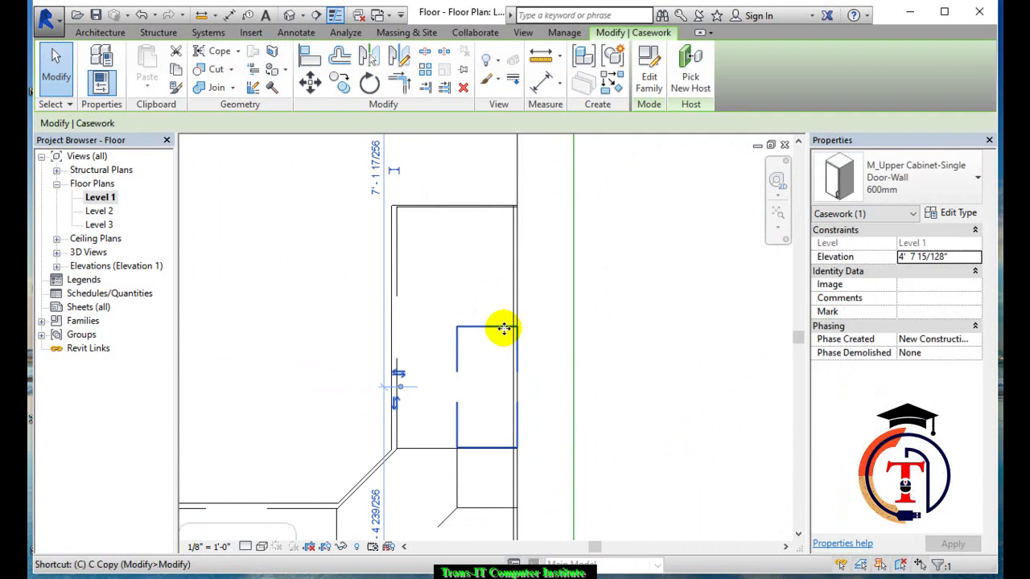
key(s)
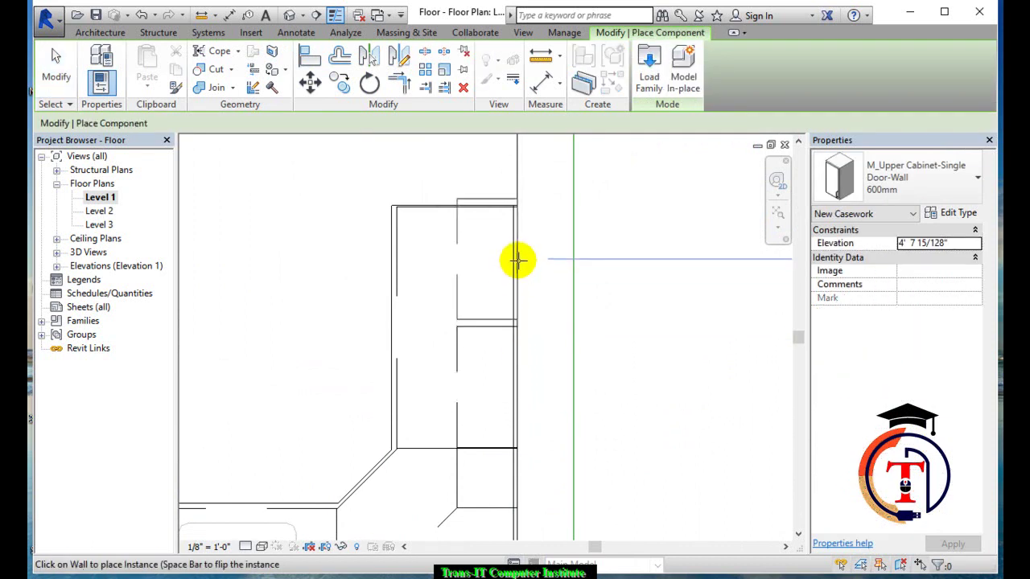
scroll(462, 338, up, 2)
key(Escape)
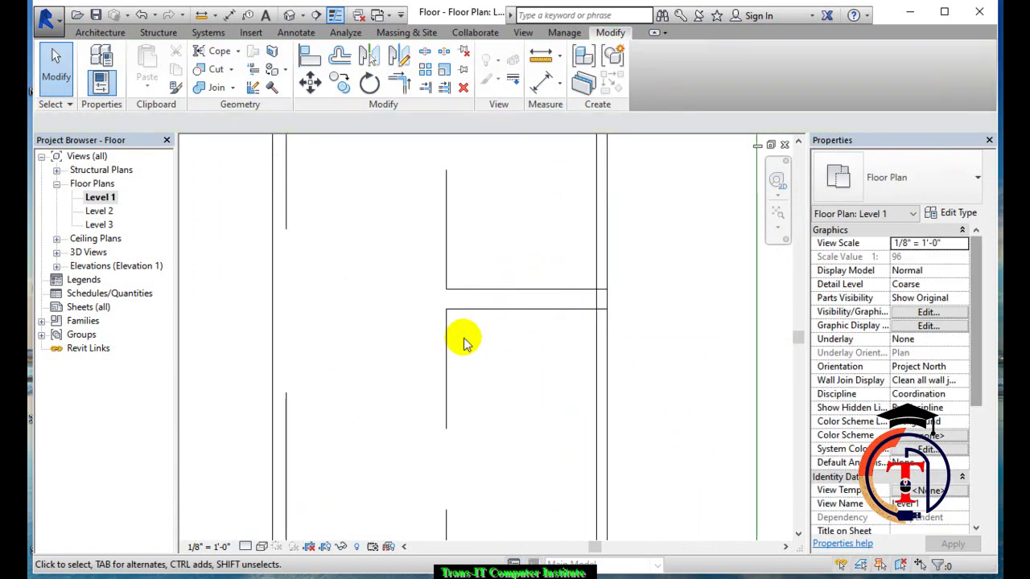
key(l)
click(475, 308)
key(Escape)
key(Escape)
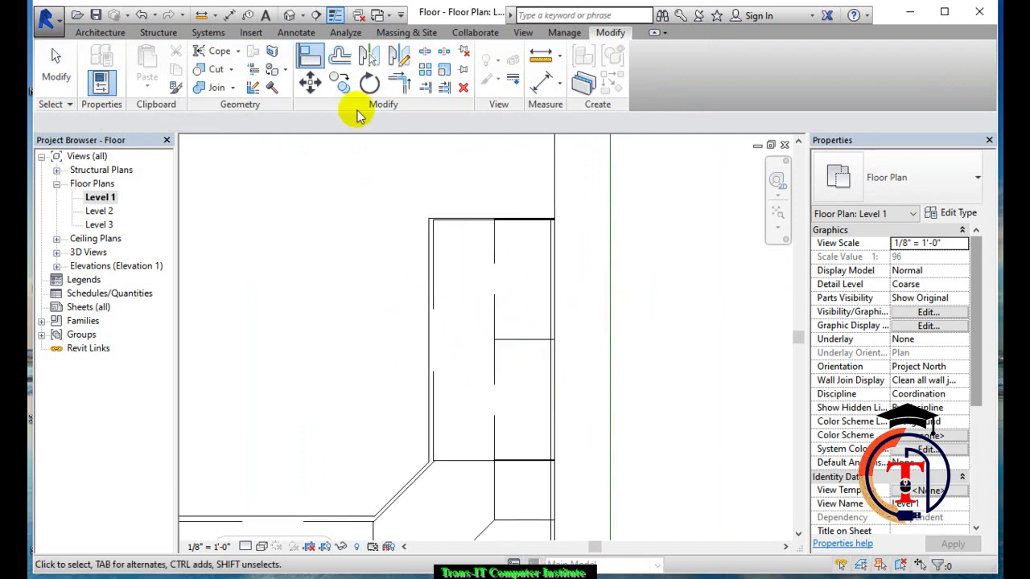
click(289, 16)
mouse_move(448, 249)
shift+middle_down()
mouse_move(481, 299)
mouse_move(561, 306)
mouse_move(540, 298)
mouse_move(524, 314)
mouse_move(488, 313)
mouse_move(484, 301)
shift+middle_up()
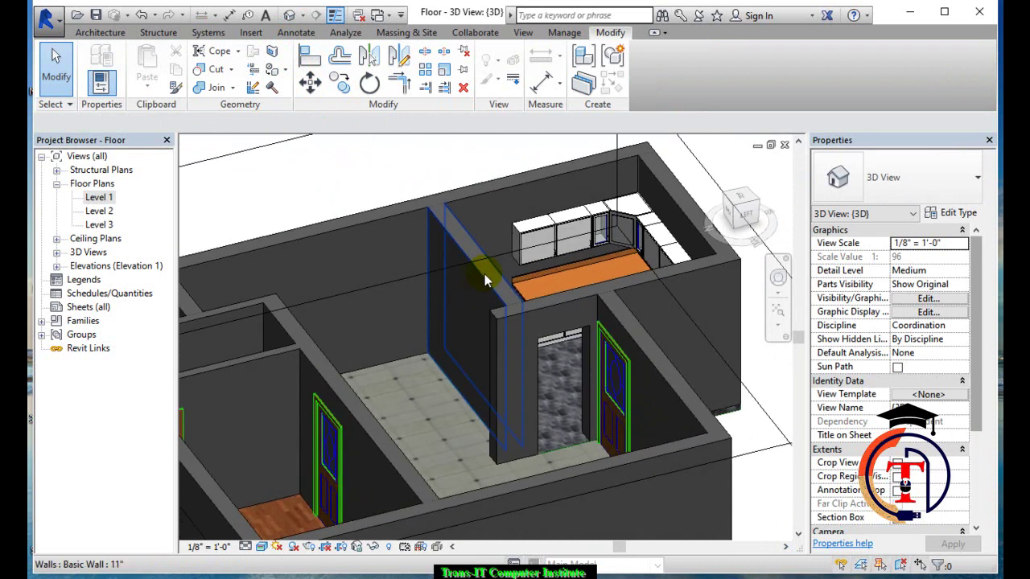
Select the end upper cabinet and orbit to a top-down 3D look at the kitchen
scroll(531, 235, up, 4)
scroll(588, 279, down, 1)
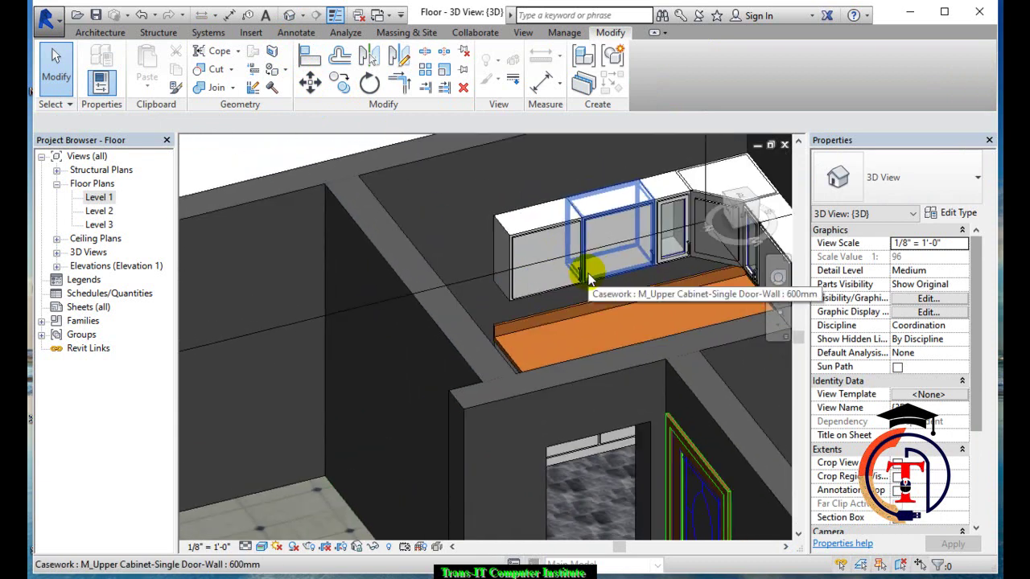
click(568, 210)
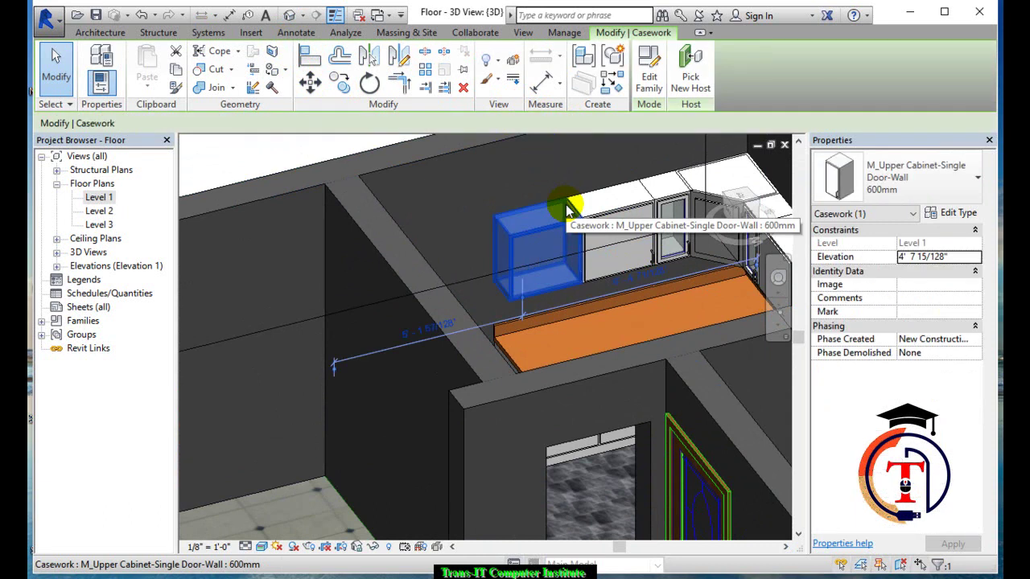
shift+middle_drag(565, 204, 617, 363)
scroll(596, 302, up, 2)
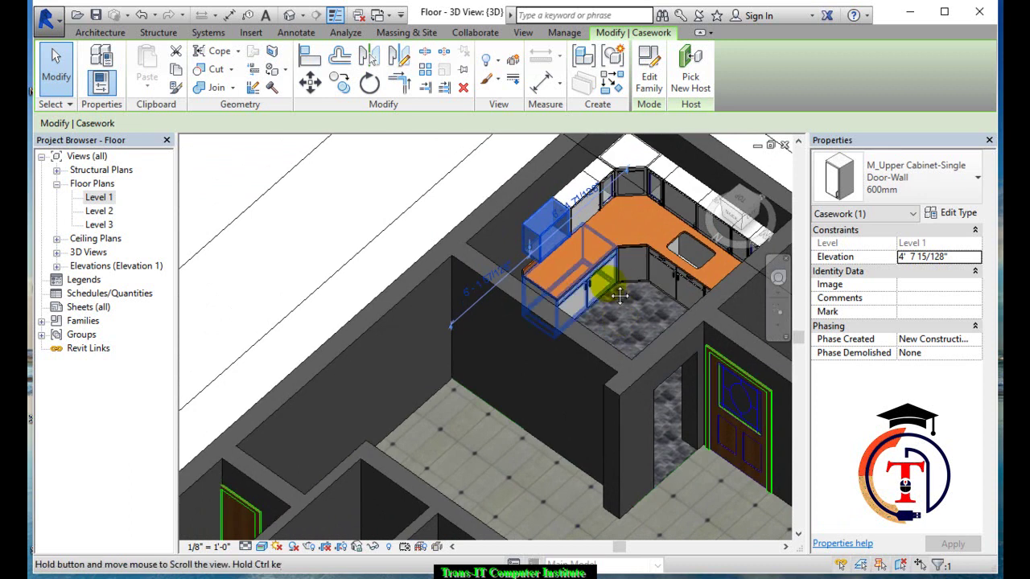
scroll(547, 274, up, 3)
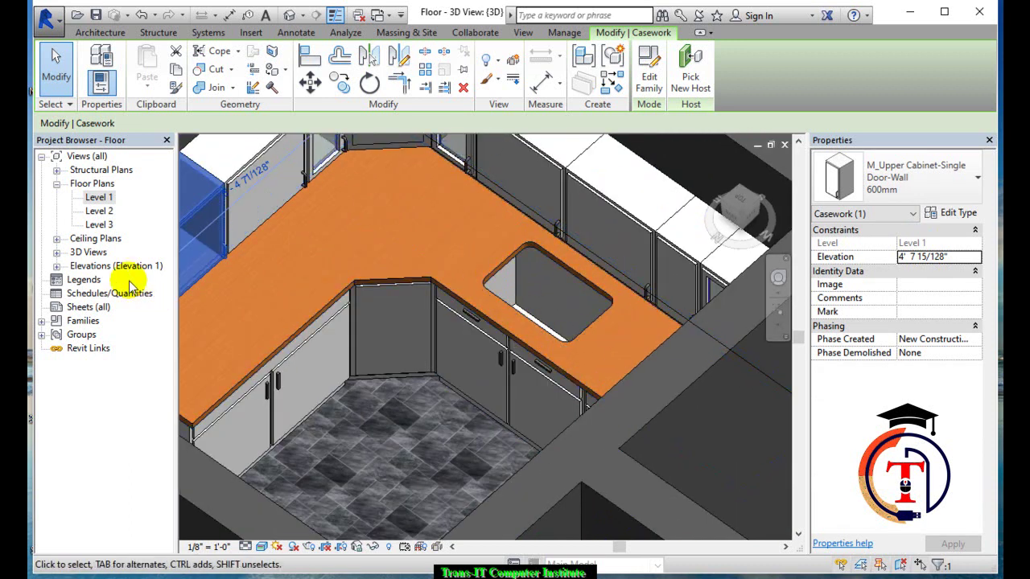
Return to the Level 1 plan and select the L-shaped counter top with the sink hole
double_click(97, 200)
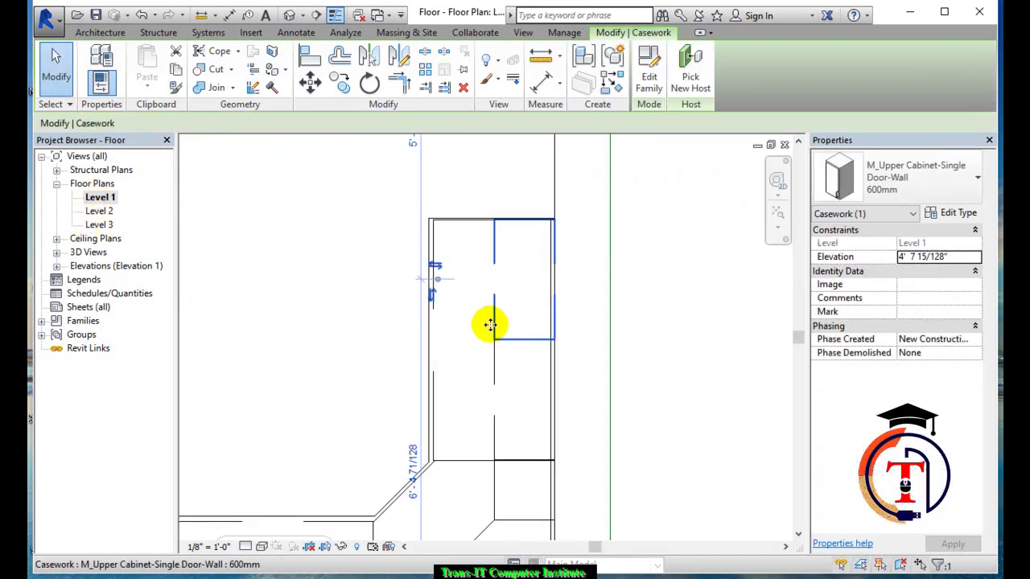
scroll(298, 350, up, 2)
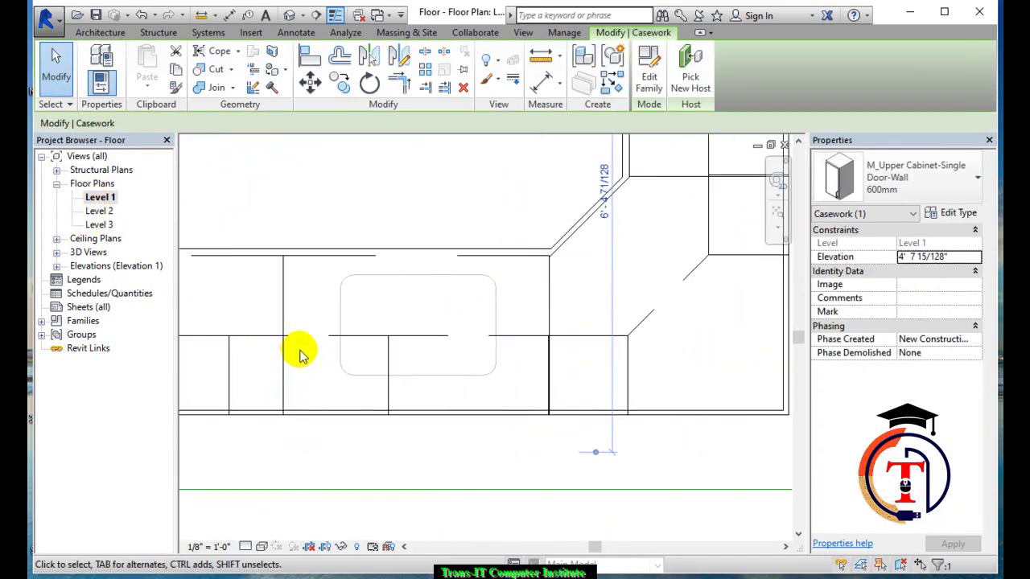
click(345, 307)
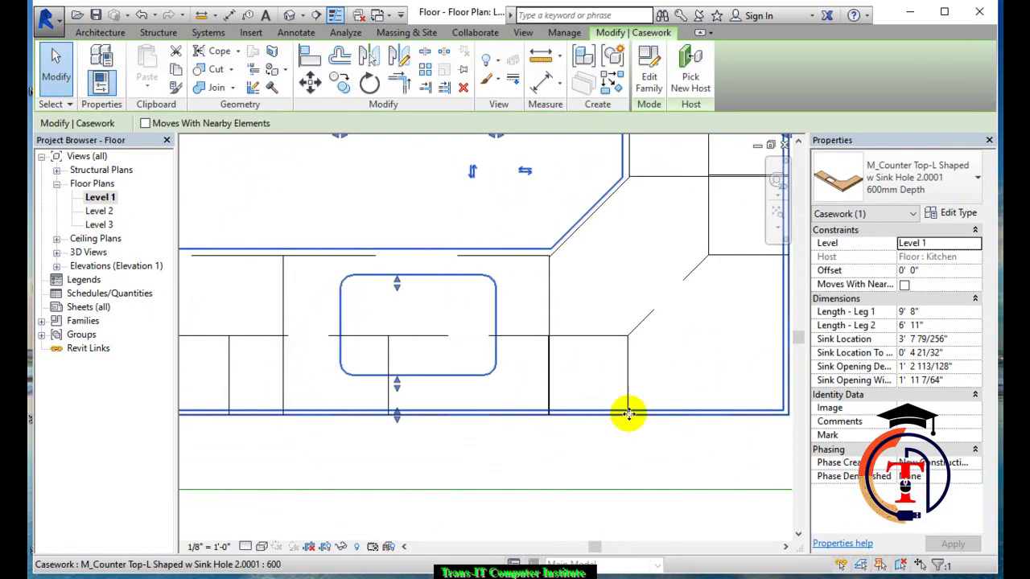
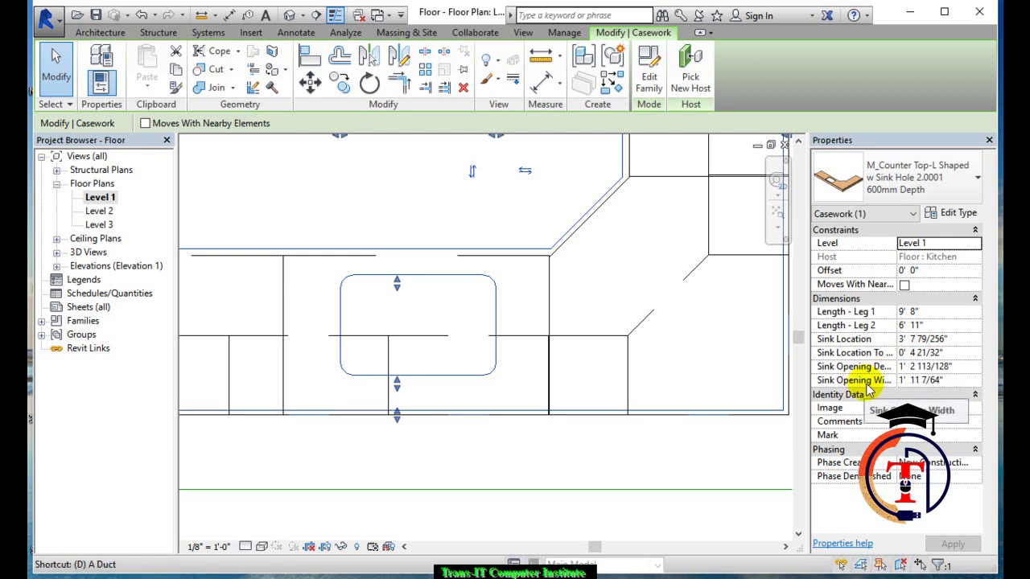
Start a dimension on the counter edge, cancel it, and check the counter top's sink settings
key(i)
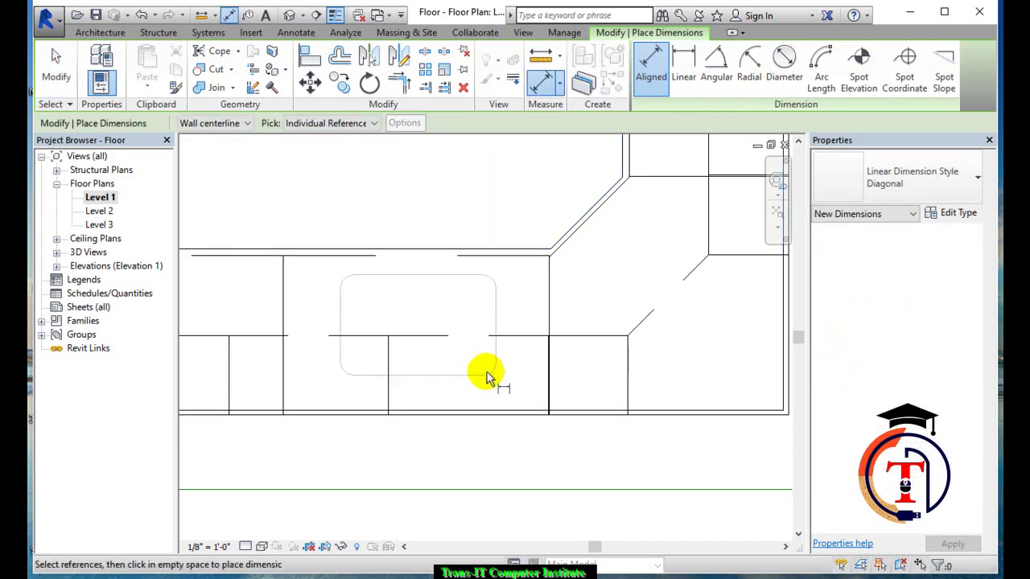
click(445, 377)
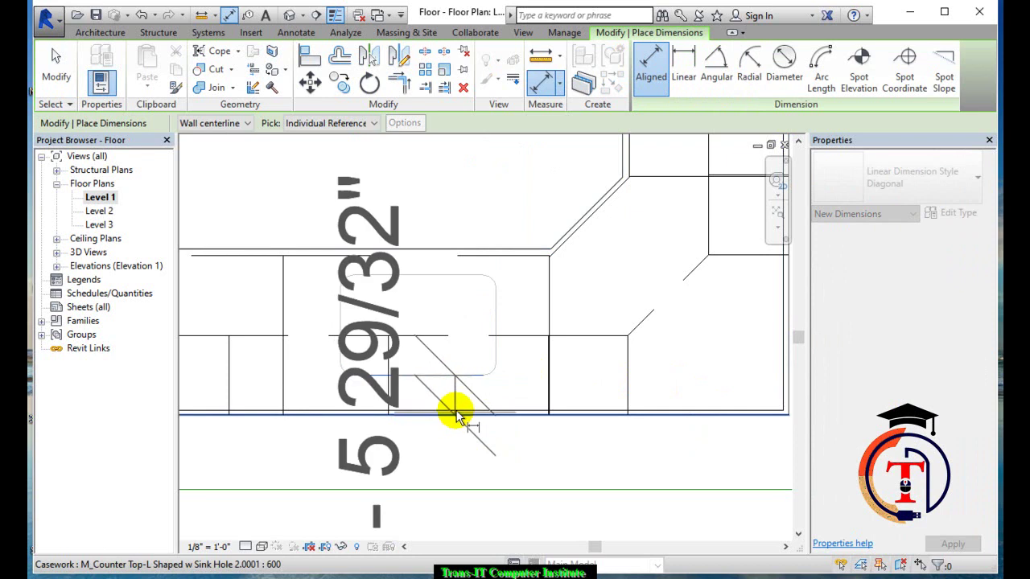
scroll(459, 415, down, 2)
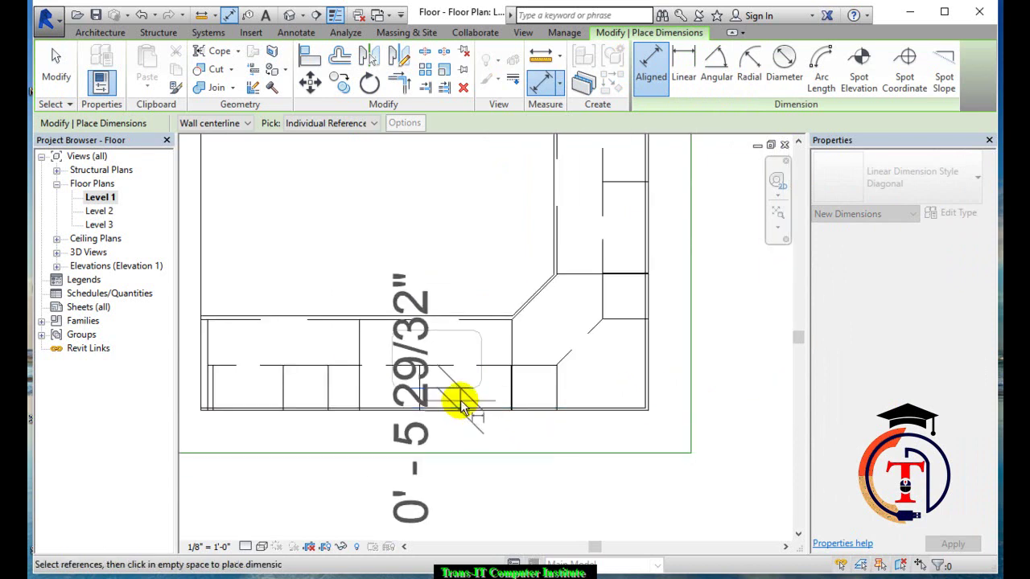
scroll(462, 406, up, 2)
key(Escape)
key(Escape)
click(480, 252)
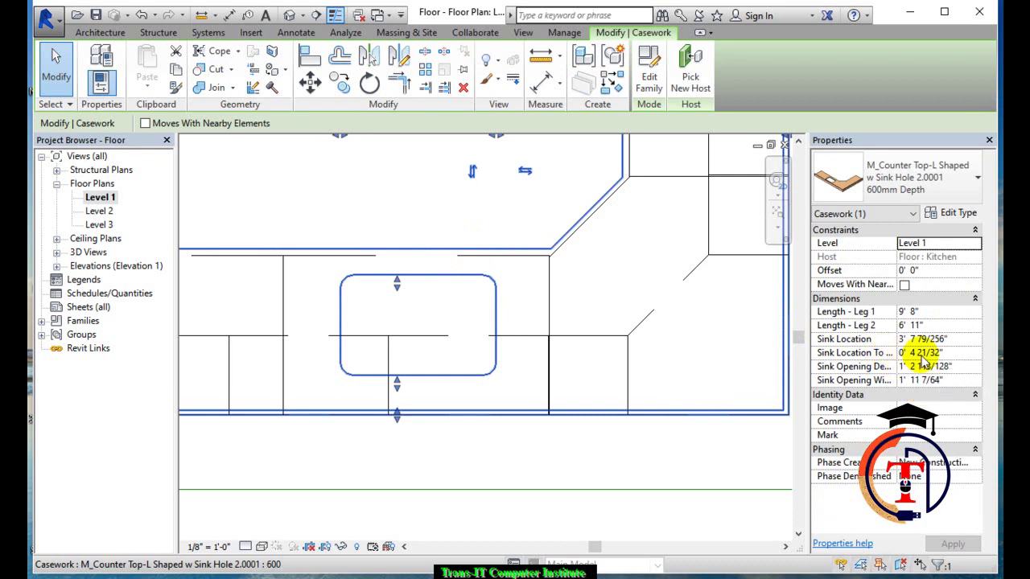
key(Escape)
mouse_move(518, 386)
middle_down()
mouse_move(485, 398)
mouse_move(490, 391)
middle_up()
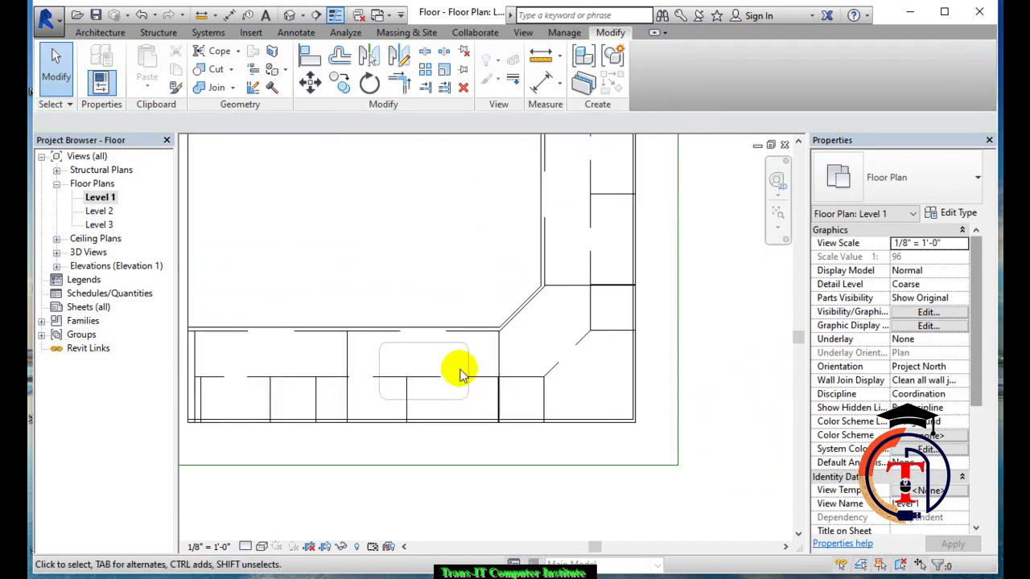
scroll(475, 358, up, 2)
mouse_move(489, 349)
middle_down()
mouse_move(488, 360)
mouse_move(470, 354)
middle_up()
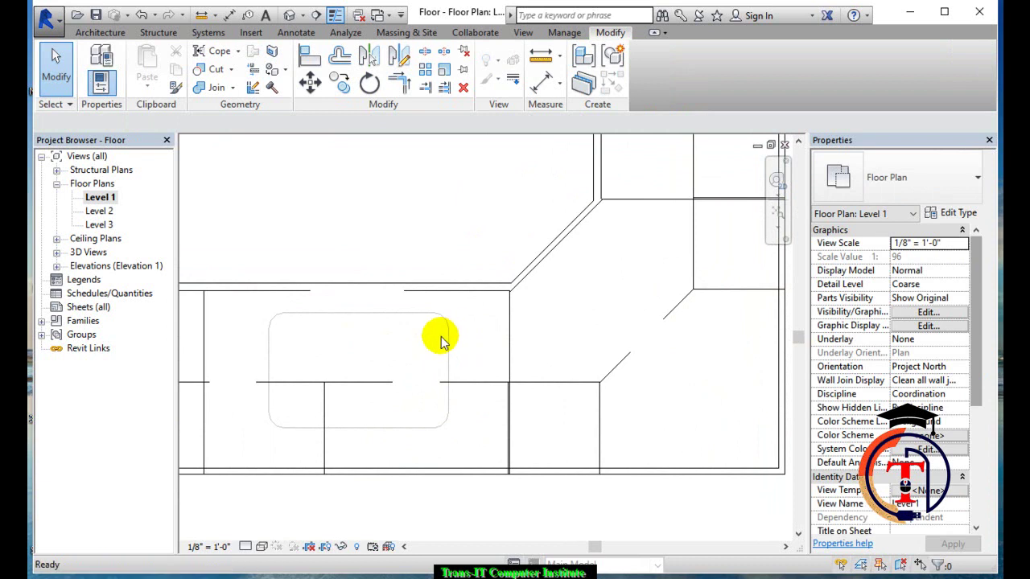
From Component's Load Family, browse to India > Plumbing > Architectural > Fixtures > Sinks
click(113, 34)
click(180, 66)
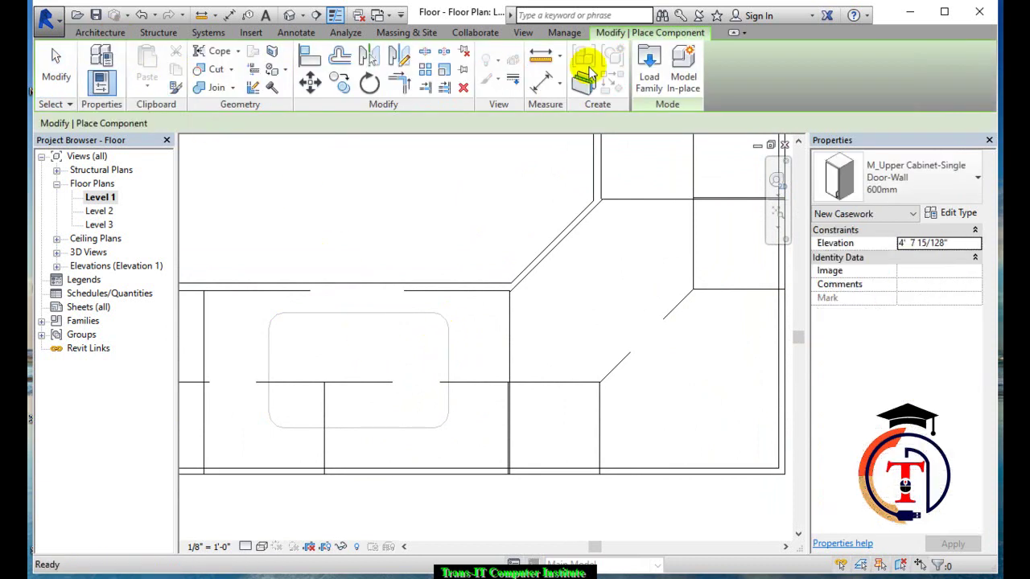
click(649, 64)
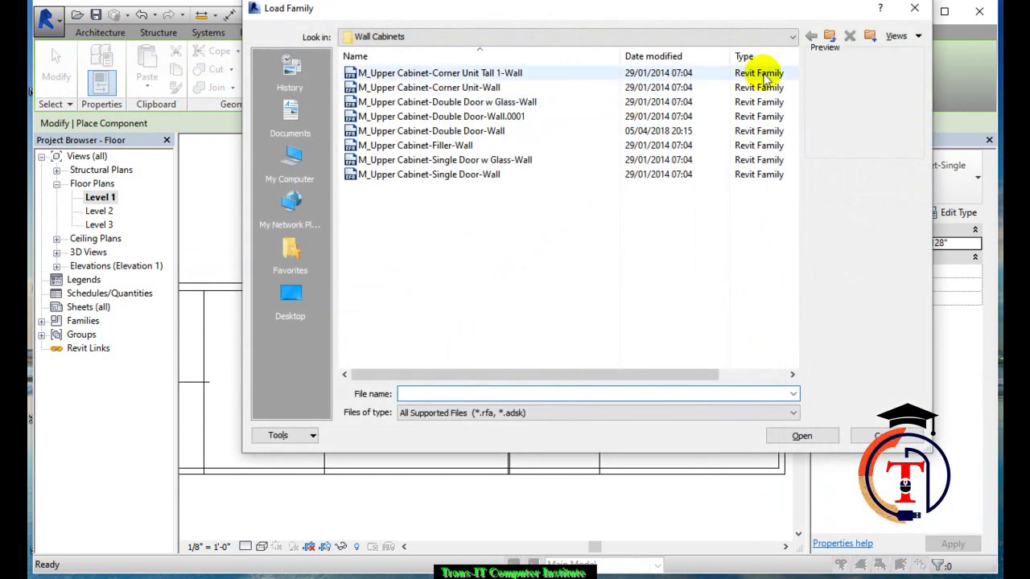
click(829, 36)
click(829, 36)
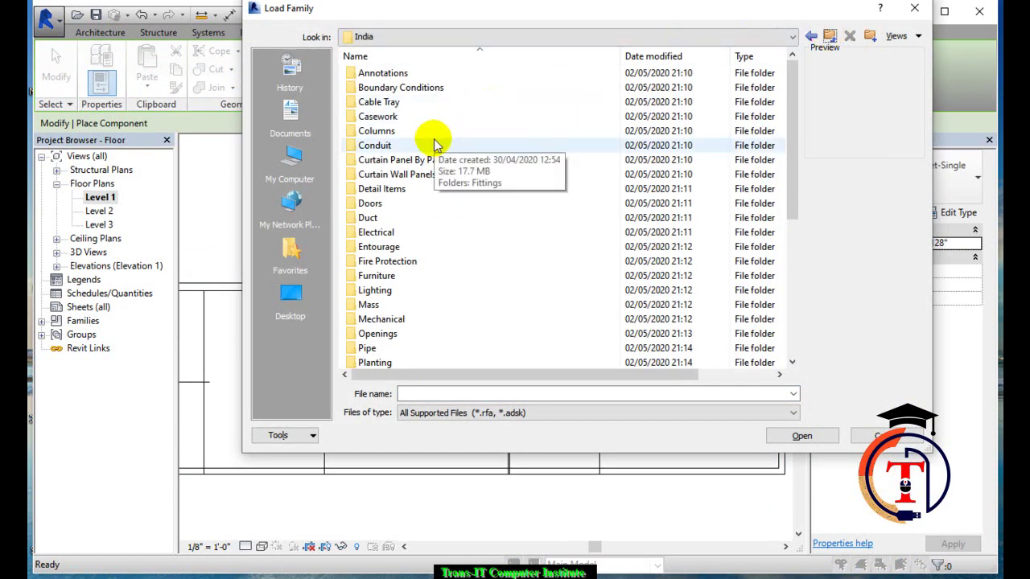
scroll(434, 138, down, 1)
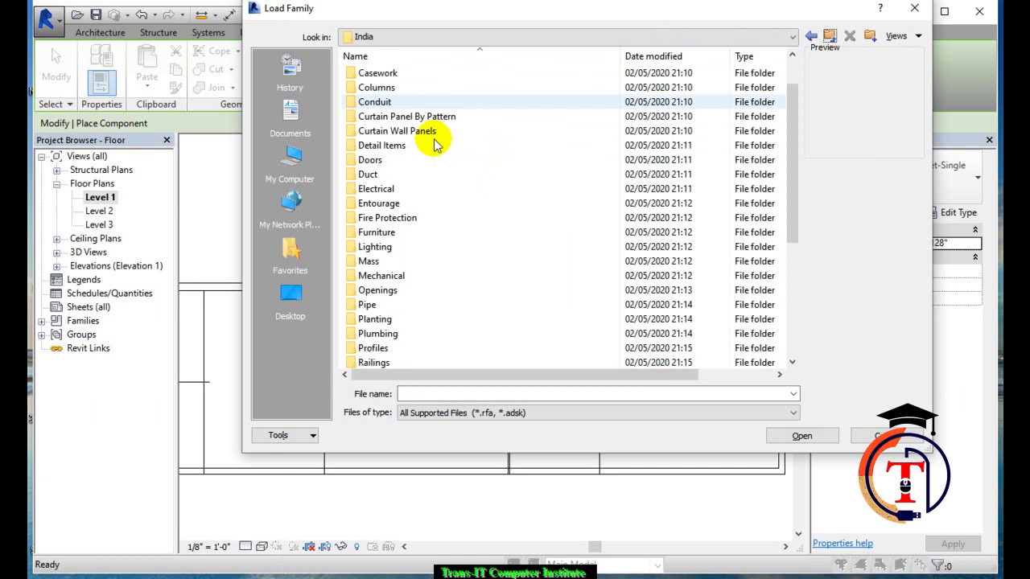
double_click(385, 336)
click(394, 77)
double_click(394, 78)
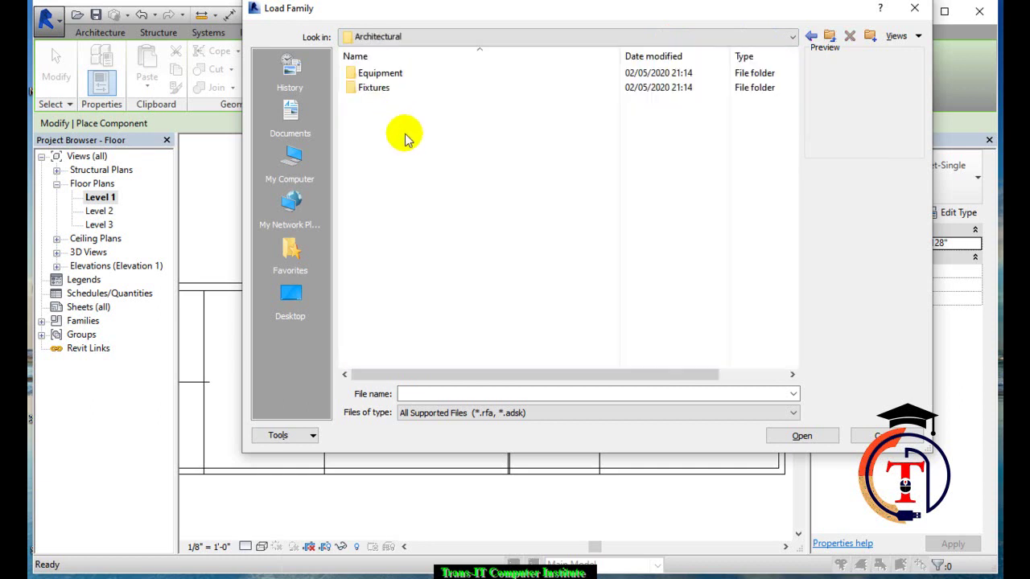
double_click(391, 89)
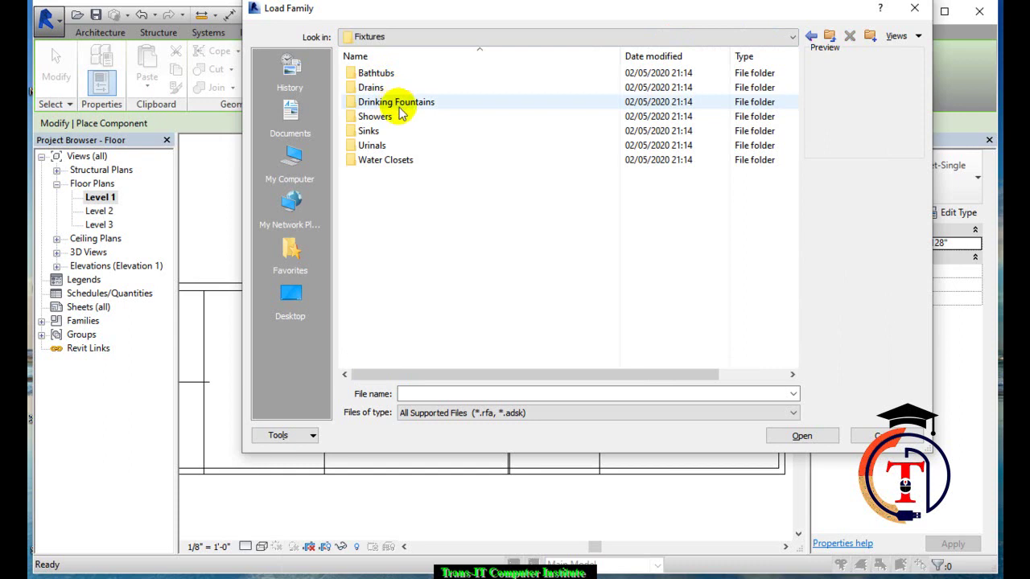
double_click(396, 131)
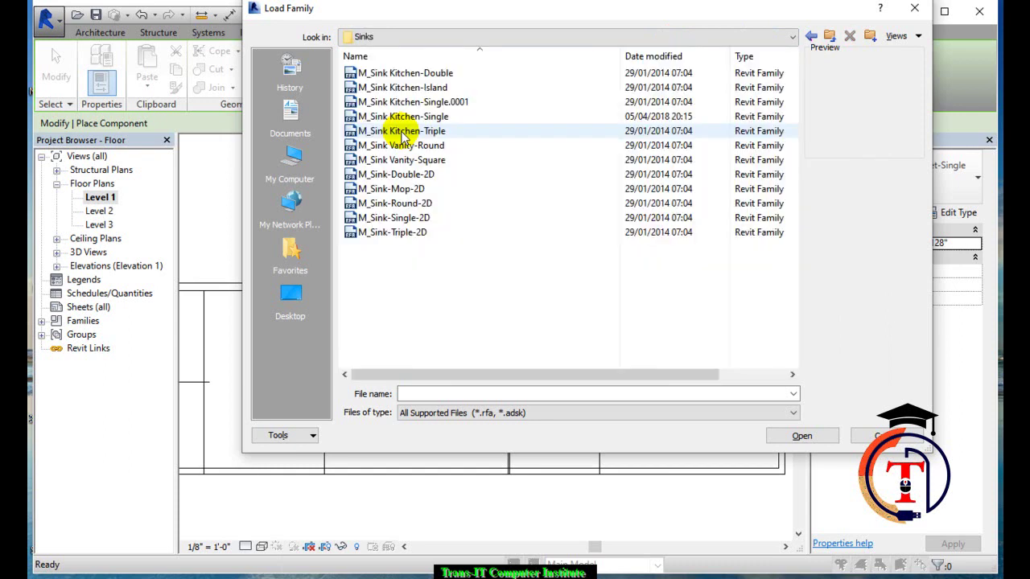
Show the sinks as thumbnails and load the M_Sink Kitchen-Single.0001 family
click(891, 38)
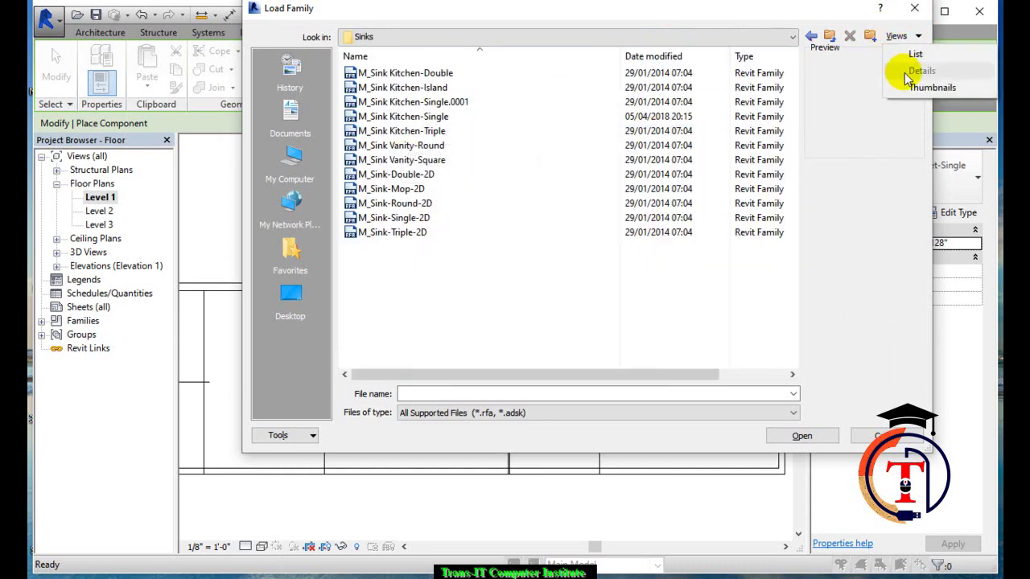
click(915, 92)
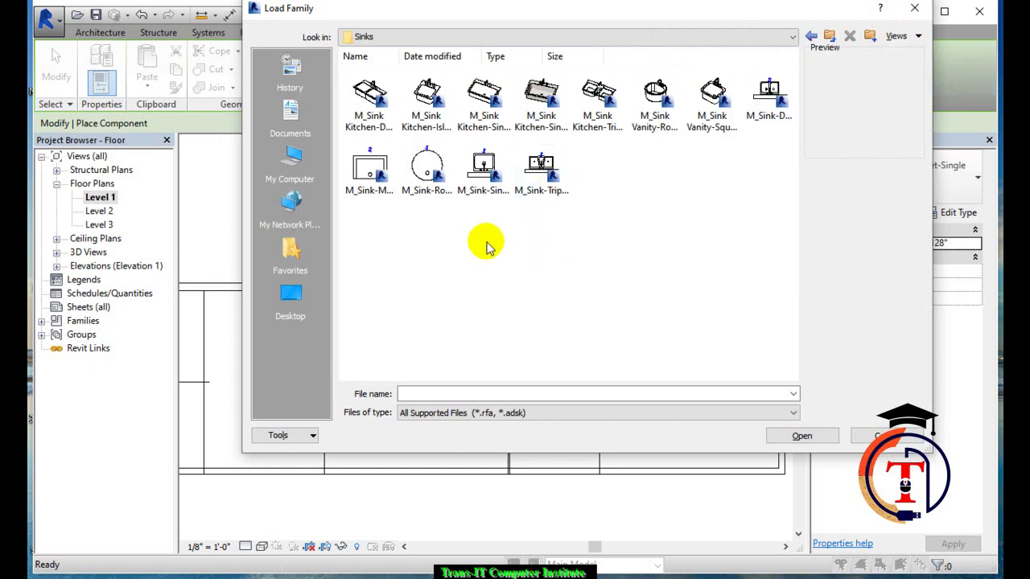
click(471, 117)
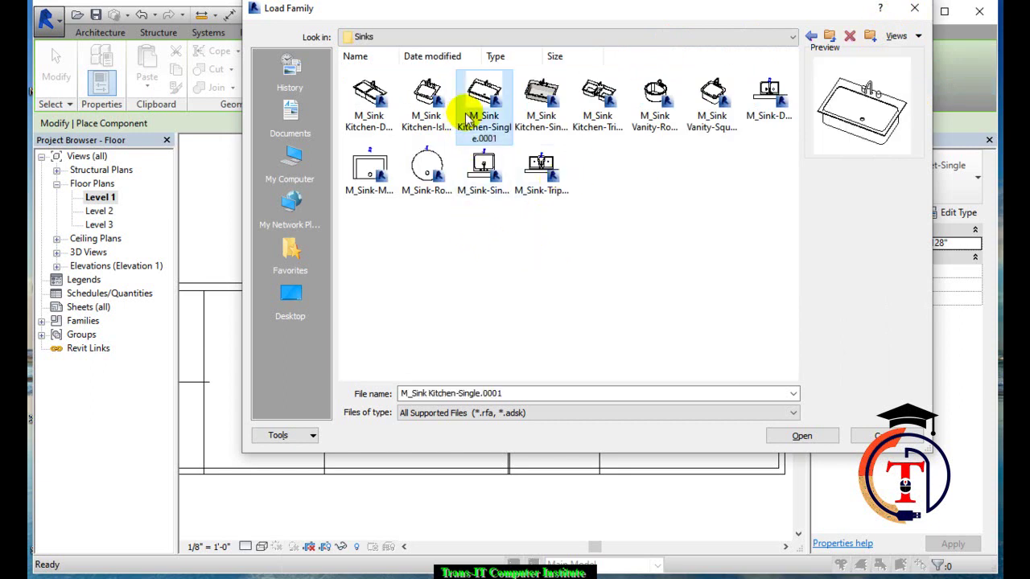
click(543, 103)
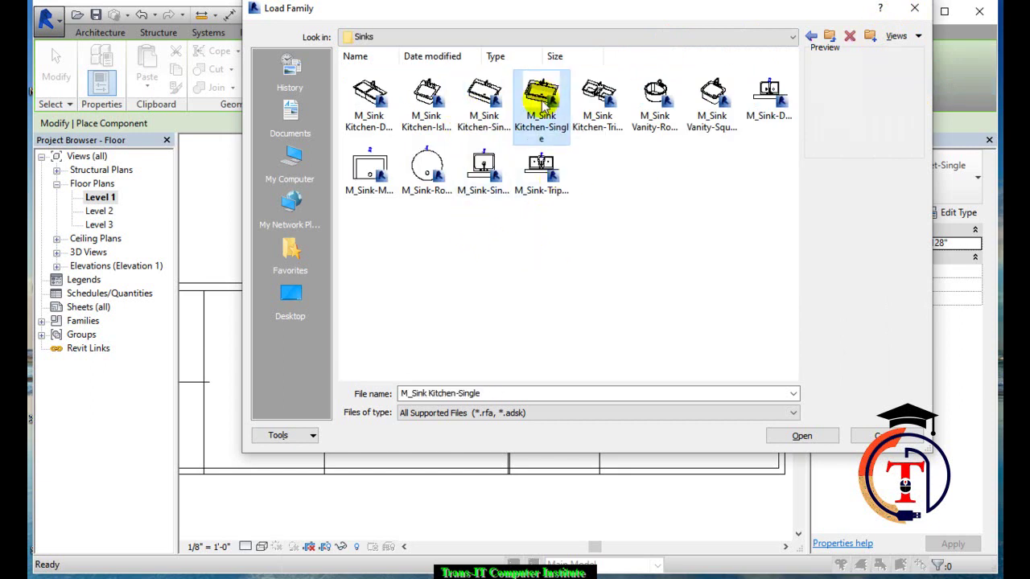
click(483, 113)
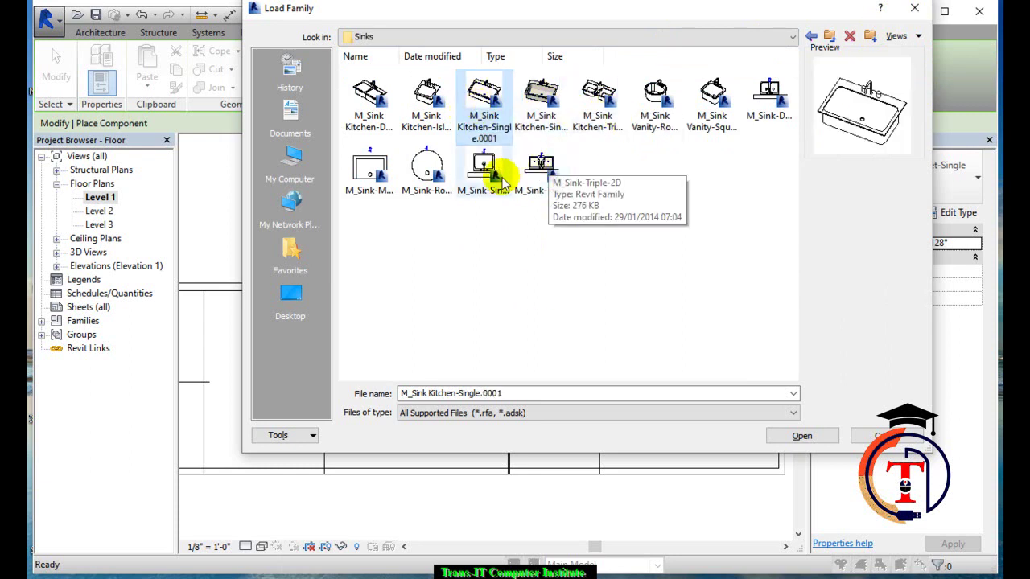
click(802, 439)
Rotate the sink with Space and place it in the counter's sink opening
scroll(443, 368, up, 3)
middle_drag(676, 331, 655, 322)
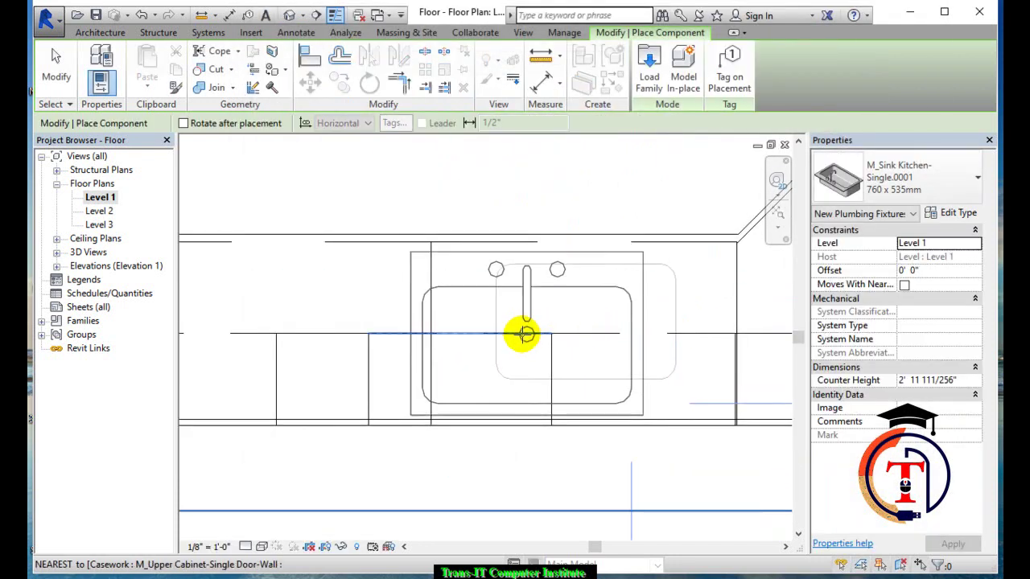
key(space)
key(space)
key(space)
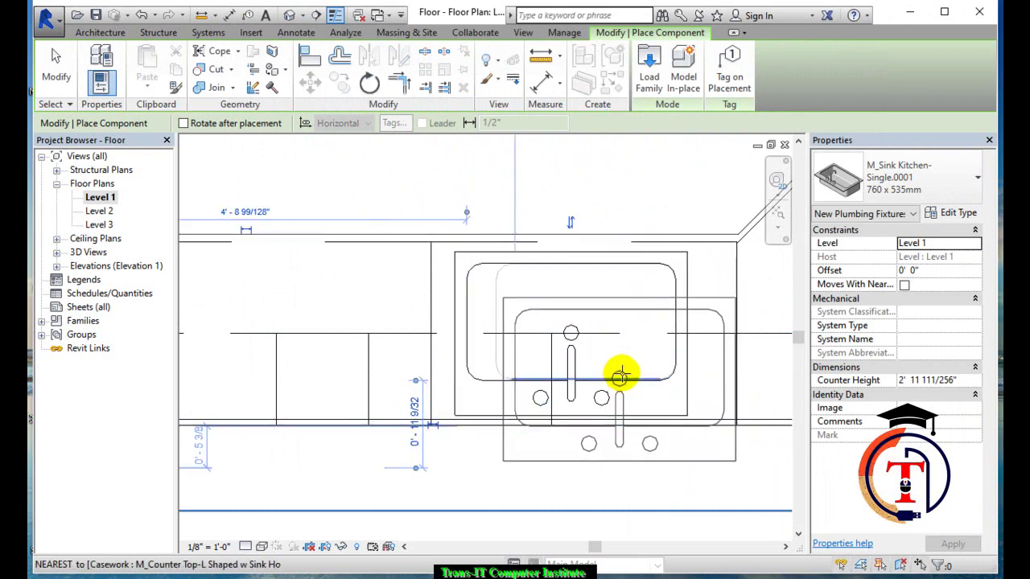
click(596, 352)
key(Escape)
key(Escape)
Select the placed sink and nudge it slightly to the right
middle_drag(597, 352, 552, 317)
scroll(570, 343, up, 2)
scroll(591, 359, up, 1)
middle_drag(591, 358, 496, 282)
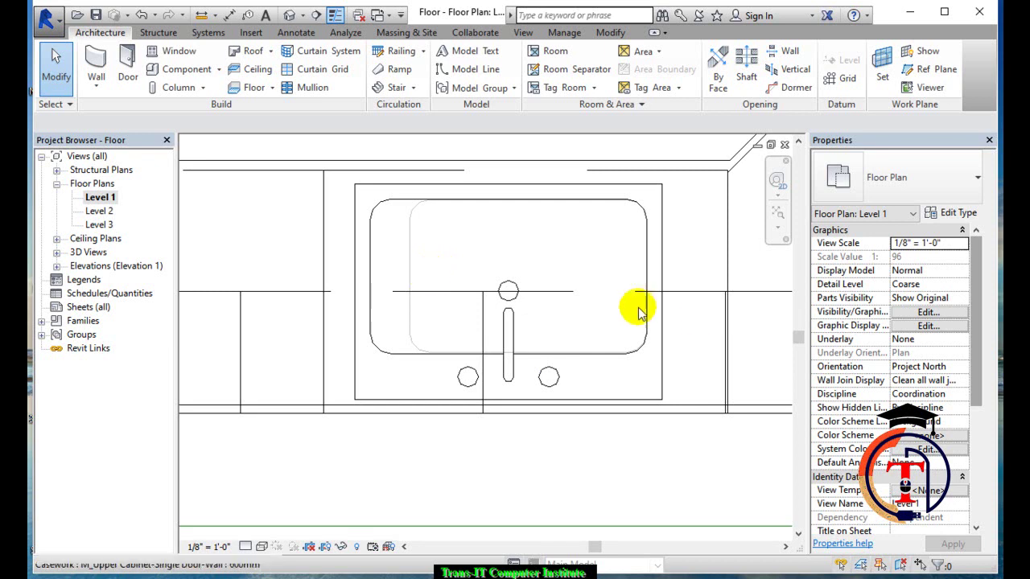
click(663, 327)
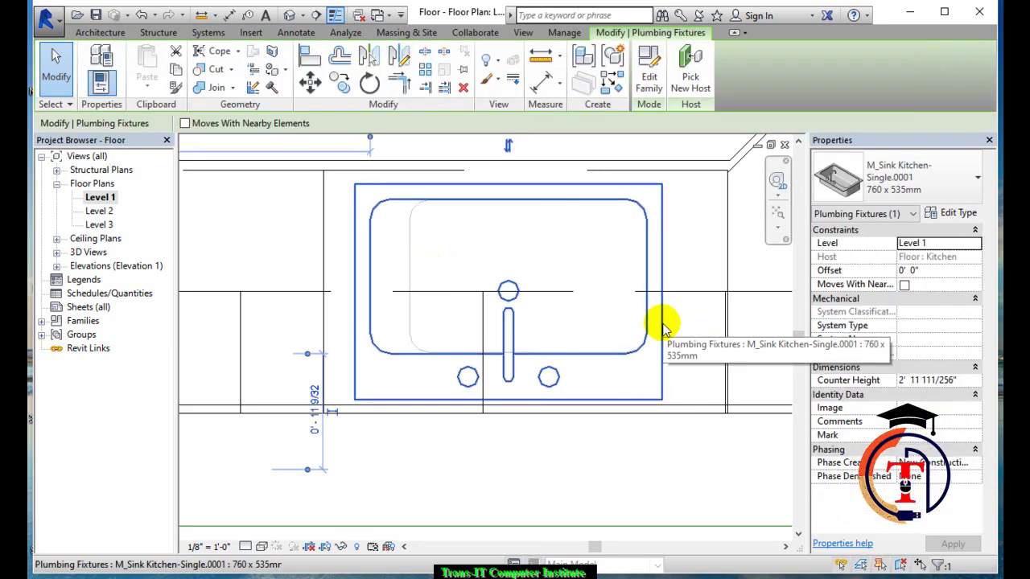
key(Right)
key(Right)
key(Right)
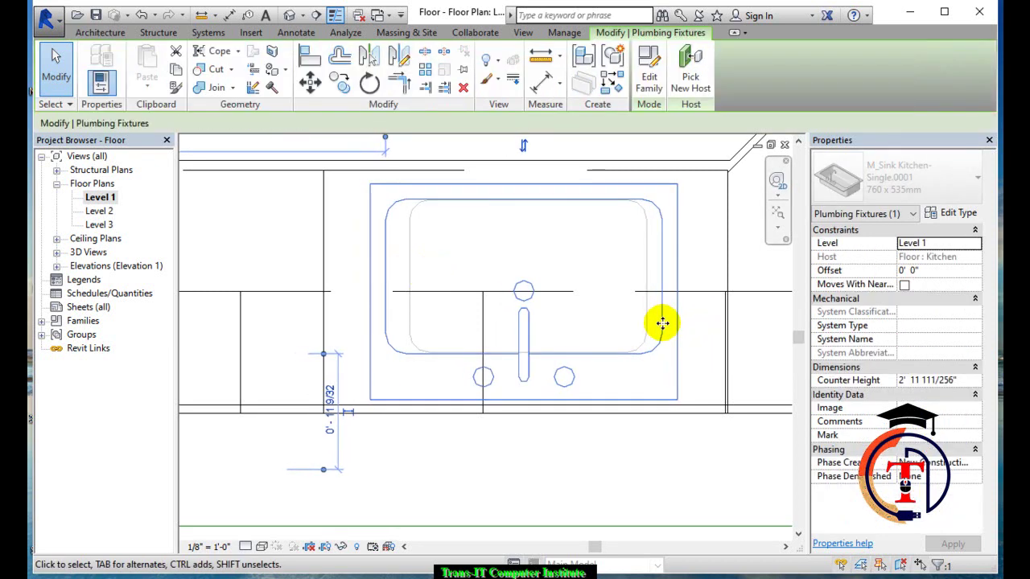
key(Escape)
scroll(564, 366, up, 1)
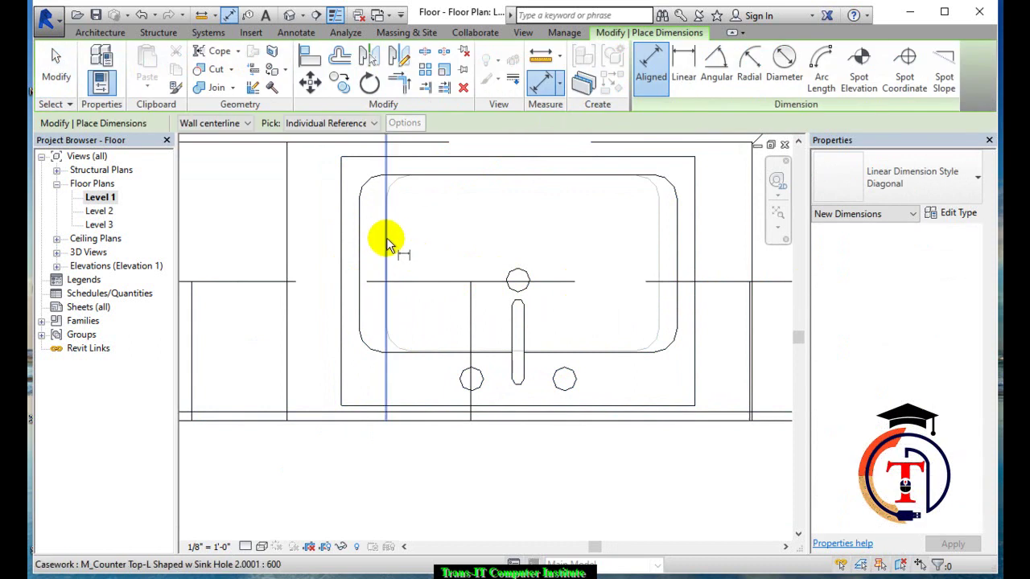
click(361, 244)
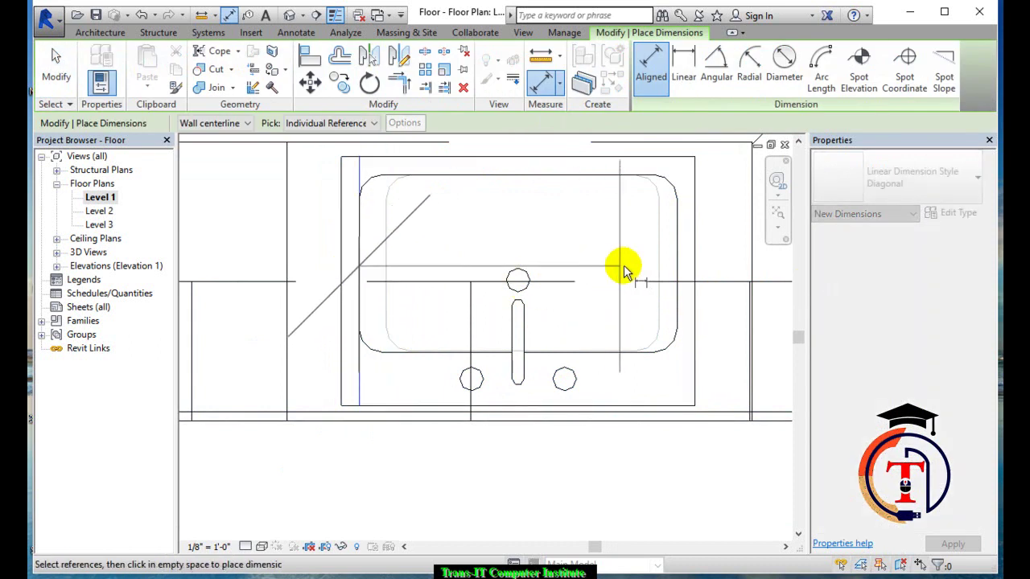
scroll(626, 305, down, 2)
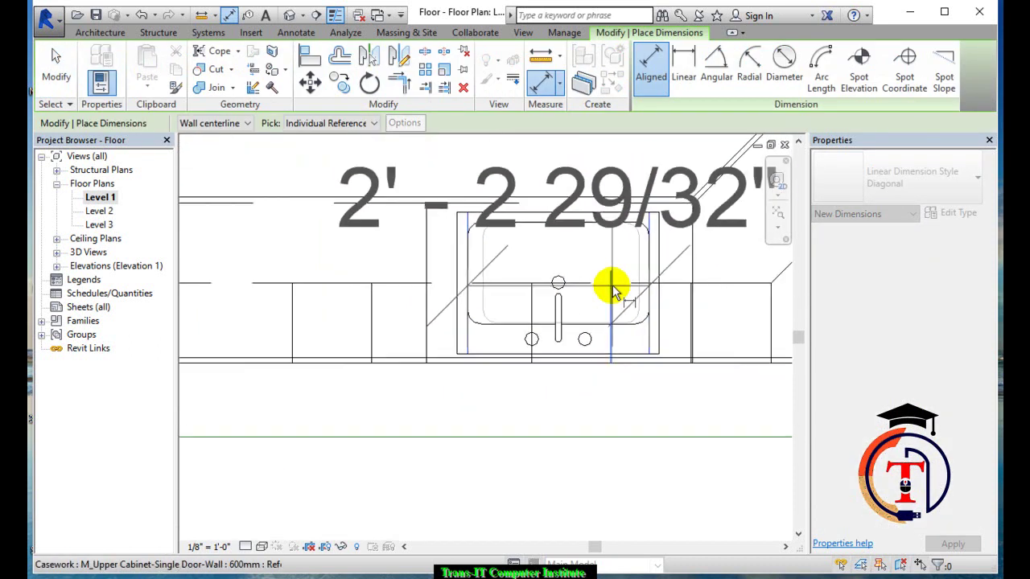
middle_drag(609, 285, 625, 316)
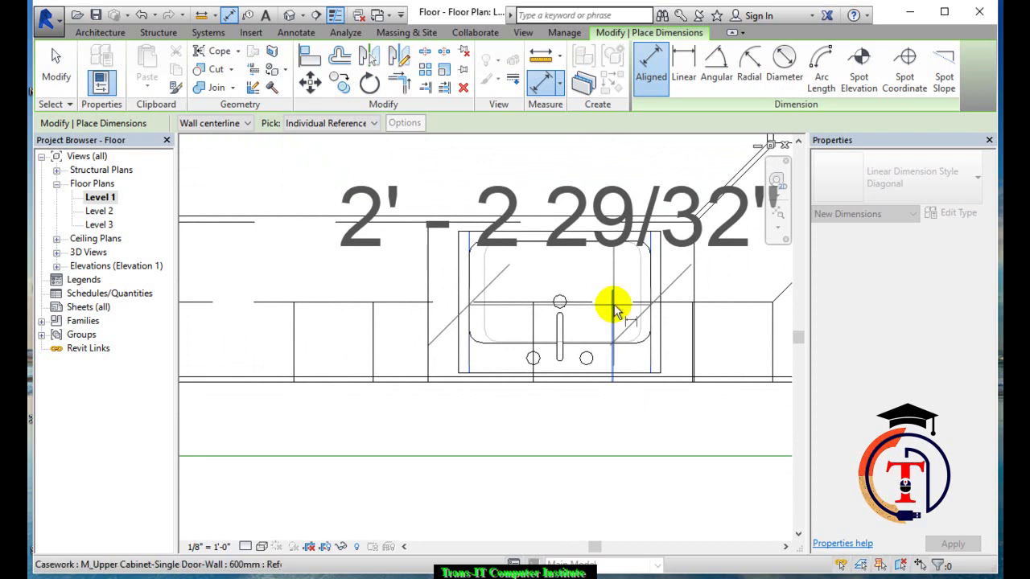
scroll(612, 305, up, 3)
key(Escape)
key(Escape)
scroll(387, 245, down, 3)
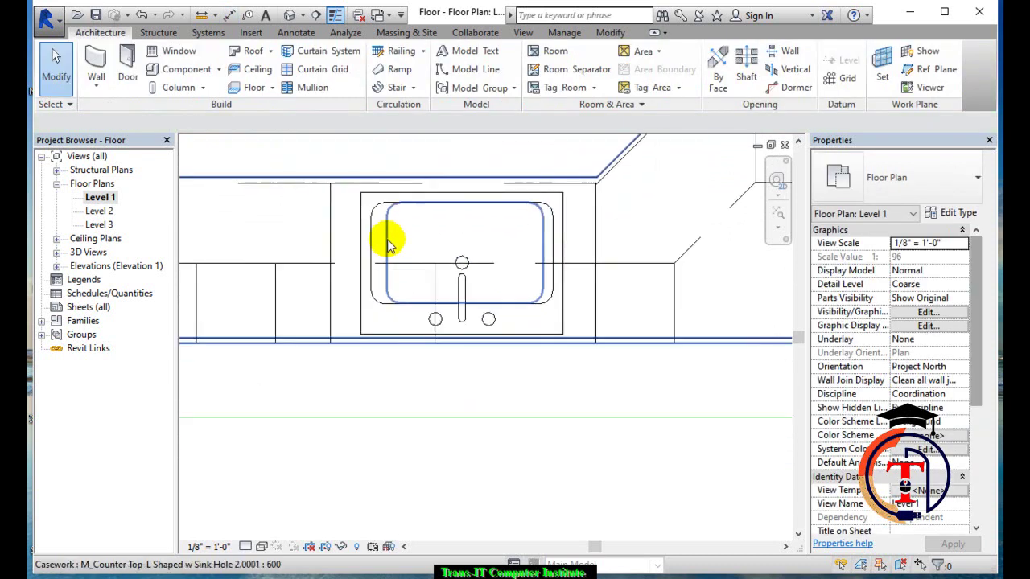
click(408, 207)
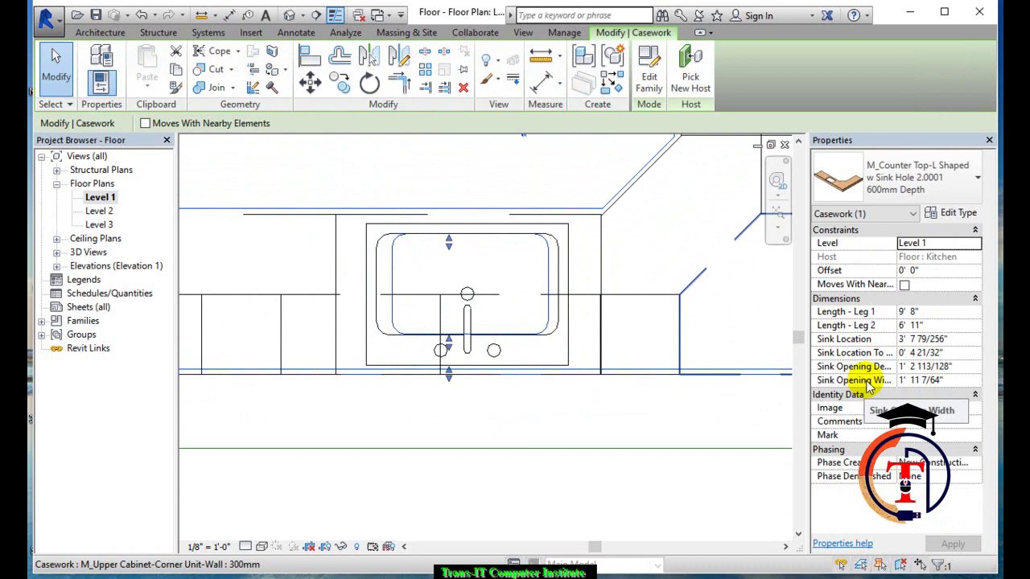
Set the counter's Sink Opening Width to 2' 2 29/32" and inspect the sink in Default 3D View
click(964, 380)
text(2' 2 29/32)
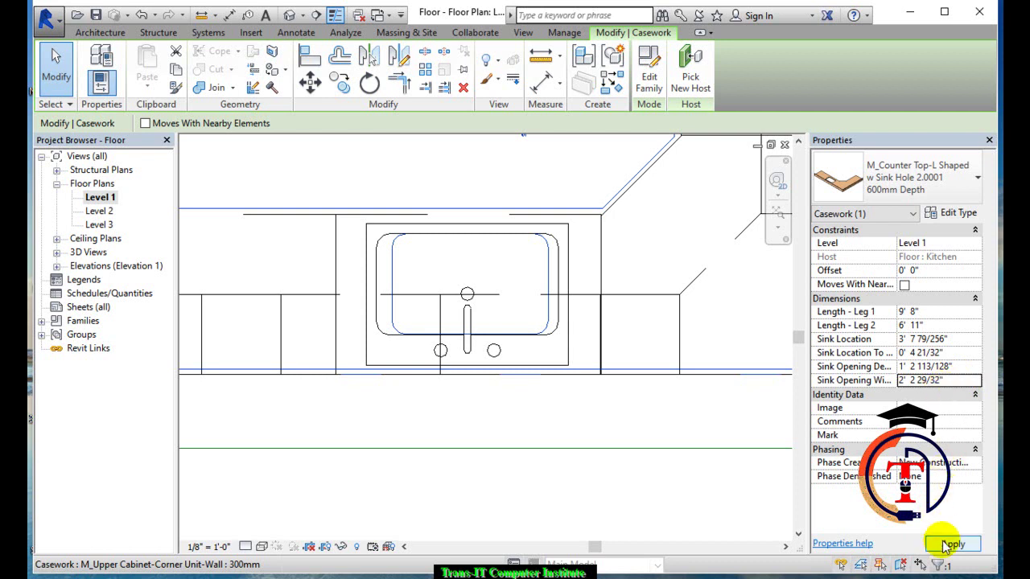
key(Escape)
click(291, 15)
mouse_move(542, 343)
shift+middle_down()
mouse_move(524, 333)
mouse_move(489, 420)
shift+middle_up()
scroll(509, 304, up, 4)
Align the sink's left edge to the counter's cutout edge with AL, then return to Level 1
key(l)
scroll(418, 274, up, 3)
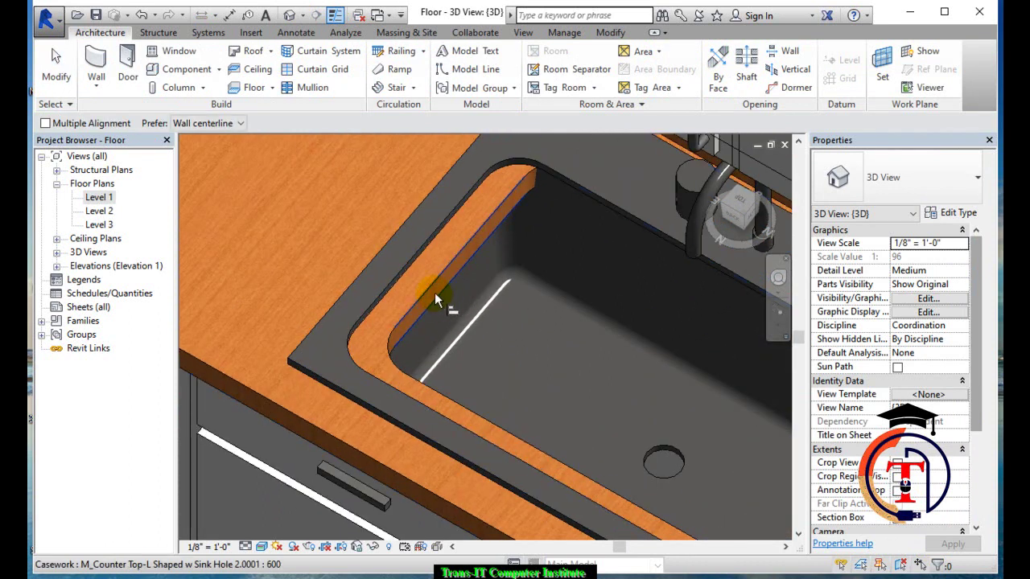
click(435, 292)
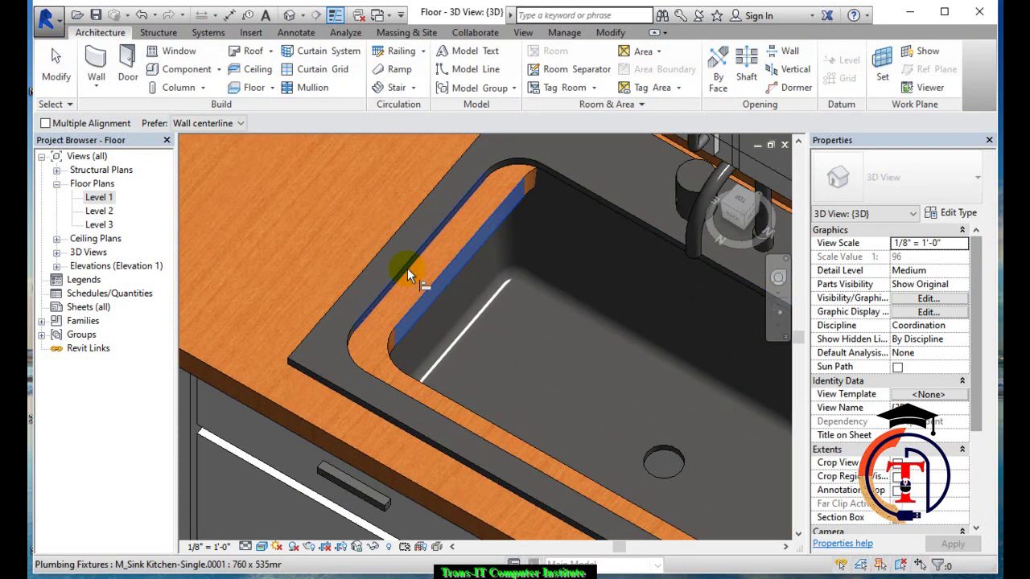
click(407, 268)
scroll(426, 291, down, 4)
mouse_move(499, 367)
shift+middle_down()
mouse_move(522, 339)
mouse_move(472, 331)
shift+middle_up()
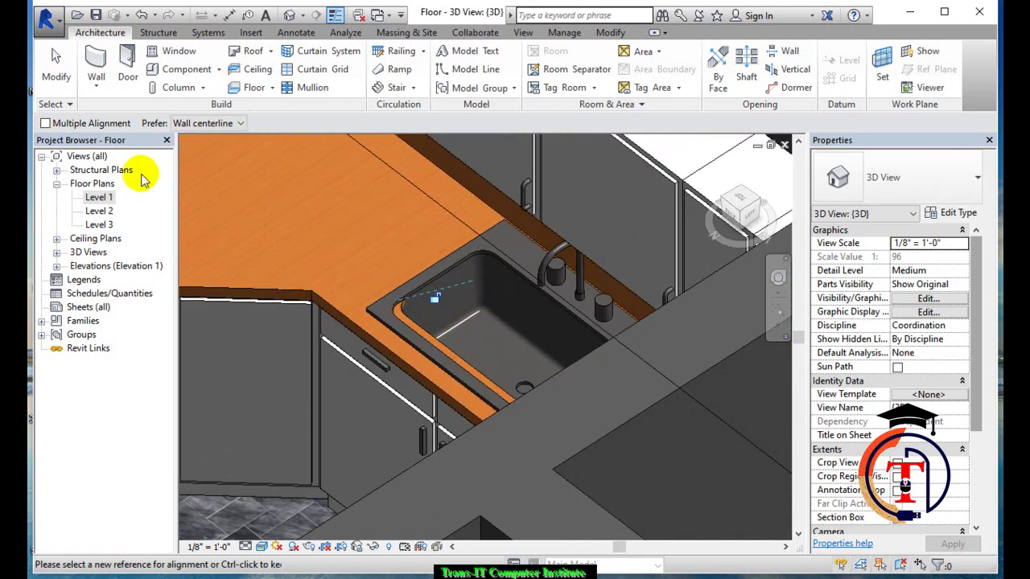
double_click(109, 200)
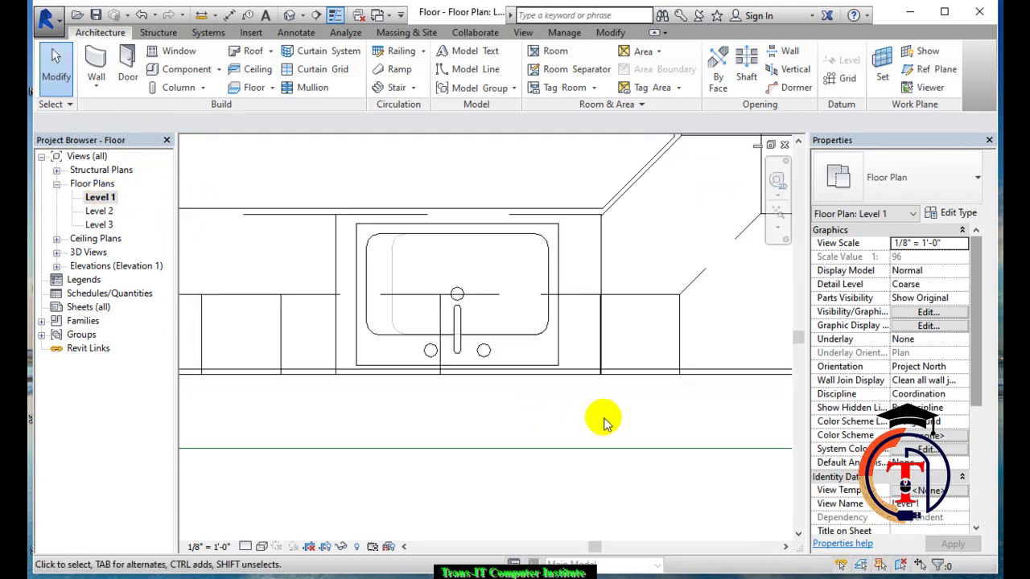
Measure the sink's depth from top to bottom edge with a DI dimension
scroll(318, 232, up, 2)
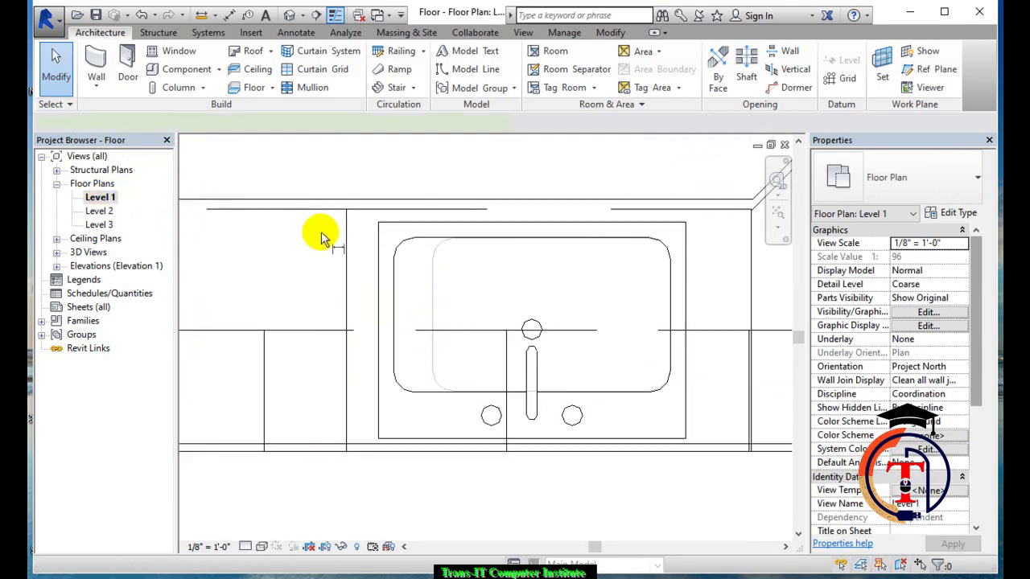
key(d)
key(i)
click(491, 241)
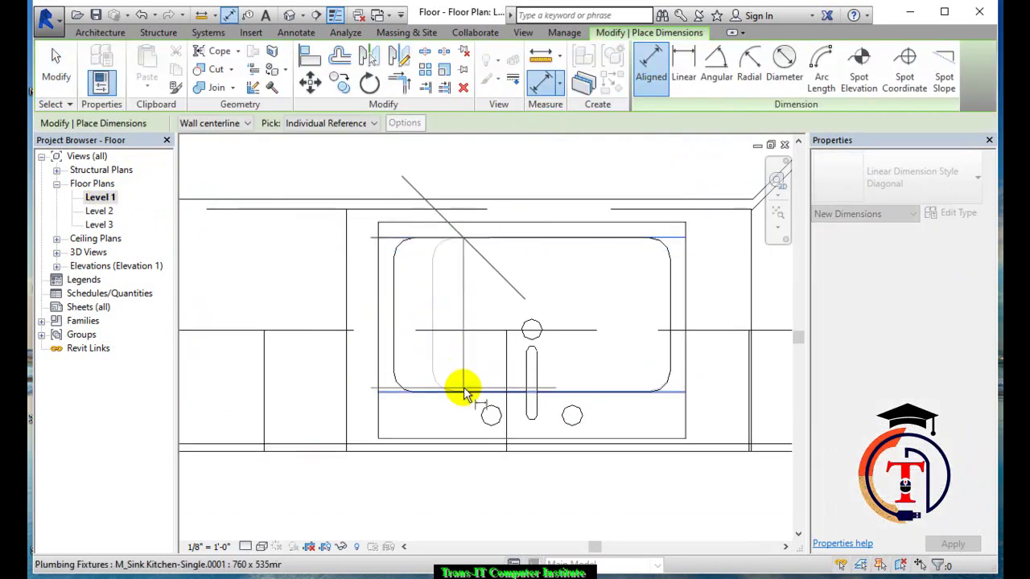
click(463, 394)
scroll(473, 367, down, 2)
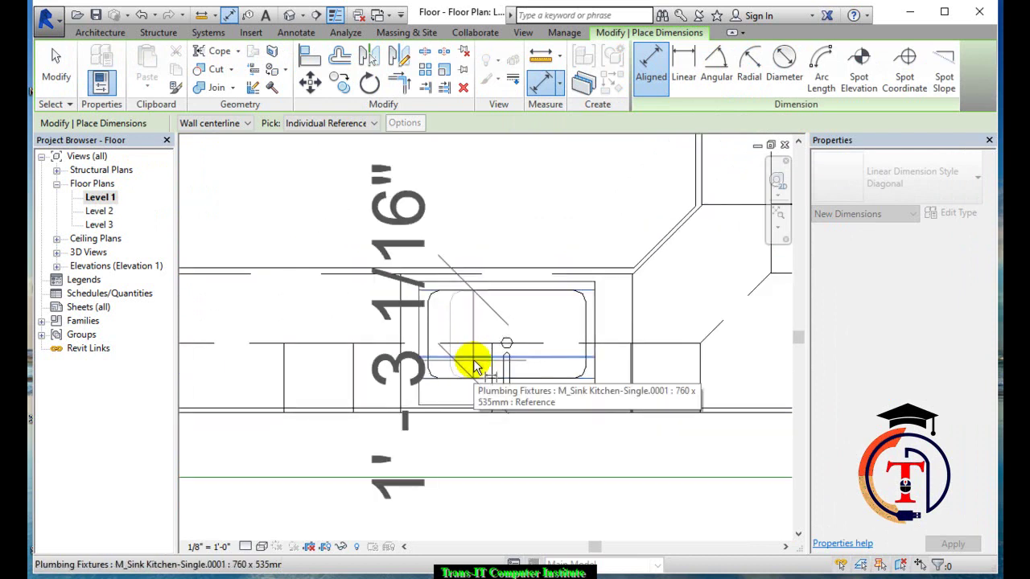
key(Escape)
key(Escape)
scroll(472, 364, up, 3)
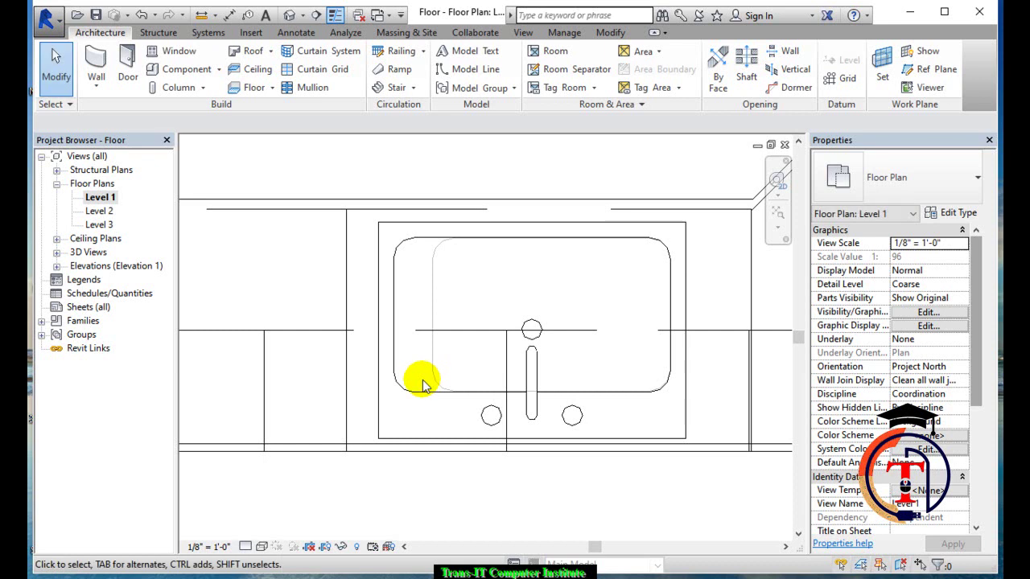
click(422, 396)
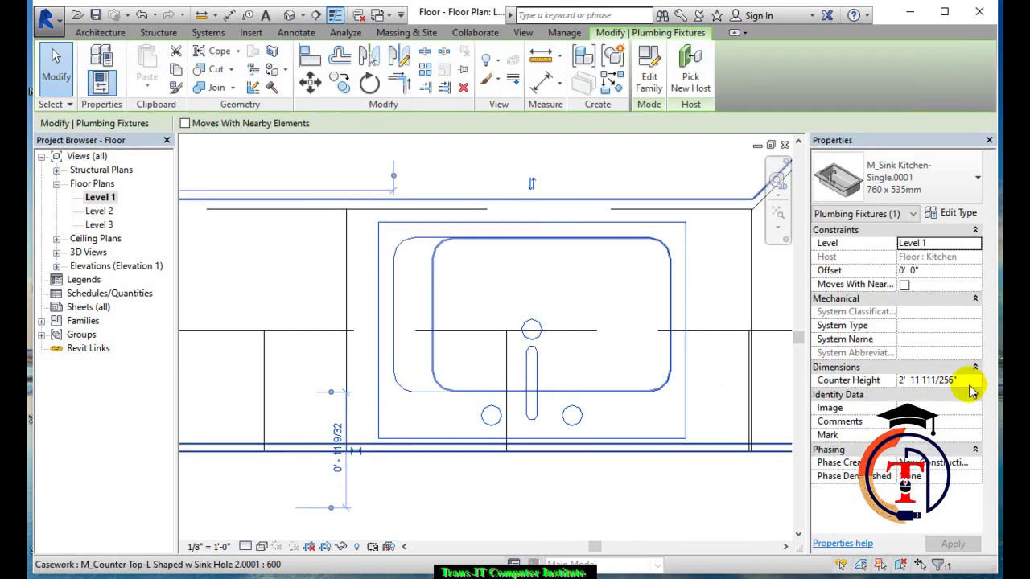
click(443, 181)
Set the L-shaped counter's Sink Opening Depth to 1' 3 1/16" and view it in 3D
click(459, 205)
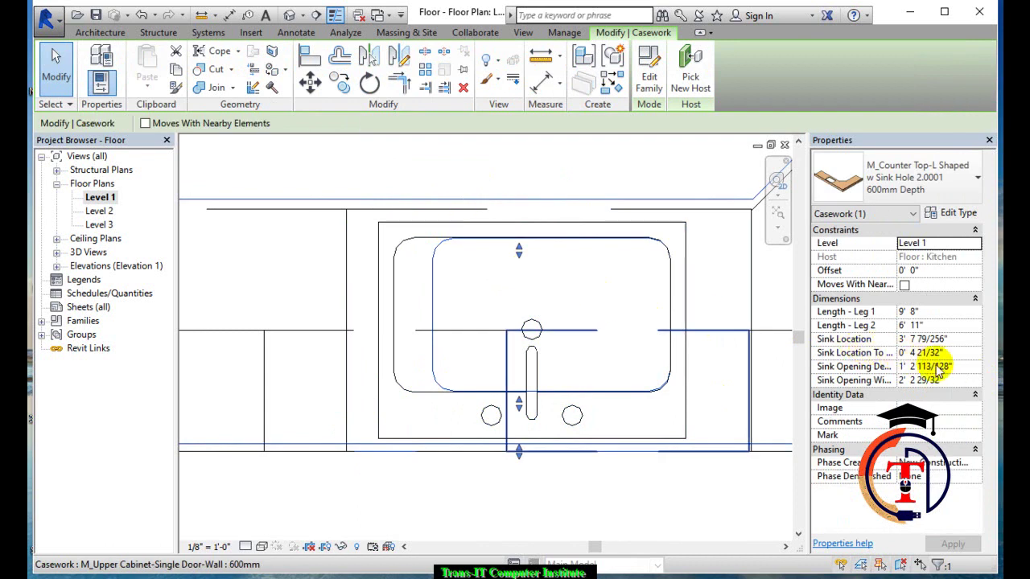
click(965, 366)
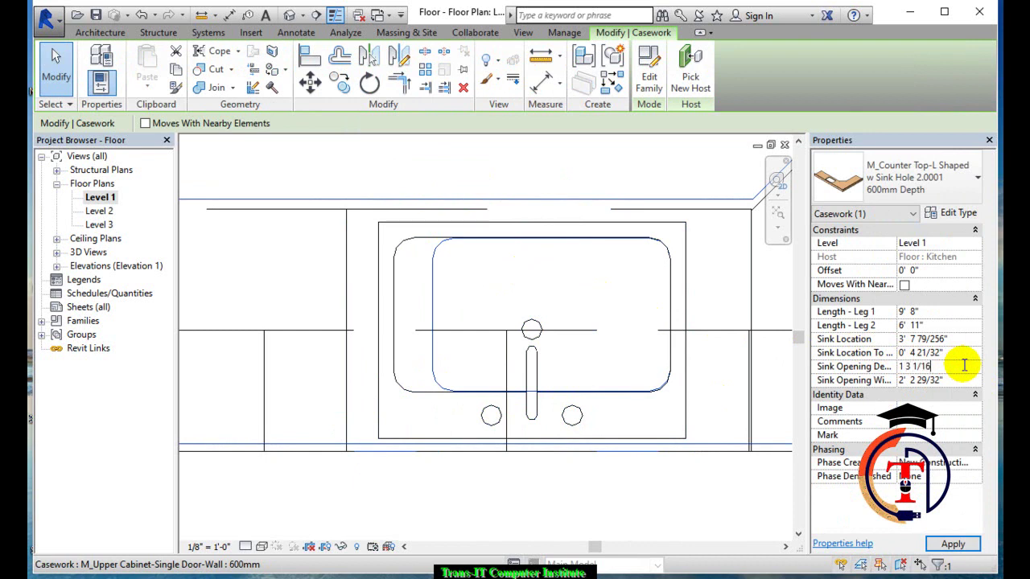
click(972, 545)
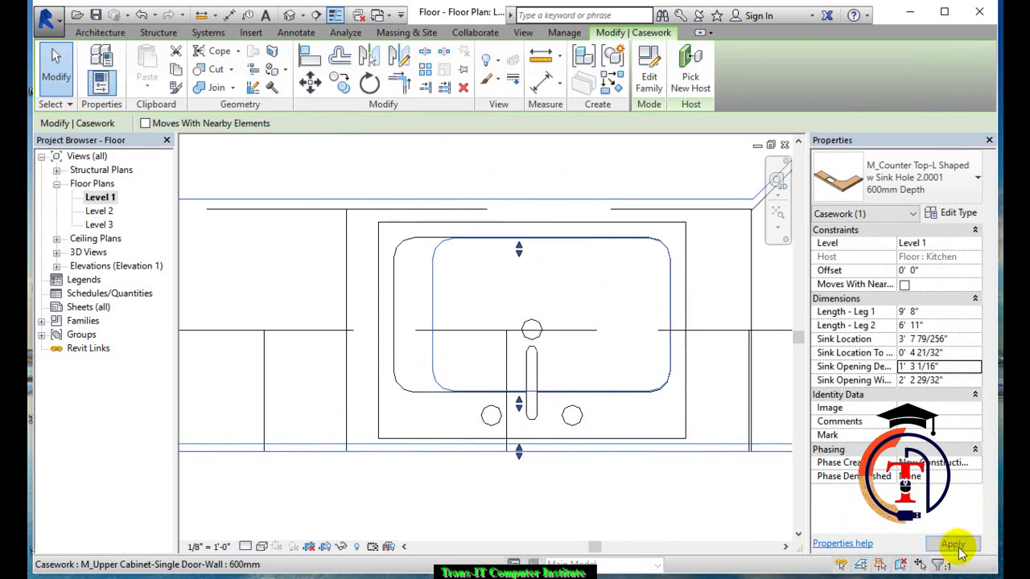
click(289, 15)
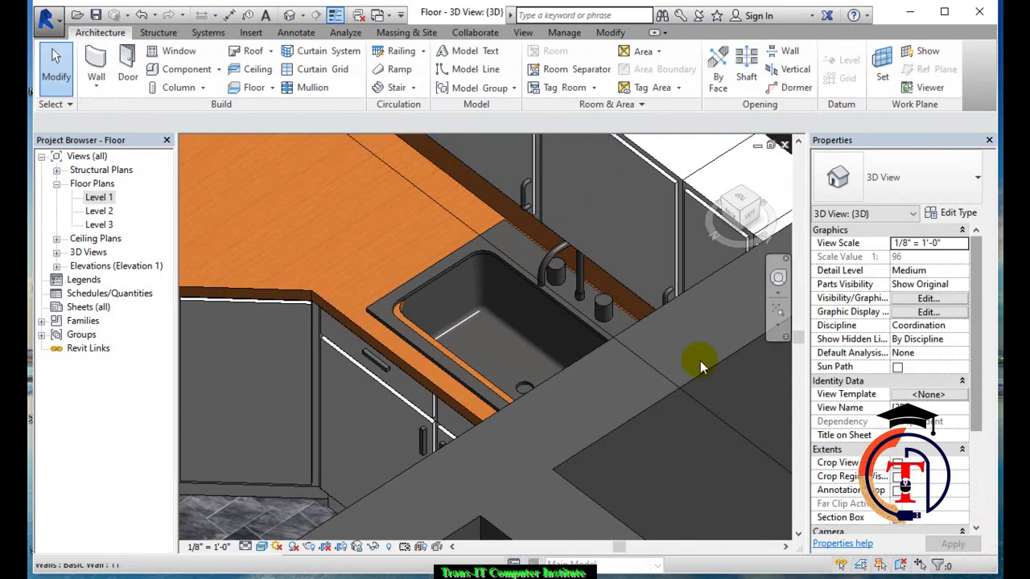
In 3D, align another sink edge to the counter's cutout edge
scroll(490, 287, down, 2)
mouse_move(459, 298)
shift+middle_down()
mouse_move(489, 325)
mouse_move(353, 328)
shift+middle_up()
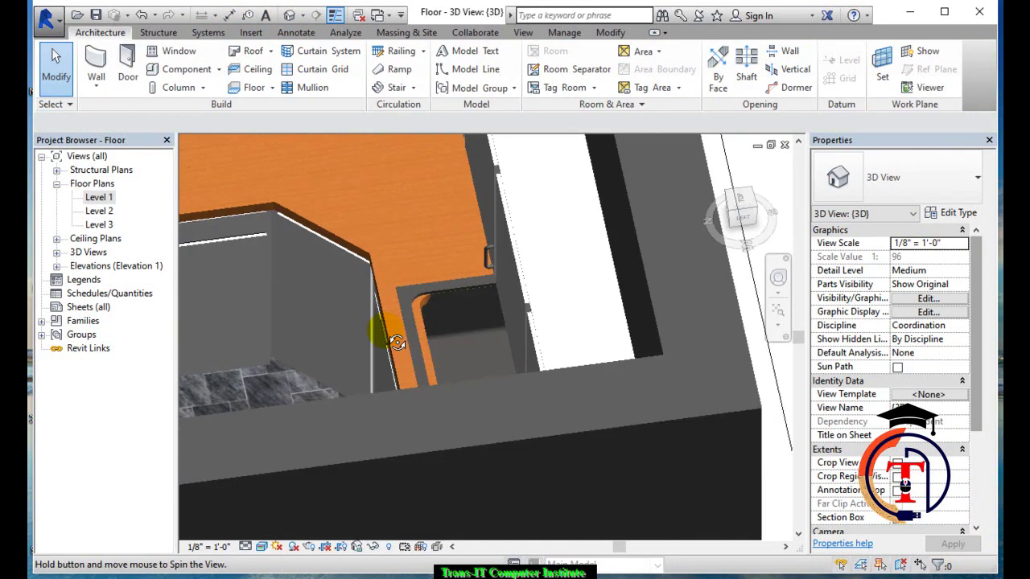
key(l)
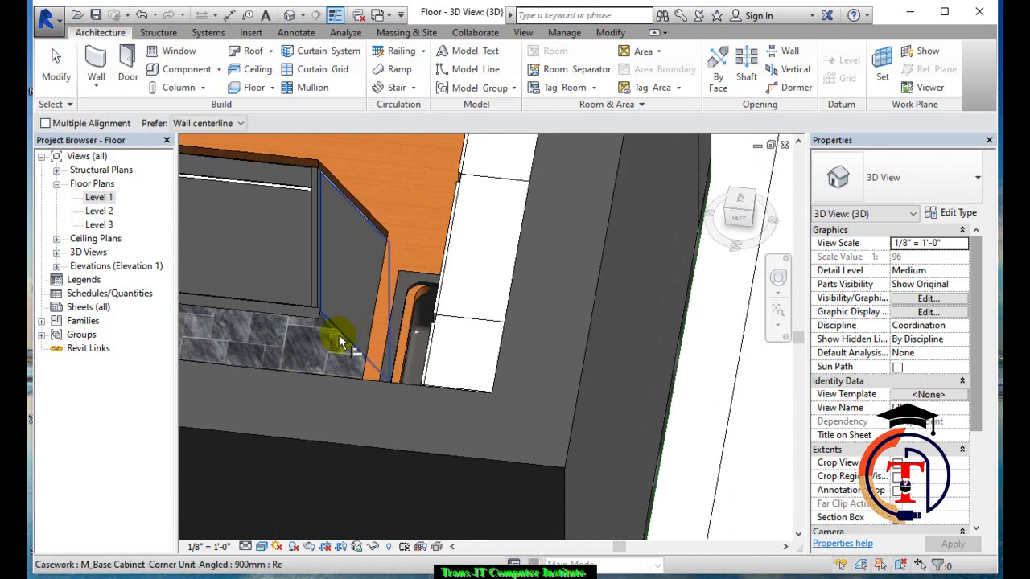
scroll(350, 326, up, 2)
scroll(344, 271, up, 2)
scroll(371, 305, up, 2)
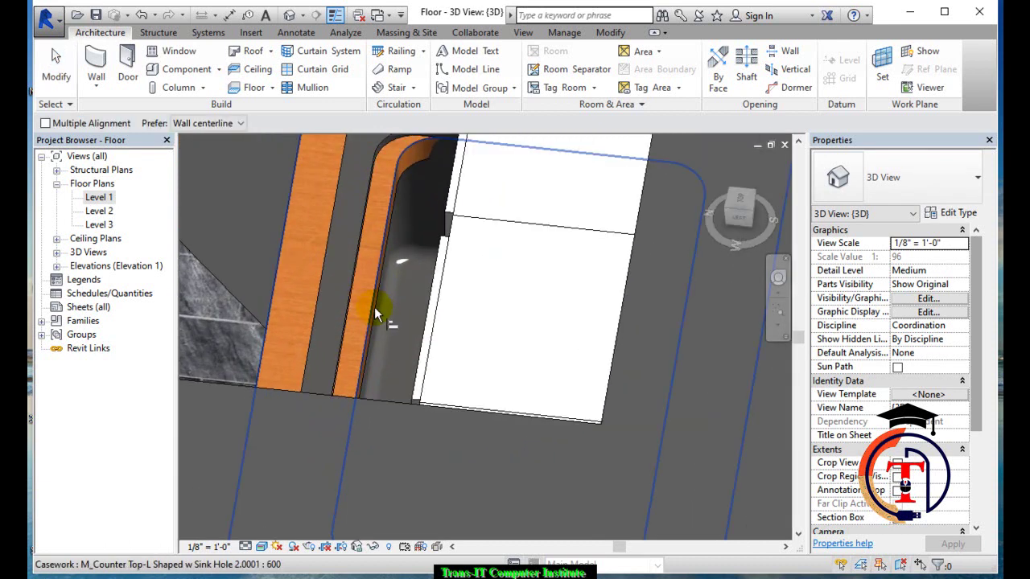
scroll(372, 310, up, 2)
mouse_move(372, 310)
shift+middle_down()
mouse_move(373, 324)
mouse_move(351, 326)
shift+middle_up()
click(347, 321)
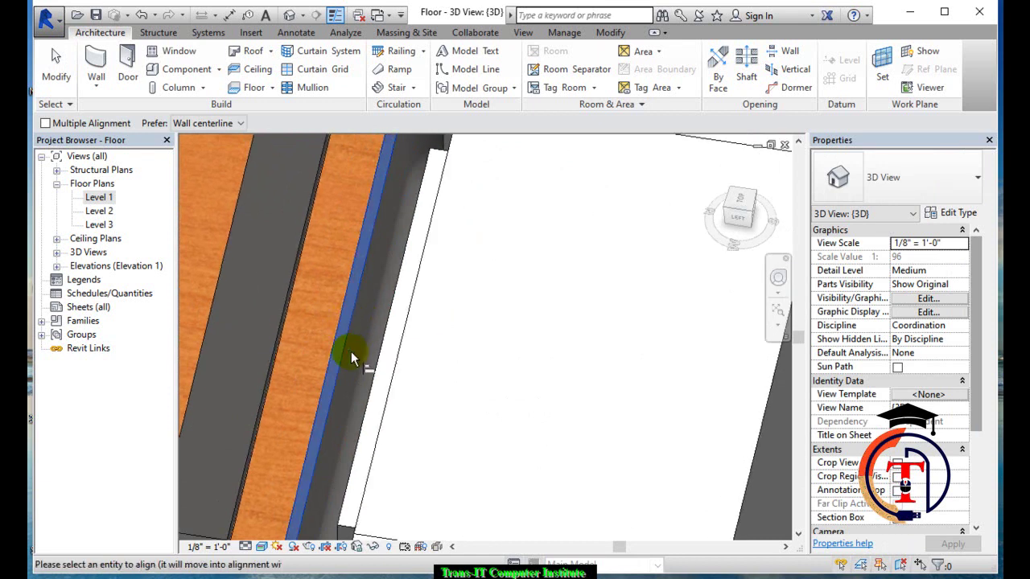
click(273, 359)
Orbit around the sink and cabinets for a front review, then return to the Level 1 plan
scroll(288, 372, down, 3)
mouse_move(341, 386)
shift+middle_down()
mouse_move(503, 359)
mouse_move(299, 295)
mouse_move(453, 346)
shift+middle_up()
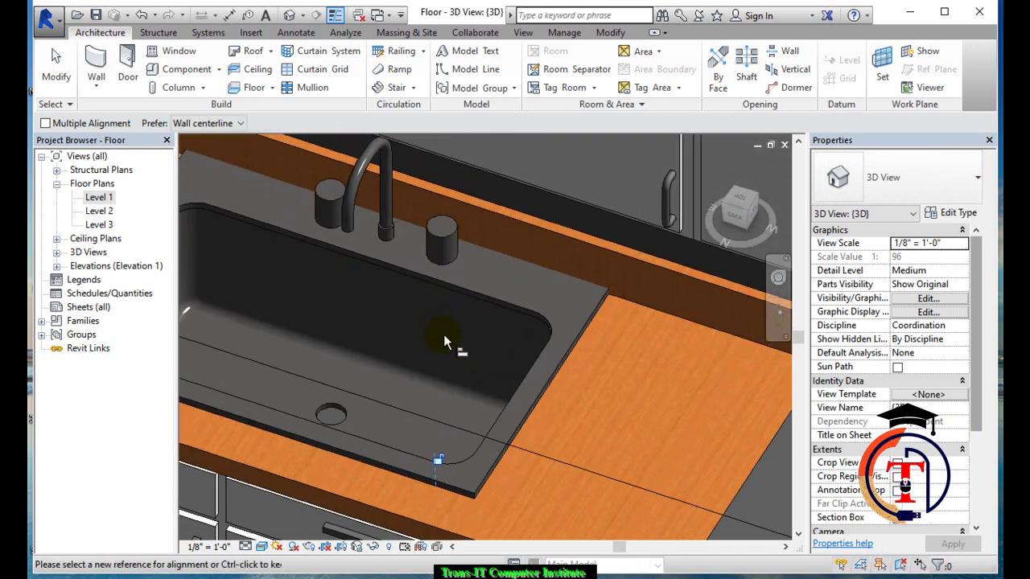
scroll(443, 334, down, 2)
mouse_move(444, 334)
shift+middle_down()
mouse_move(545, 319)
mouse_move(472, 349)
mouse_move(556, 340)
mouse_move(588, 317)
mouse_move(573, 352)
mouse_move(494, 349)
mouse_move(487, 362)
shift+middle_up()
key(Escape)
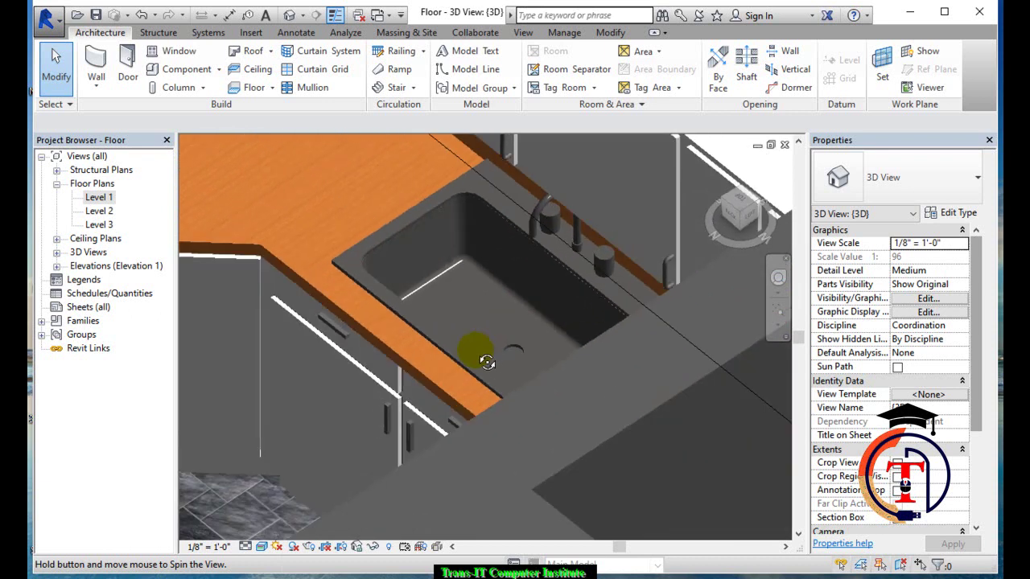
scroll(476, 348, down, 3)
scroll(454, 305, up, 1)
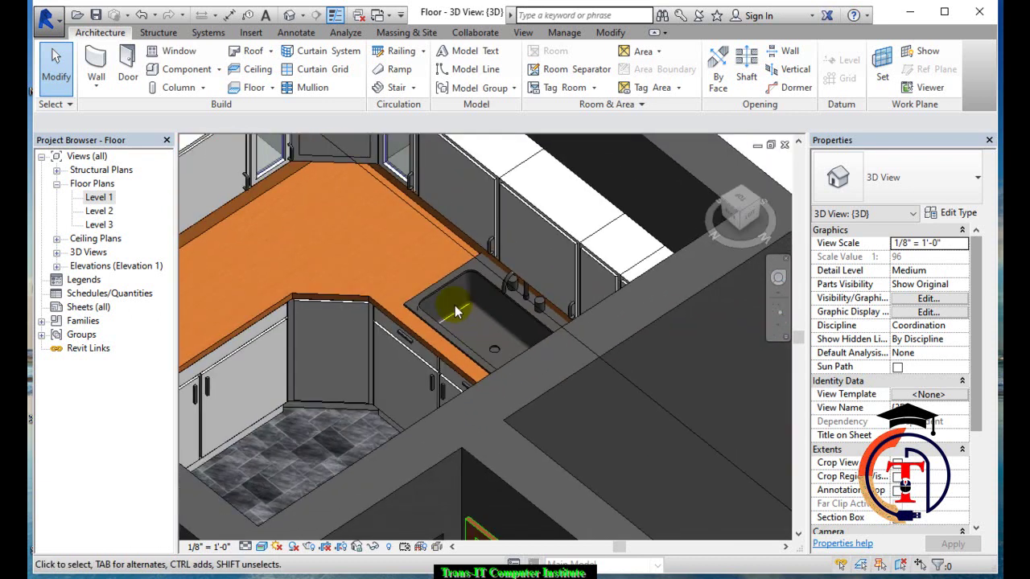
scroll(464, 268, up, 1)
mouse_move(464, 268)
shift+middle_down()
mouse_move(421, 322)
mouse_move(414, 391)
mouse_move(609, 333)
mouse_move(333, 358)
shift+middle_up()
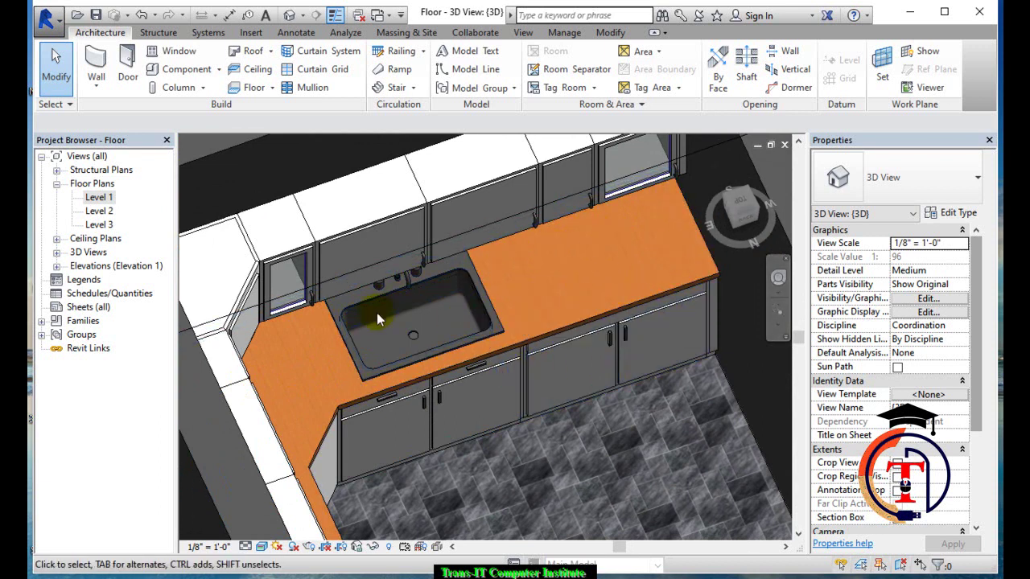
double_click(99, 197)
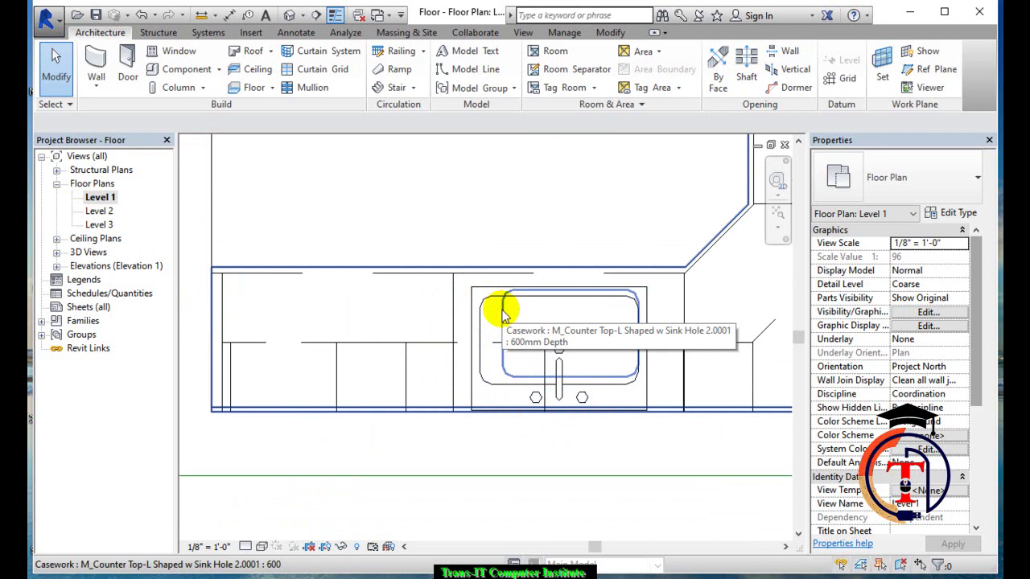
Measure the distance from the right wall to the cabinet edge with a temporary dimension
click(417, 267)
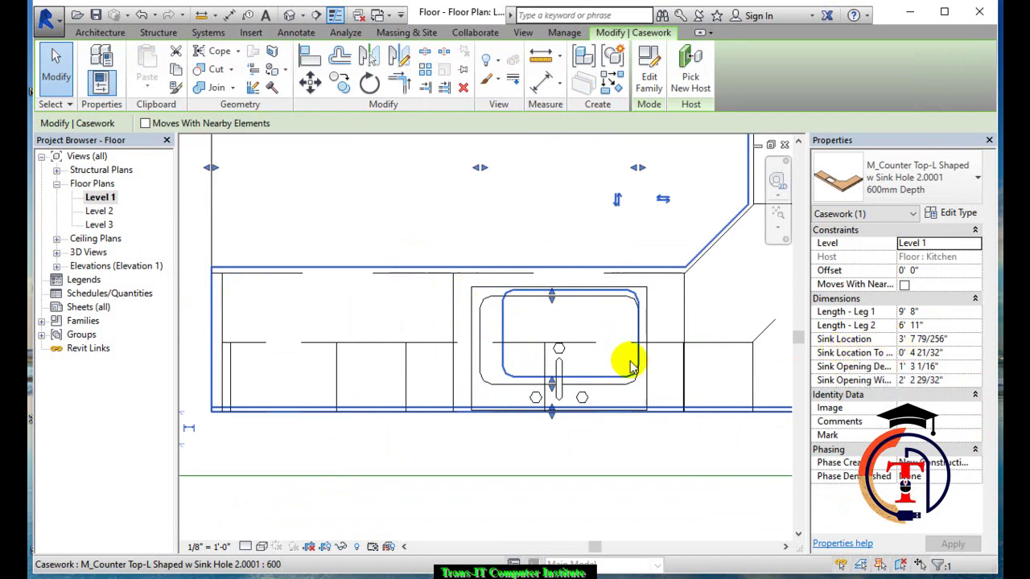
scroll(620, 357, down, 3)
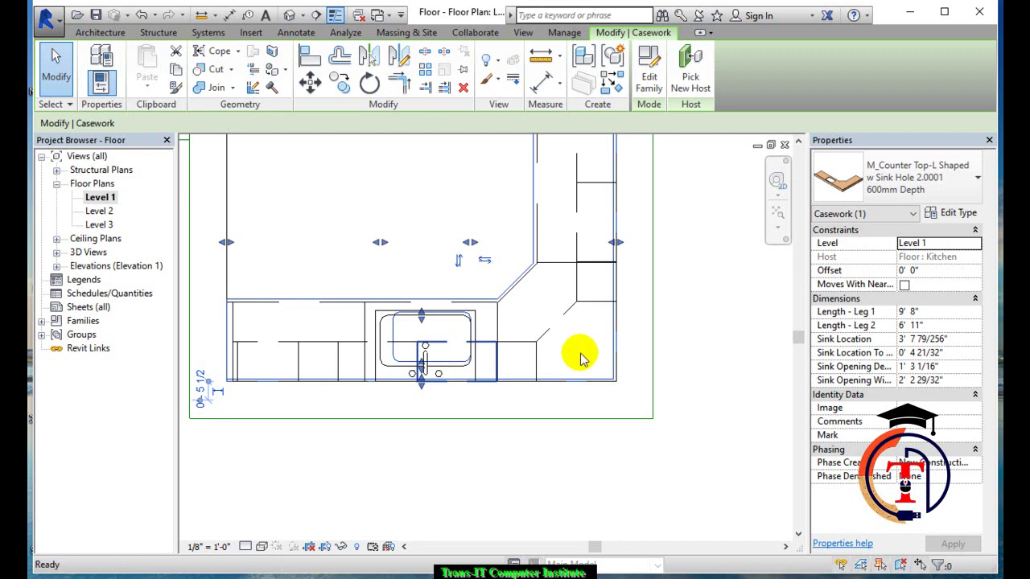
key(i)
click(618, 342)
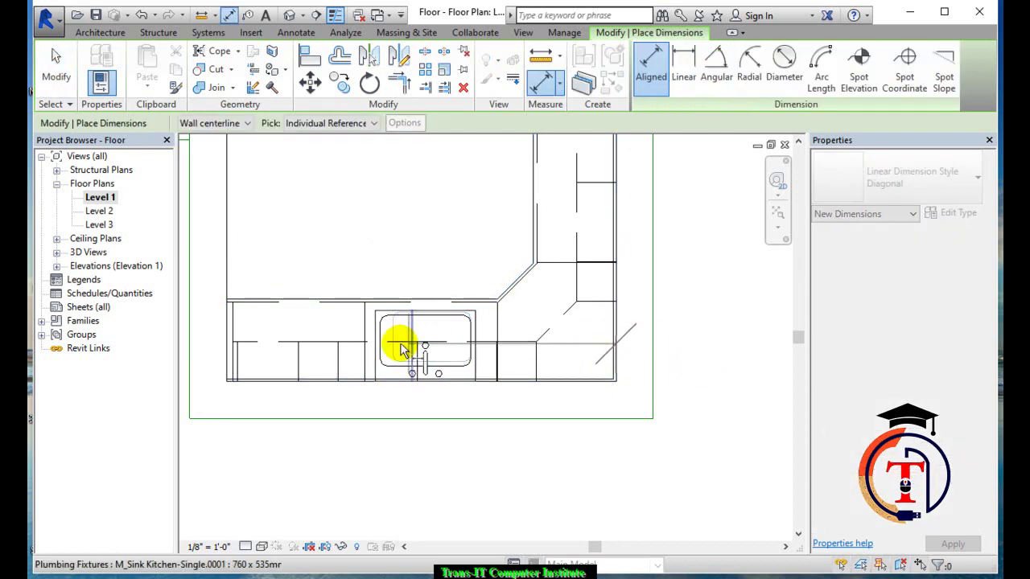
click(340, 366)
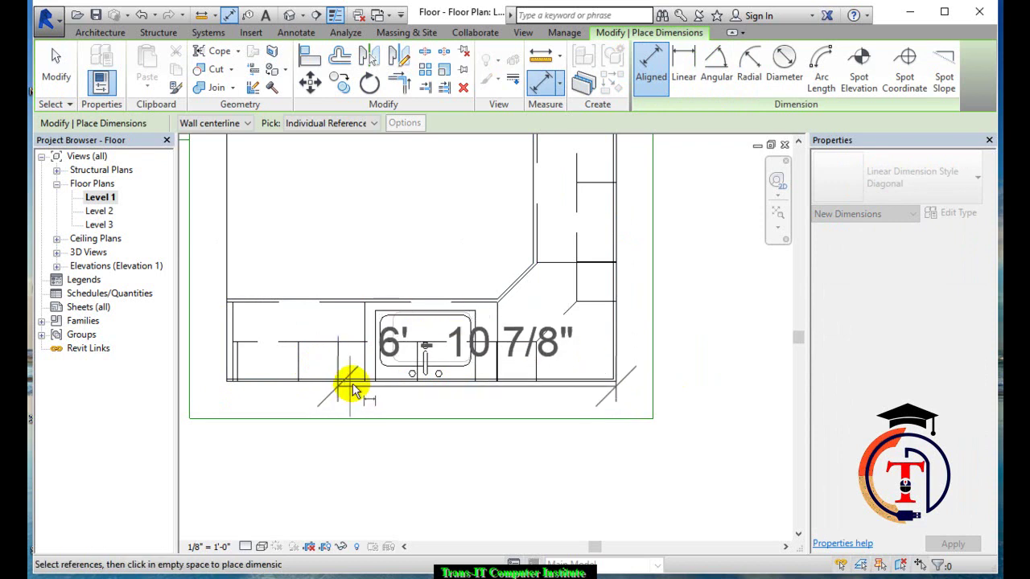
key(Escape)
key(Escape)
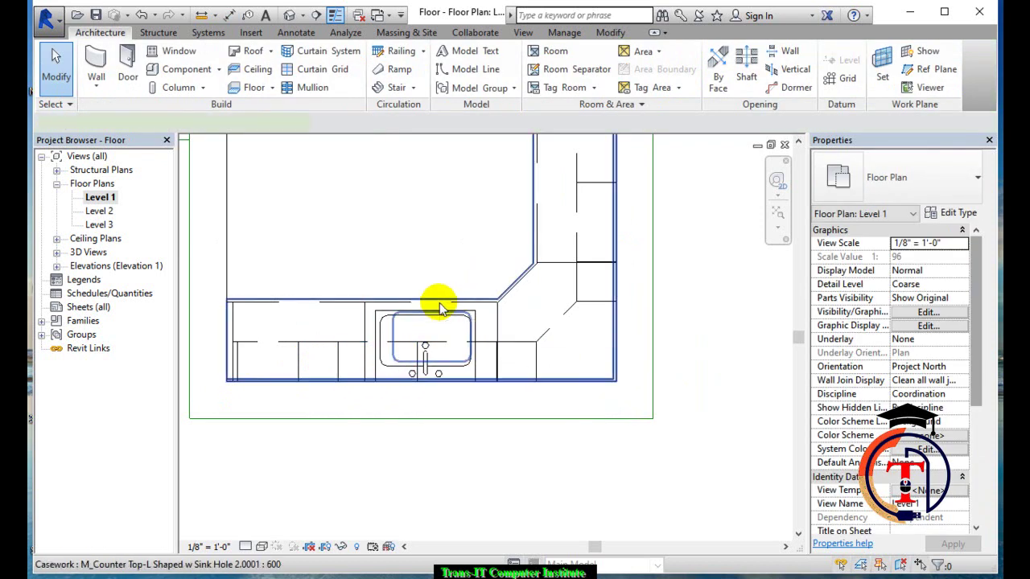
Change the L-shaped counter's Sink Location from 3' 7 79/256" to 7' 0"
click(439, 306)
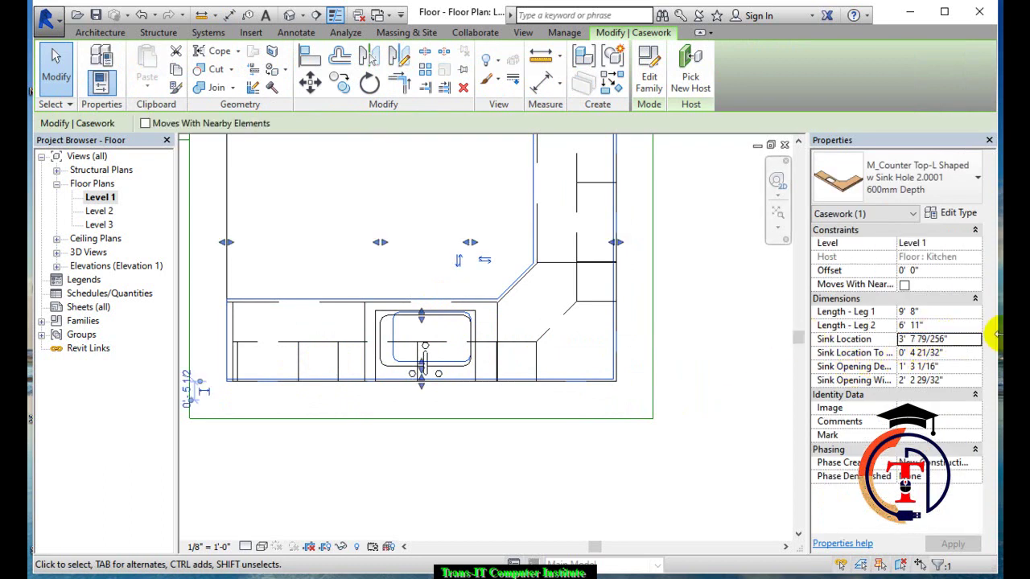
key(shift+Tab)
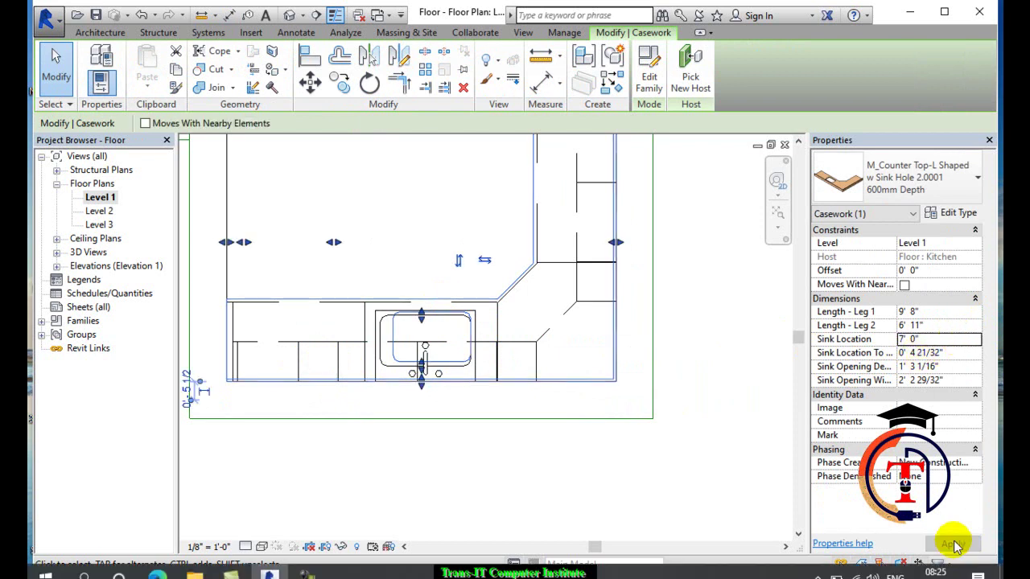
key(Escape)
Open the 3D view and zoom in on the counter and sink with Align started
click(288, 16)
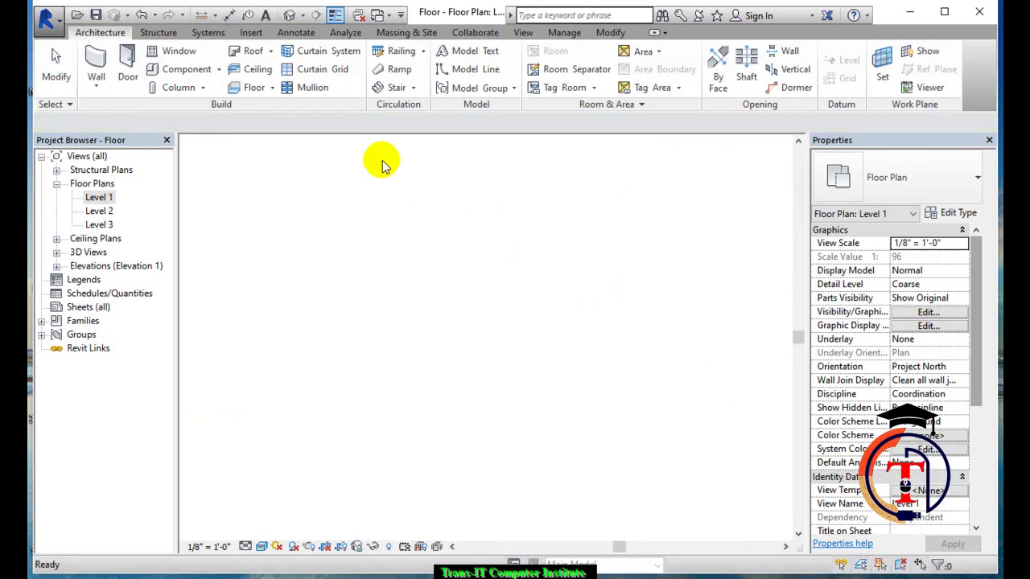
shift+middle_drag(528, 259, 408, 292)
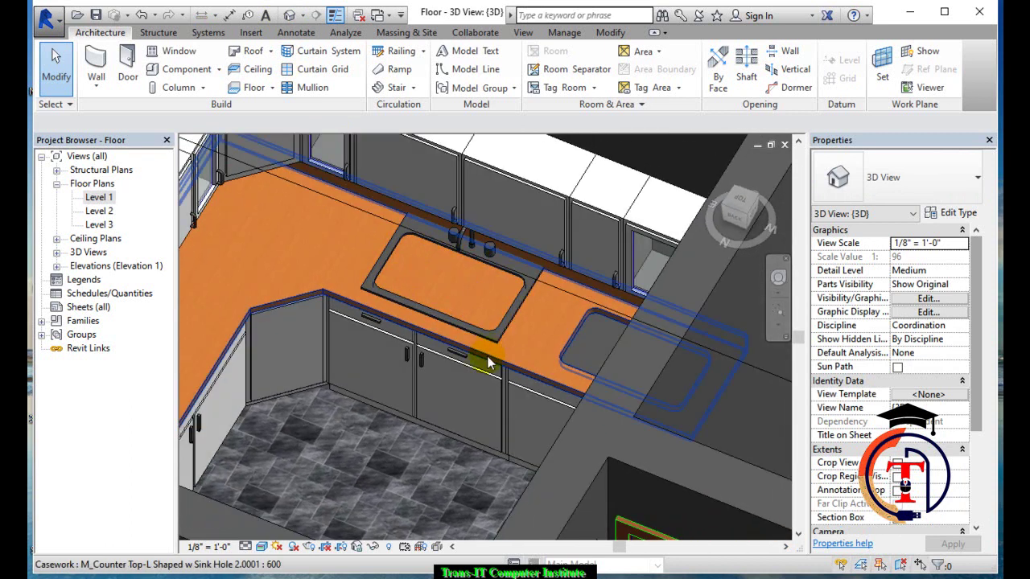
scroll(459, 350, up, 2)
scroll(581, 332, up, 2)
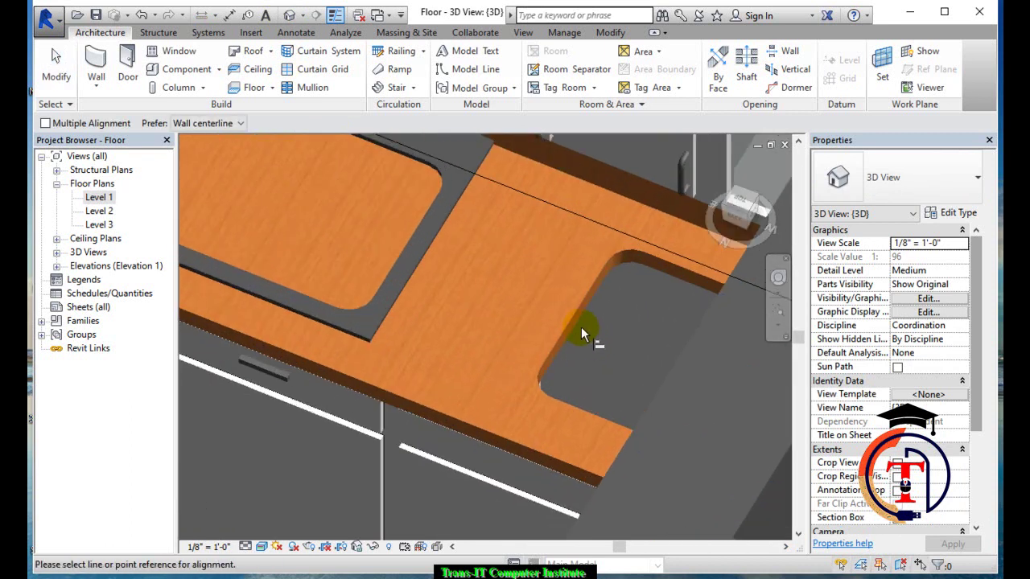
key(a)
key(l)
scroll(450, 324, down, 3)
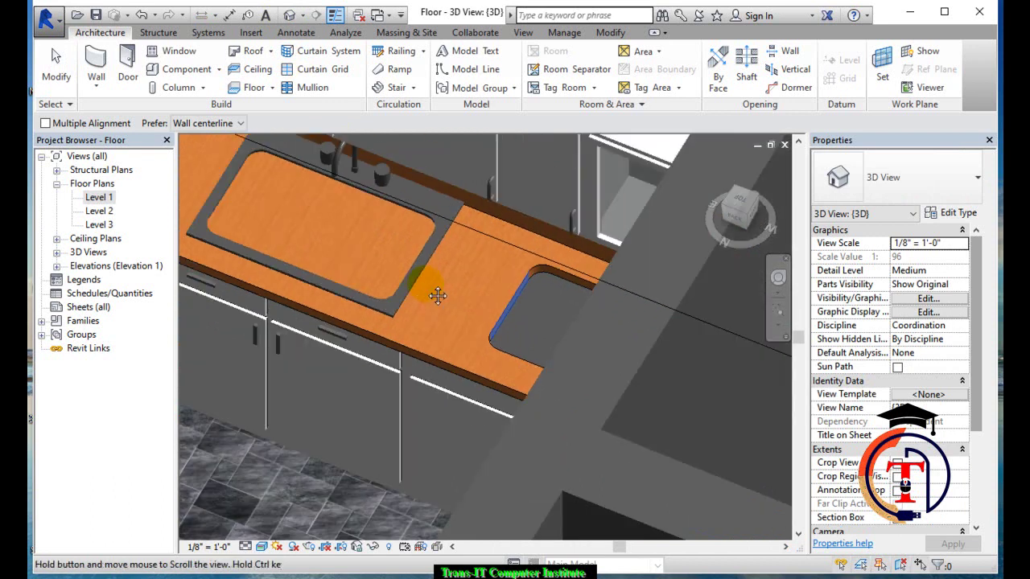
scroll(425, 268, up, 1)
scroll(410, 264, up, 2)
scroll(362, 261, up, 2)
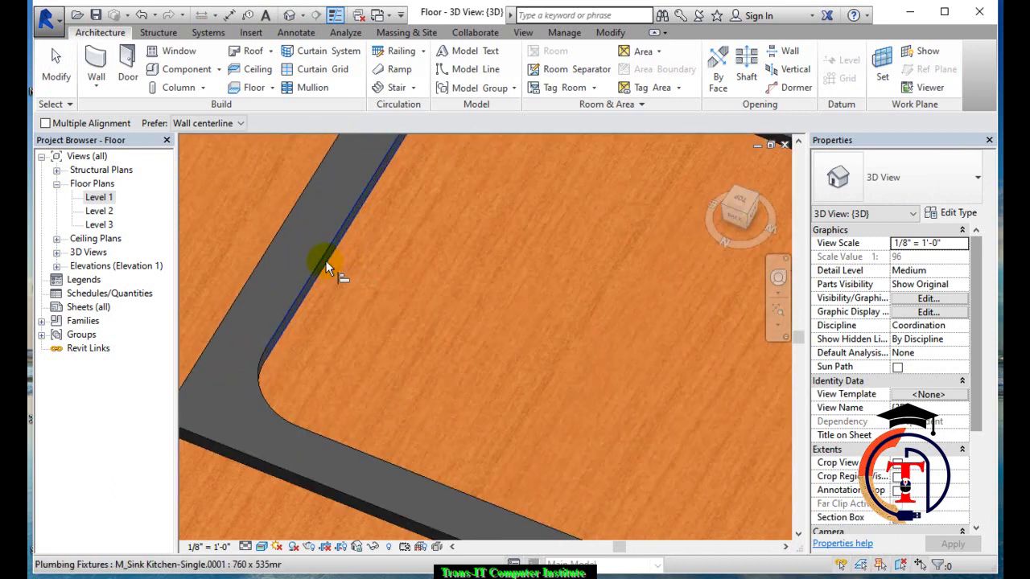
scroll(324, 261, down, 3)
Orbit the kitchen from several angles down over the L-shaped counter and select it
shift+middle_drag(329, 272, 414, 287)
mouse_move(483, 338)
shift+middle_down()
mouse_move(555, 378)
mouse_move(585, 335)
shift+middle_up()
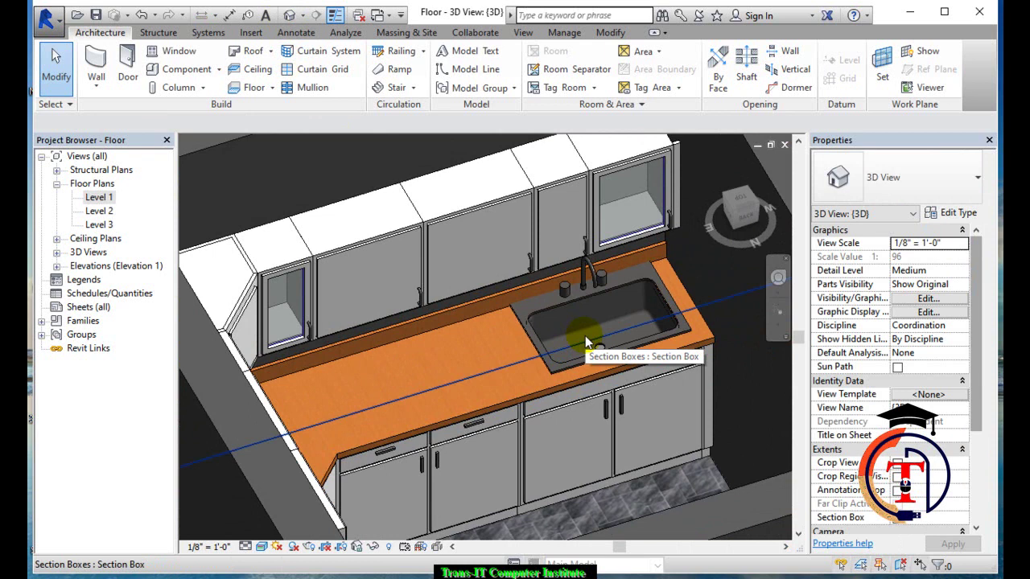
mouse_move(579, 331)
shift+middle_down()
mouse_move(526, 364)
mouse_move(469, 359)
shift+middle_up()
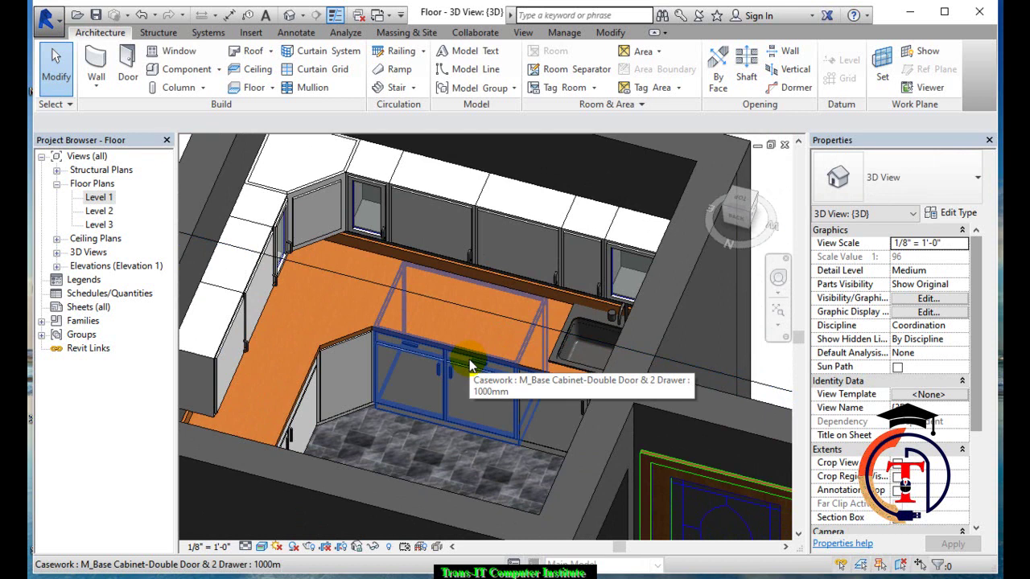
scroll(471, 366, down, 3)
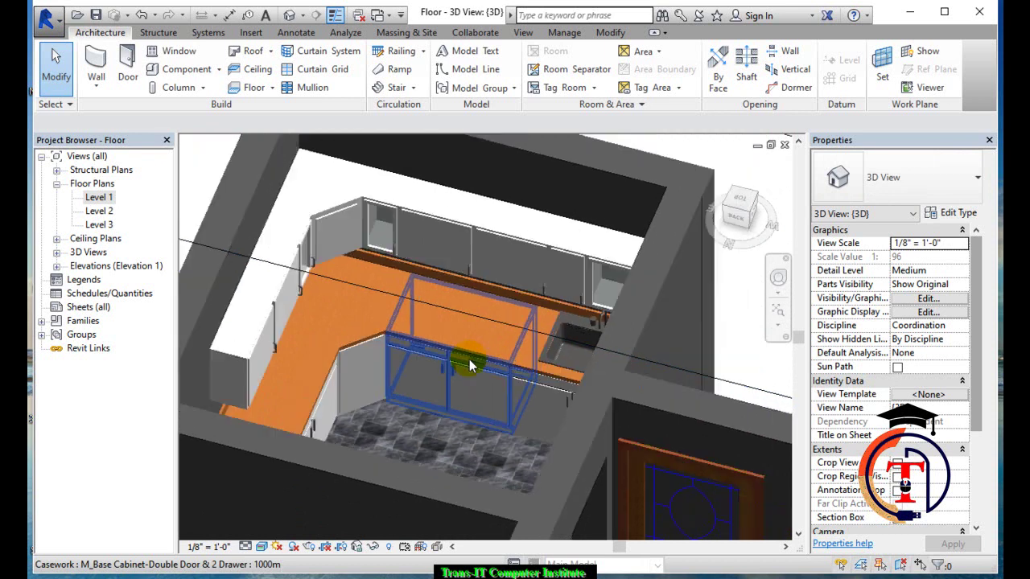
mouse_move(454, 365)
shift+middle_down()
mouse_move(449, 341)
mouse_move(518, 339)
shift+middle_up()
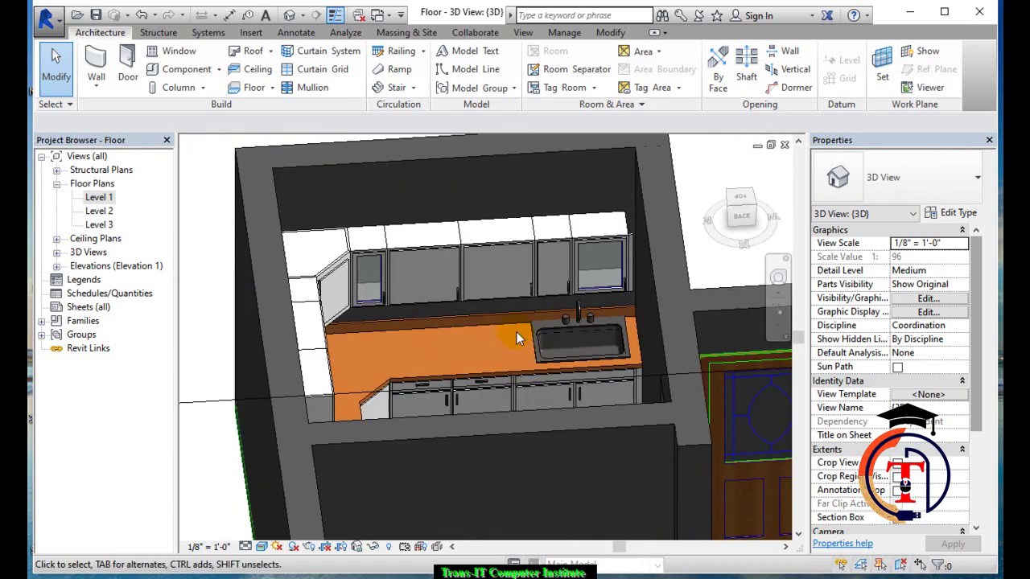
scroll(516, 329, down, 3)
mouse_move(510, 344)
shift+middle_down()
mouse_move(434, 383)
mouse_move(391, 317)
shift+middle_up()
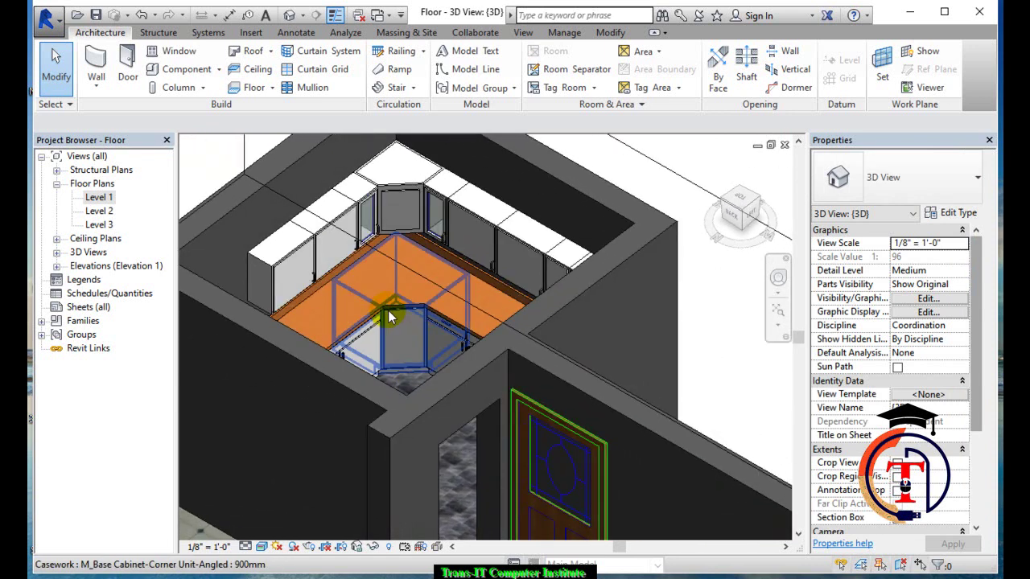
click(364, 321)
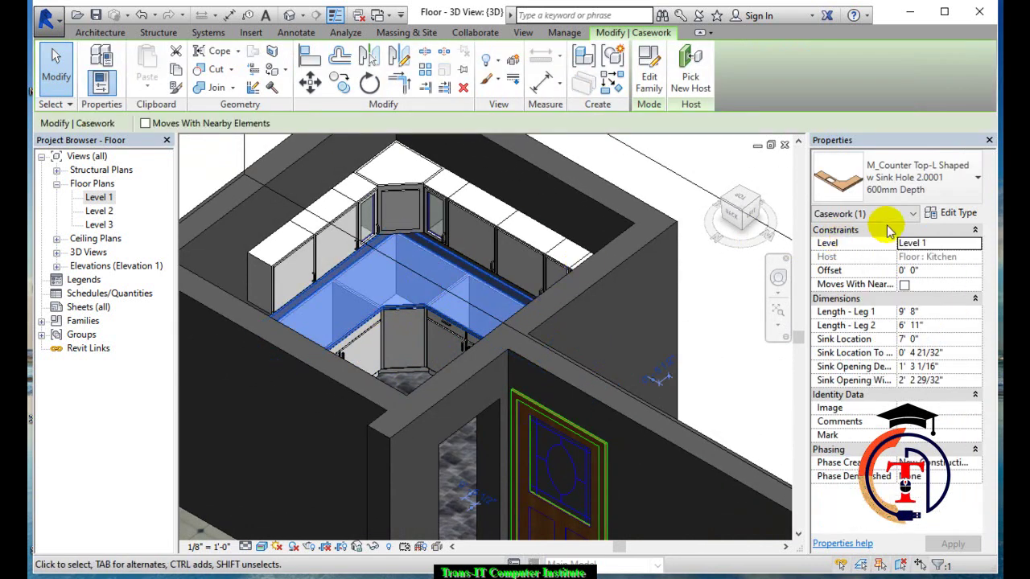
click(945, 216)
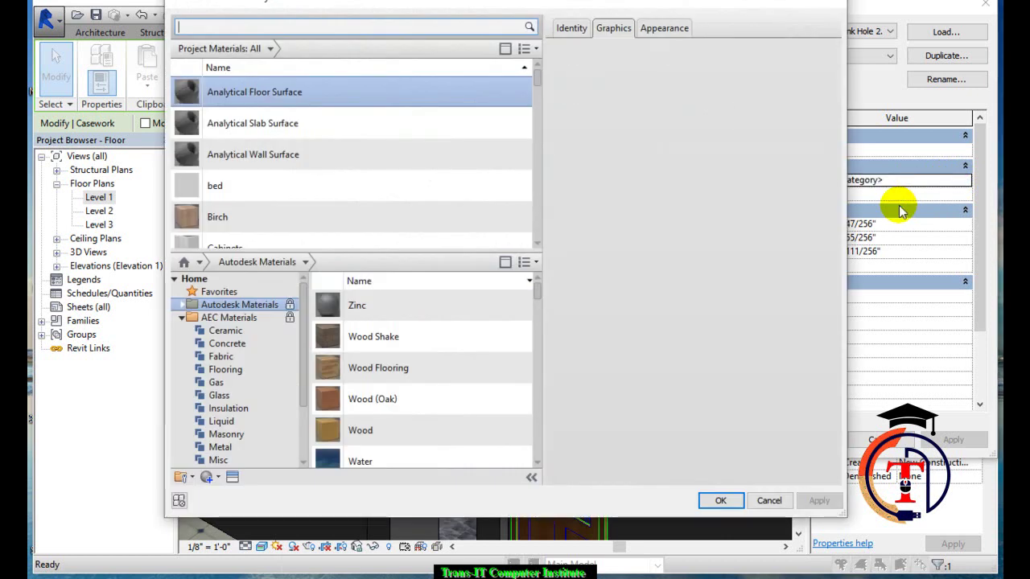
key(Escape)
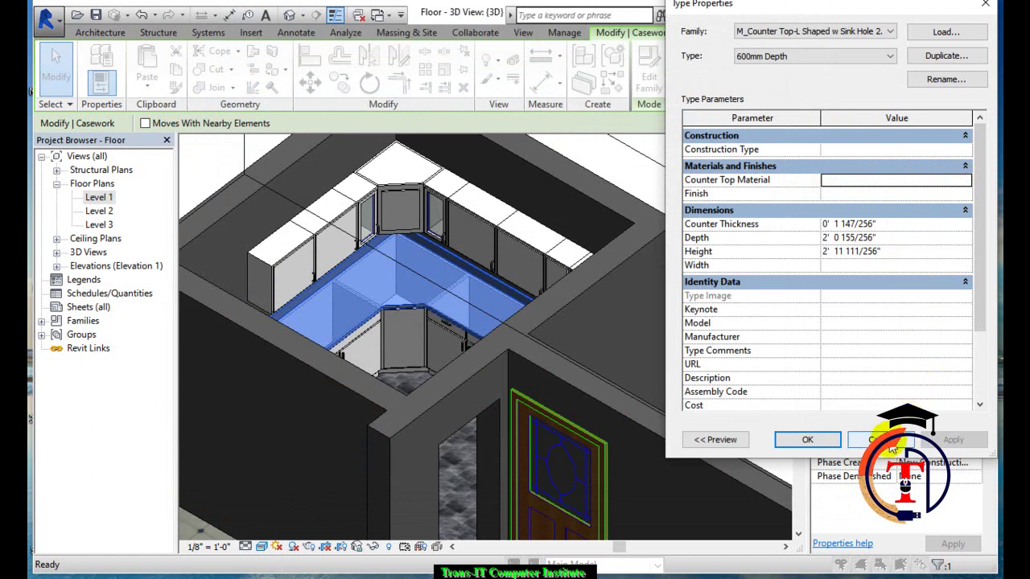
click(892, 442)
key(Escape)
mouse_move(697, 325)
shift+middle_down()
mouse_move(623, 249)
mouse_move(592, 319)
mouse_move(607, 361)
mouse_move(722, 299)
mouse_move(486, 359)
mouse_move(488, 294)
mouse_move(499, 286)
shift+middle_up()
scroll(472, 206, up, 2)
scroll(478, 215, up, 2)
mouse_move(479, 215)
shift+middle_down()
mouse_move(471, 276)
mouse_move(471, 252)
mouse_move(540, 145)
mouse_move(561, 189)
shift+middle_up()
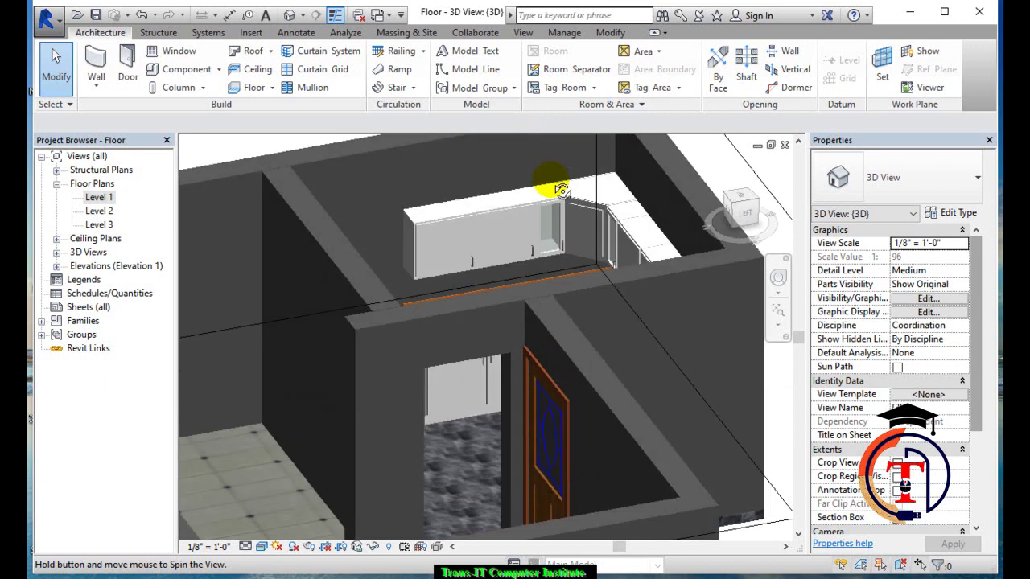
Inspect the glass-door and plain single-door upper cabinets, then return to the Level 1 plan
click(559, 197)
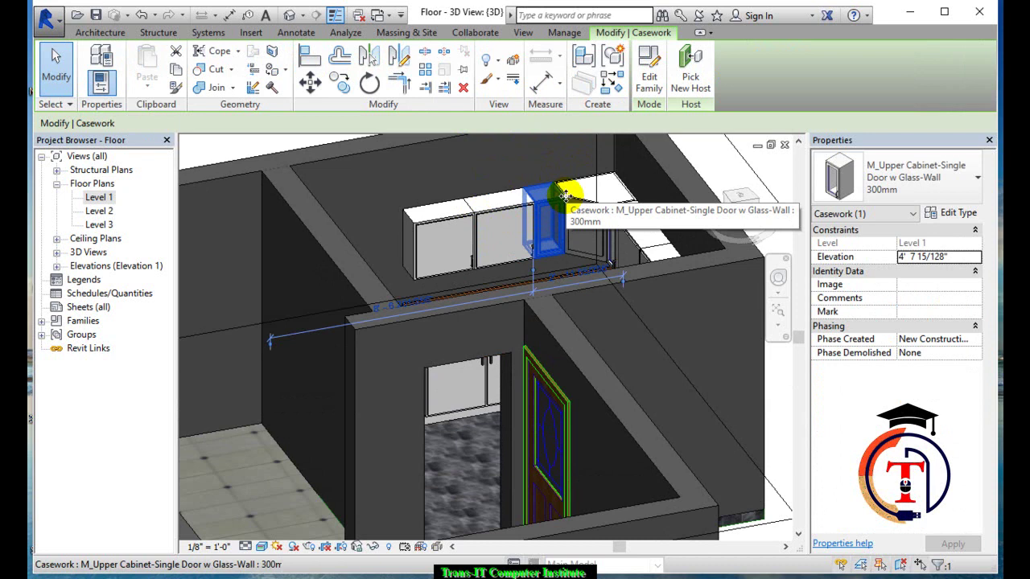
click(427, 235)
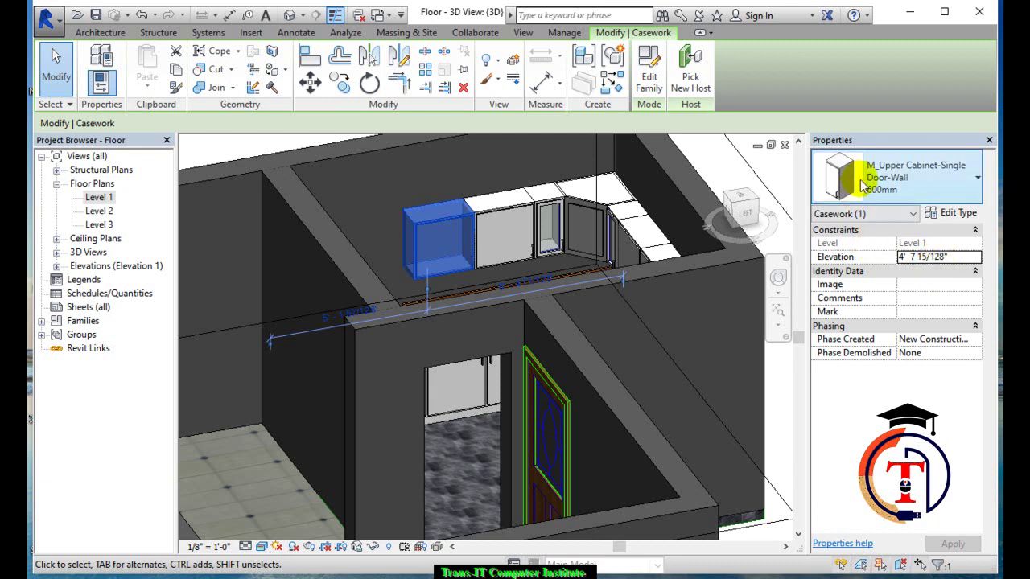
click(785, 146)
Draw Section 1 horizontally across the kitchen, just above the bottom counter run
key(Escape)
middle_drag(688, 225, 608, 378)
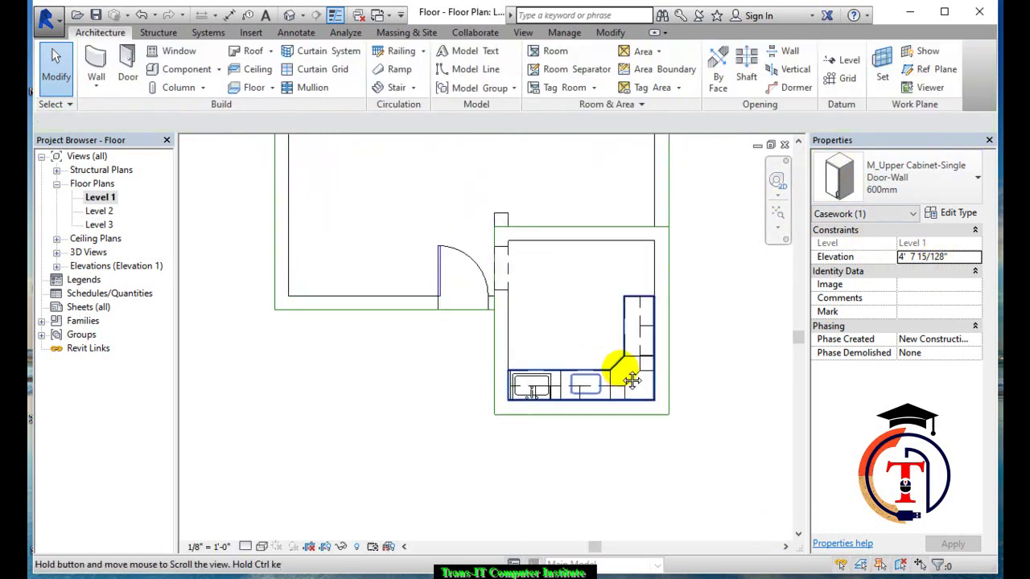
click(319, 16)
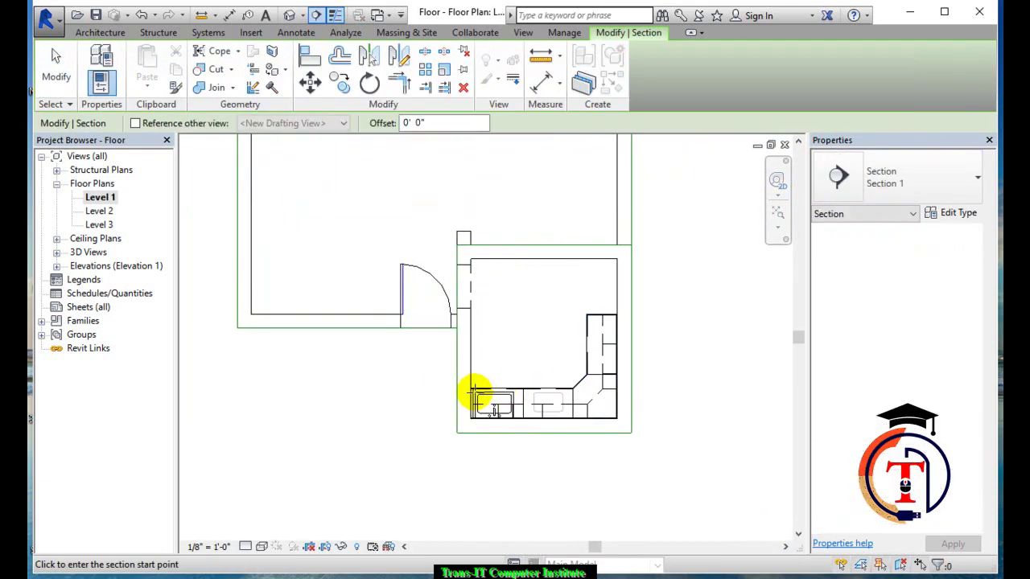
click(434, 370)
click(658, 368)
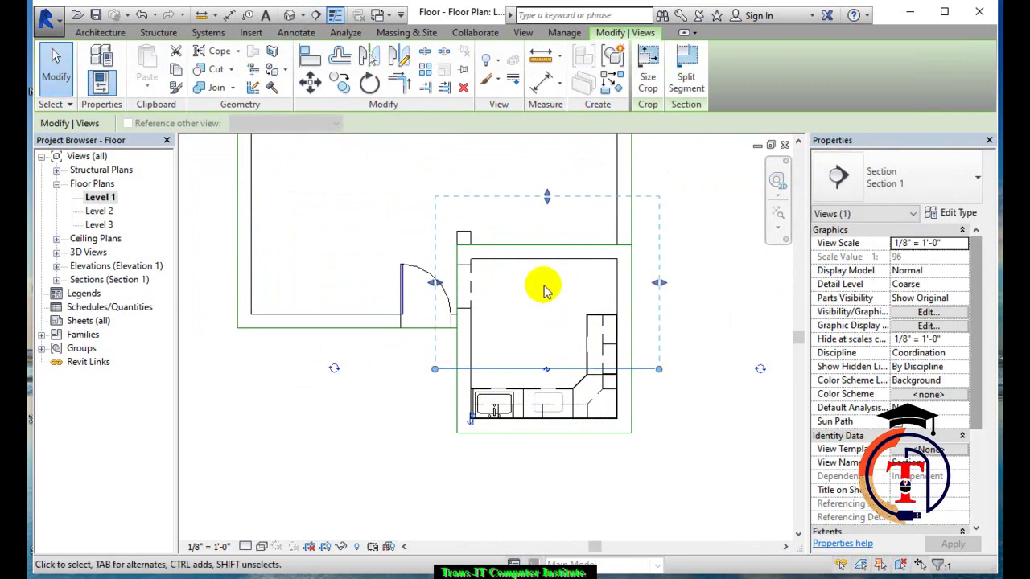
mouse_move(555, 342)
middle_down()
mouse_move(496, 361)
mouse_move(475, 346)
middle_up()
scroll(471, 389, down, 3)
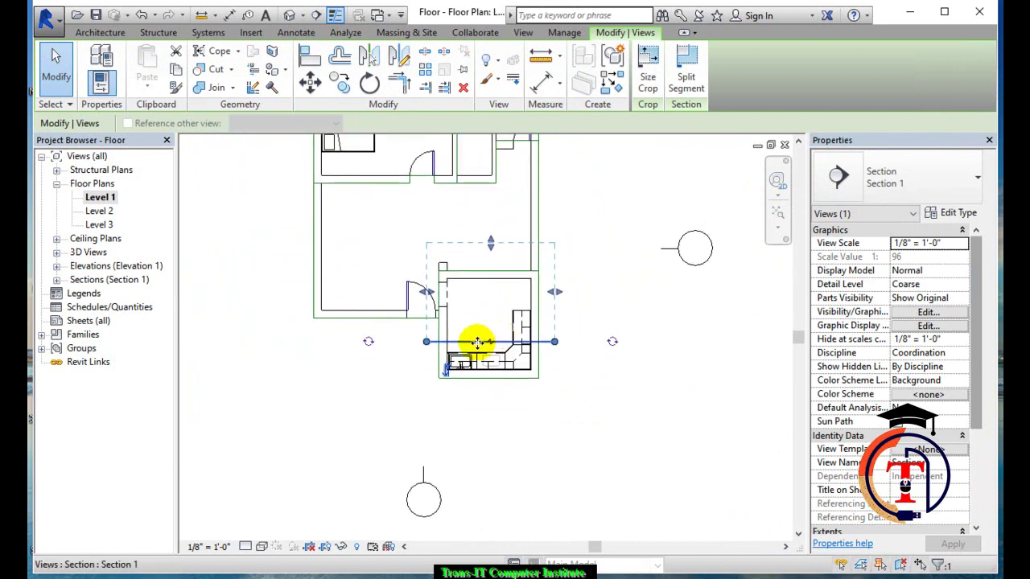
scroll(460, 377, up, 3)
Go to the Section 1 view from the section line and pan to the upper cabinets
middle_drag(506, 386, 529, 274)
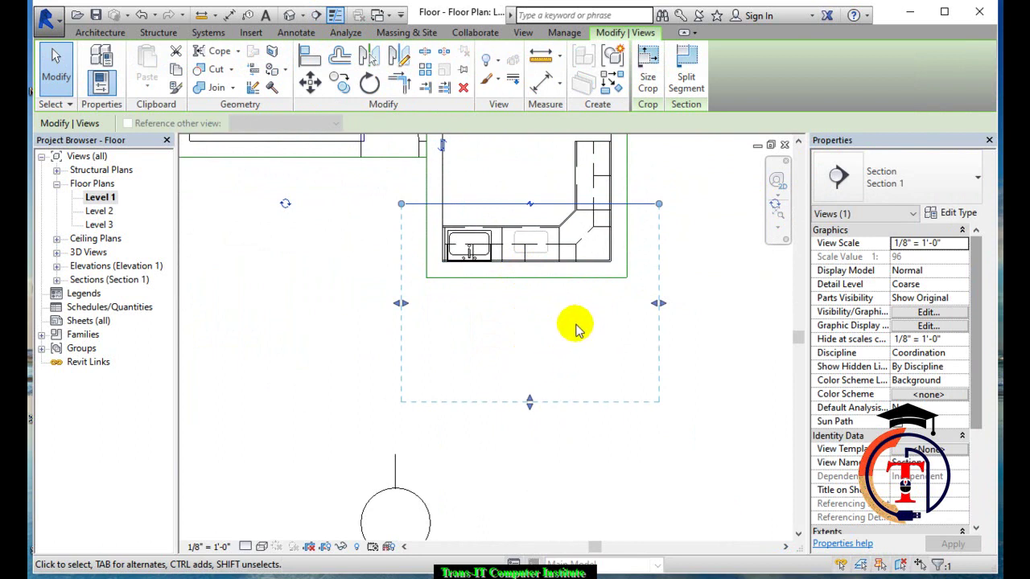
right_click(575, 326)
click(611, 286)
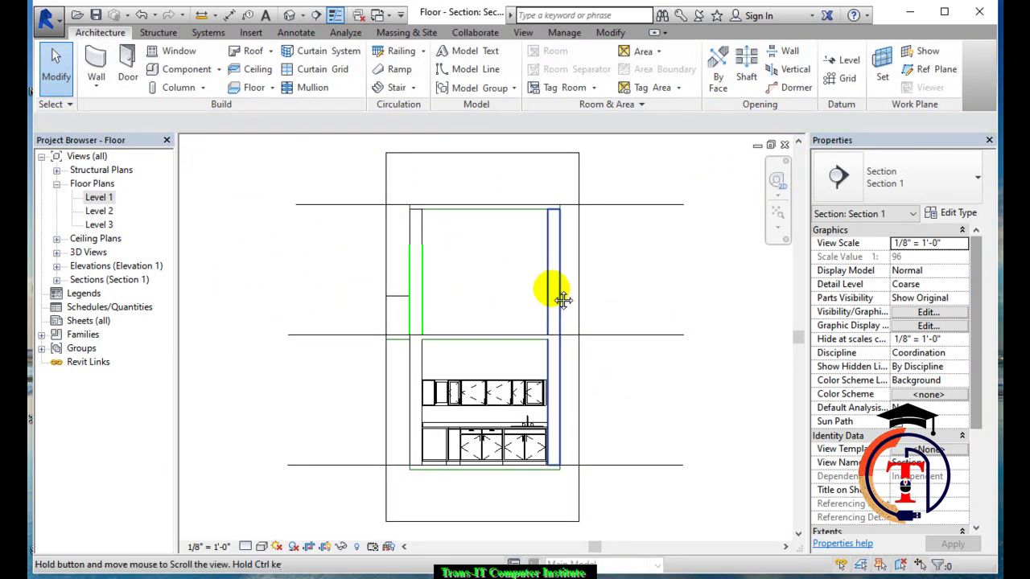
middle_drag(562, 299, 489, 357)
scroll(515, 306, up, 3)
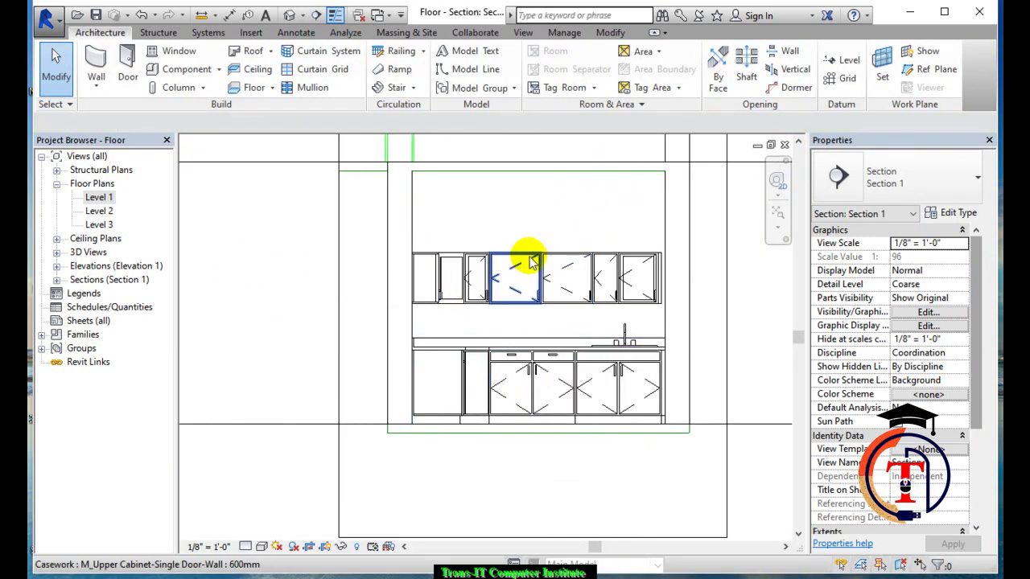
Use CS on an upper cabinet to place another M_Upper Cabinet-Single Door-Wall 600mm above the row
click(531, 263)
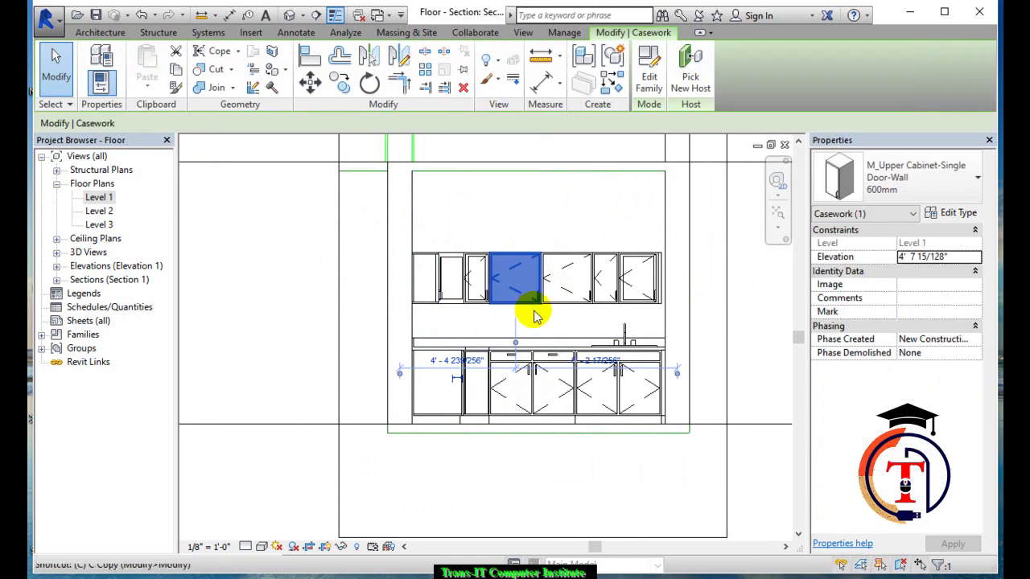
key(c)
key(s)
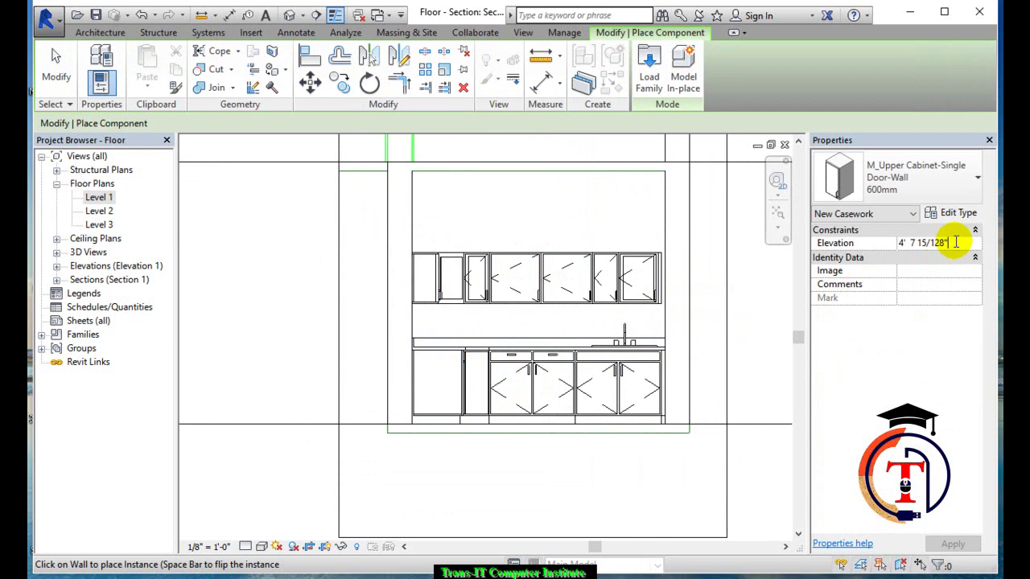
click(956, 242)
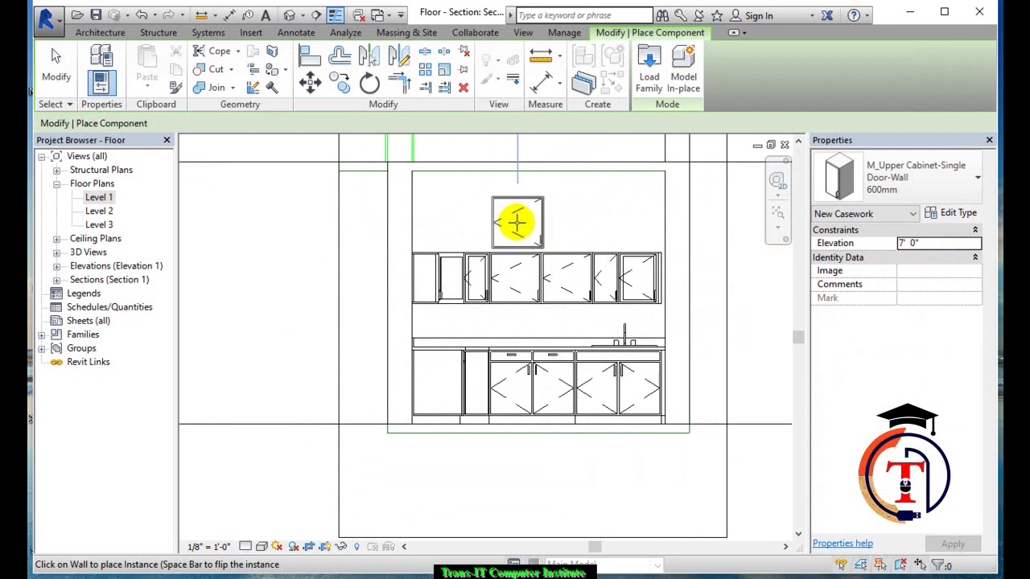
click(516, 221)
key(Escape)
key(Escape)
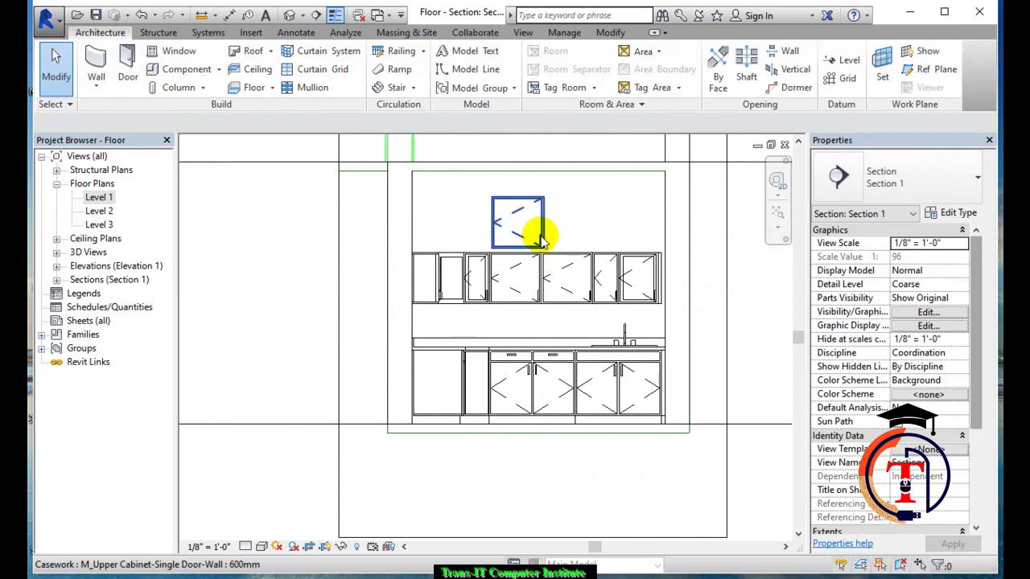
Set the new upper cabinet's elevation to 7' 0" and deselect it
click(543, 238)
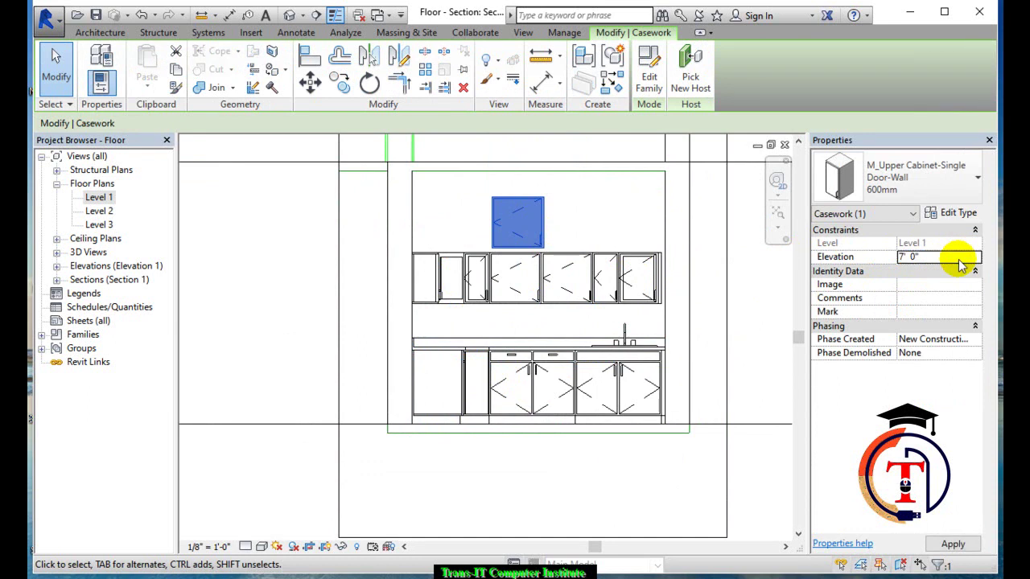
key(Return)
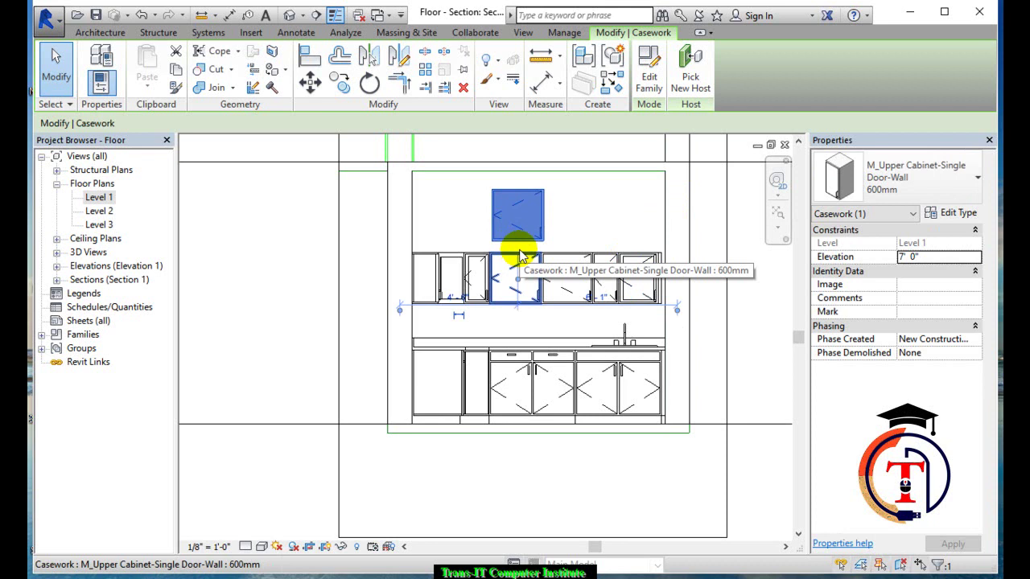
key(Escape)
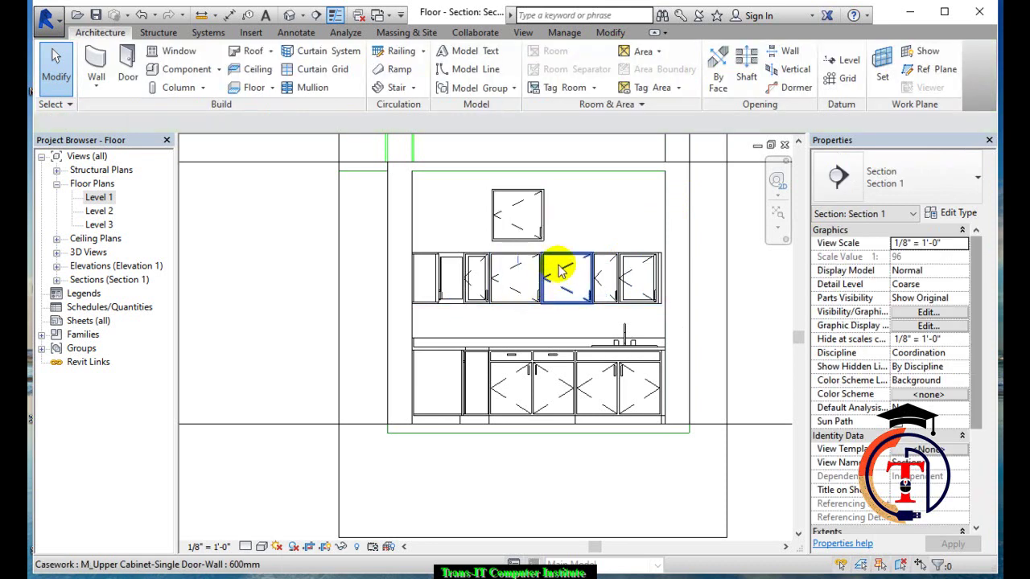
scroll(550, 235, up, 2)
Align the raised cabinet's bottom to the top edge of the upper cabinet row
key(a)
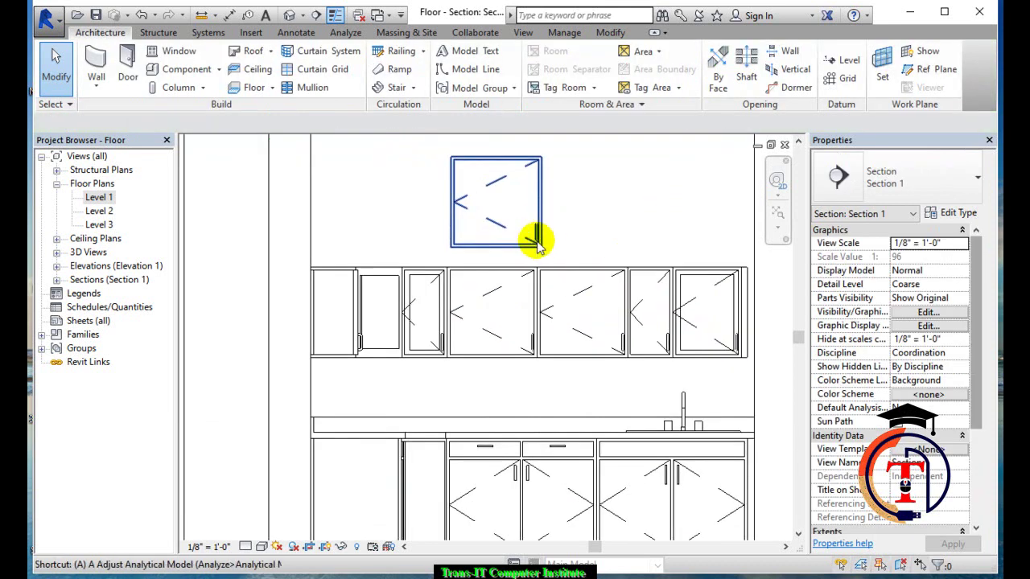
key(l)
click(502, 267)
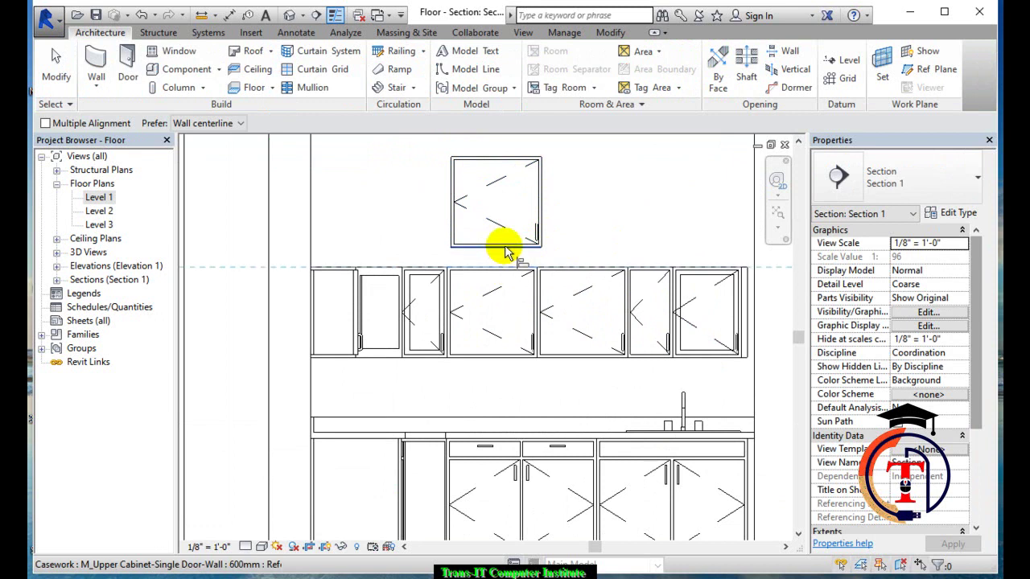
click(503, 245)
key(Escape)
key(Escape)
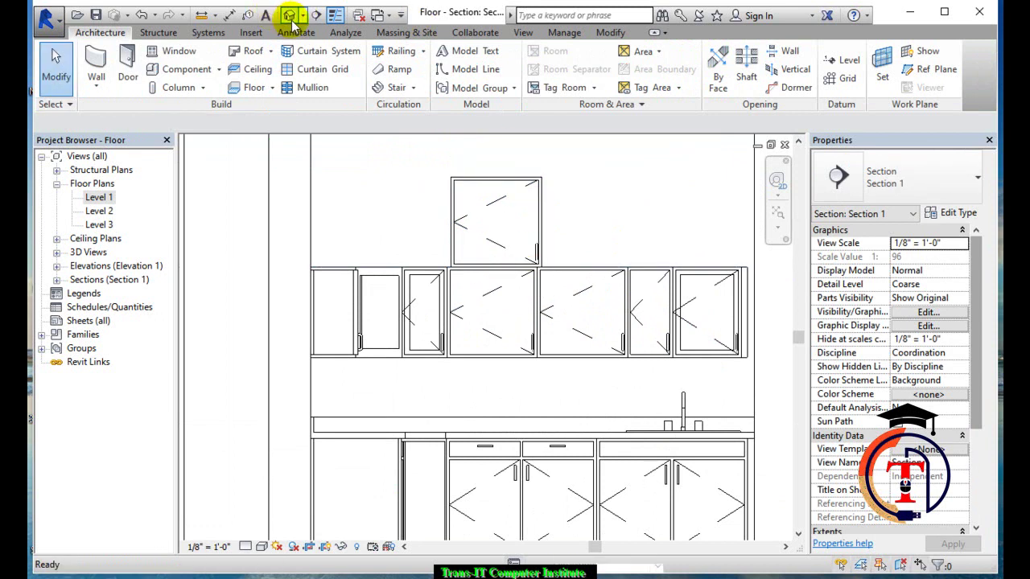
In the default 3D view, set the raised cabinet's elevation to 7' 0", then reopen Level 1
click(289, 16)
mouse_move(595, 265)
shift+middle_down()
mouse_move(678, 297)
mouse_move(575, 230)
shift+middle_up()
scroll(578, 237, up, 3)
scroll(584, 250, up, 2)
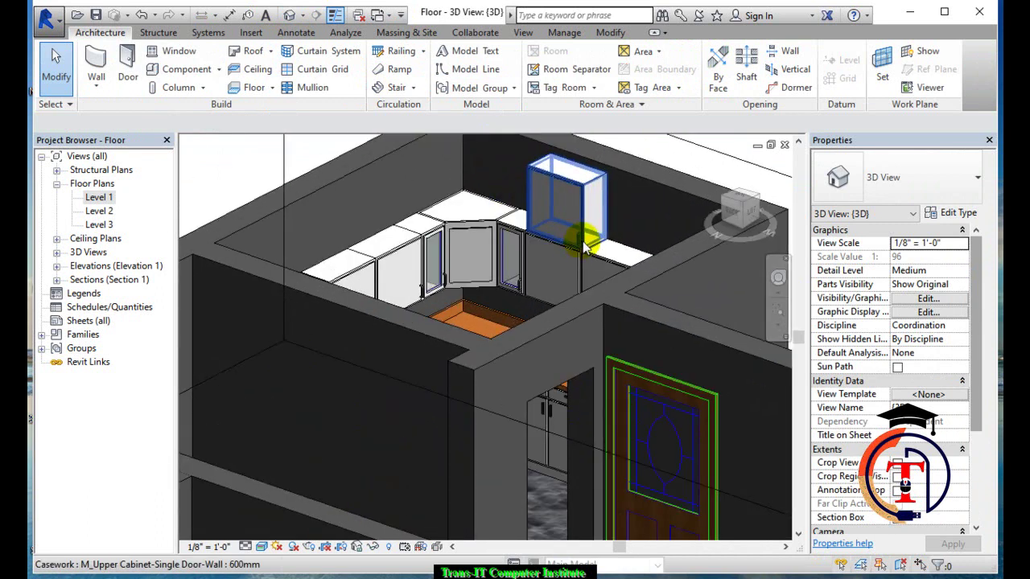
click(586, 248)
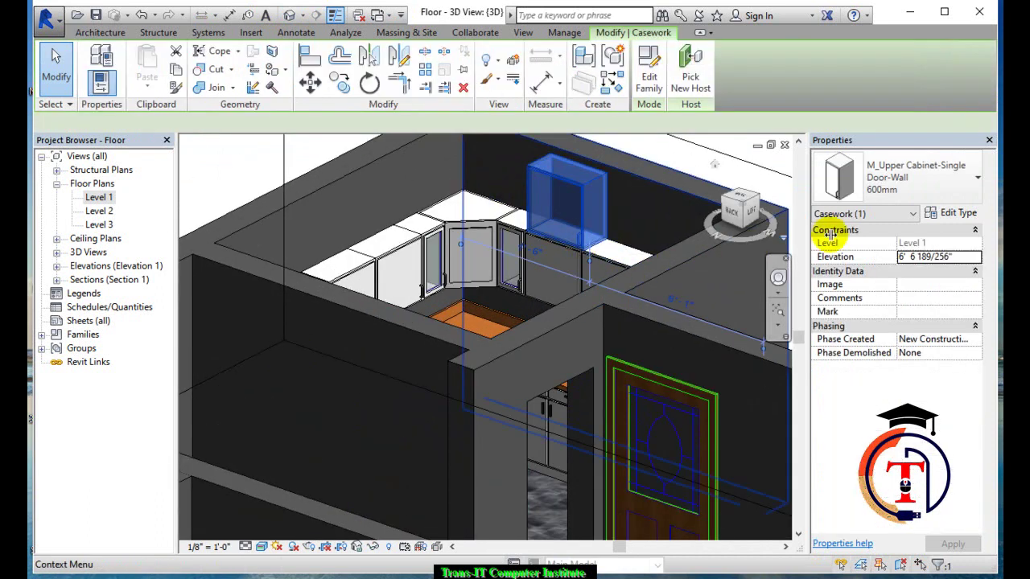
click(962, 257)
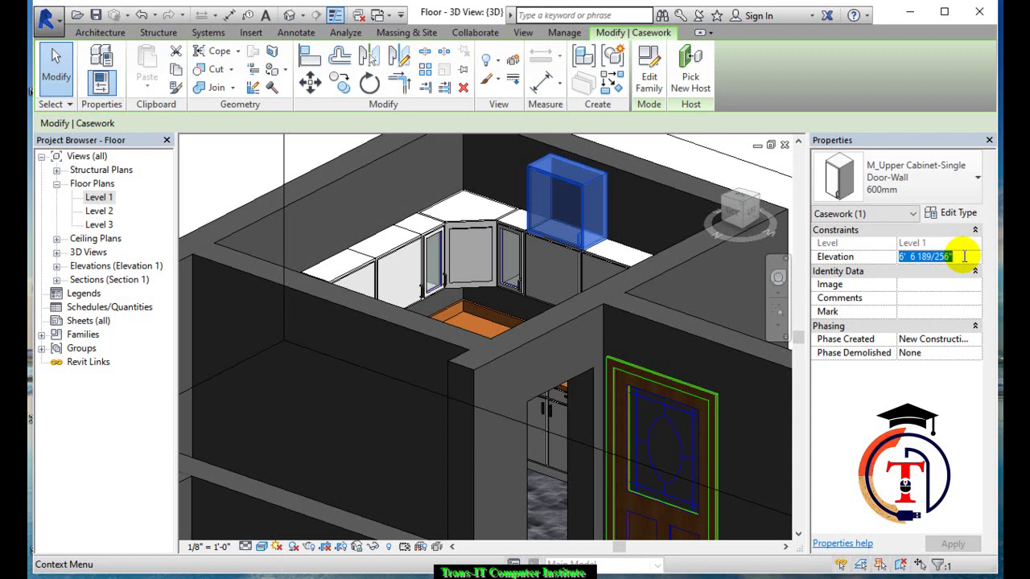
text(7'  0)
key(Return)
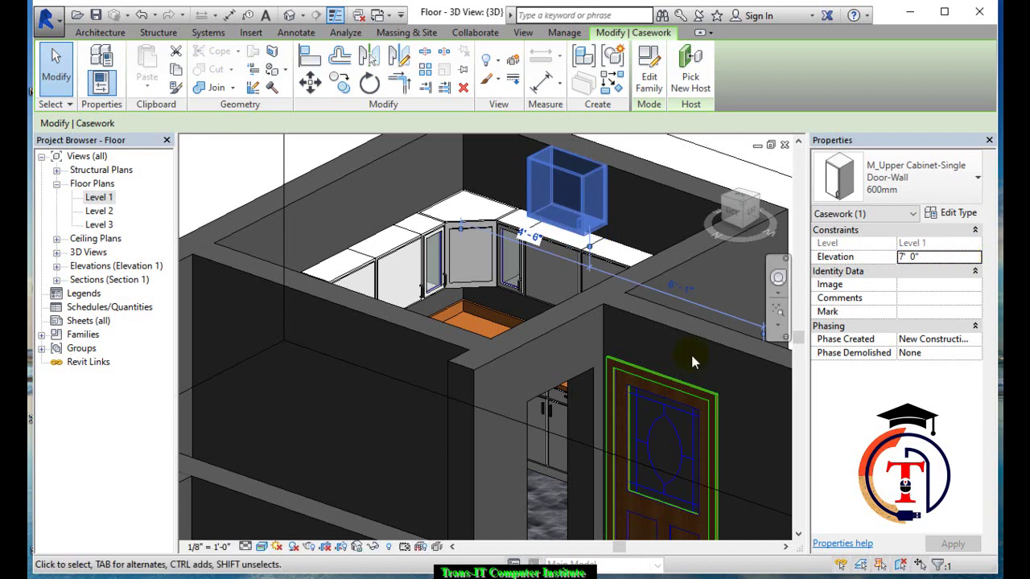
key(Escape)
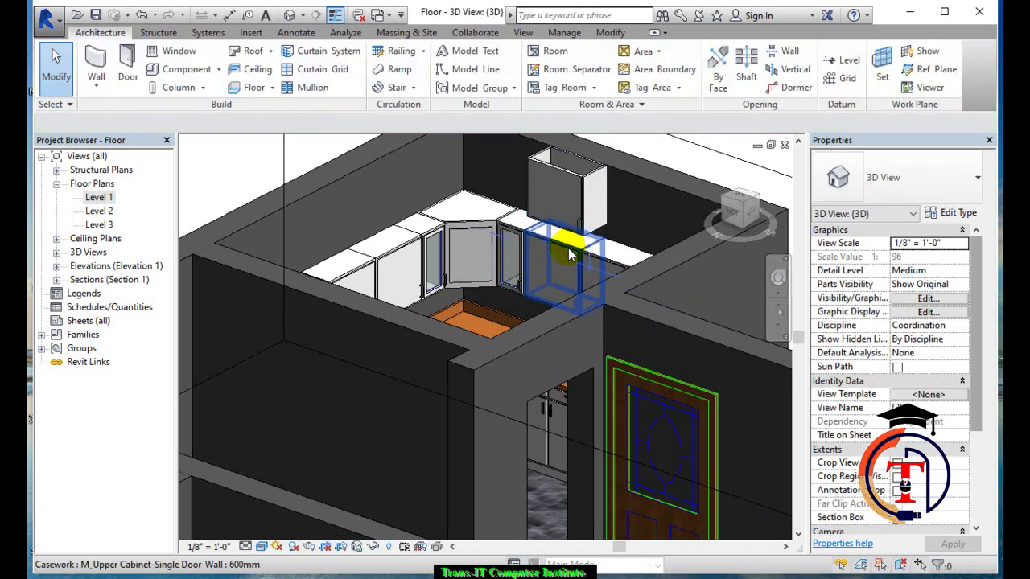
double_click(100, 198)
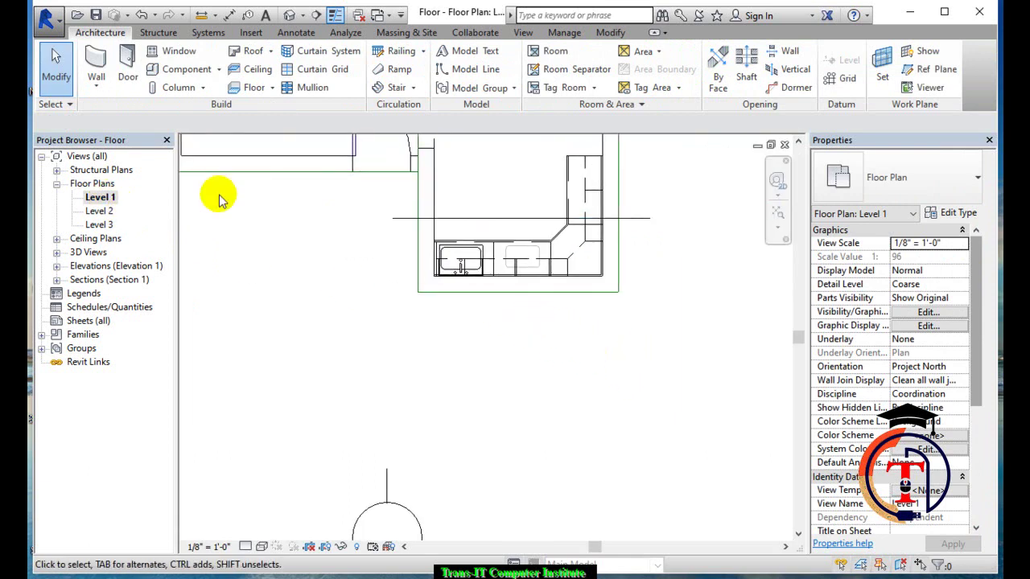
click(289, 16)
click(393, 218)
click(651, 218)
right_click(640, 222)
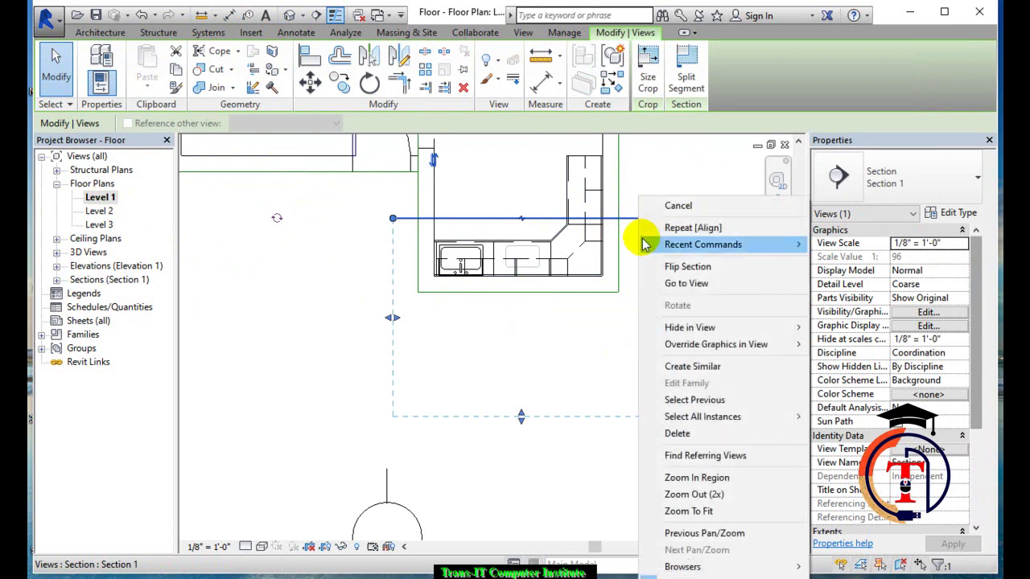
click(676, 281)
scroll(469, 268, up, 2)
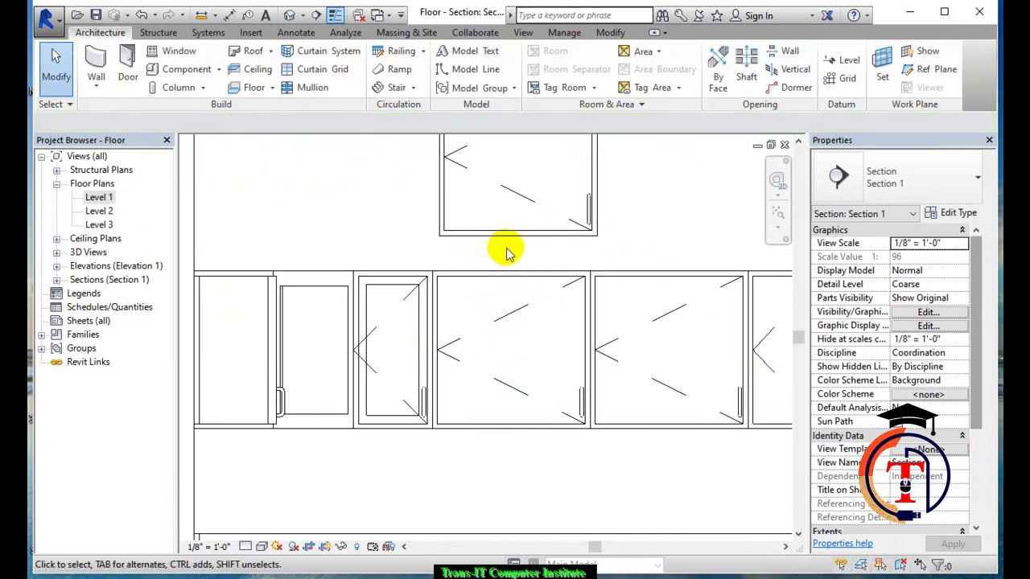
key(d)
key(i)
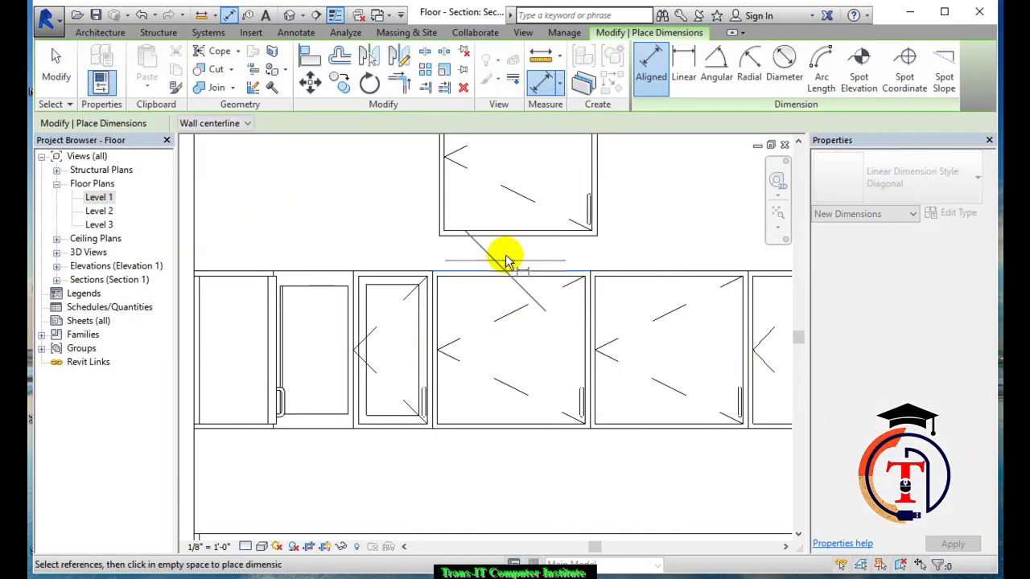
click(506, 233)
scroll(509, 241, down, 2)
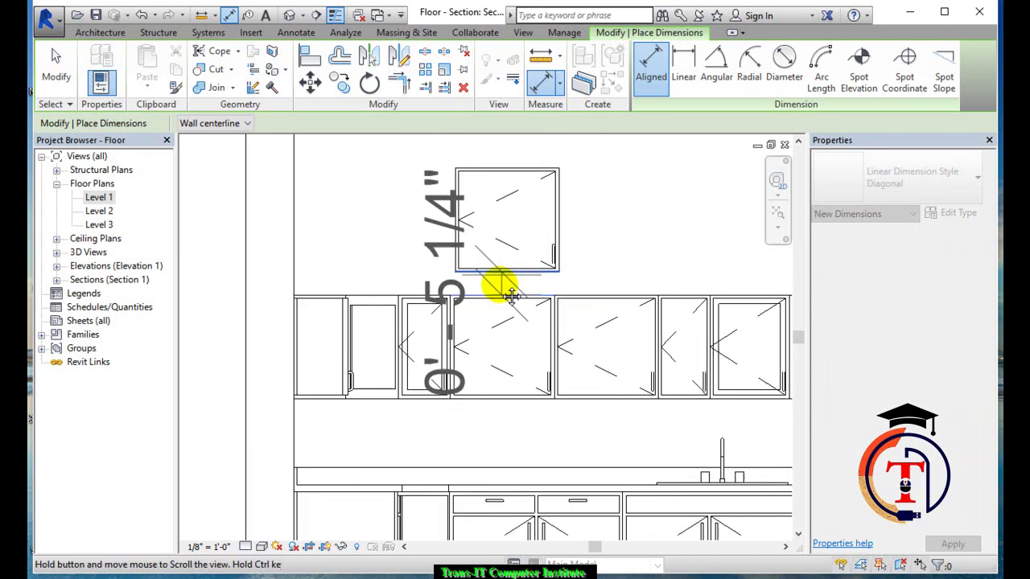
middle_drag(491, 238, 509, 312)
scroll(483, 305, up, 2)
key(Escape)
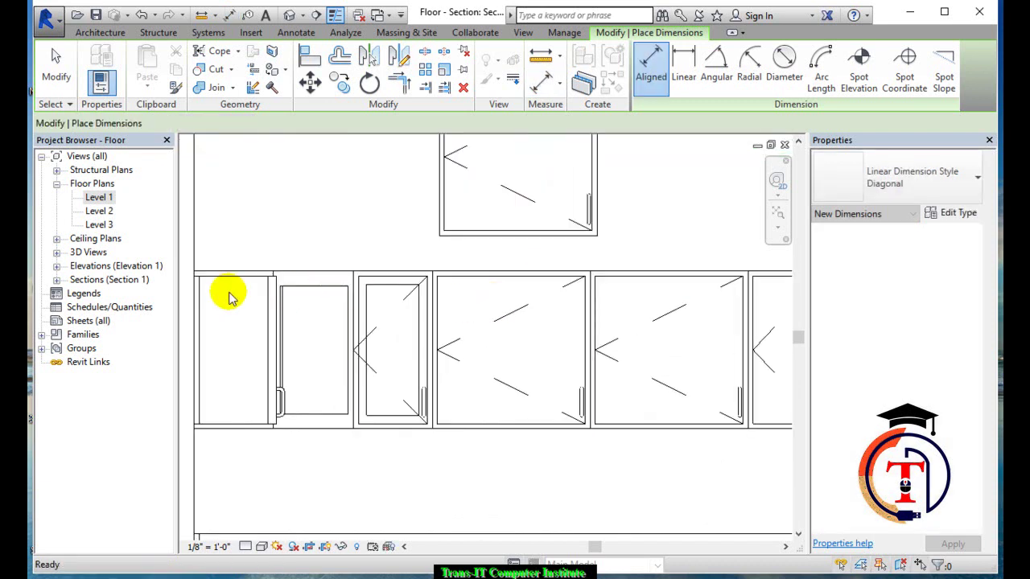
key(Escape)
double_click(95, 199)
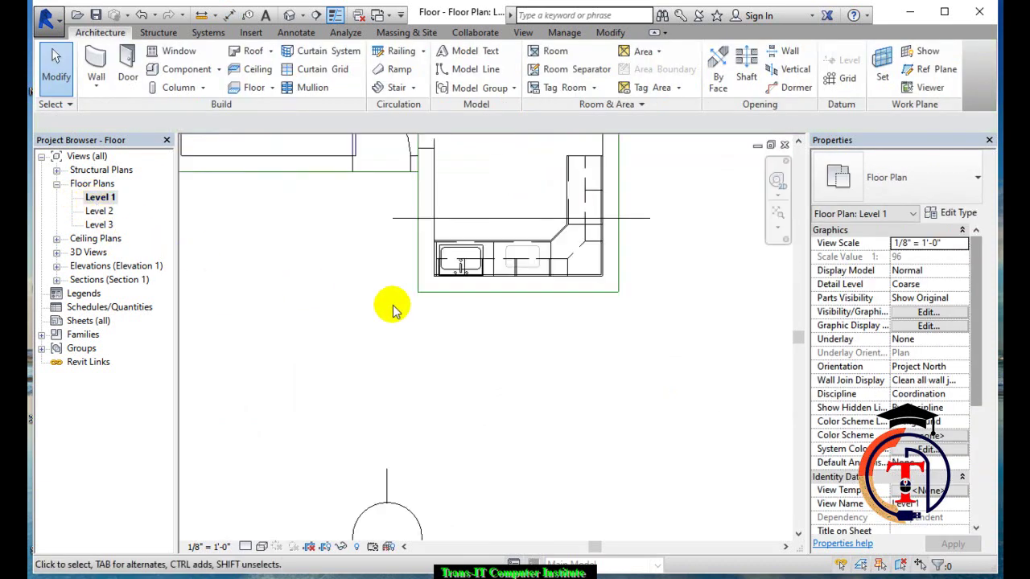
Select the base cabinet filler beside the sink, then cancel placing a copy and deselect it
scroll(556, 290, up, 2)
scroll(547, 303, up, 1)
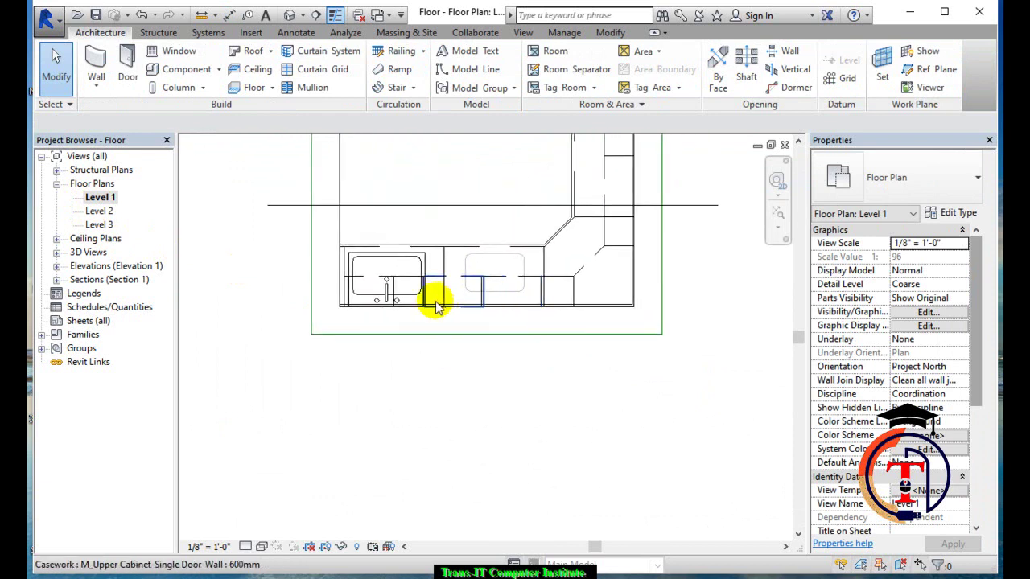
scroll(402, 287, up, 2)
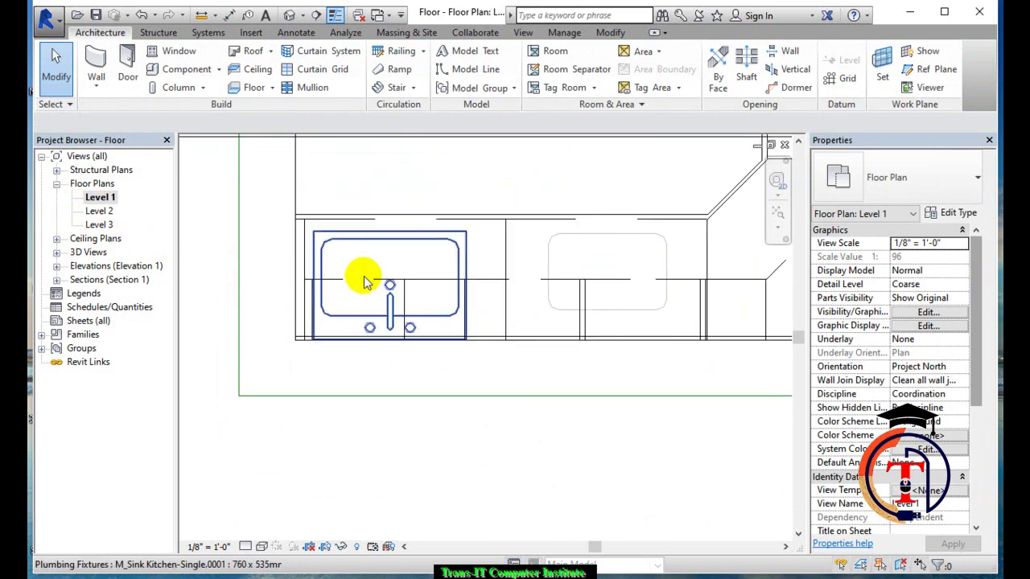
click(299, 254)
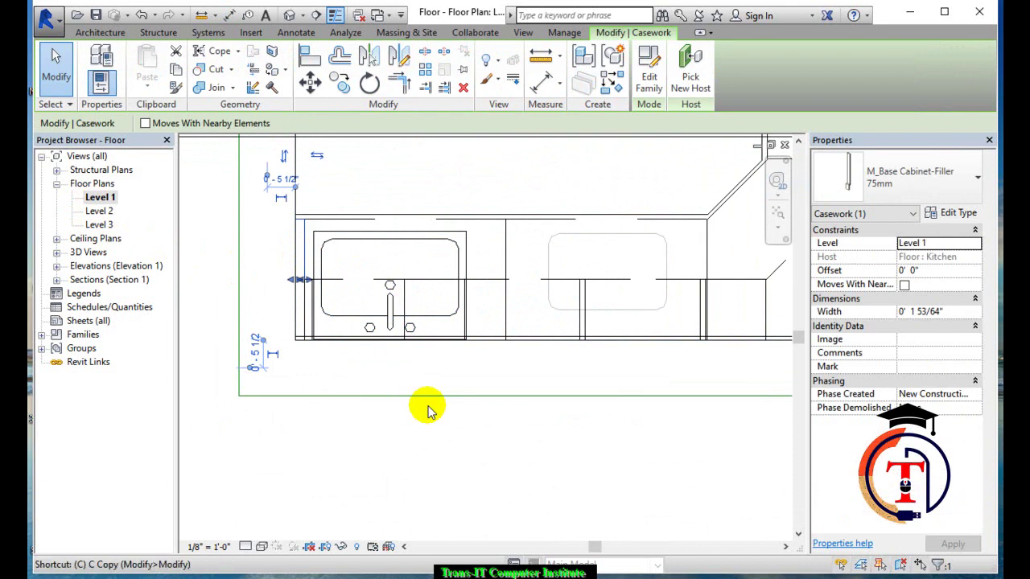
key(s)
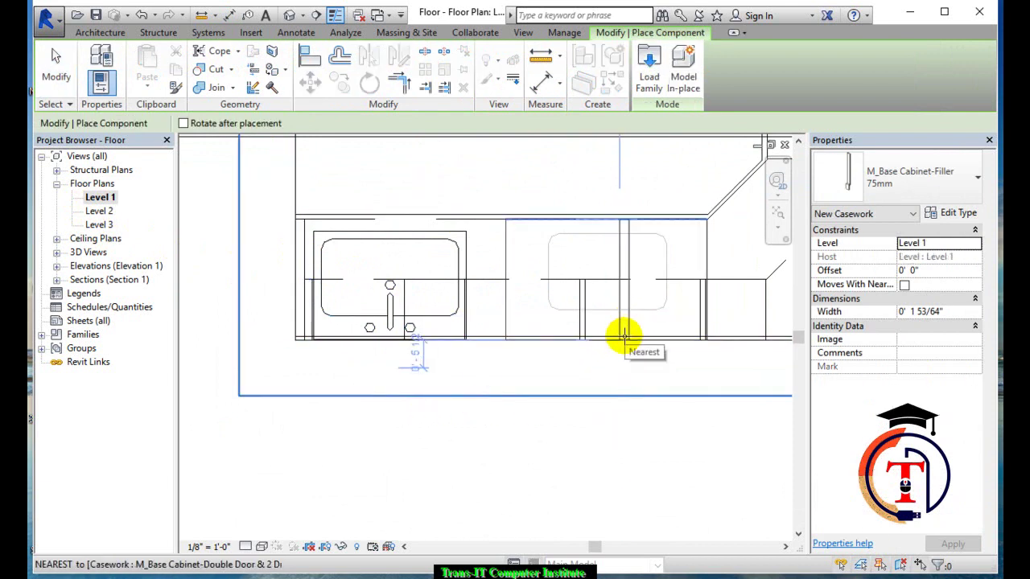
key(Escape)
key(Escape)
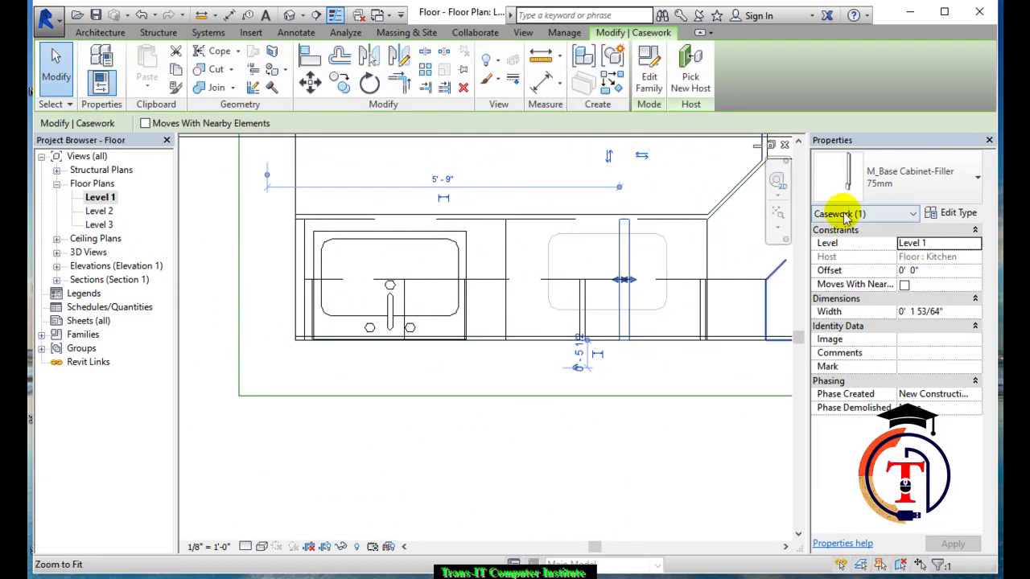
key(Escape)
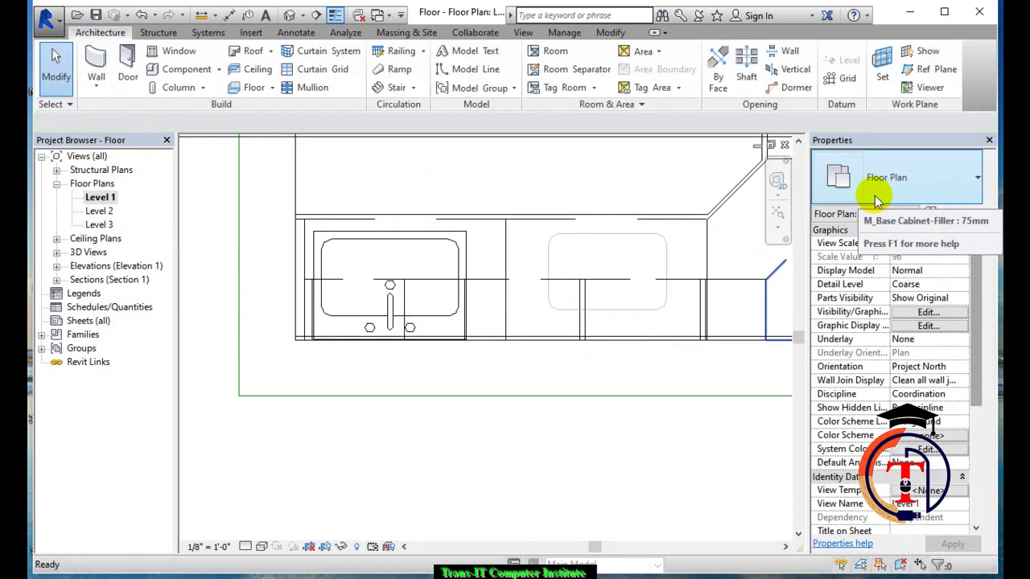
Place an M_Upper Cabinet-Filler-Wall 1.5" filler on the wall right of the sink and select it
click(182, 70)
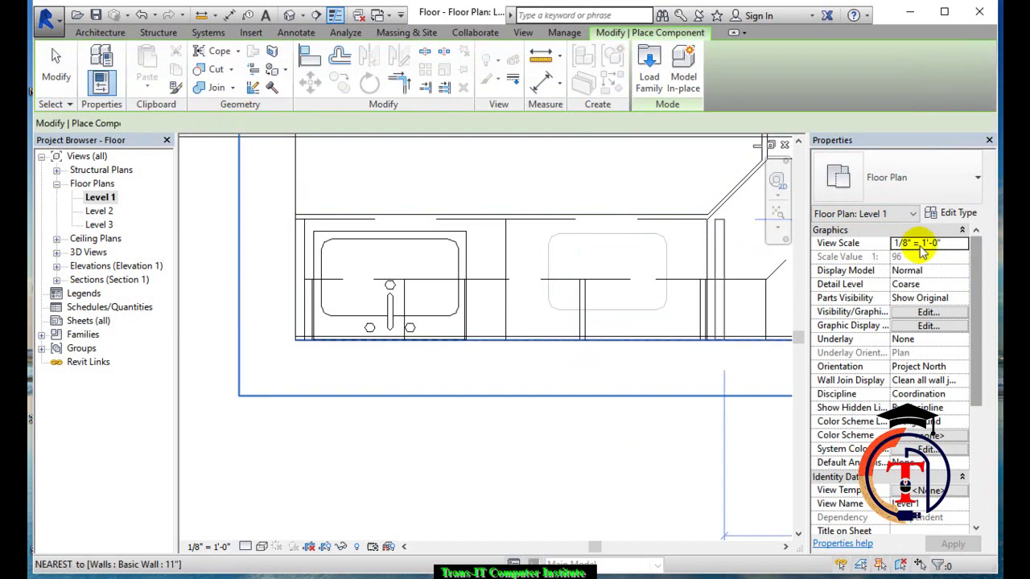
click(899, 175)
scroll(926, 316, down, 1)
scroll(925, 316, down, 1)
scroll(926, 317, down, 1)
scroll(924, 319, down, 1)
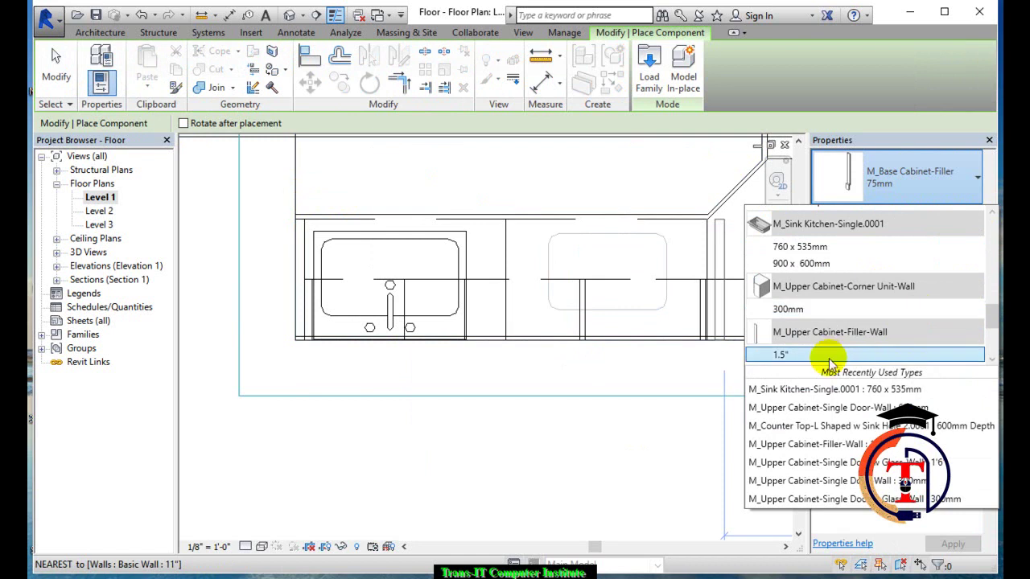
scroll(824, 354, down, 1)
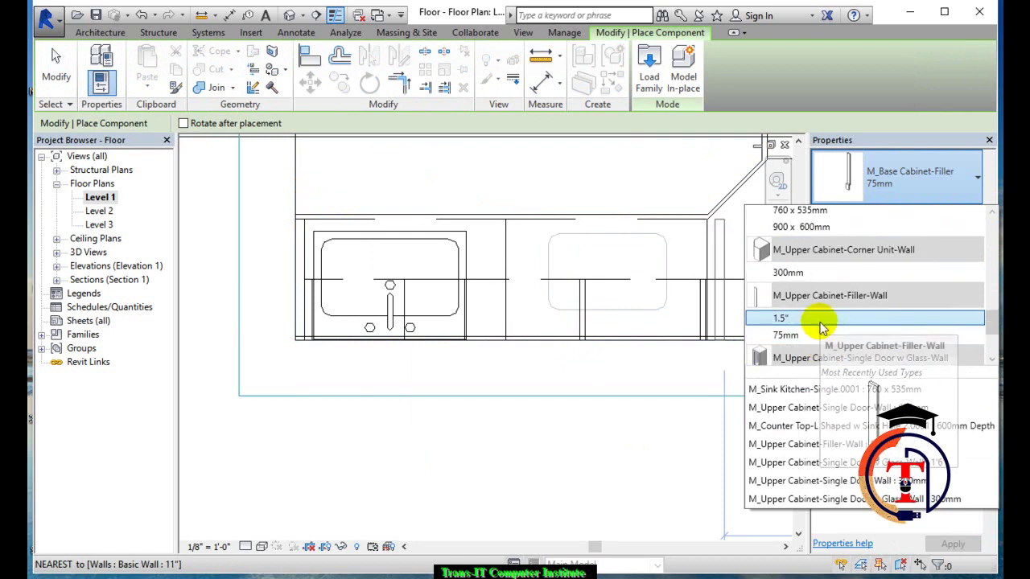
click(823, 320)
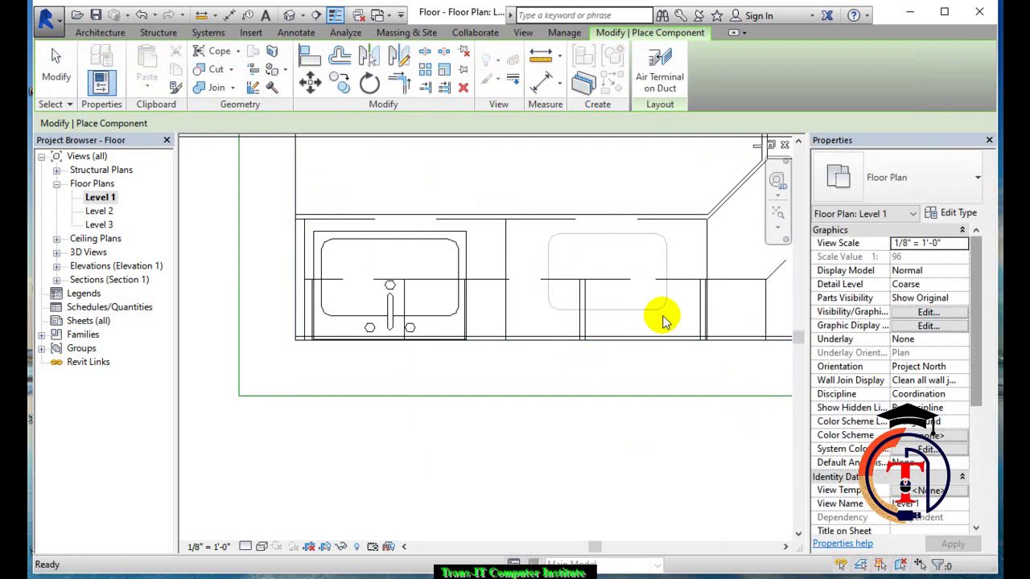
click(640, 338)
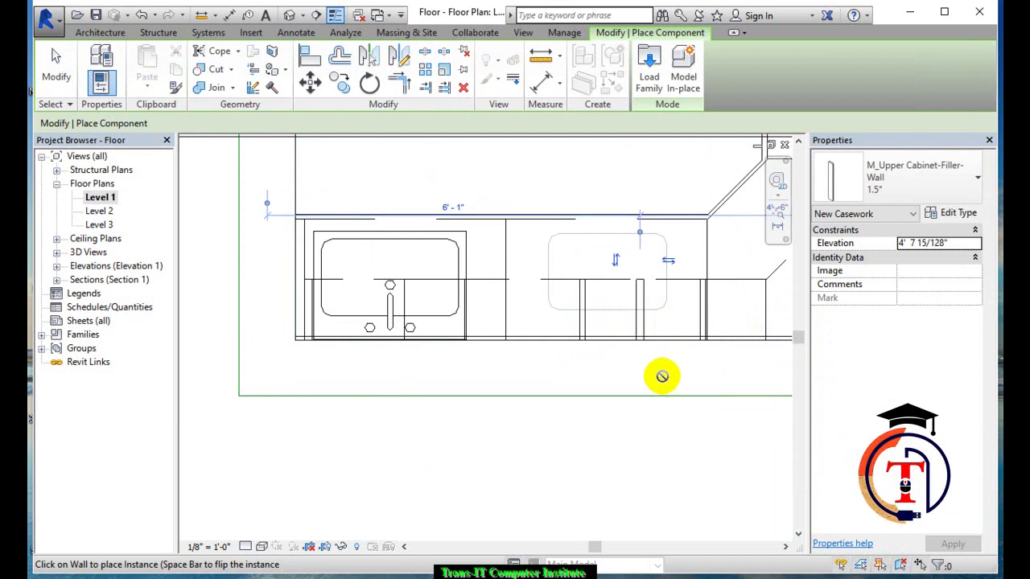
key(Escape)
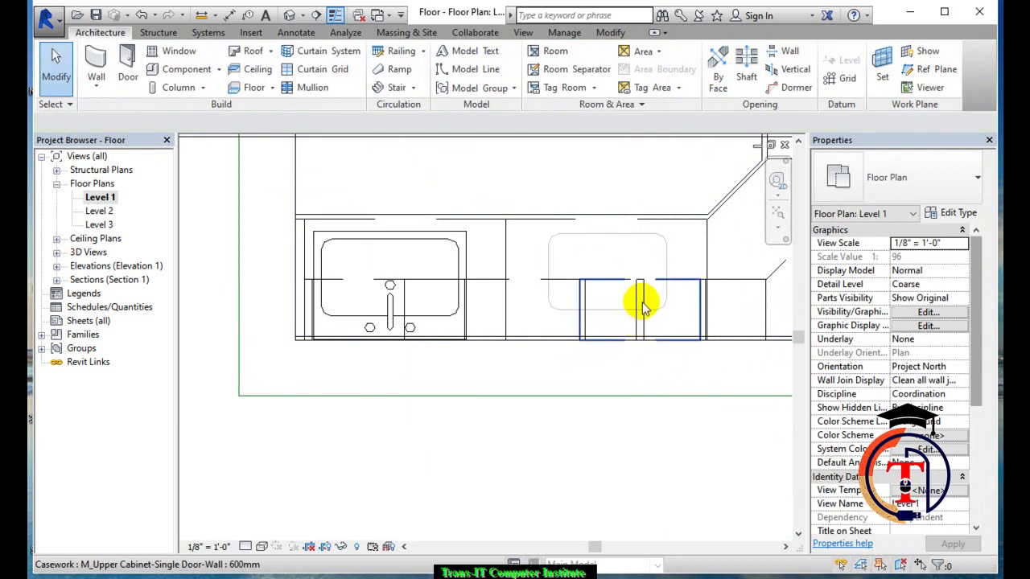
click(639, 305)
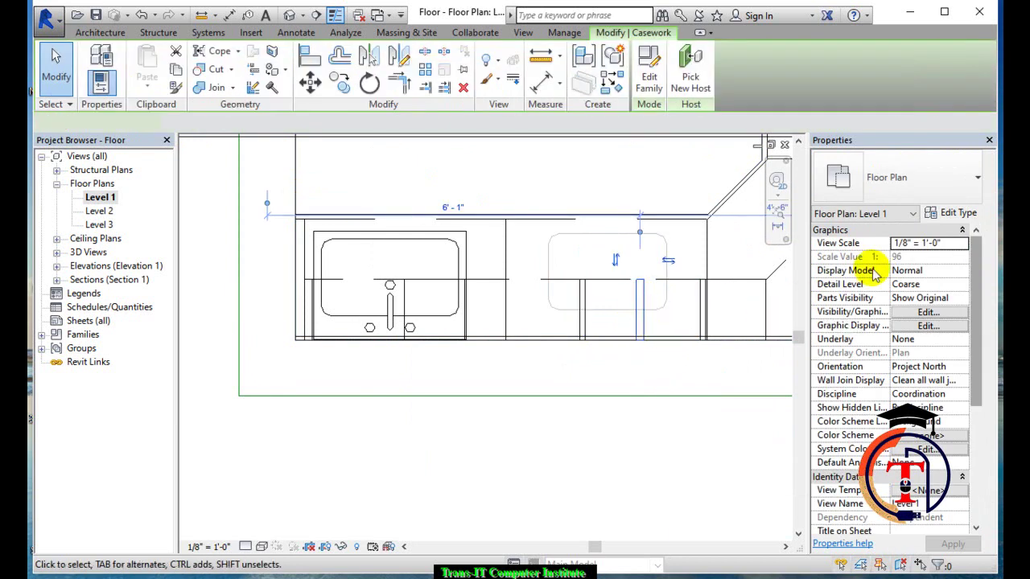
Change the 1.5" upper cabinet filler type's Height from 1' 11 159/256" to 5' 0 1/4"
click(958, 213)
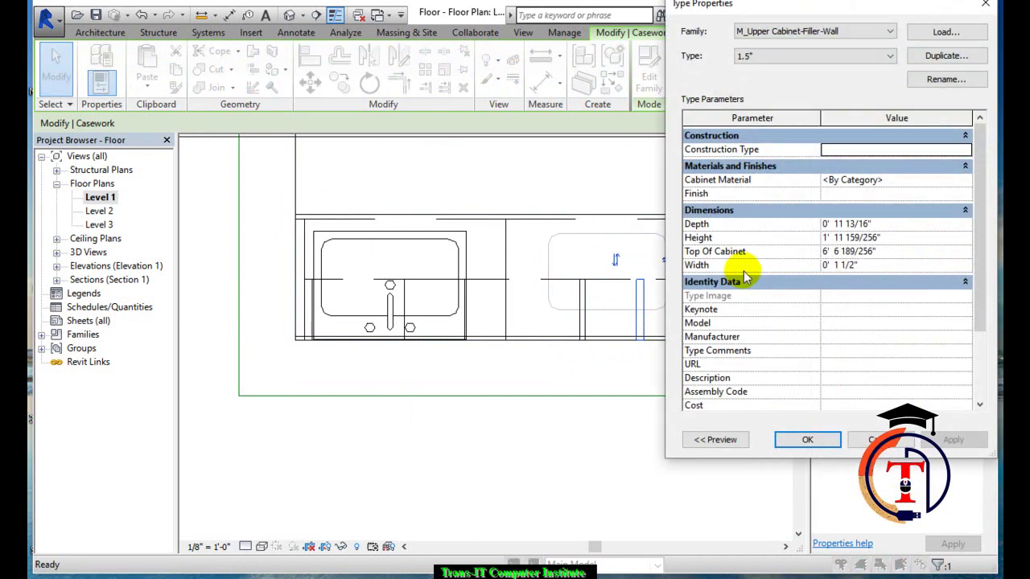
drag(895, 234, 814, 235)
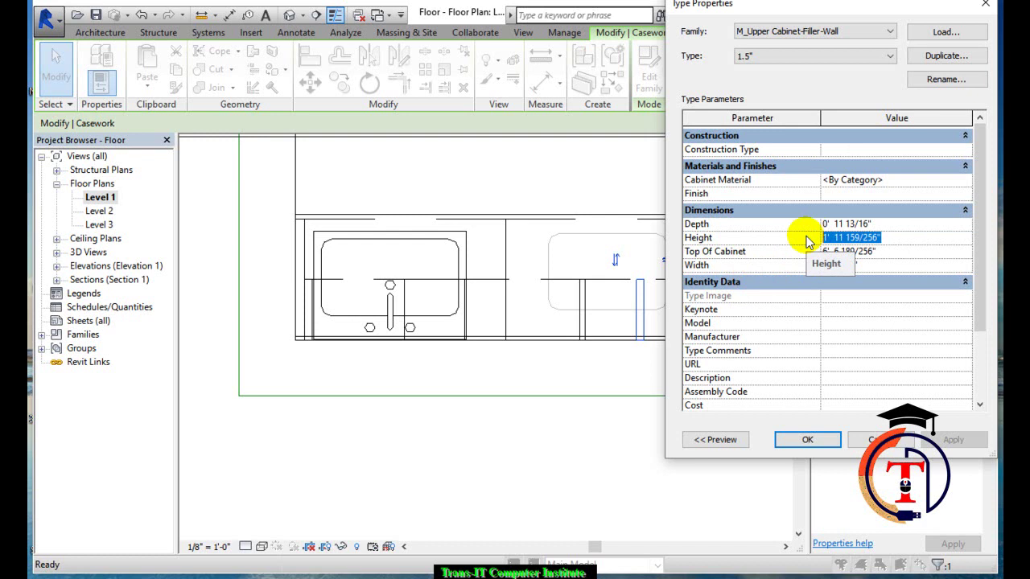
text(5' 0 1/4)
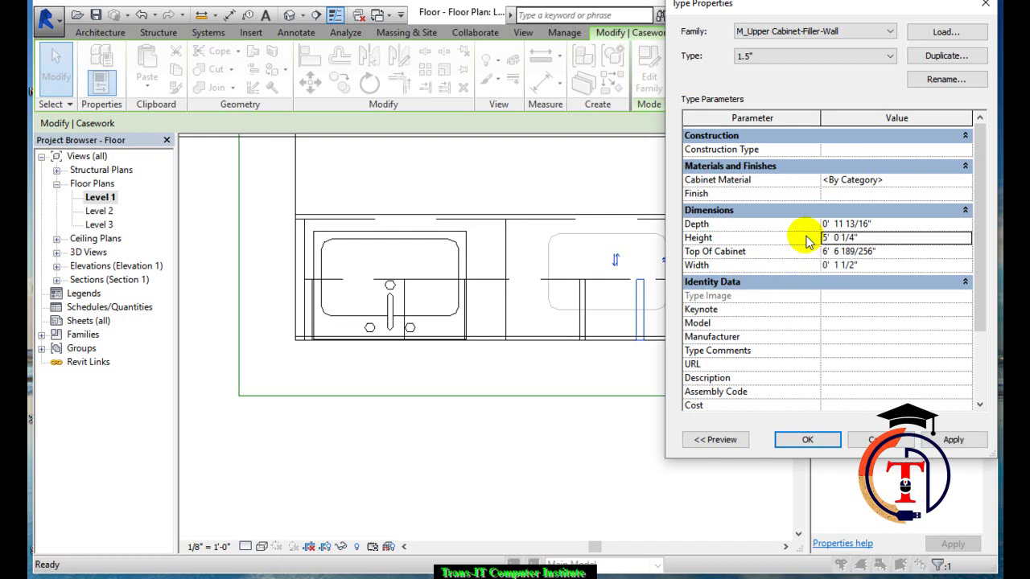
click(804, 440)
key(Escape)
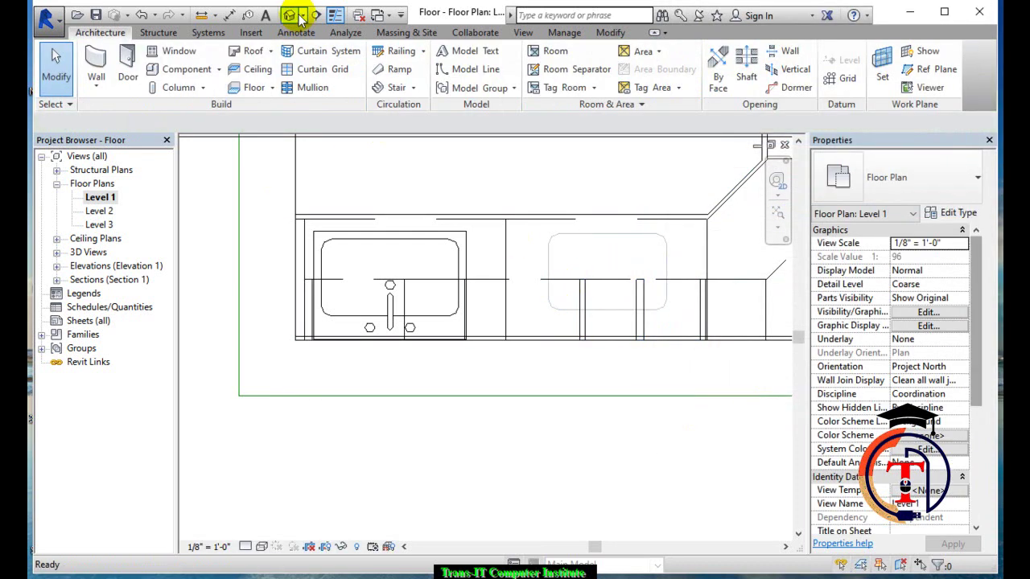
scroll(354, 372, down, 3)
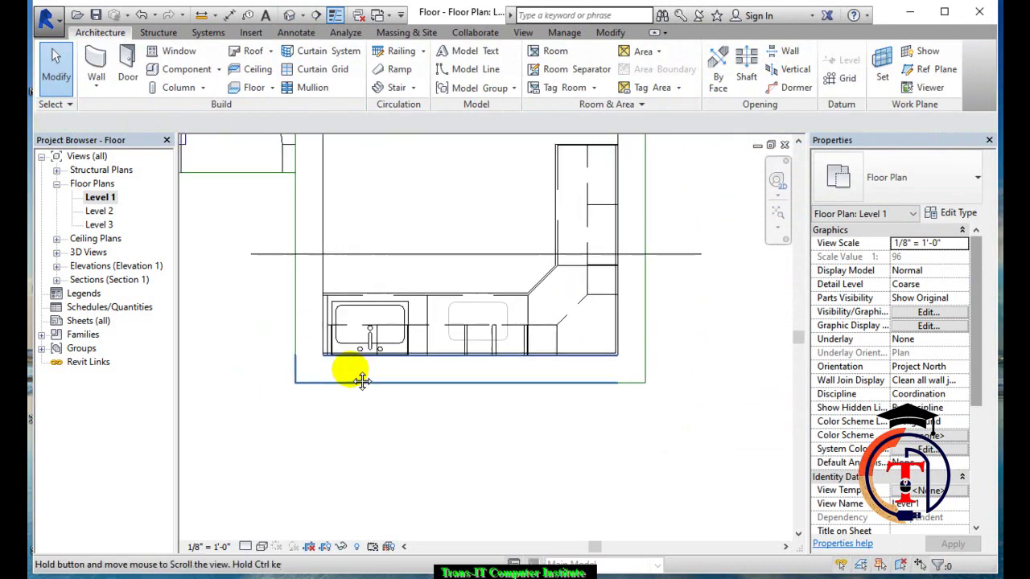
Go to Section 1 from the section line and select the filler there
click(385, 254)
right_click(387, 255)
click(439, 283)
scroll(534, 322, up, 2)
scroll(536, 254, up, 2)
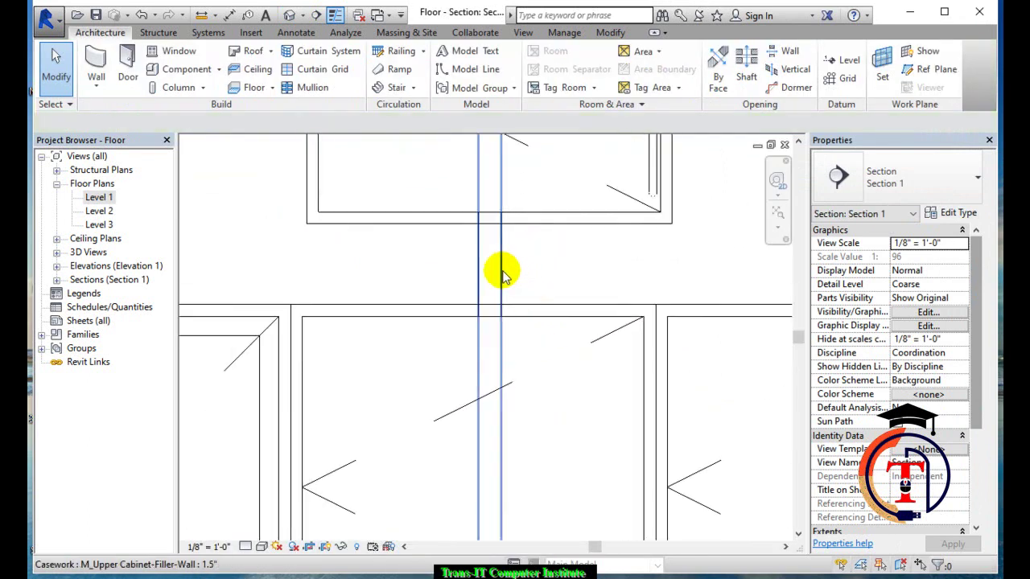
click(502, 274)
scroll(516, 289, down, 3)
middle_drag(524, 297, 512, 308)
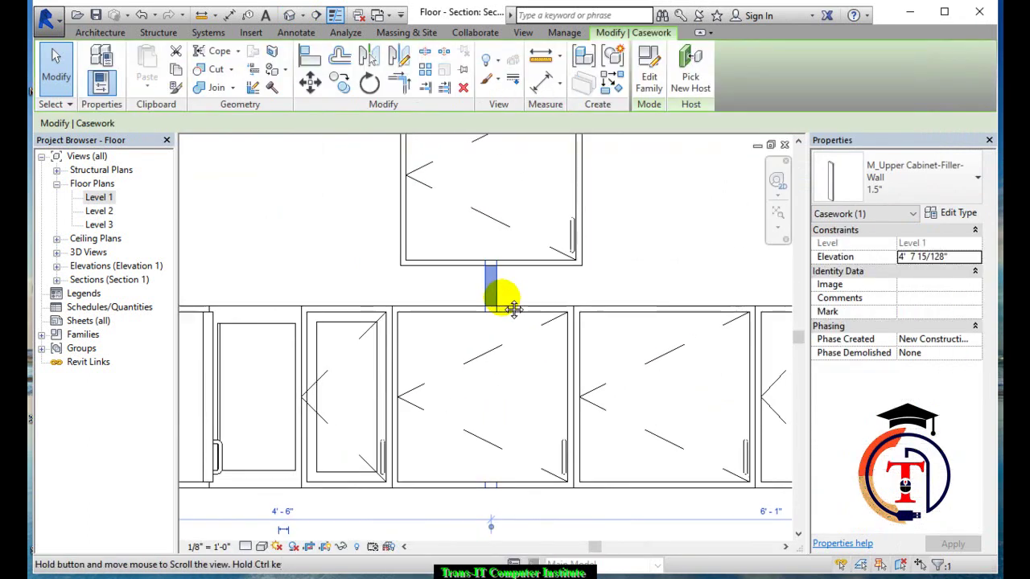
In the default 3D view, reduce the 1.5" filler type's Height to 0' 5 1/4"
click(289, 15)
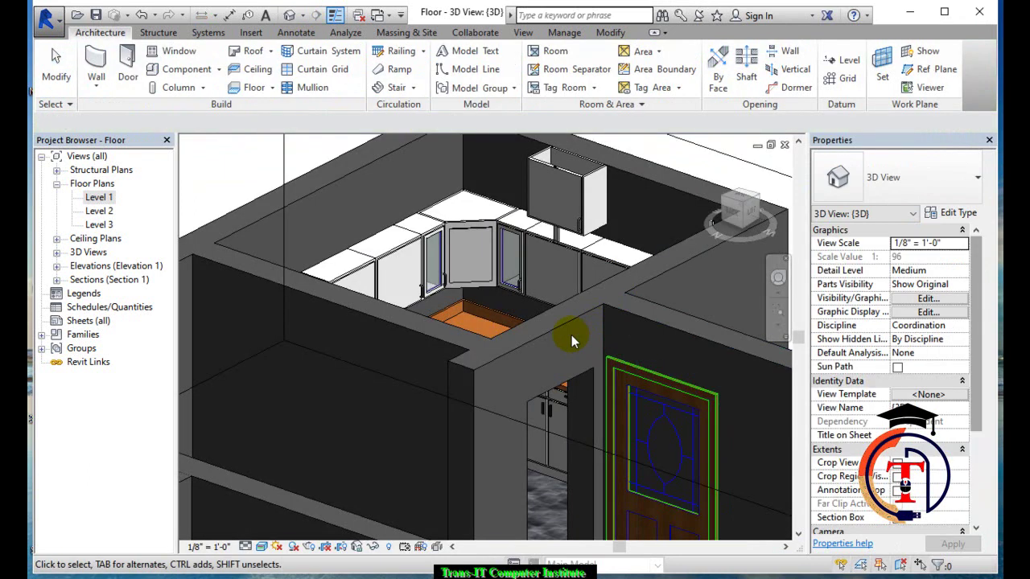
shift+middle_drag(571, 335, 591, 335)
scroll(483, 234, up, 3)
scroll(514, 237, up, 2)
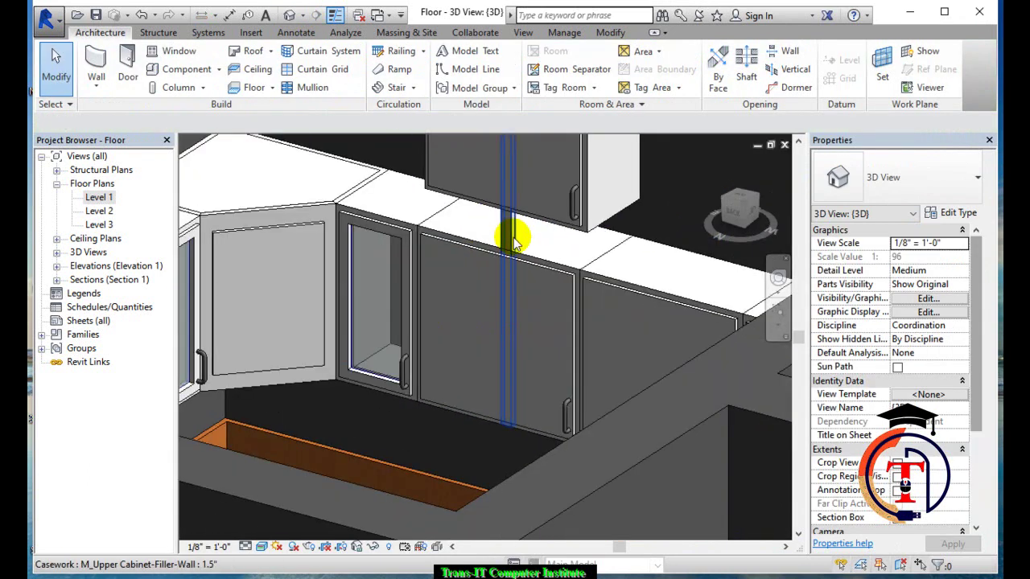
click(513, 237)
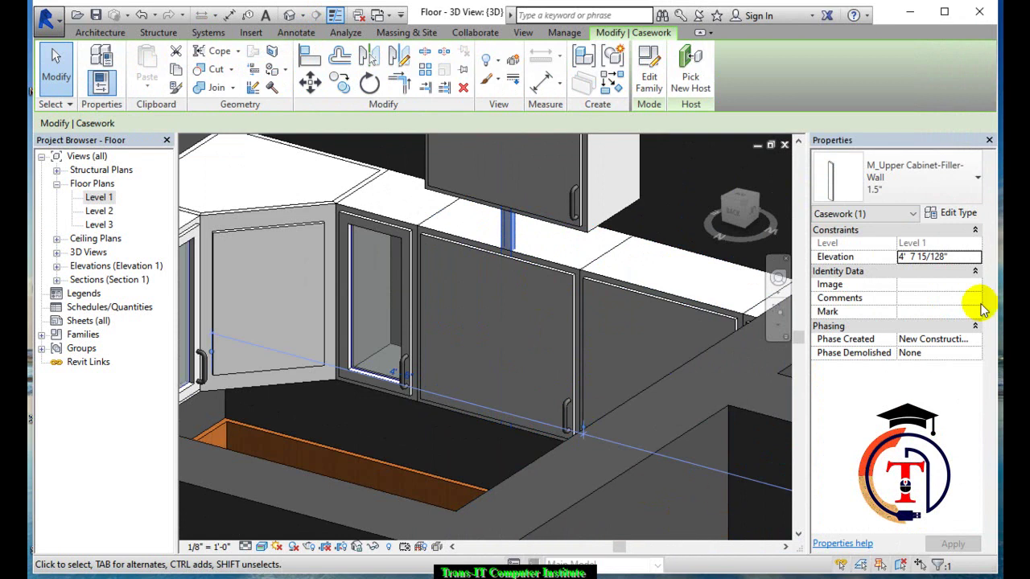
click(959, 213)
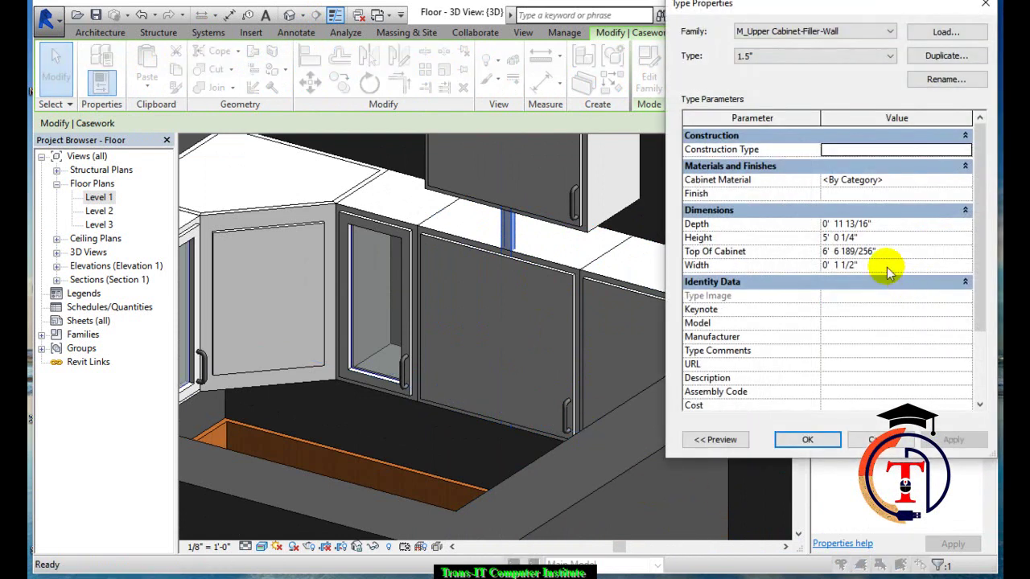
click(876, 237)
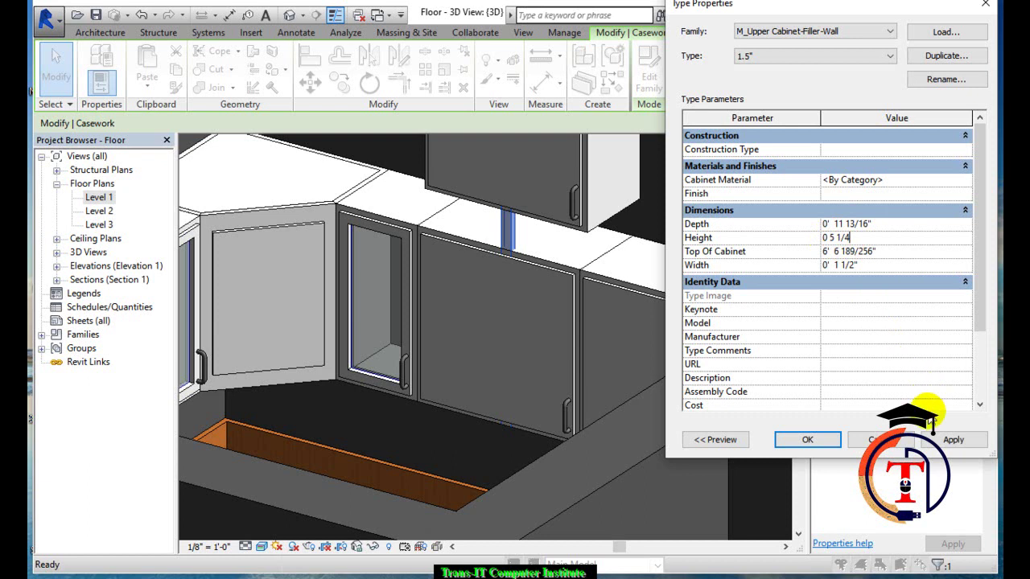
click(809, 439)
Set the 1.5" filler's Elevation to 7' 0" and apply it
scroll(509, 418, up, 2)
scroll(519, 423, up, 2)
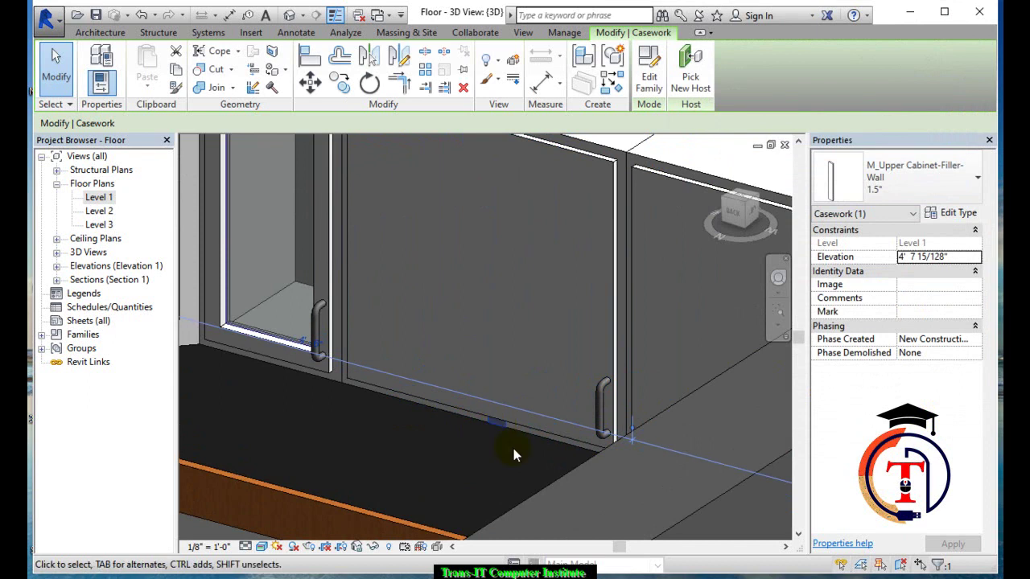
click(958, 257)
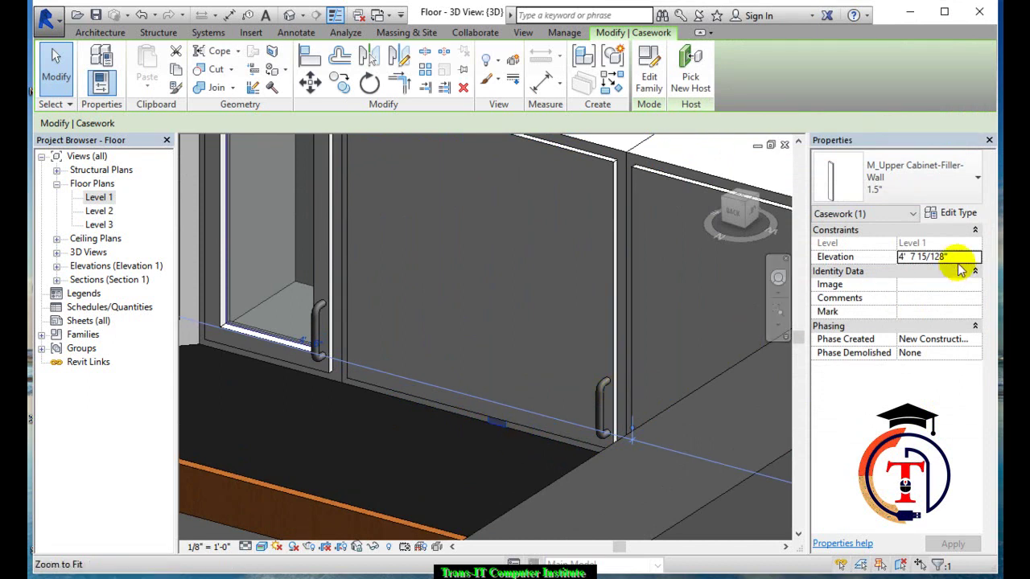
text(7)
key(Return)
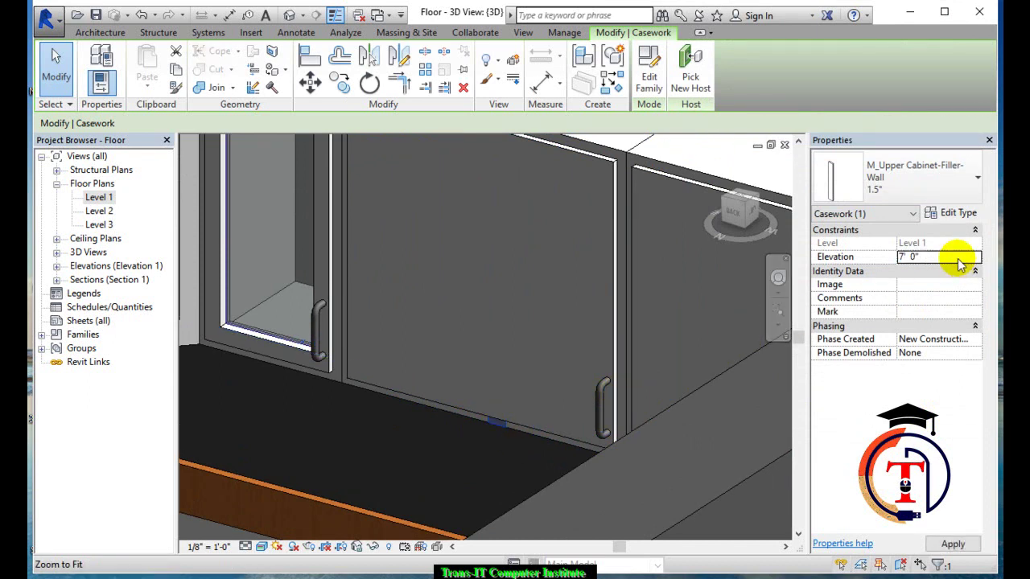
click(953, 544)
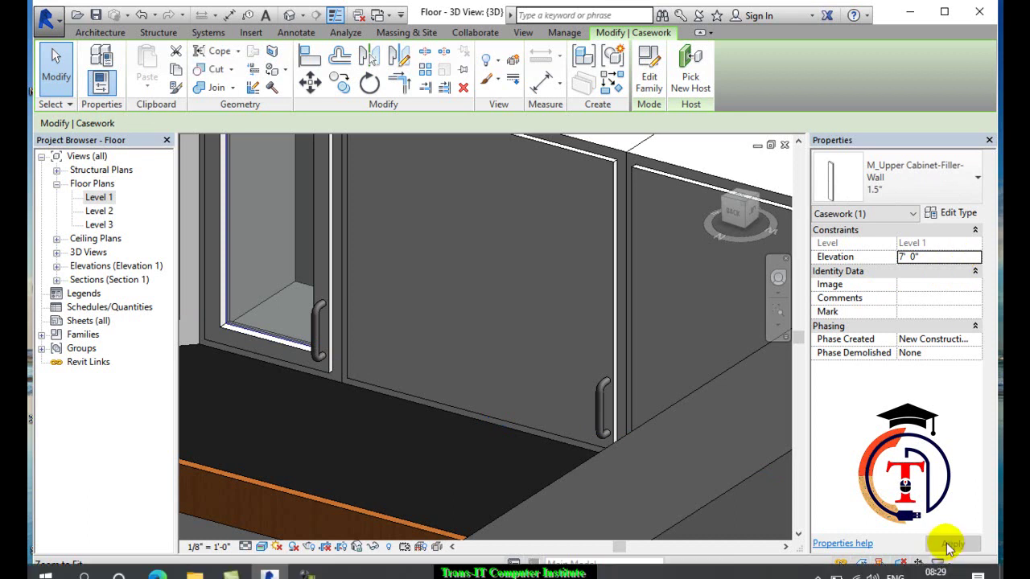
Return to the Section 1 view of the cabinets
scroll(644, 378, down, 3)
scroll(620, 384, down, 2)
scroll(612, 371, up, 5)
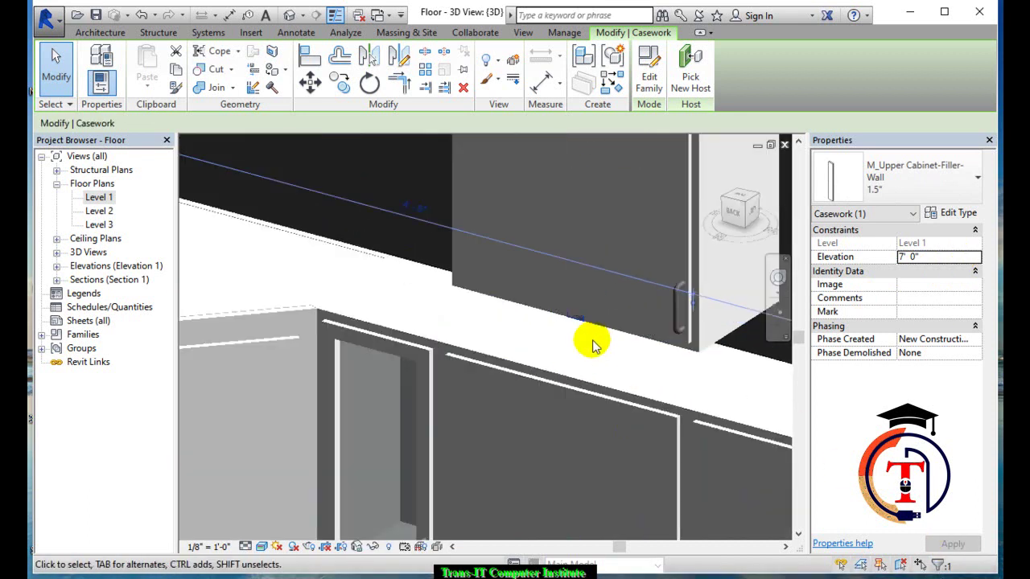
scroll(593, 345, up, 3)
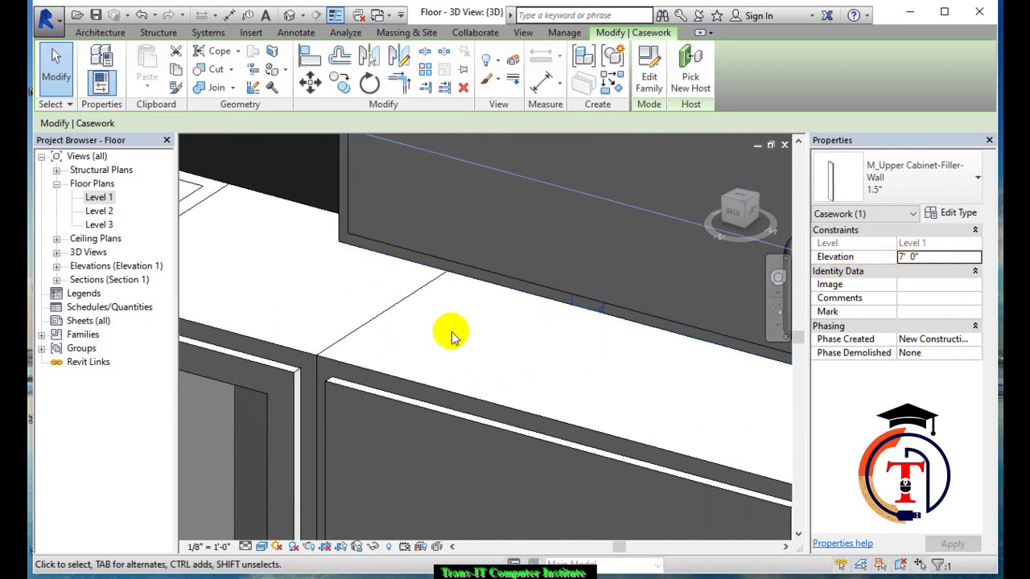
scroll(544, 176, down, 3)
scroll(554, 183, down, 3)
scroll(545, 294, down, 2)
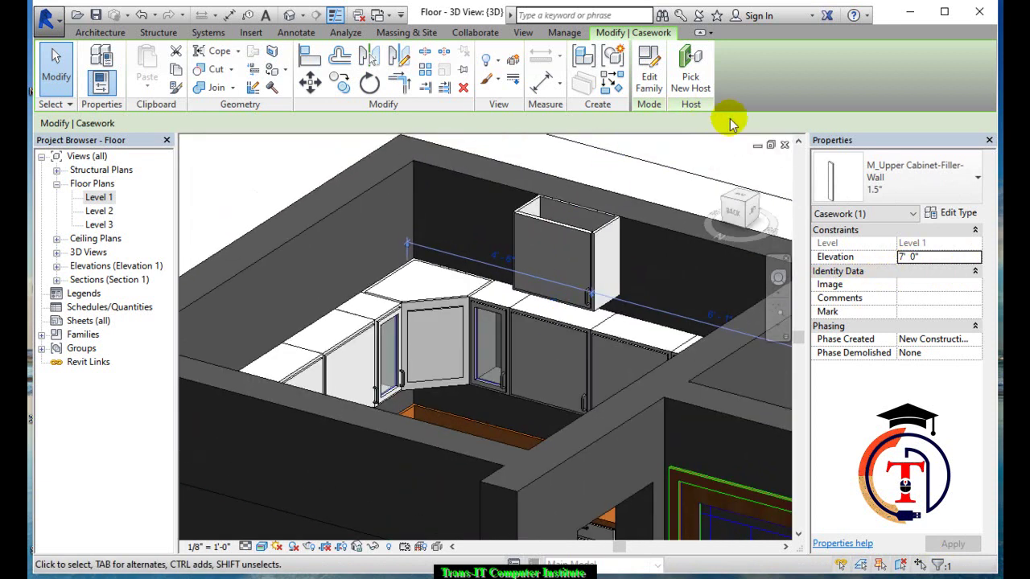
click(785, 145)
scroll(598, 302, up, 3)
scroll(555, 276, up, 2)
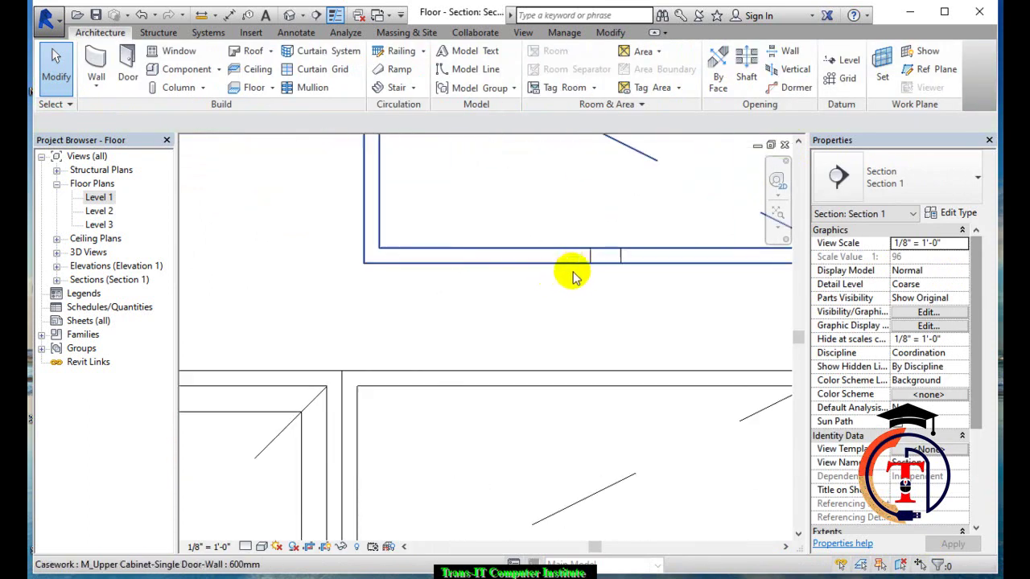
Align the 1.5" filler down to the top of the upper cabinet row, then zoom out
click(616, 260)
click(616, 268)
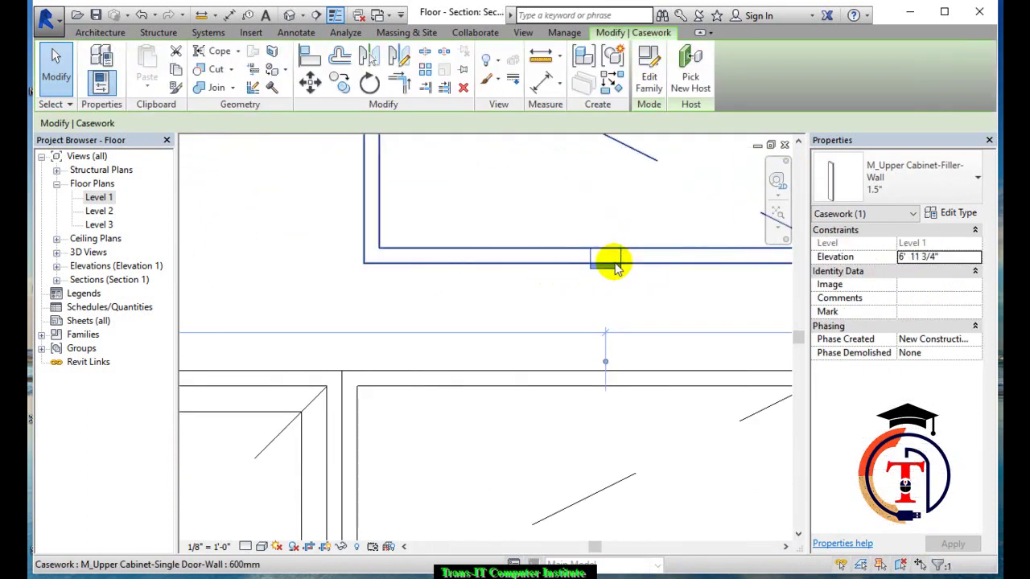
key(a)
key(l)
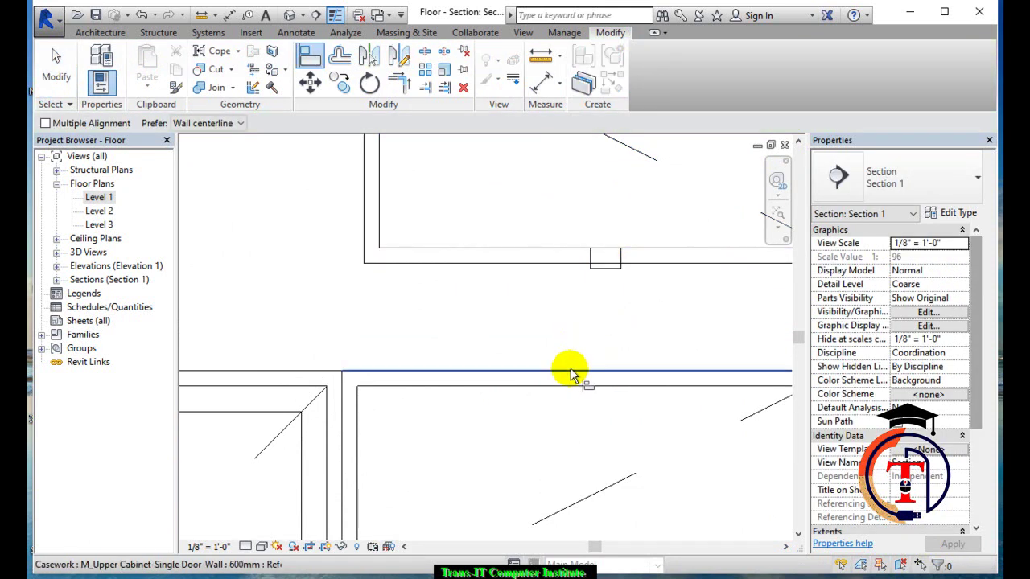
click(610, 269)
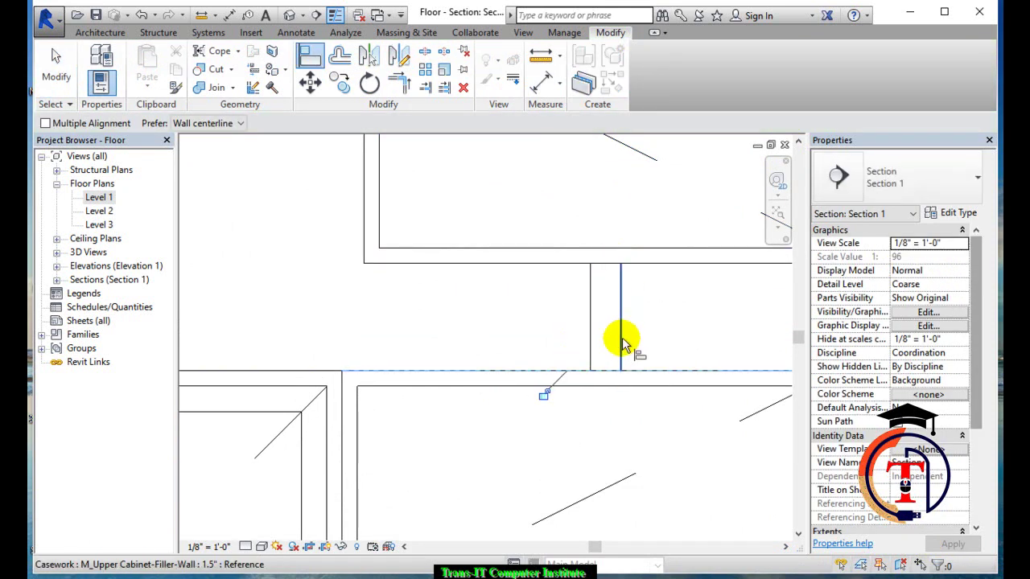
scroll(616, 341, down, 1)
scroll(620, 341, down, 1)
scroll(620, 345, down, 1)
mouse_move(621, 344)
middle_down()
mouse_move(429, 326)
mouse_move(487, 326)
middle_up()
scroll(429, 326, down, 1)
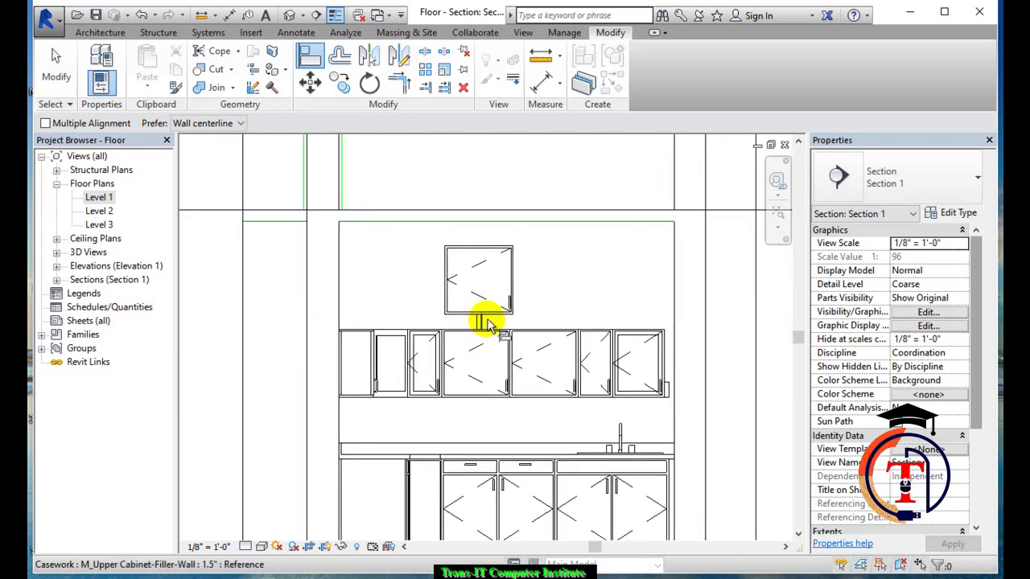
key(i)
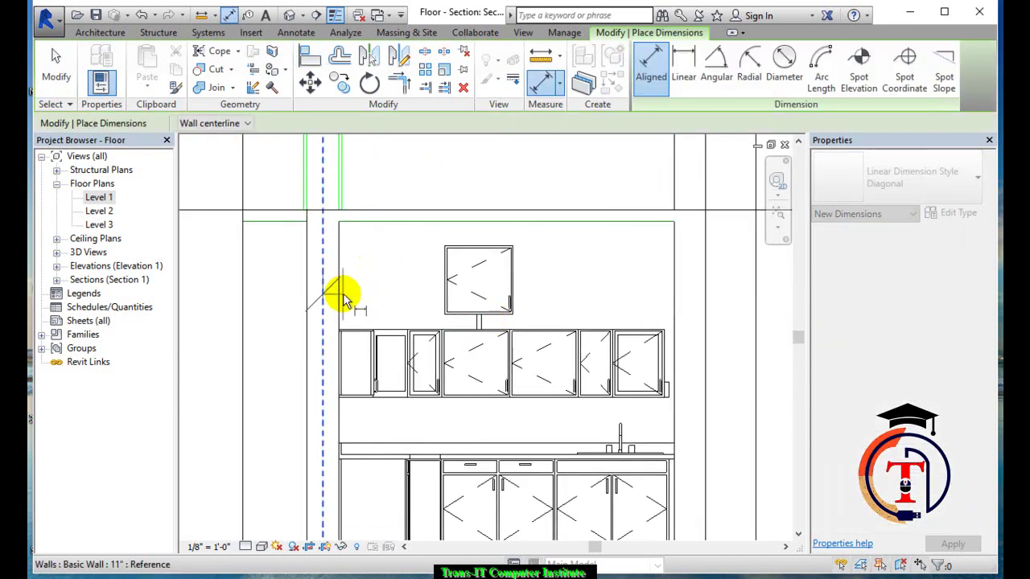
key(d)
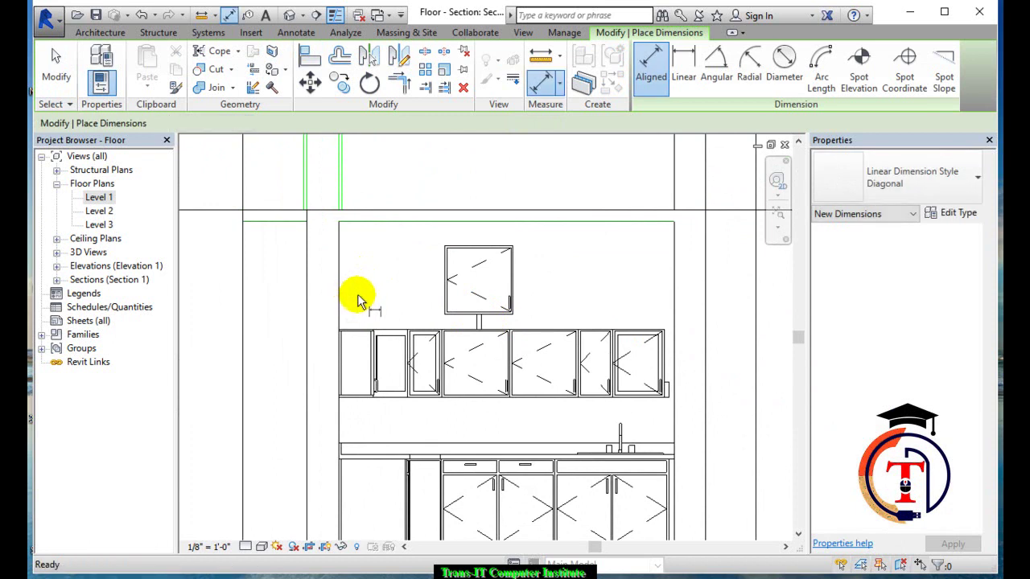
click(341, 299)
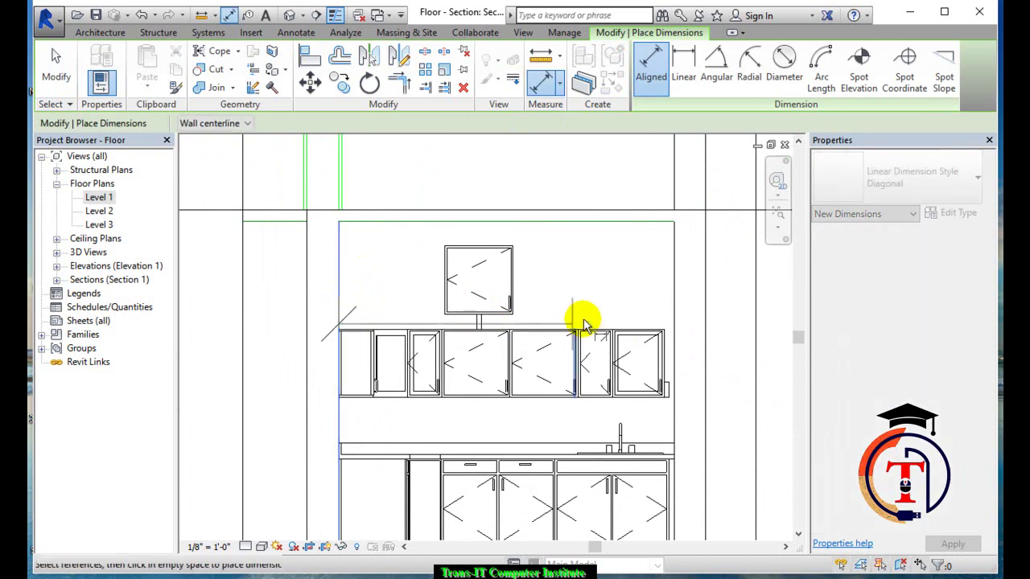
click(672, 316)
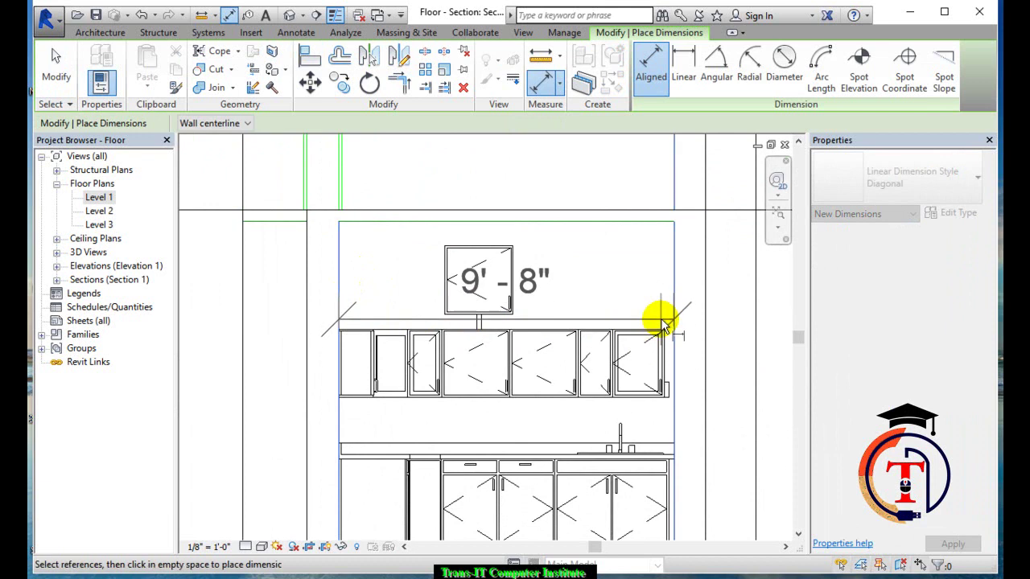
key(Escape)
key(Escape)
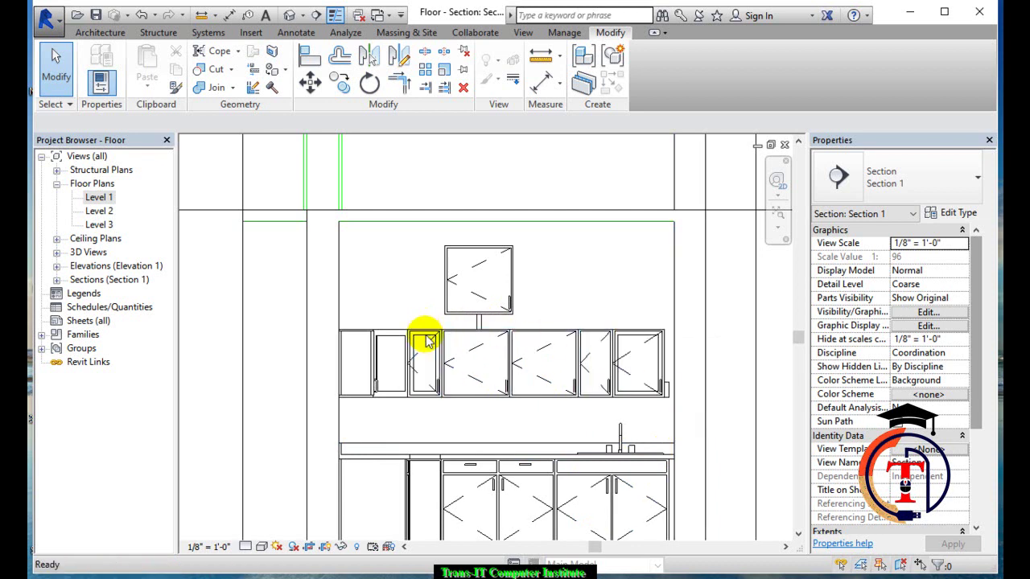
key(d)
key(i)
click(341, 304)
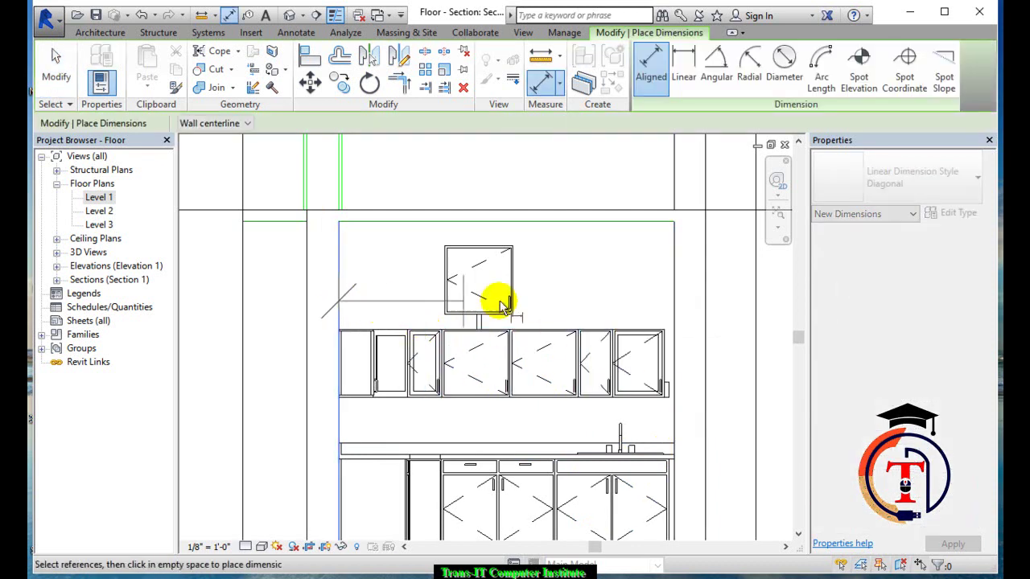
click(673, 318)
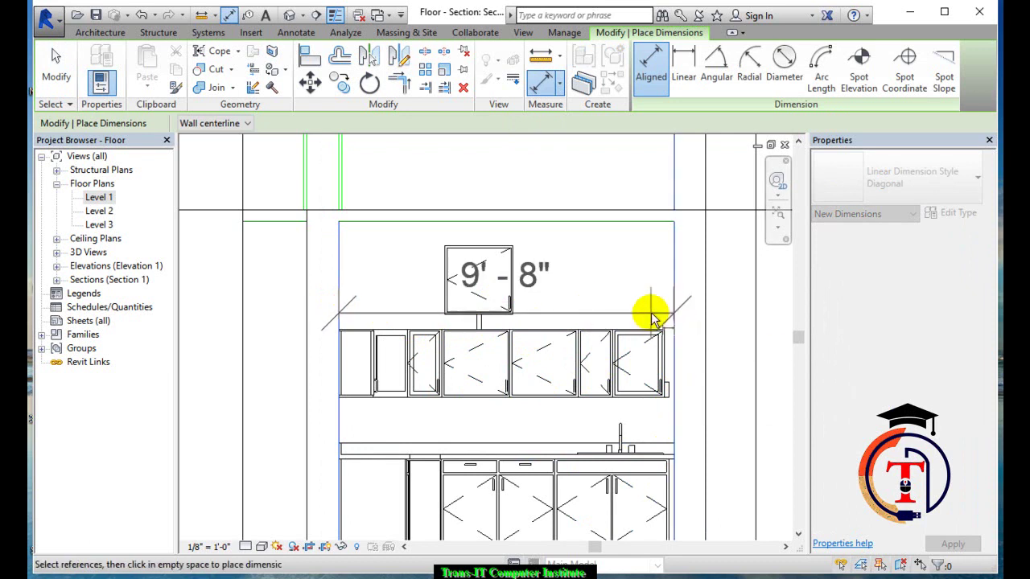
key(Escape)
key(Escape)
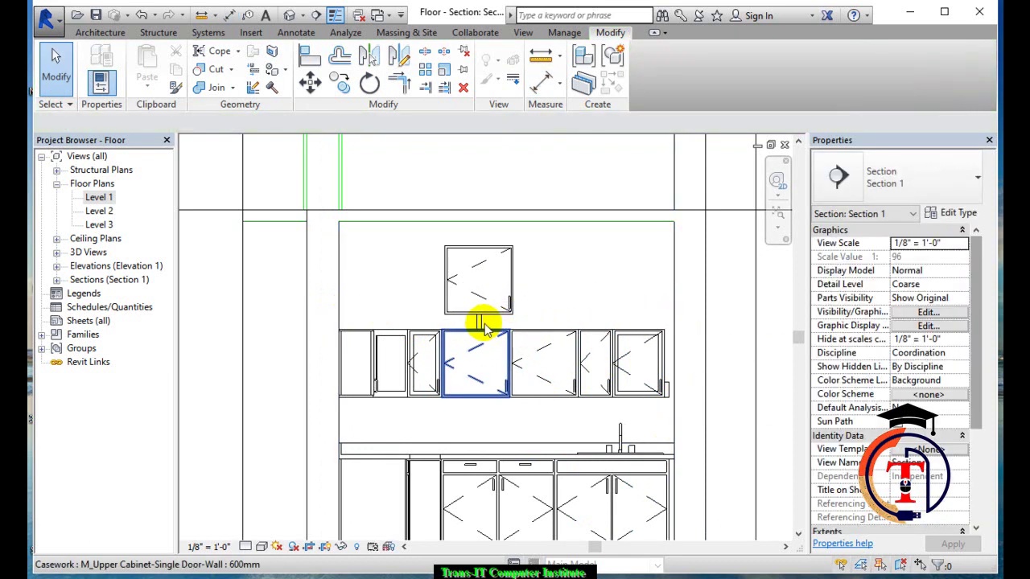
Duplicate the filler type as 1.5" 2 and set its Width to 9' 8"
click(481, 326)
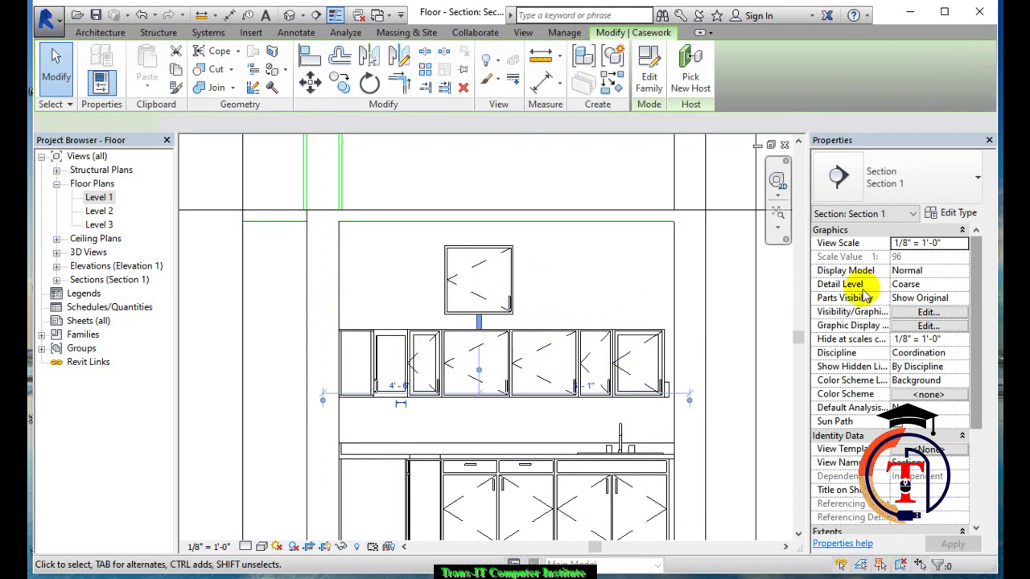
click(947, 216)
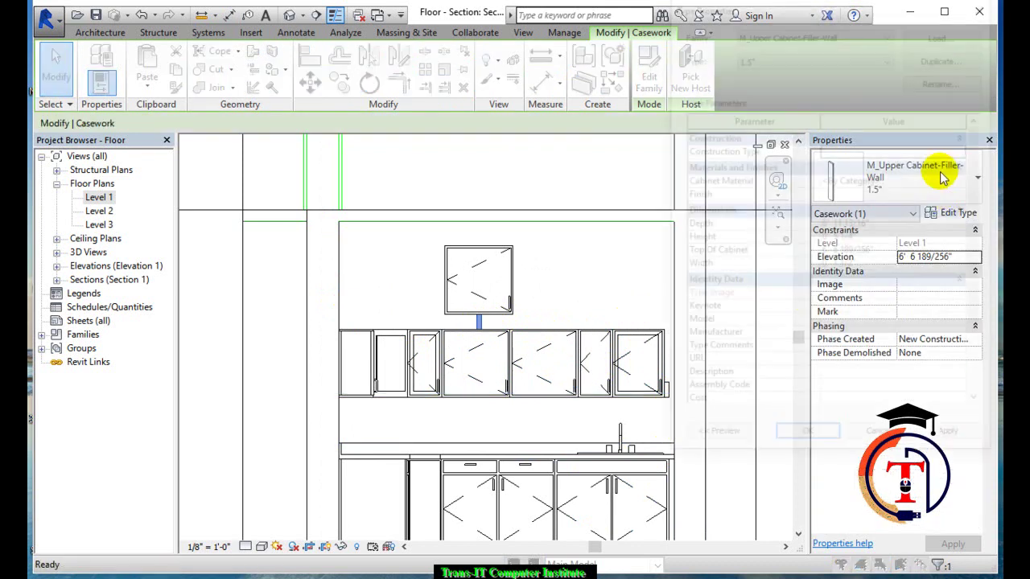
click(952, 58)
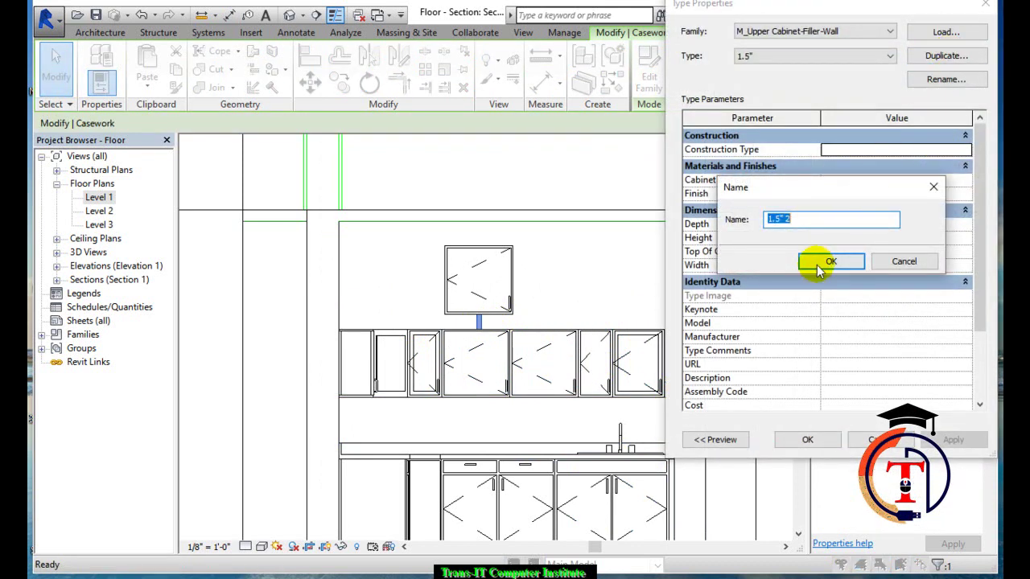
click(765, 260)
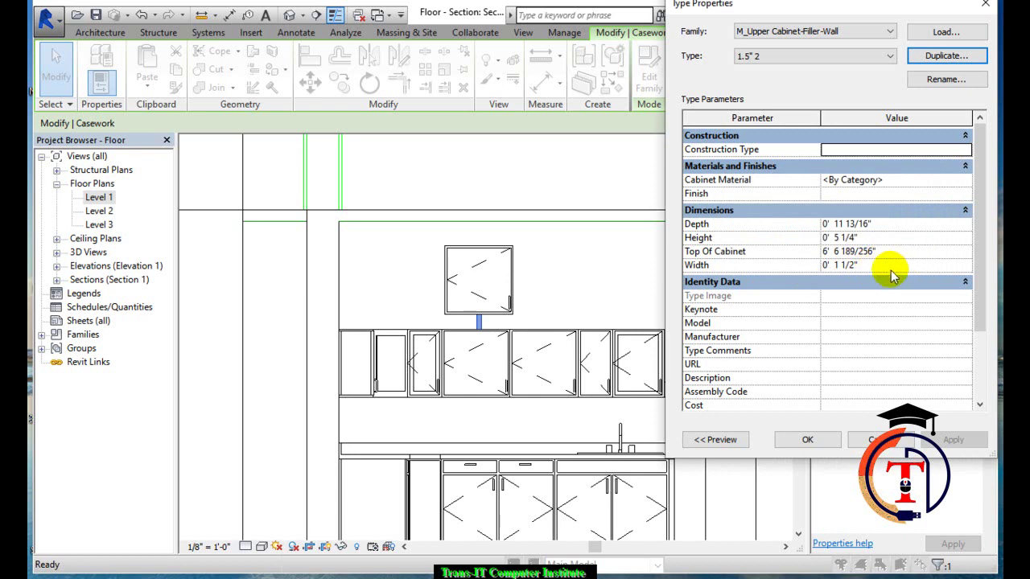
click(892, 269)
text(9' 8)
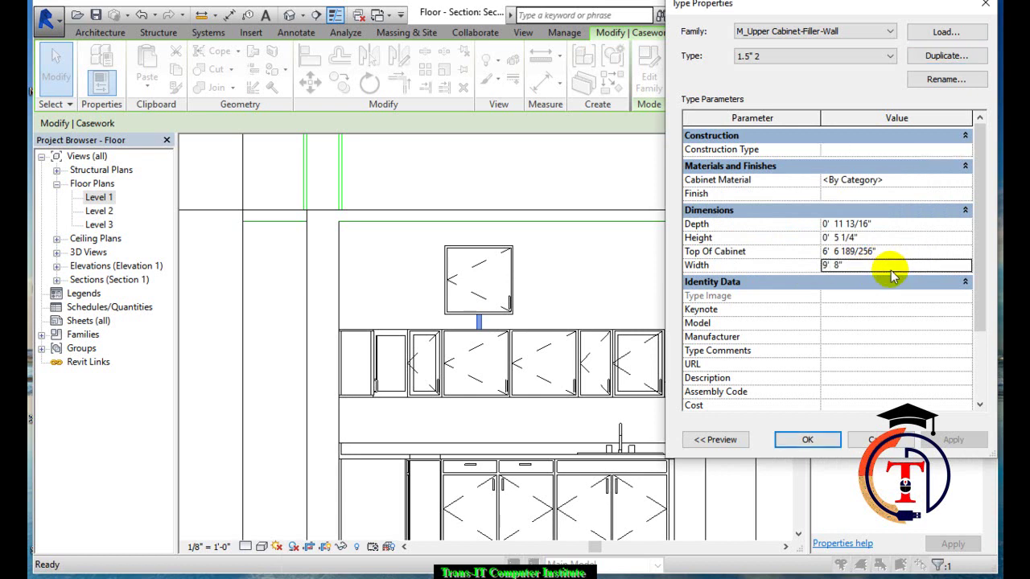
click(831, 441)
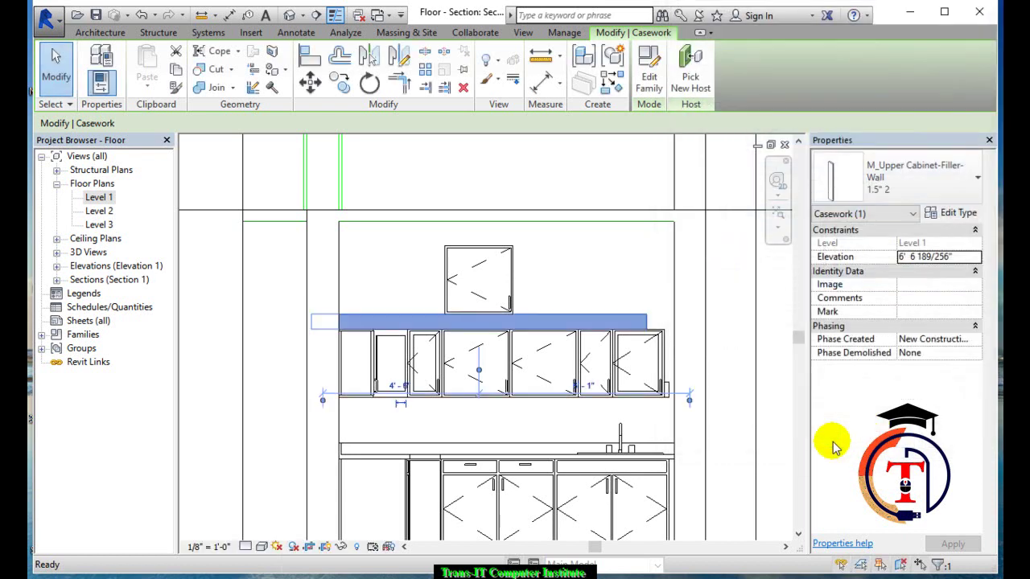
Align the wide filler's end to the right wall, then switch to the default 3D view
key(a)
key(l)
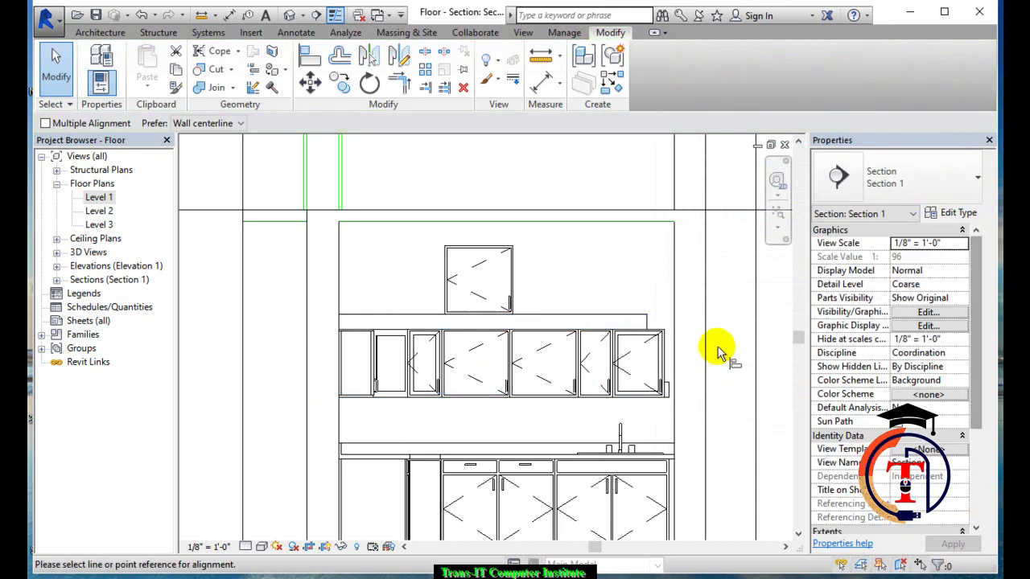
click(676, 326)
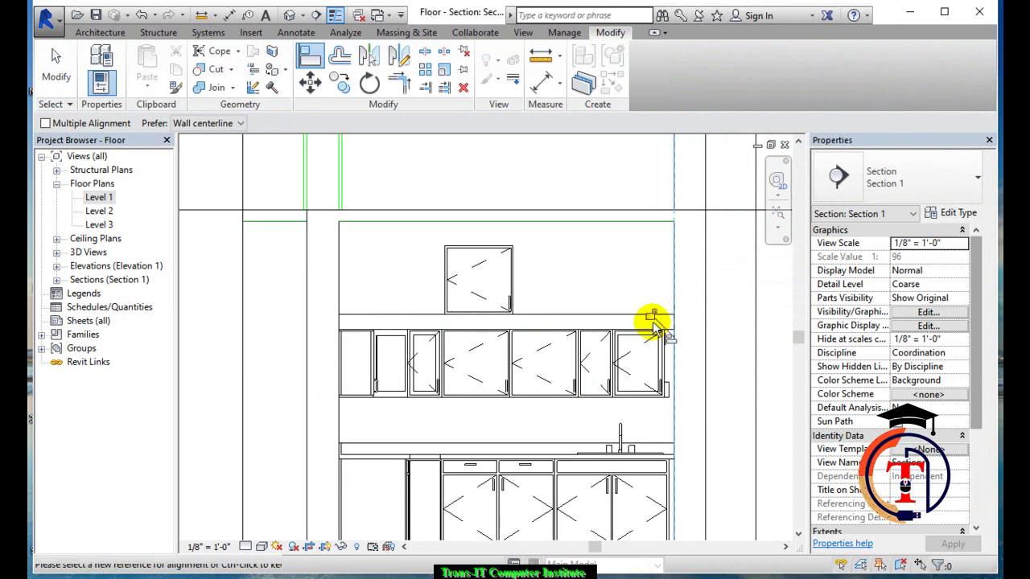
click(289, 14)
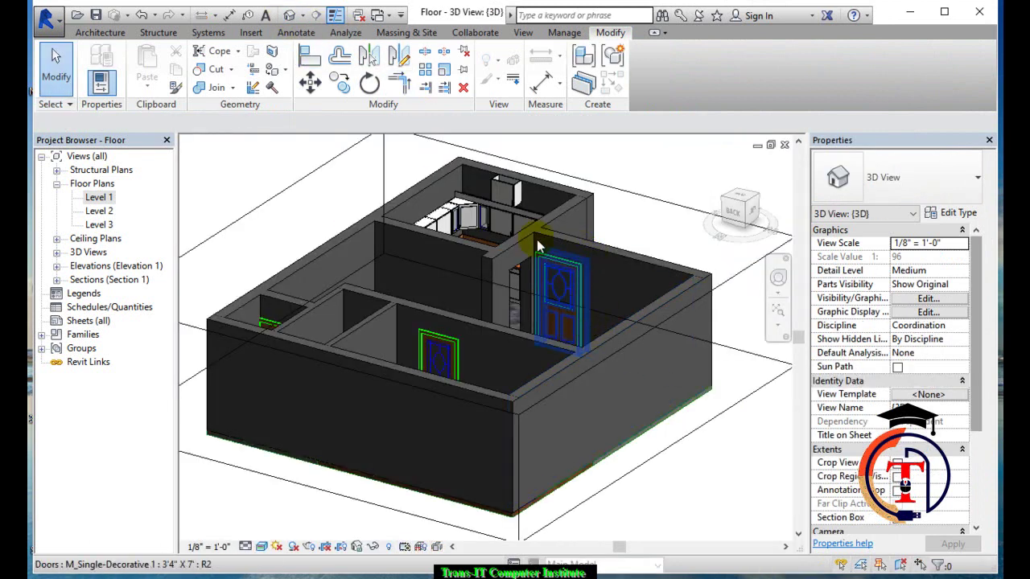
Orbit the 3D model to inspect the kitchen cabinets, then return to the Level 1 floor plan
scroll(453, 226, up, 5)
shift+middle_drag(452, 225, 424, 193)
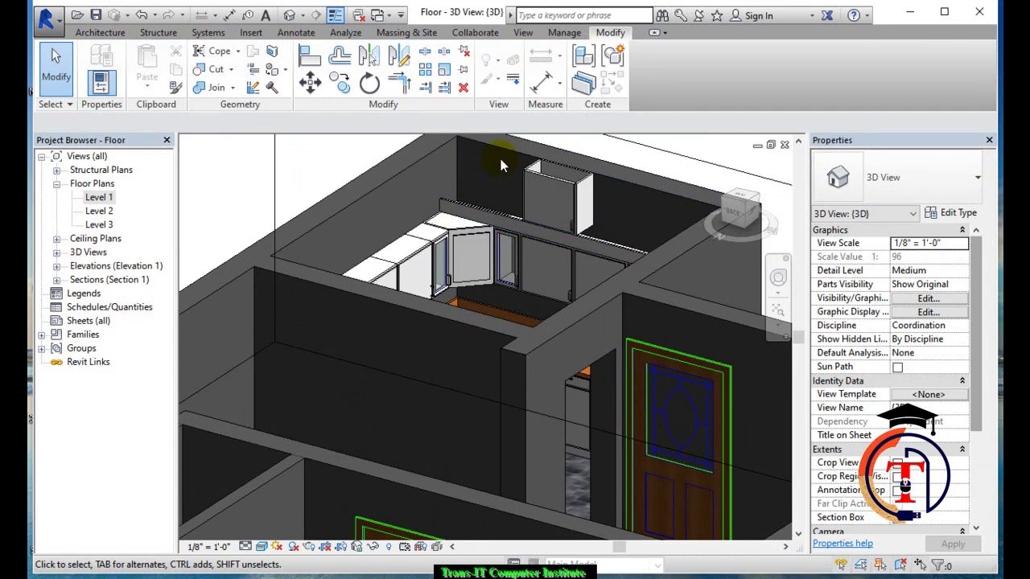
mouse_move(501, 165)
shift+middle_down()
mouse_move(564, 280)
mouse_move(591, 257)
mouse_move(592, 226)
shift+middle_up()
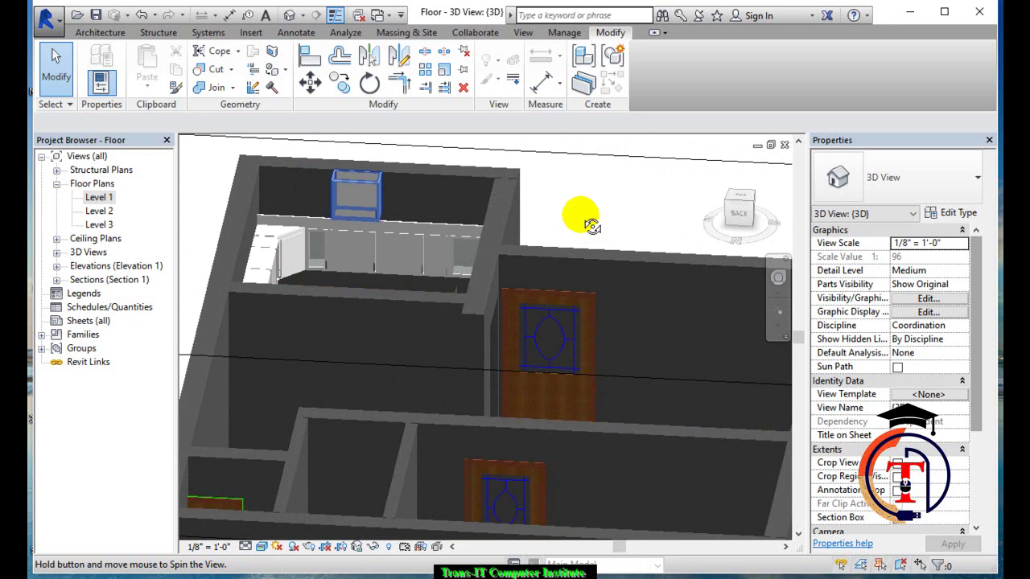
mouse_move(589, 229)
shift+middle_down()
mouse_move(354, 328)
mouse_move(437, 322)
mouse_move(472, 333)
mouse_move(196, 261)
shift+middle_up()
double_click(95, 199)
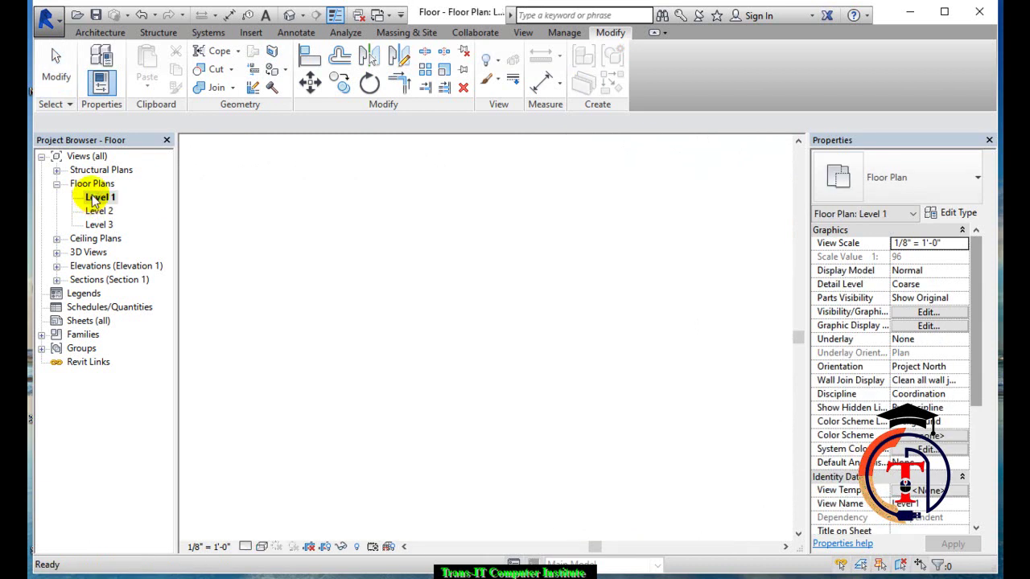
click(111, 34)
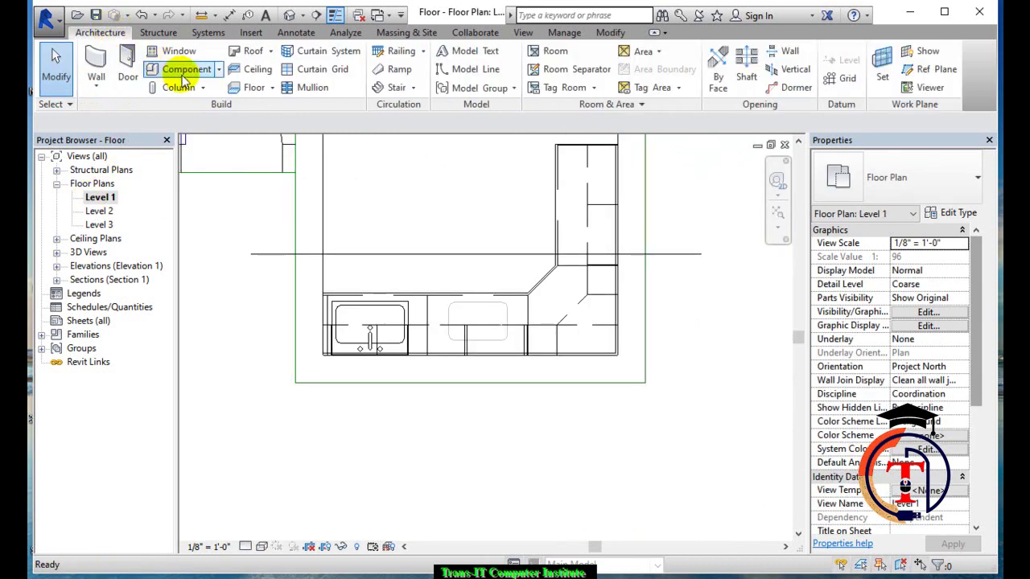
Start a component and navigate the family library up from Sinks to the category folders
click(183, 69)
click(647, 65)
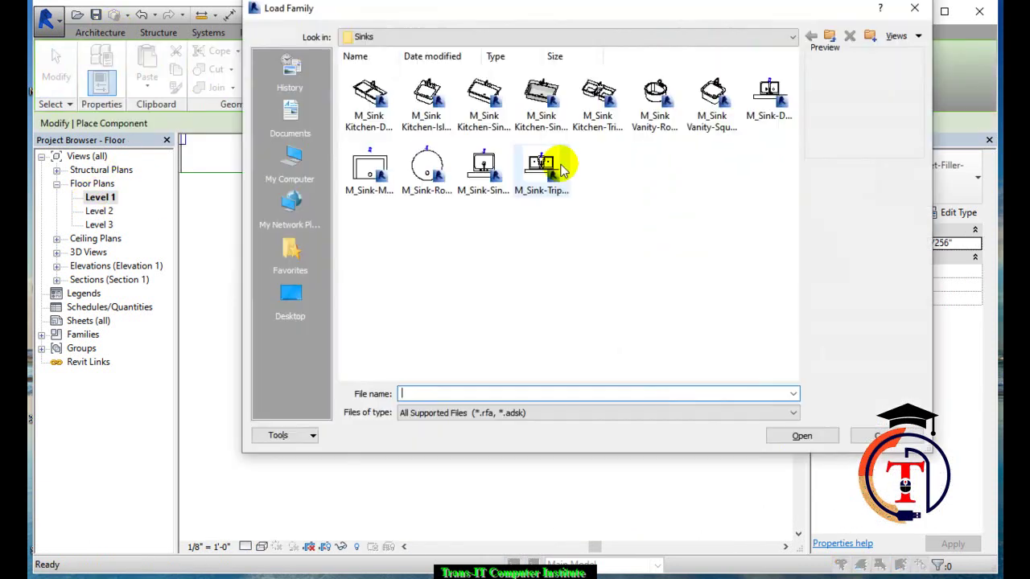
click(831, 34)
click(831, 34)
click(830, 36)
click(369, 93)
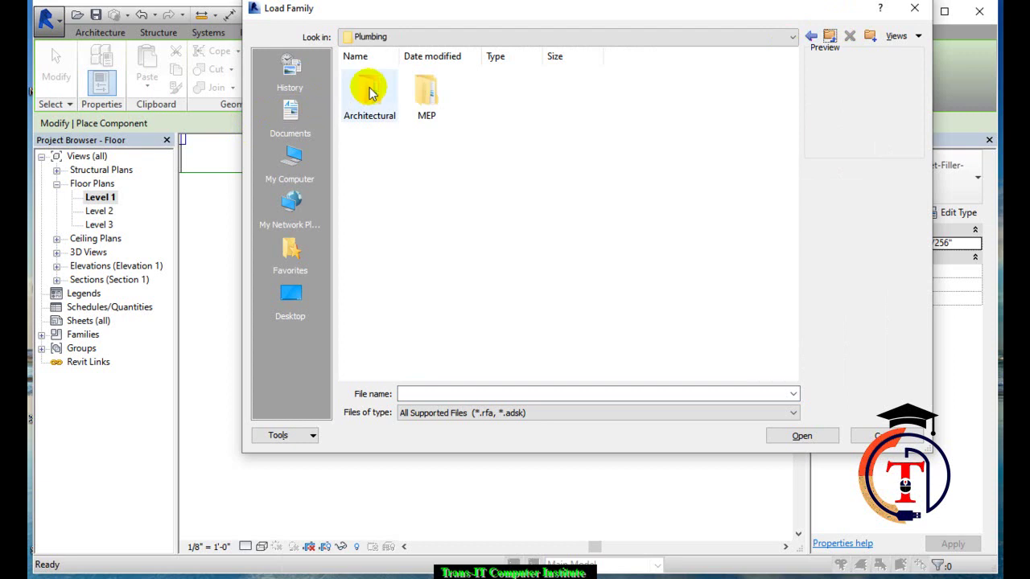
click(830, 36)
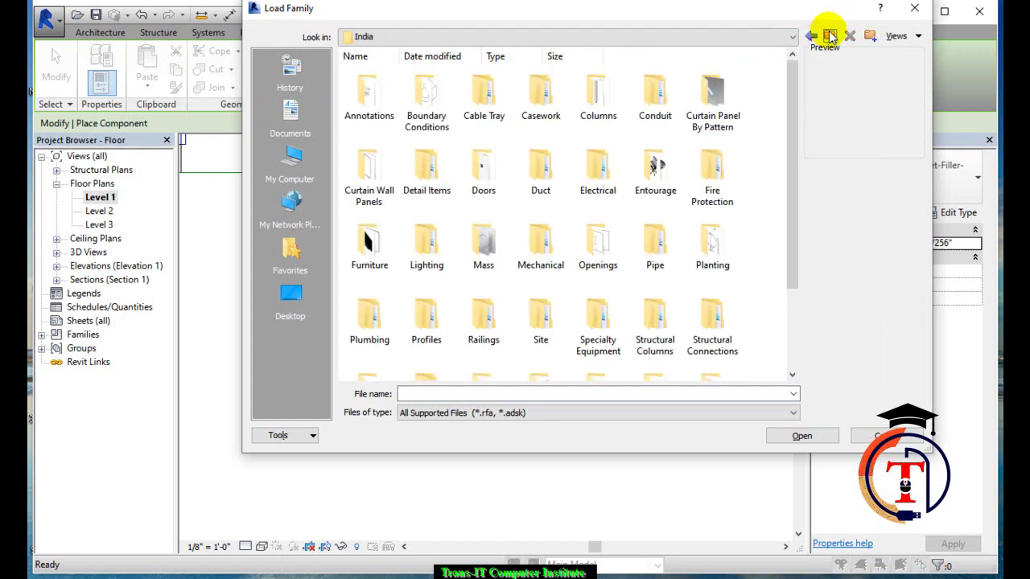
Browse Casework > Tall Cabinets, compare the families, and load M_Tall Cabinet-Double Door(4)
double_click(550, 98)
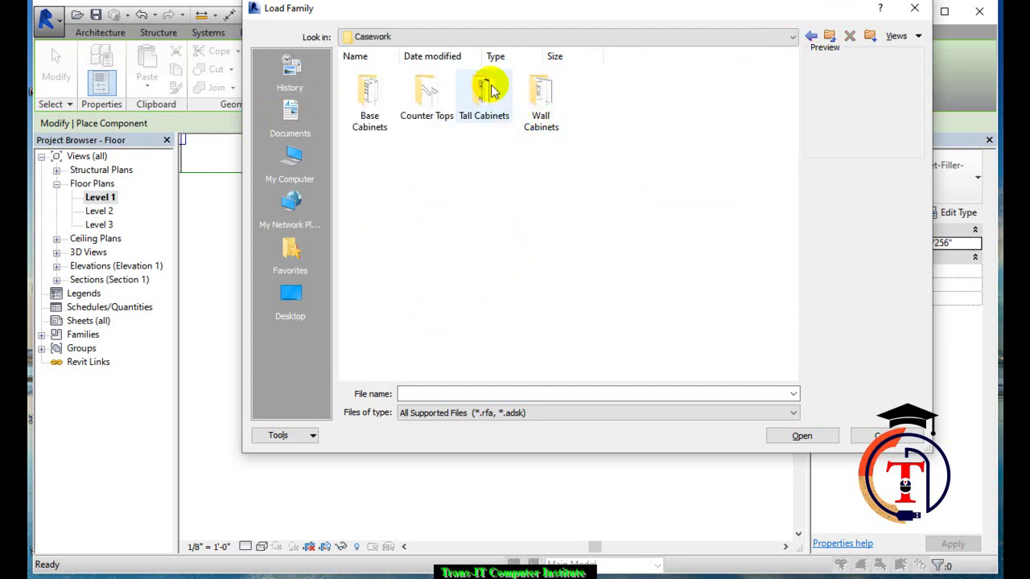
double_click(487, 88)
click(368, 89)
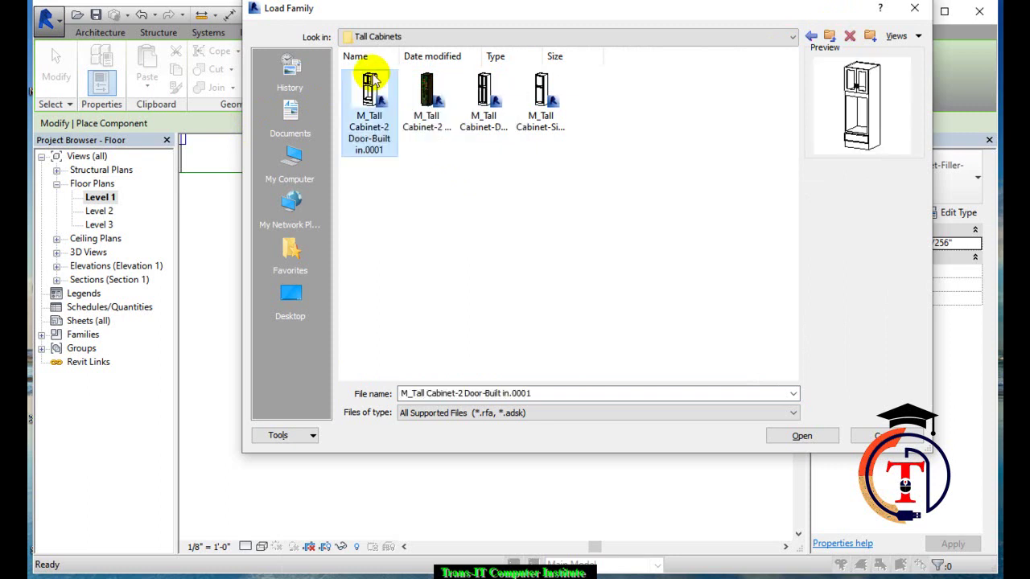
click(439, 101)
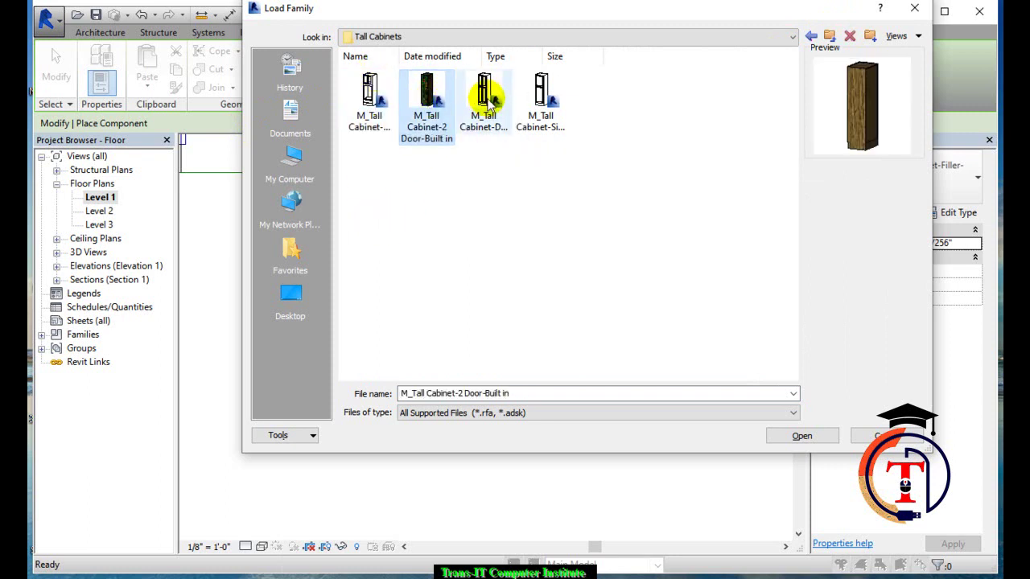
click(487, 92)
click(540, 92)
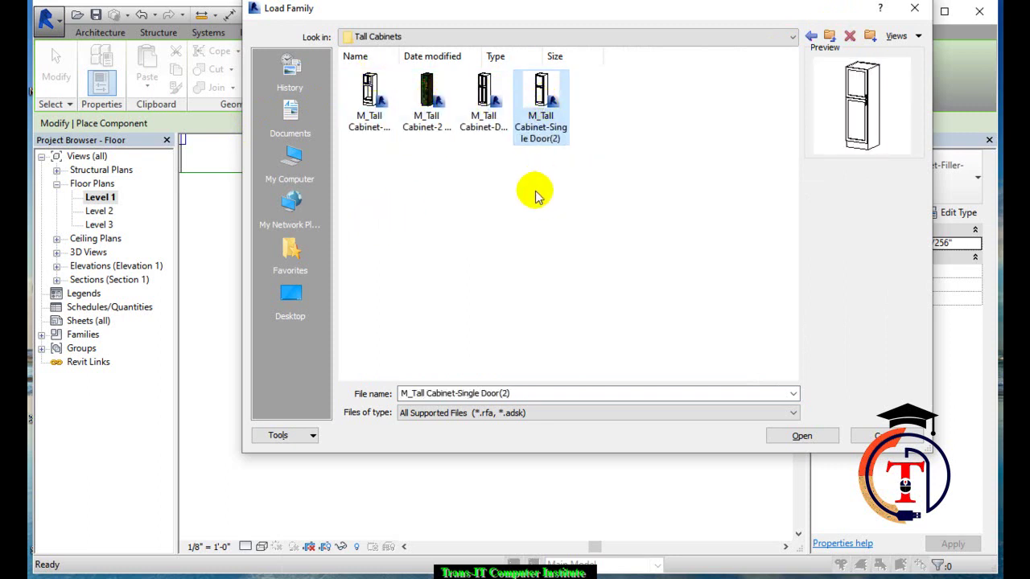
click(429, 101)
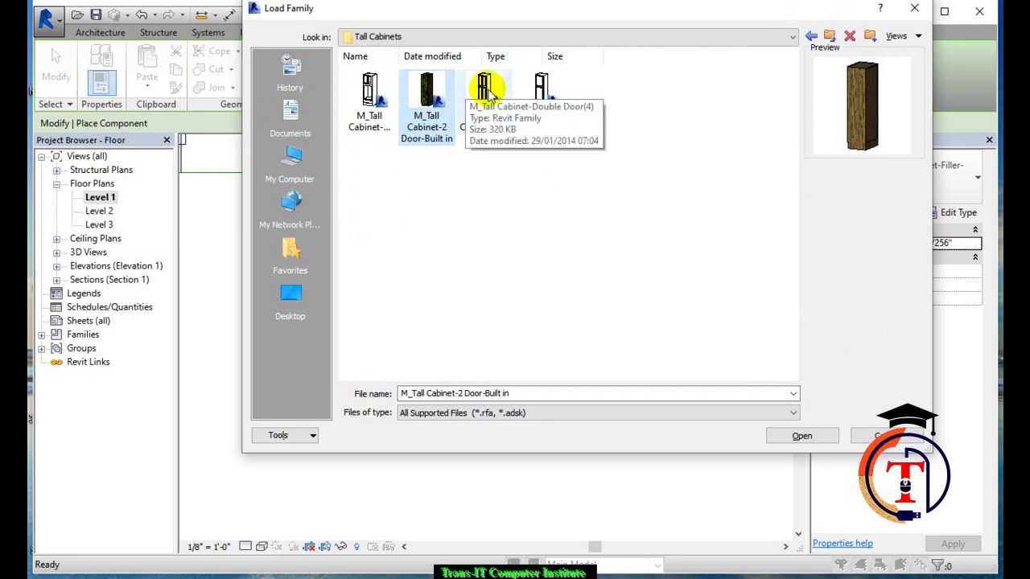
click(483, 89)
click(791, 436)
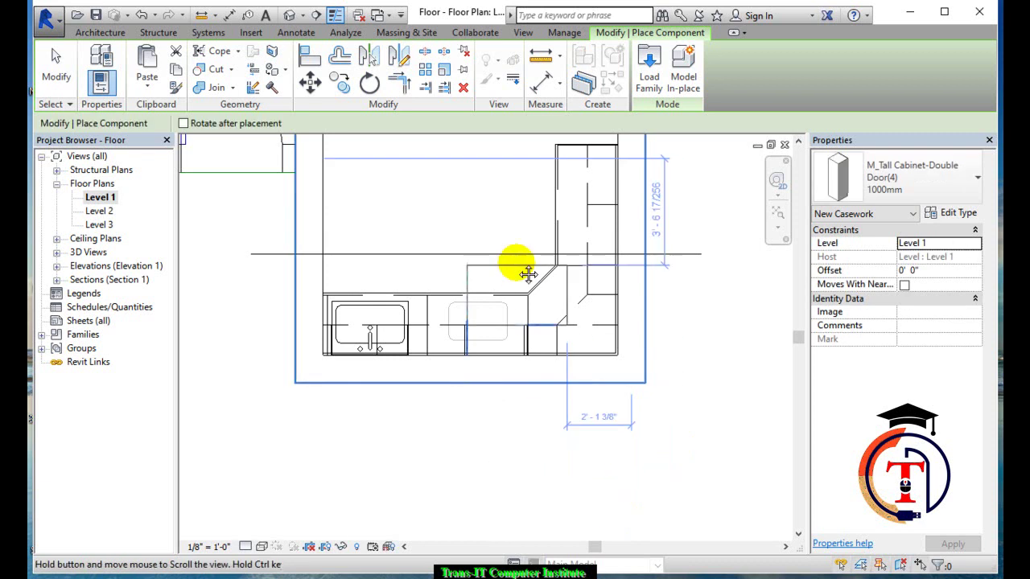
Delete the tall double-door cabinet beside the kitchen counter from the default 3D view
scroll(529, 271, up, 3)
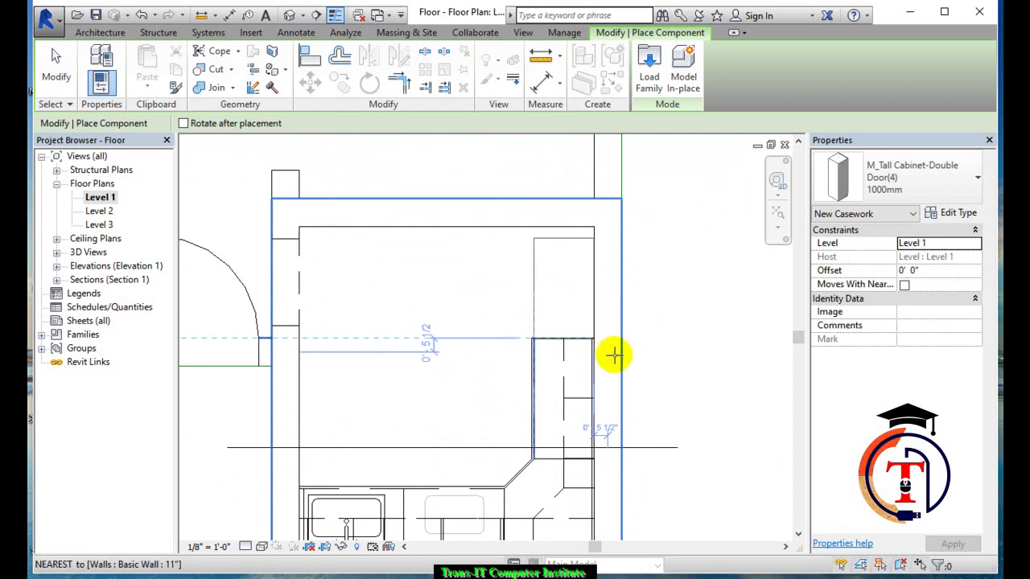
key(Escape)
click(289, 15)
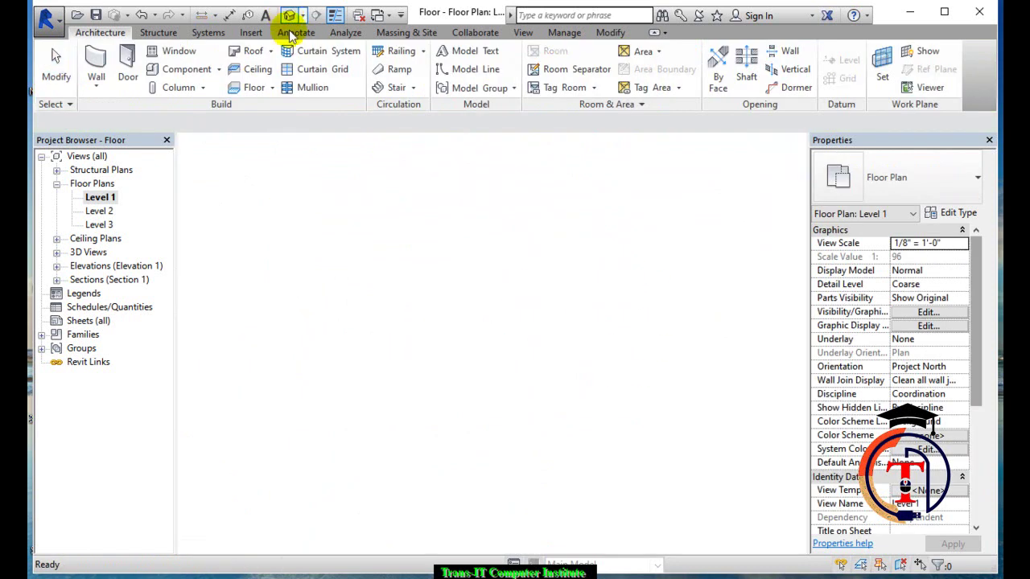
shift+middle_drag(419, 292, 388, 269)
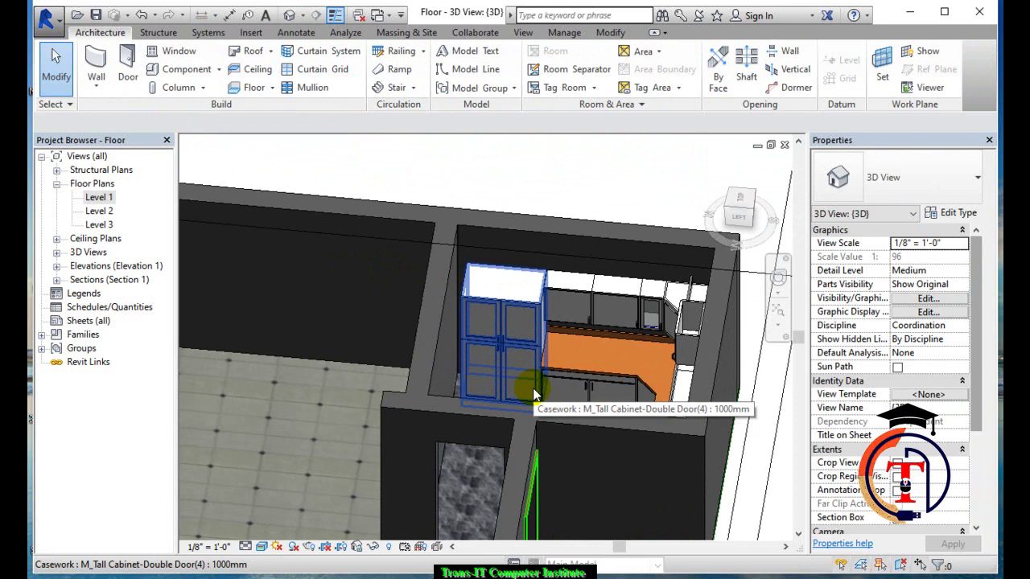
click(536, 324)
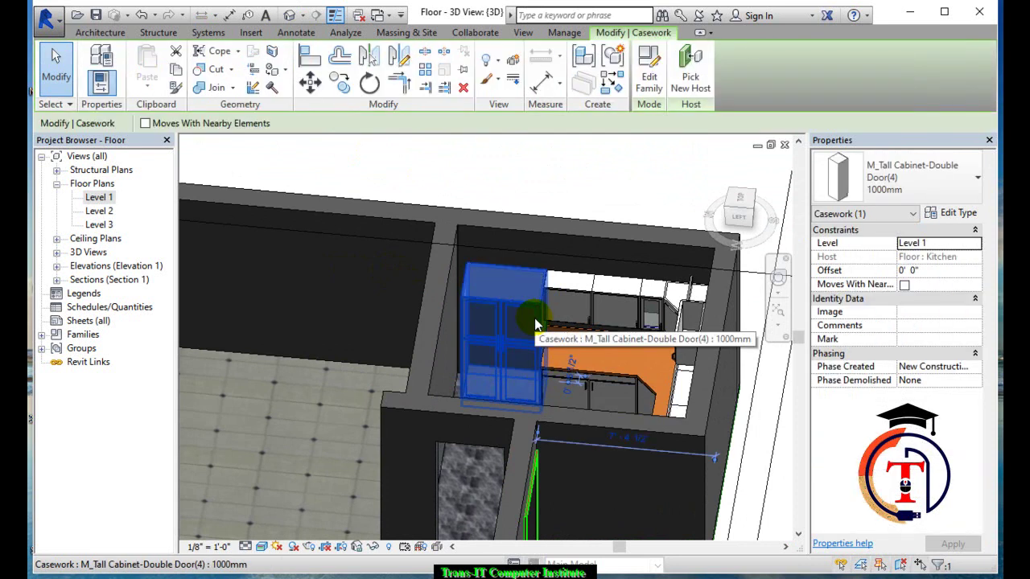
key(Delete)
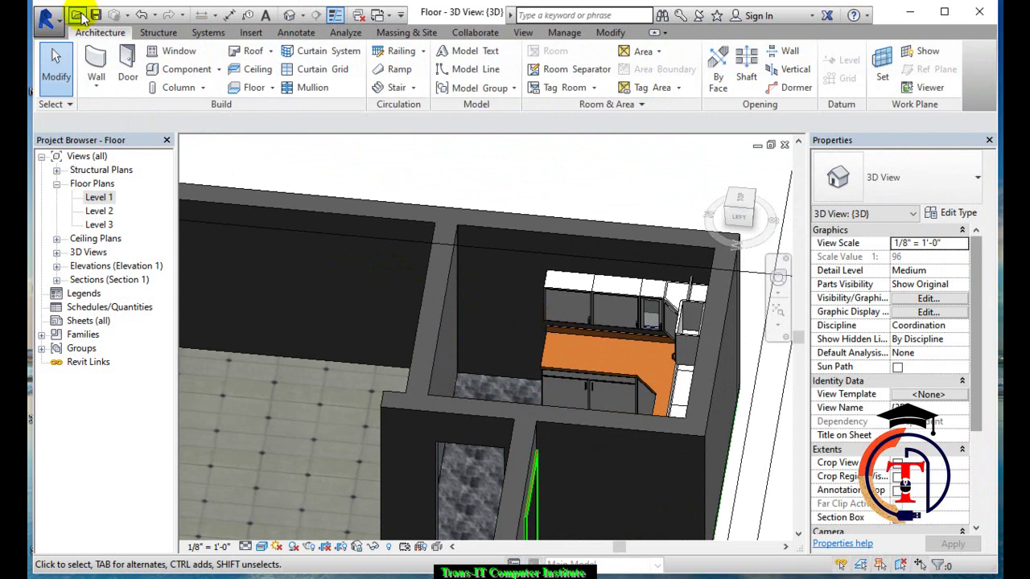
Load the M_Refrigerator family from Specialty Equipment > Domestic, after previewing M_Dishwasher
click(183, 69)
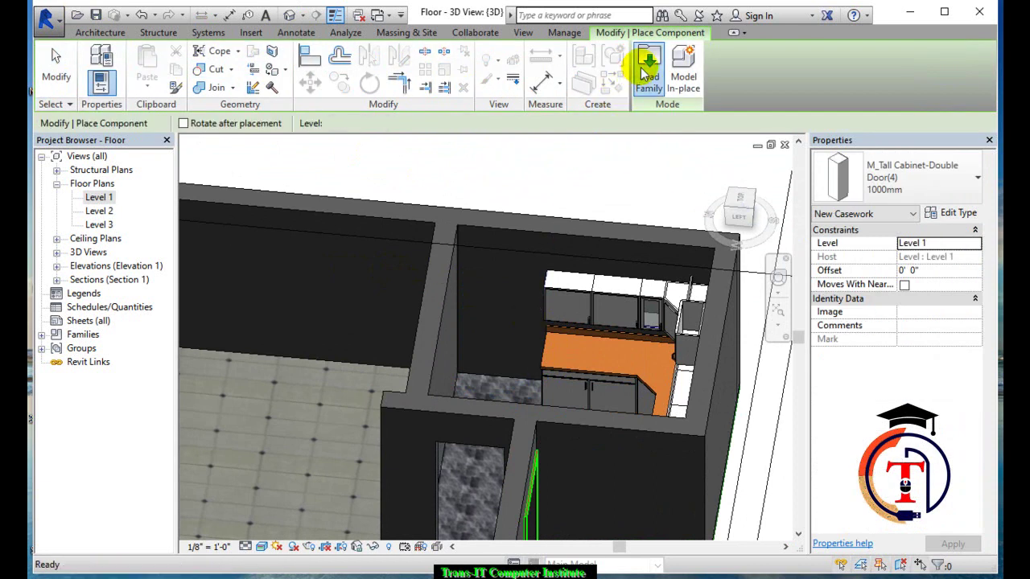
click(647, 72)
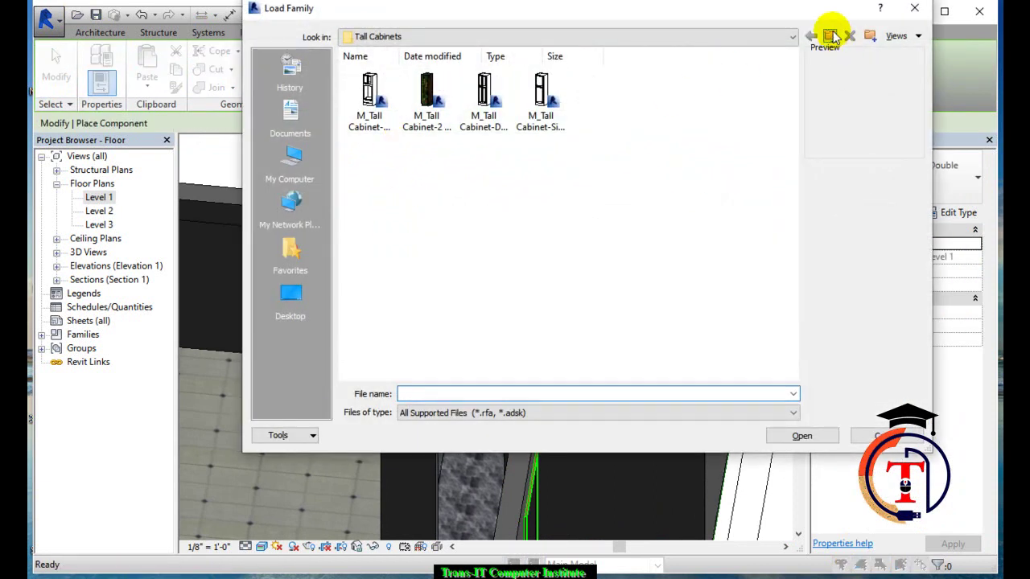
click(830, 36)
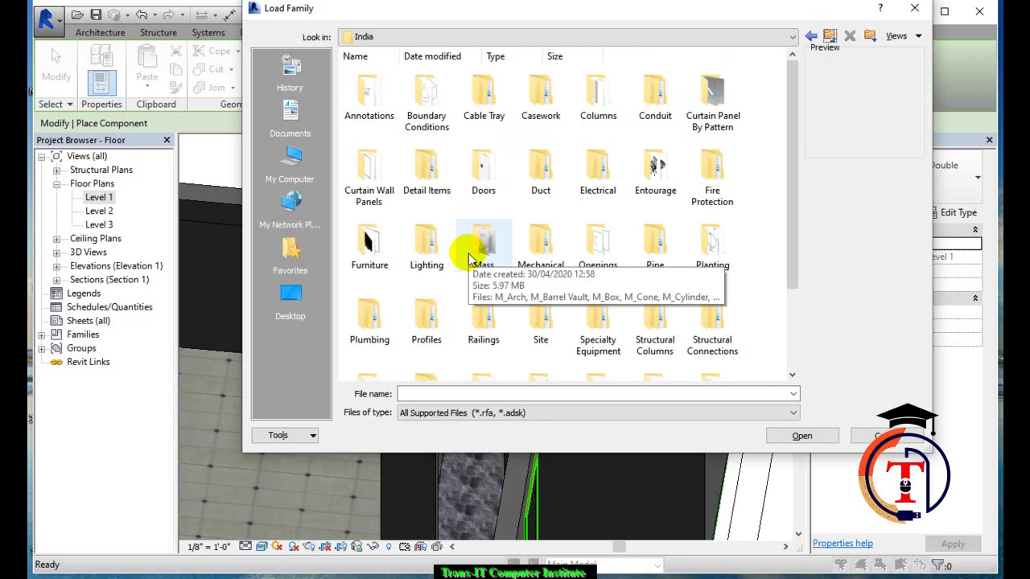
scroll(473, 251, down, 3)
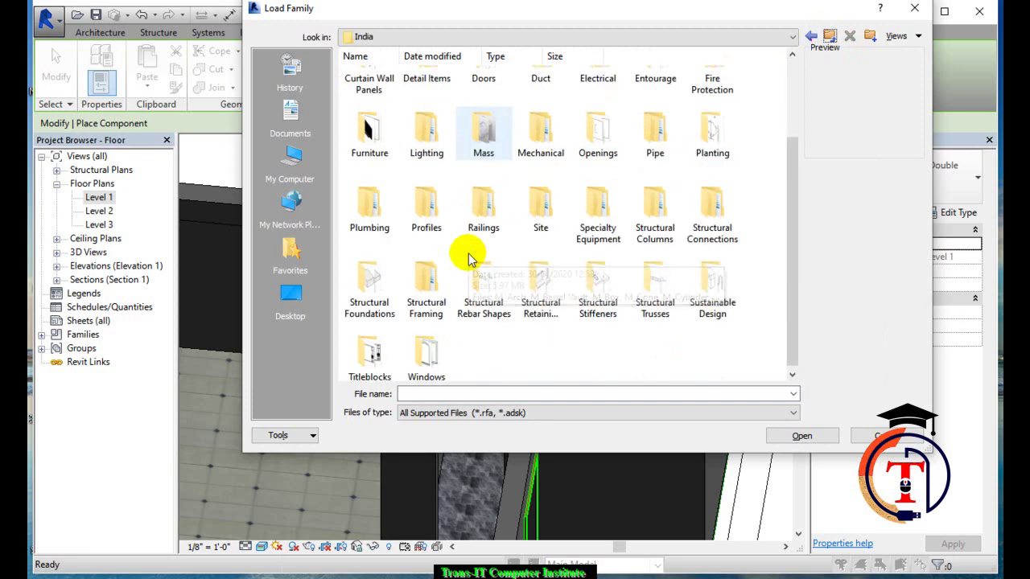
double_click(602, 200)
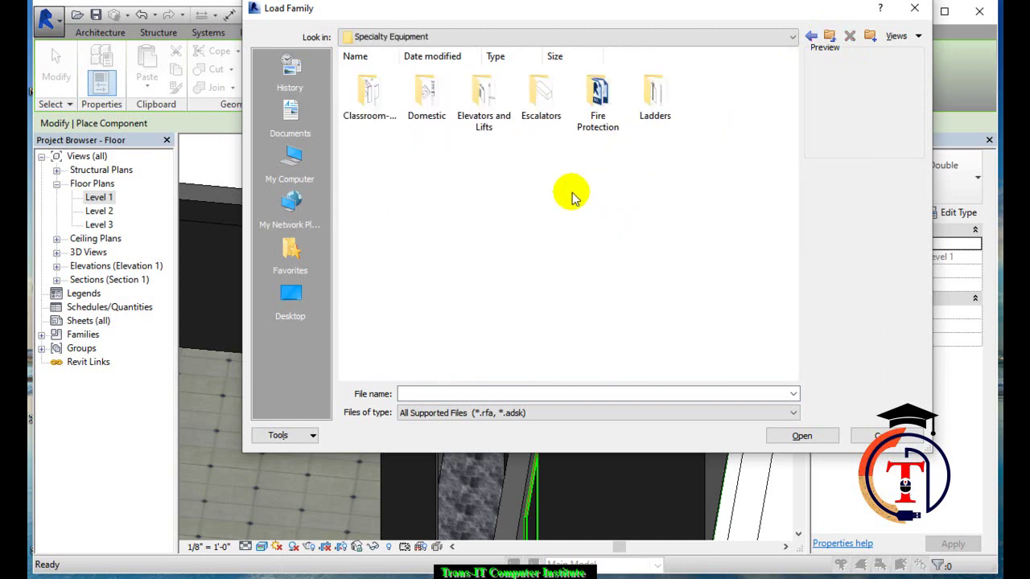
double_click(426, 102)
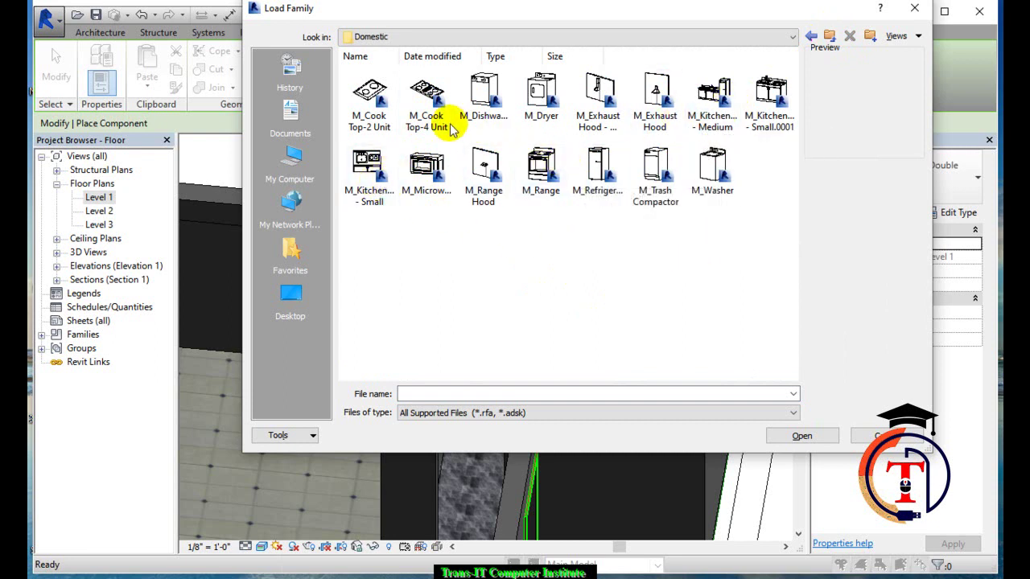
click(485, 97)
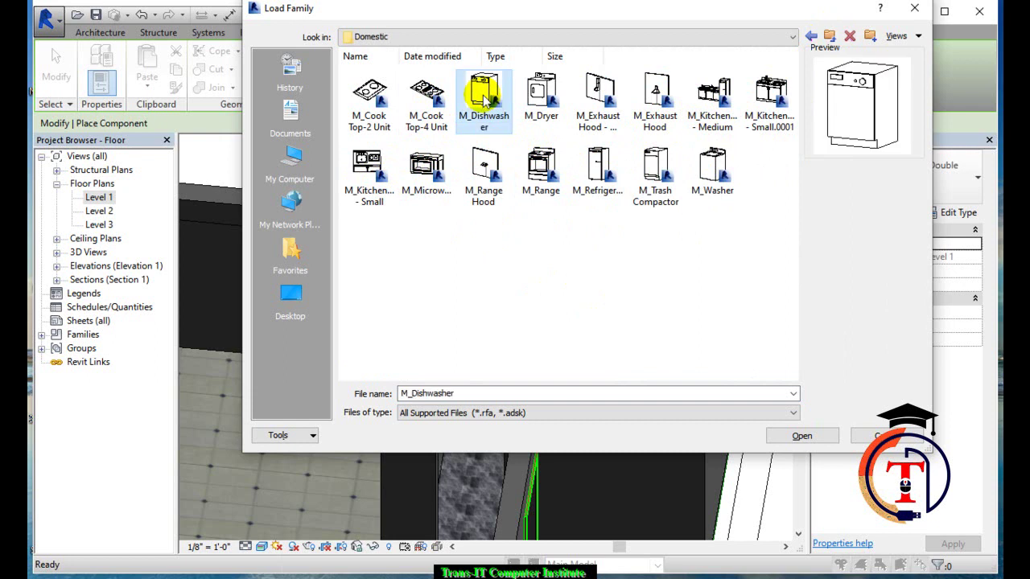
click(594, 165)
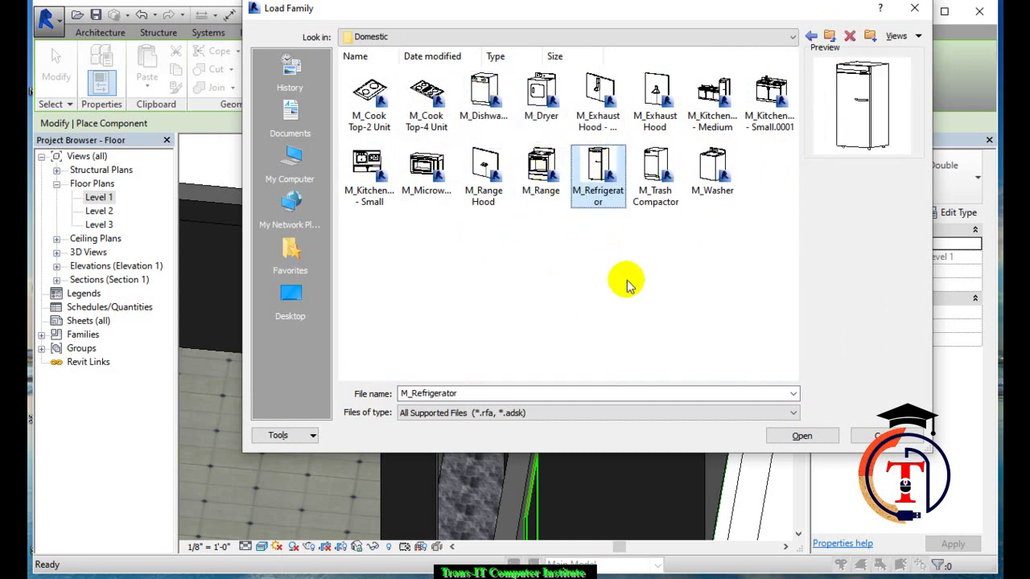
click(805, 435)
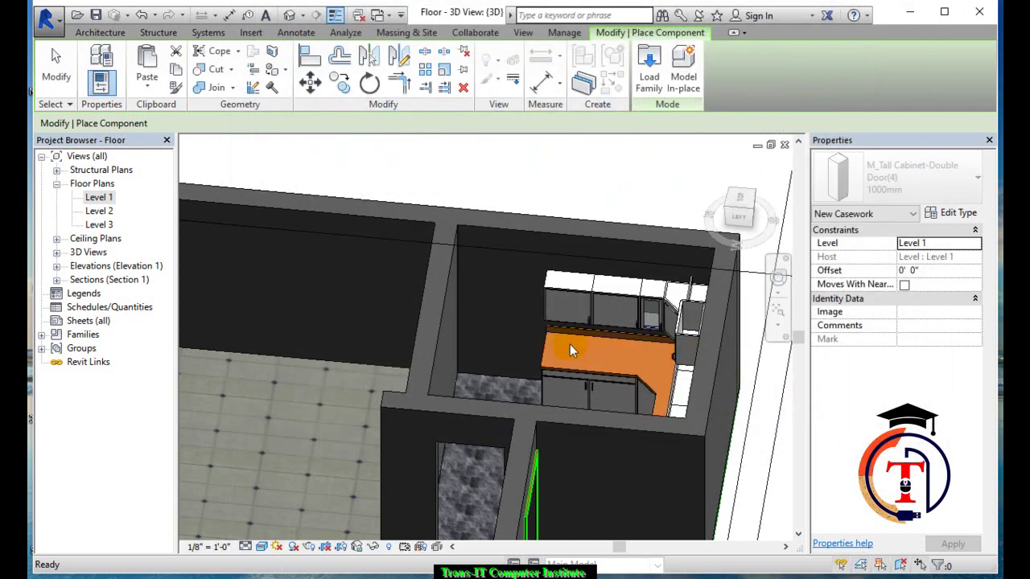
Place the 600 x 660mm refrigerator against the right wall in the Level 1 floor plan
double_click(97, 198)
scroll(580, 318, down, 2)
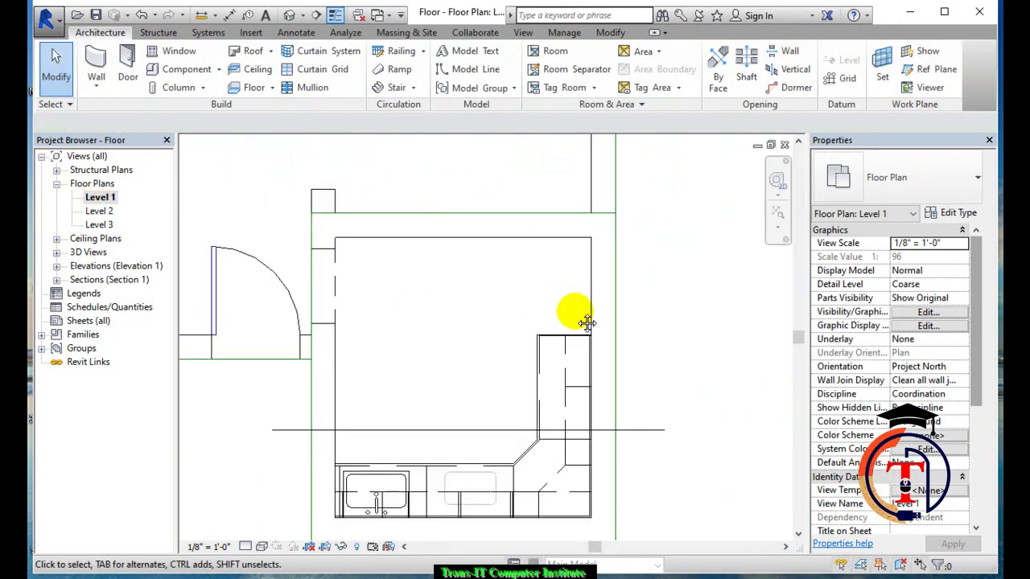
click(184, 69)
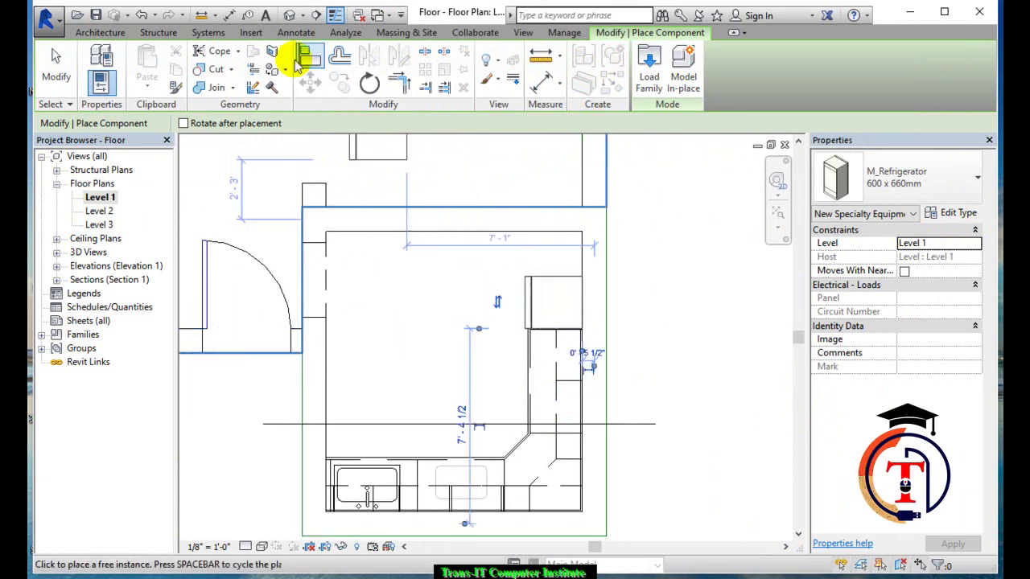
key(Escape)
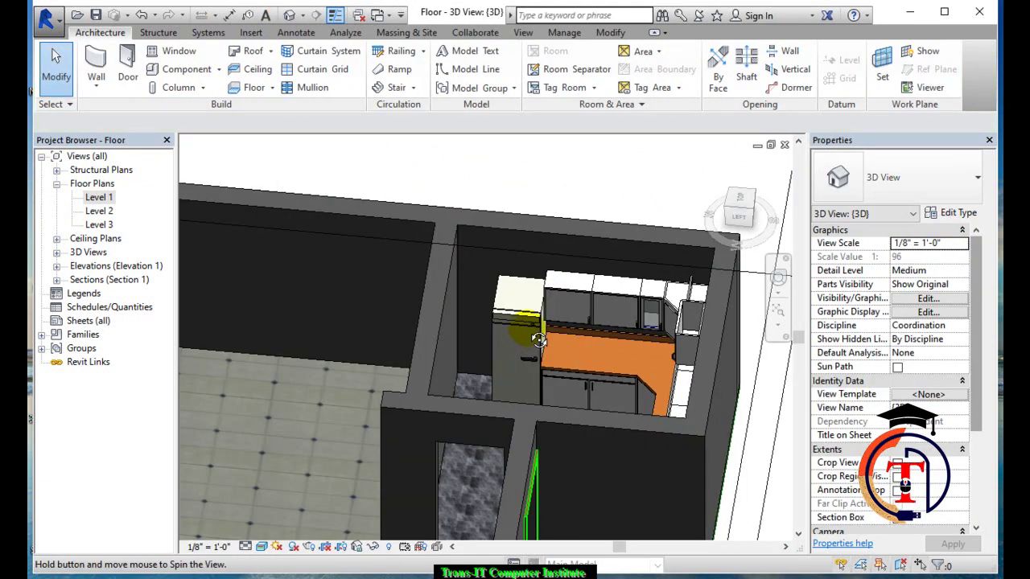
Select the new refrigerator in the 3D view and display its type properties
scroll(557, 335, up, 2)
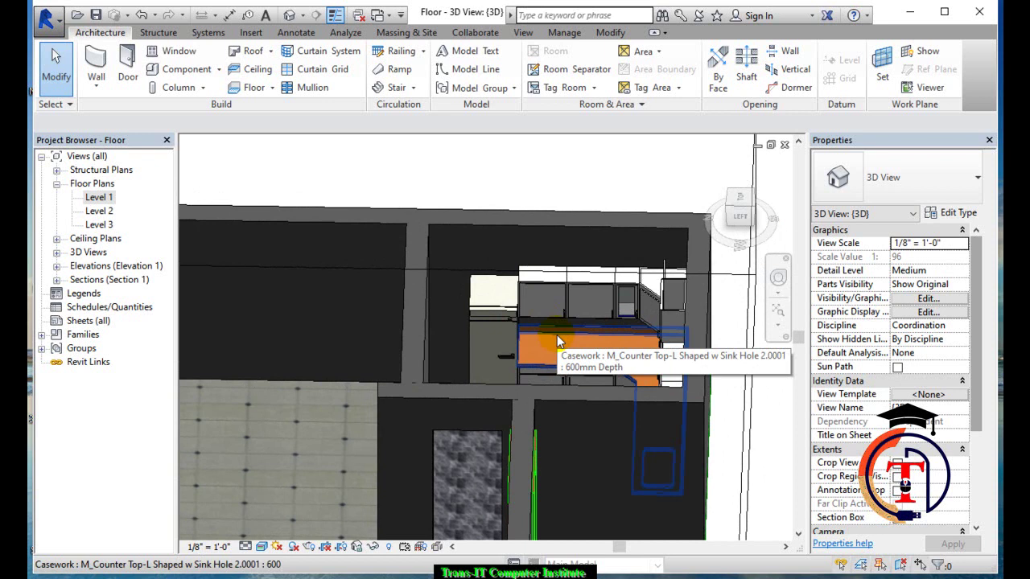
scroll(557, 334, down, 1)
mouse_move(562, 354)
shift+middle_down()
mouse_move(547, 368)
mouse_move(537, 357)
shift+middle_up()
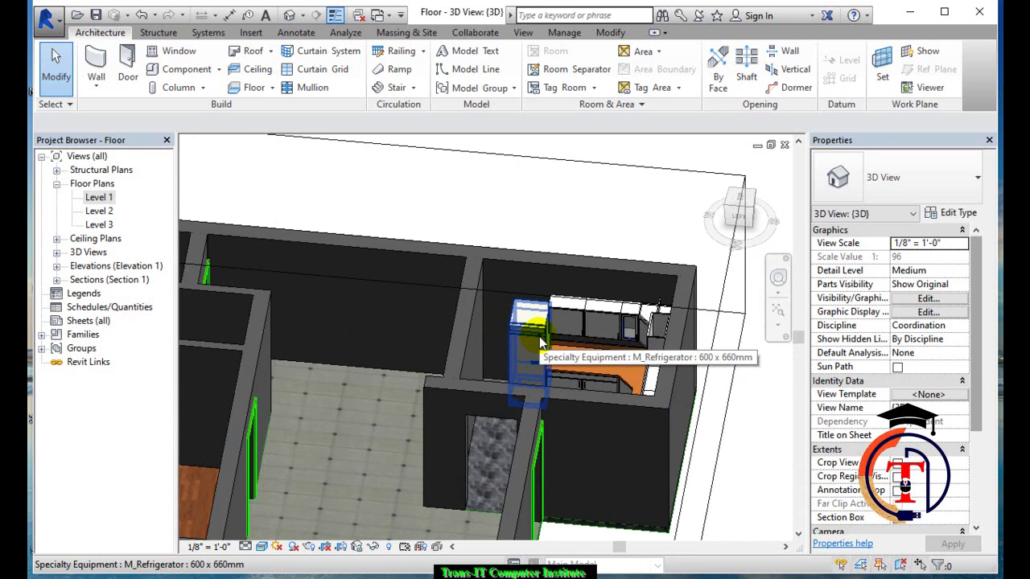
click(541, 344)
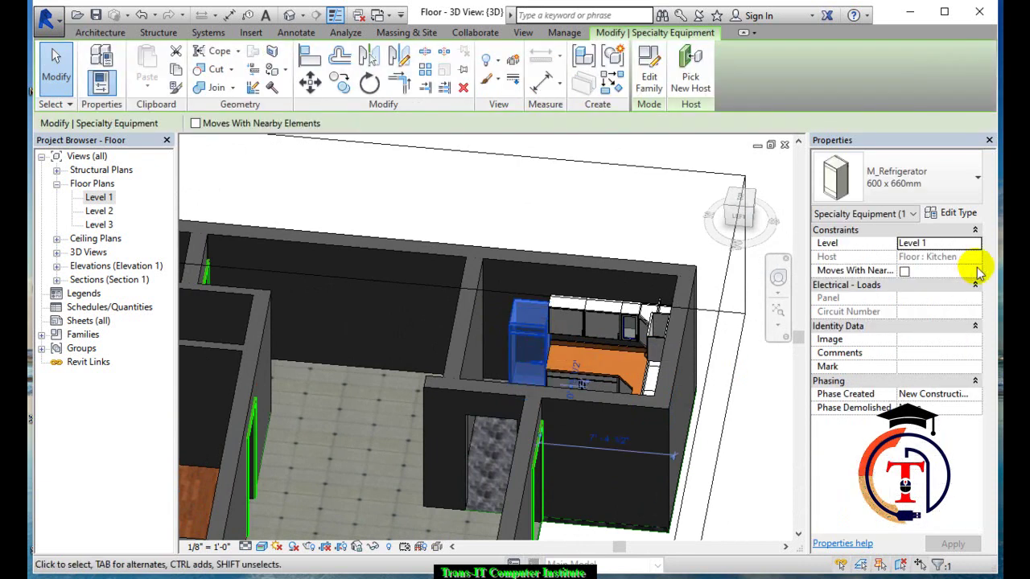
click(969, 213)
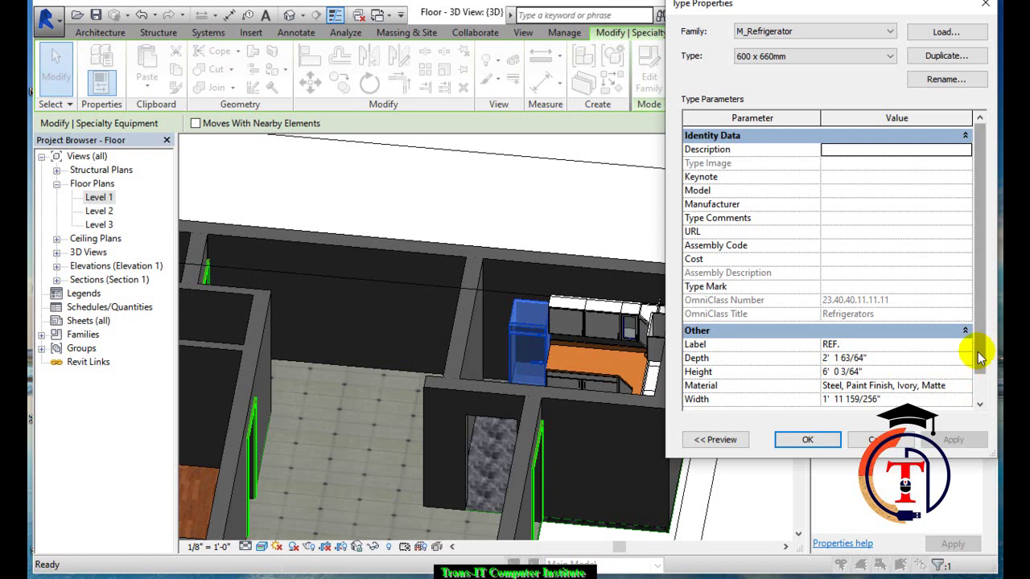
Cancel the refrigerator's type properties unchanged and orbit to view the whole floor from above
scroll(980, 378, down, 1)
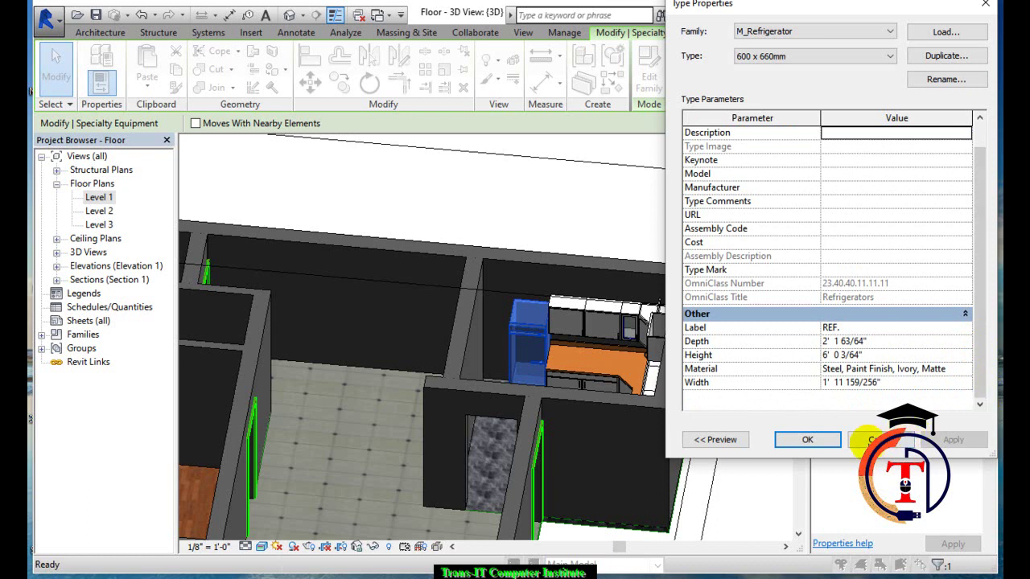
click(870, 440)
shift+drag(636, 354, 601, 395)
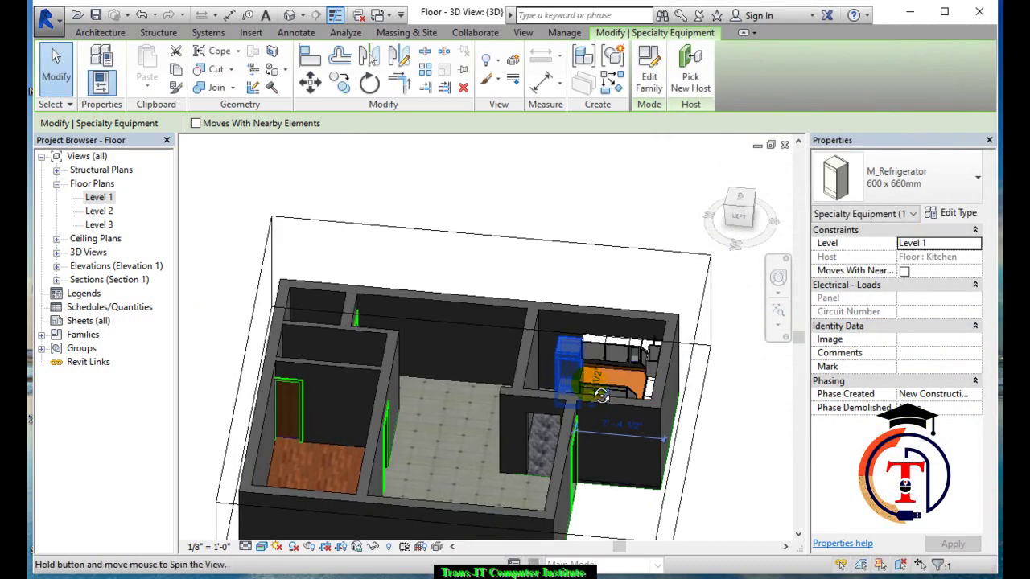
mouse_move(601, 396)
shift+middle_down()
mouse_move(606, 361)
mouse_move(331, 441)
mouse_move(298, 389)
shift+middle_up()
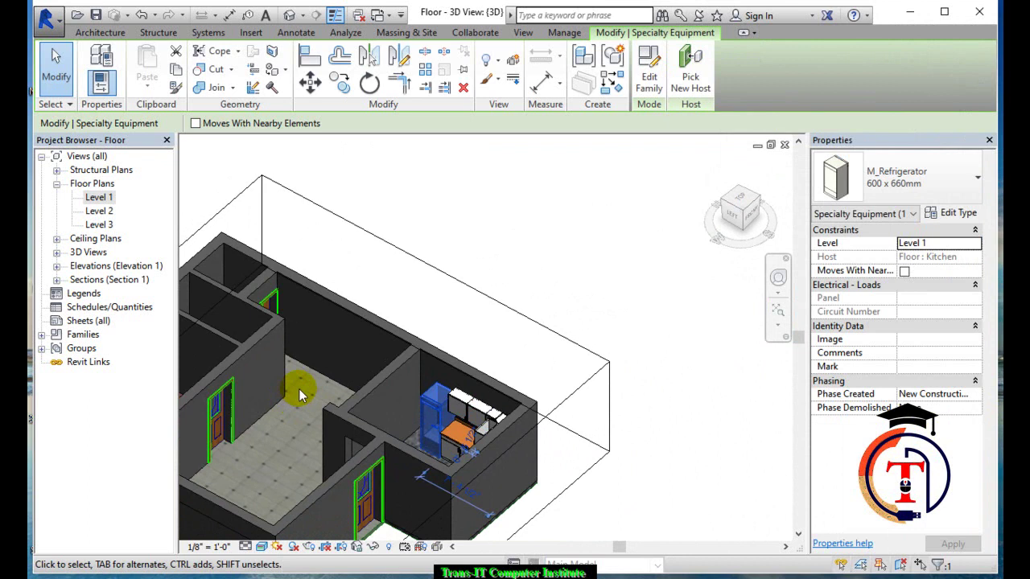
mouse_move(311, 389)
middle_down()
mouse_move(452, 432)
mouse_move(459, 409)
mouse_move(487, 443)
mouse_move(497, 413)
mouse_move(459, 421)
mouse_move(474, 379)
middle_up()
click(576, 278)
mouse_move(588, 352)
shift+middle_down()
mouse_move(657, 308)
mouse_move(665, 379)
mouse_move(602, 417)
mouse_move(524, 430)
mouse_move(510, 395)
mouse_move(536, 372)
mouse_move(529, 356)
mouse_move(622, 354)
shift+middle_up()
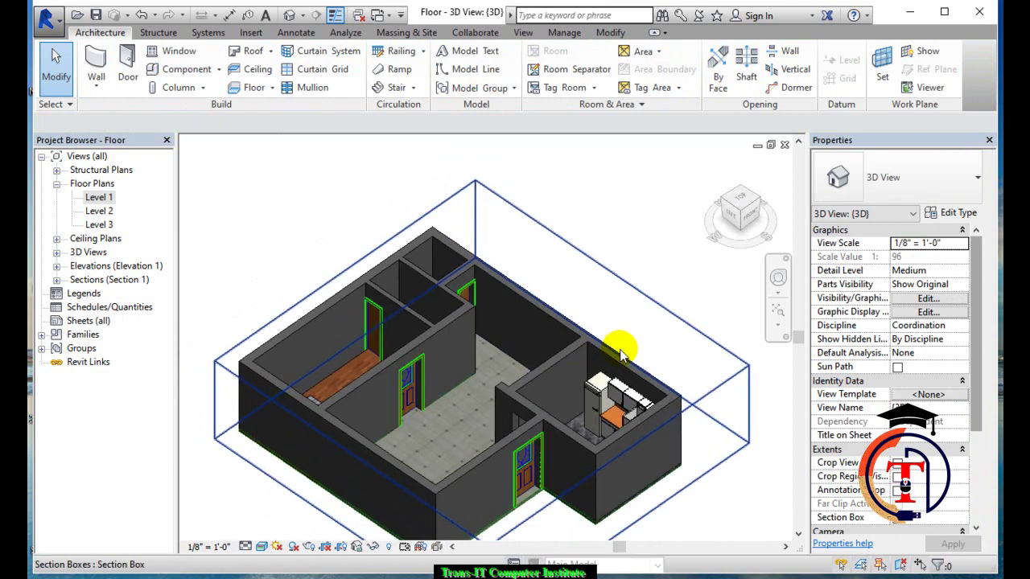